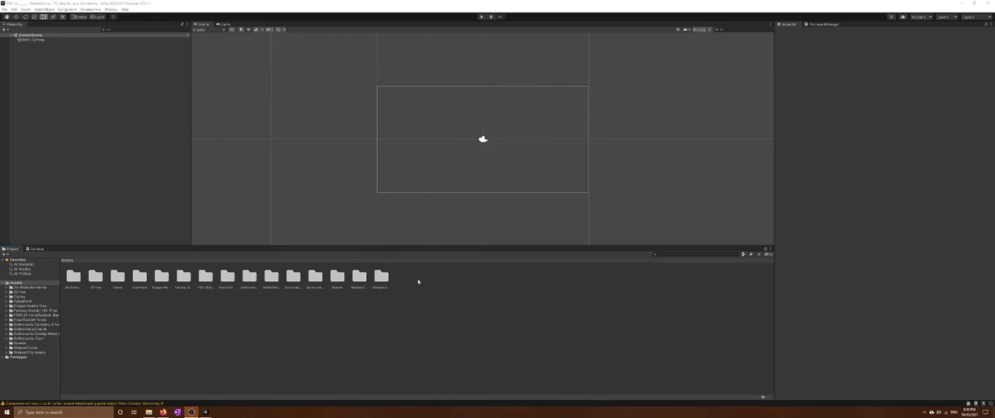
Check the downloaded asset packs in the Package Manager and return to the Inspector
{"action": "left_click", "coordinate": [459, 304]}
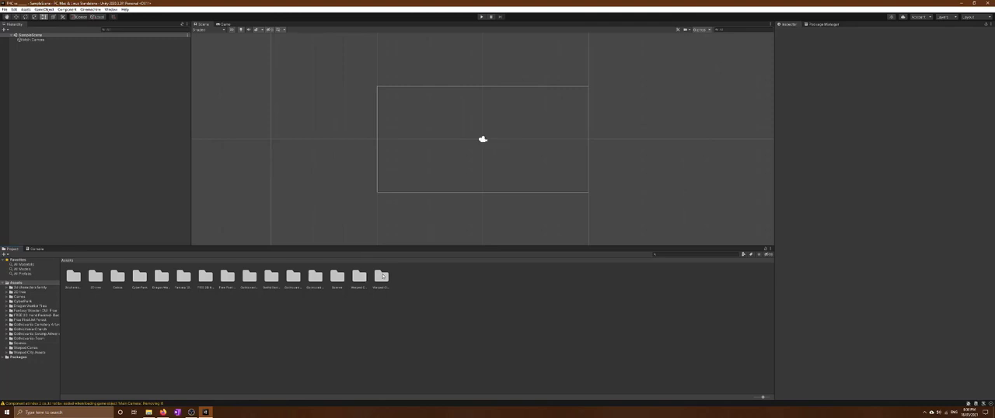
{"action": "left_click", "coordinate": [821, 25]}
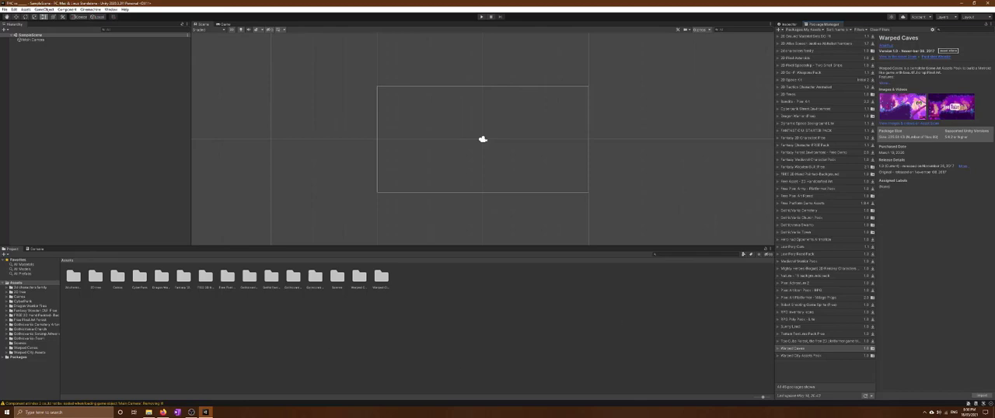
{"action": "left_click", "coordinate": [793, 25]}
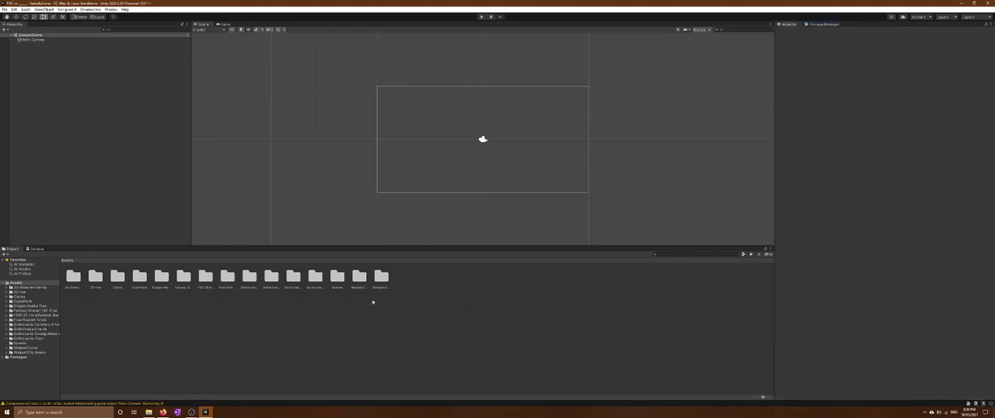
Create a folder named Asset Packs in the project's Assets folder
{"action": "right_click", "coordinate": [165, 328]}
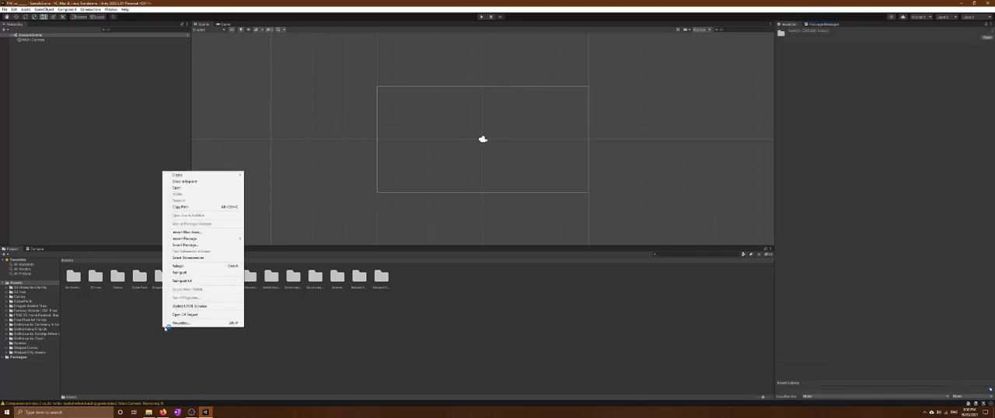
{"action": "mouse_move", "coordinate": [191, 176]}
{"action": "left_click", "coordinate": [256, 175]}
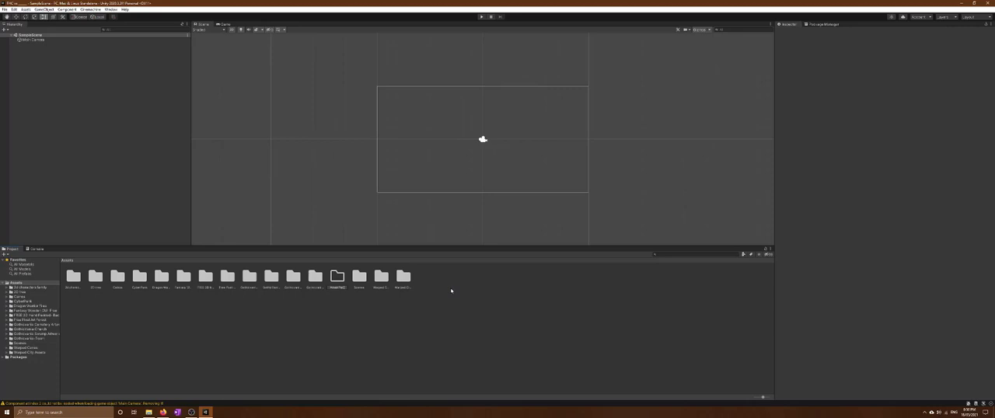
{"action": "type", "text": "k"}
{"action": "key", "text": "Return"}
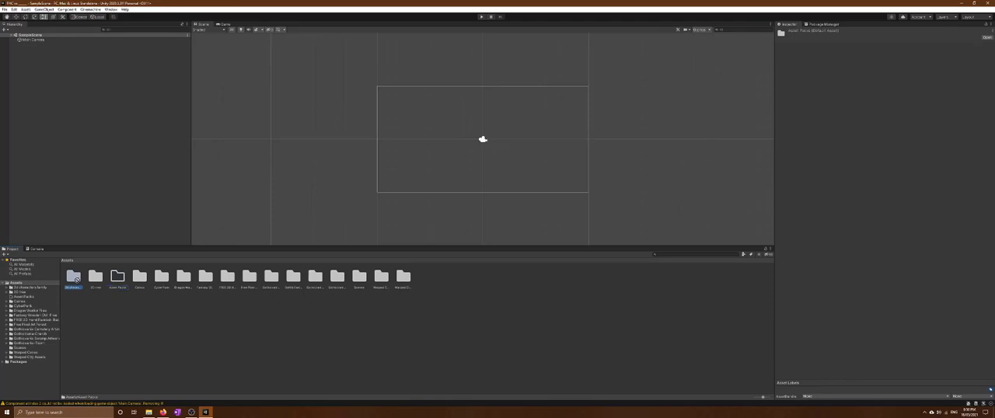
Create a subfolder named Original Online Assets inside the Asset Packs folder
{"action": "double_click", "coordinate": [117, 277]}
{"action": "right_click", "coordinate": [150, 287]}
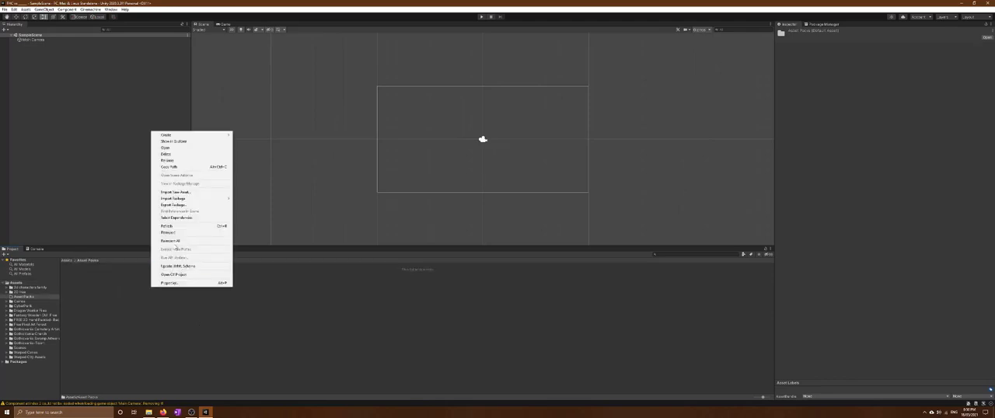
{"action": "mouse_move", "coordinate": [180, 136]}
{"action": "left_click", "coordinate": [282, 137]}
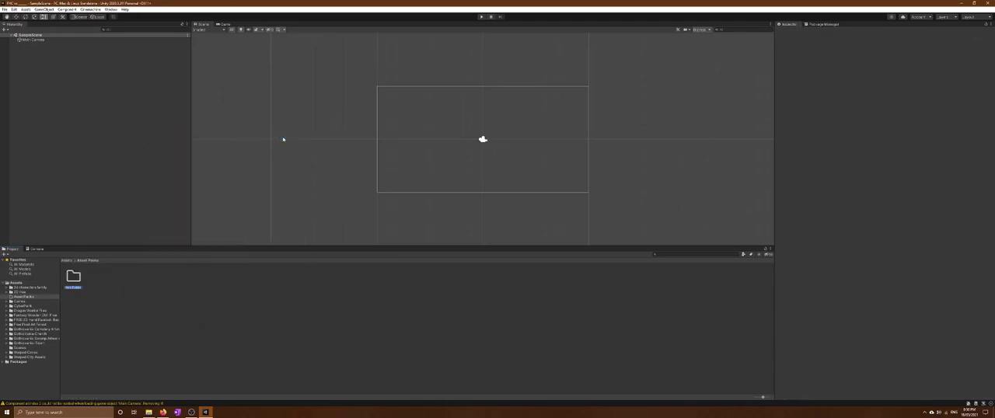
{"action": "type", "text": "Cimple Exterior"}
{"action": "key", "text": "Return"}
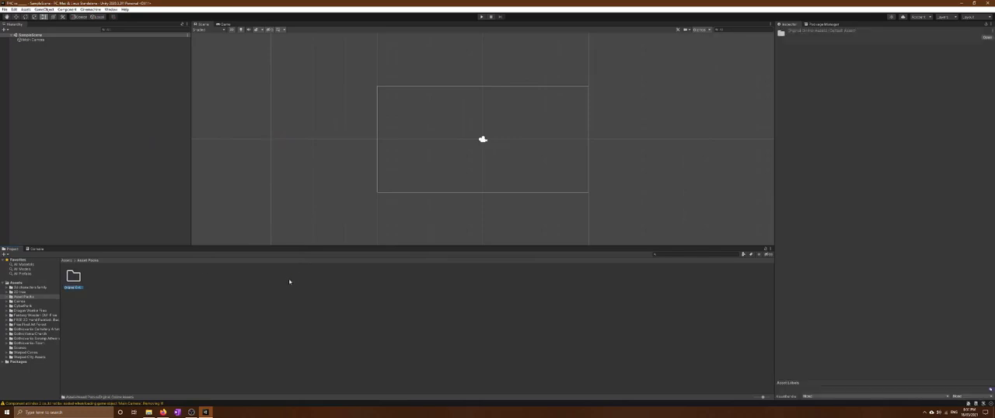
Add a second subfolder named Edited Online Assets inside the Asset Packs folder
{"action": "left_click", "coordinate": [98, 277]}
{"action": "right_click", "coordinate": [93, 282]}
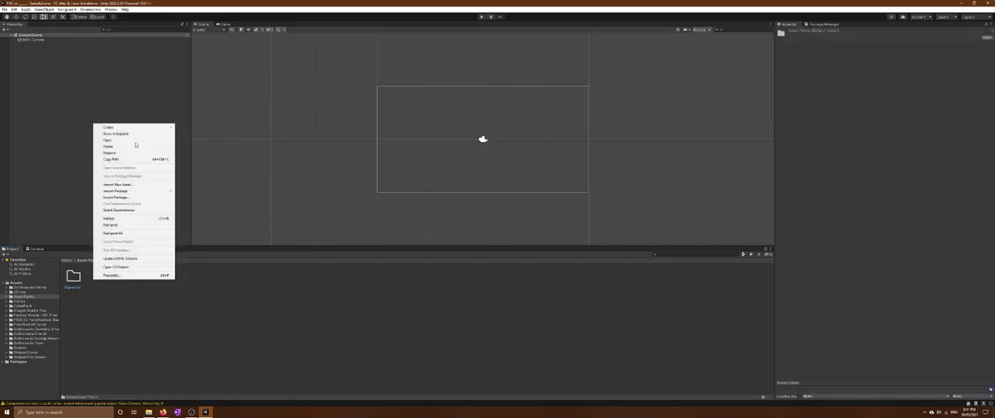
{"action": "mouse_move", "coordinate": [124, 128]}
{"action": "left_click", "coordinate": [217, 131]}
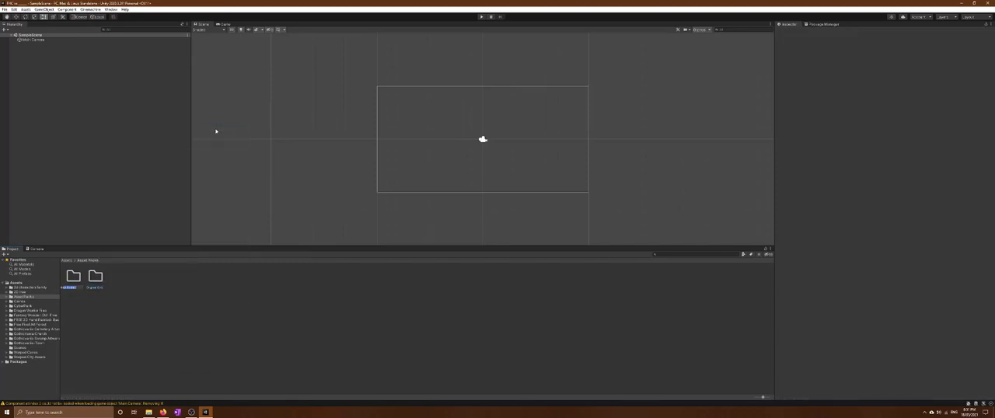
{"action": "type", "text": "E"}
{"action": "key", "text": "BackSpace"}
{"action": "key", "text": "BackSpace"}
{"action": "type", "text": "nia"}
Add a third subfolder named Personal Assets inside the Asset Packs folder
{"action": "right_click", "coordinate": [232, 279]}
{"action": "mouse_move", "coordinate": [295, 120]}
{"action": "left_click", "coordinate": [368, 121]}
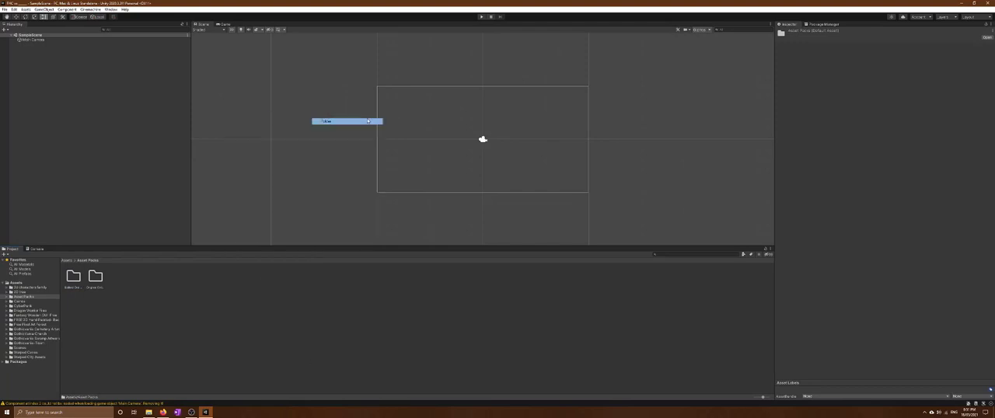
{"action": "type", "text": "FRE"}
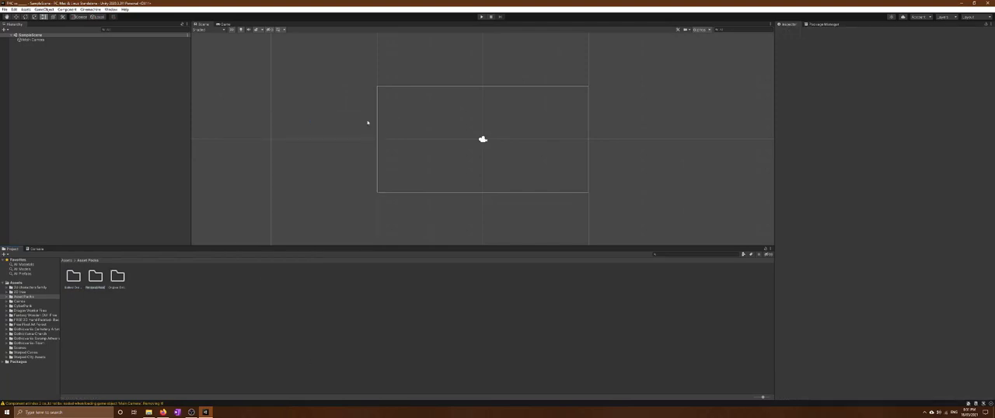
{"action": "key", "text": "Return"}
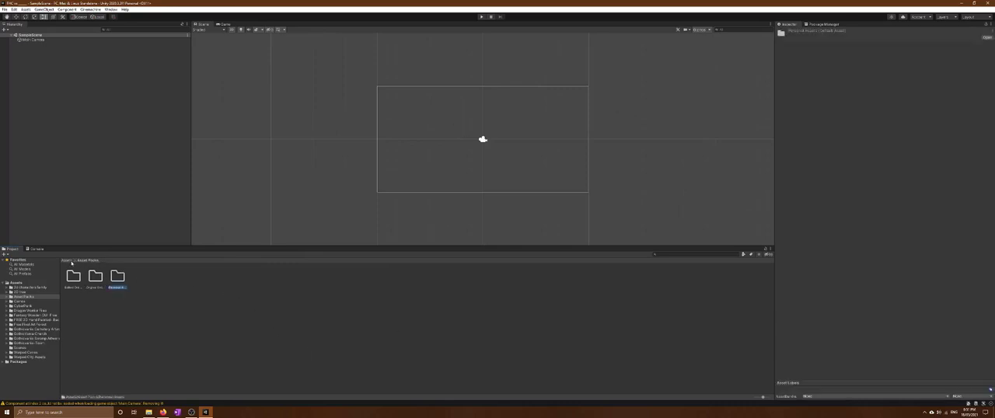
Move all asset folders listed after Asset Packs in the Assets folder into Original Online Assets
{"action": "left_click", "coordinate": [69, 261]}
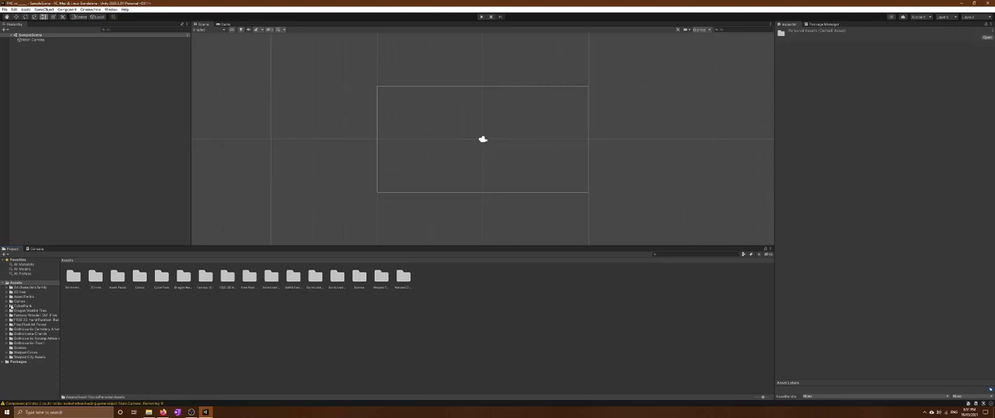
{"action": "left_click", "coordinate": [7, 296]}
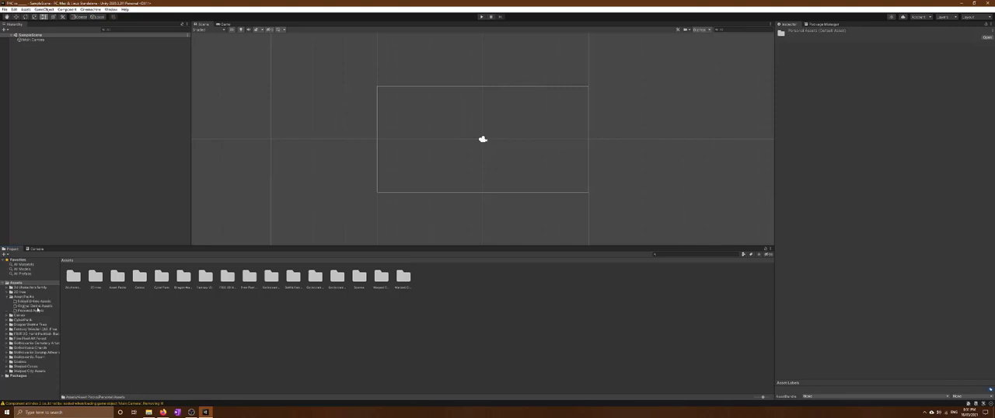
{"action": "left_click", "coordinate": [76, 280]}
{"action": "left_click", "coordinate": [87, 286]}
{"action": "left_click", "coordinate": [96, 281]}
{"action": "left_click", "coordinate": [140, 279]}
{"action": "left_click", "coordinate": [401, 277], "text": "shift"}
{"action": "left_click_drag", "start_coordinate": [139, 278], "coordinate": [33, 307]}
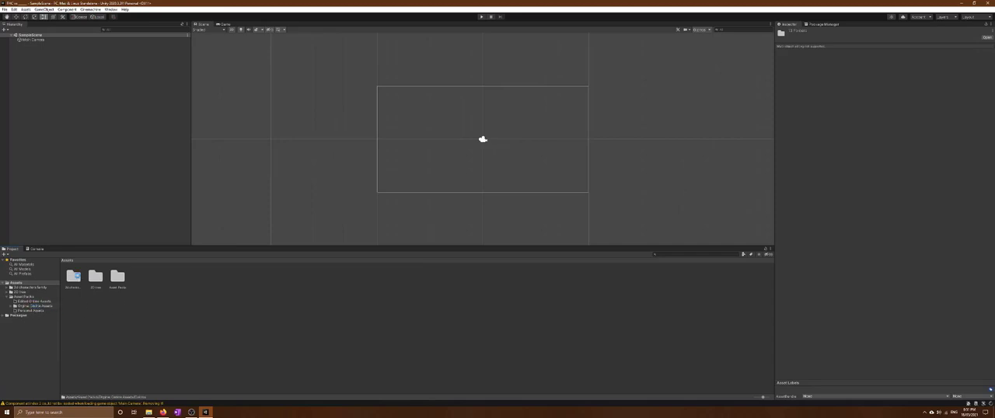
Move the two remaining asset folders beside Asset Packs into Original Online Assets and collapse that folder in the project tree
{"action": "left_click", "coordinate": [73, 277]}
{"action": "left_click", "coordinate": [95, 277], "text": "ctrl"}
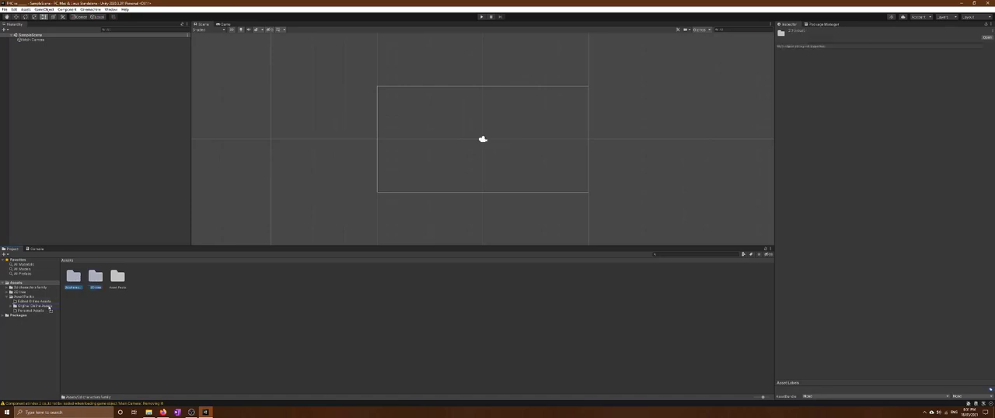
{"action": "left_click_drag", "start_coordinate": [50, 309], "coordinate": [35, 309]}
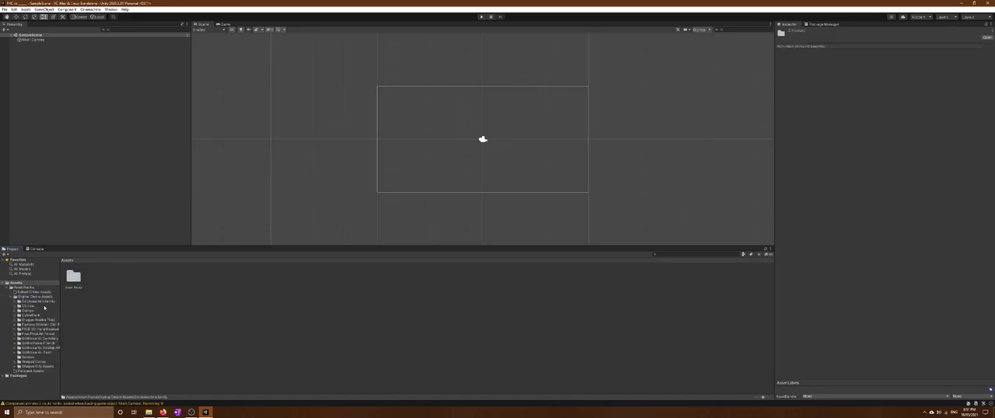
{"action": "left_click", "coordinate": [92, 294]}
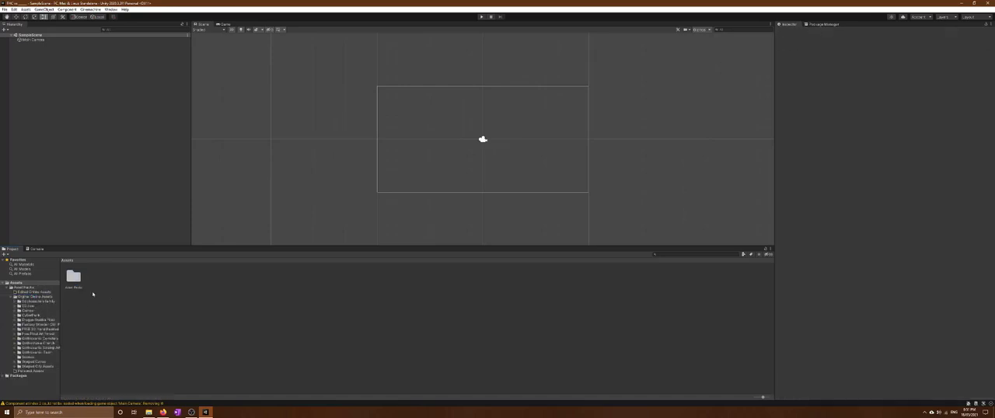
{"action": "left_click", "coordinate": [12, 297]}
{"action": "left_click", "coordinate": [12, 297]}
{"action": "left_click", "coordinate": [11, 297]}
{"action": "left_click", "coordinate": [11, 297]}
{"action": "left_click", "coordinate": [12, 297]}
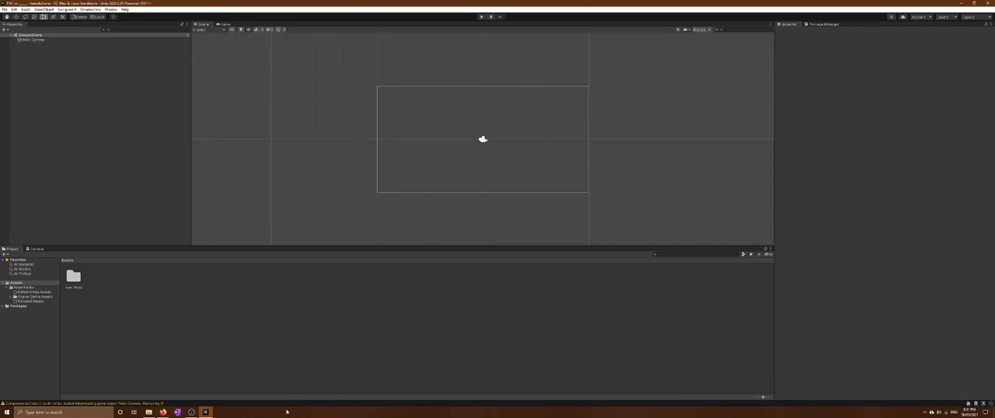
Dock the Game view to the right of the Scene view and resize the two to nearly equal widths
{"action": "left_click_drag", "start_coordinate": [226, 25], "coordinate": [254, 114]}
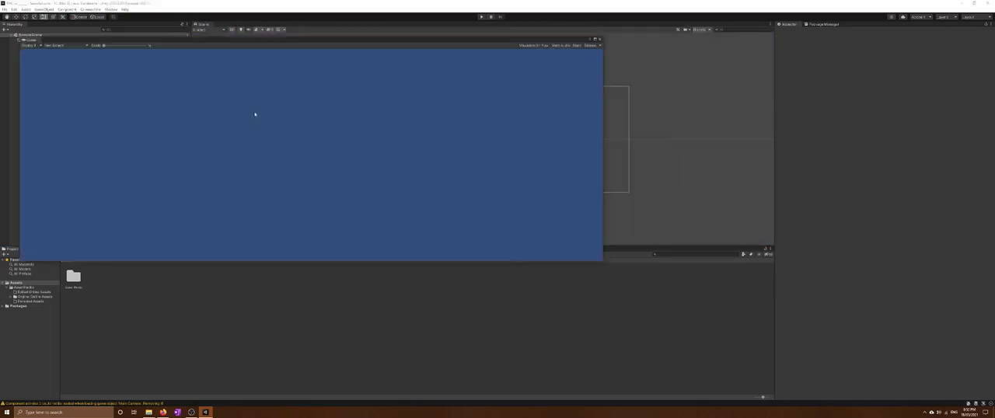
{"action": "left_click_drag", "start_coordinate": [30, 40], "coordinate": [401, 101]}
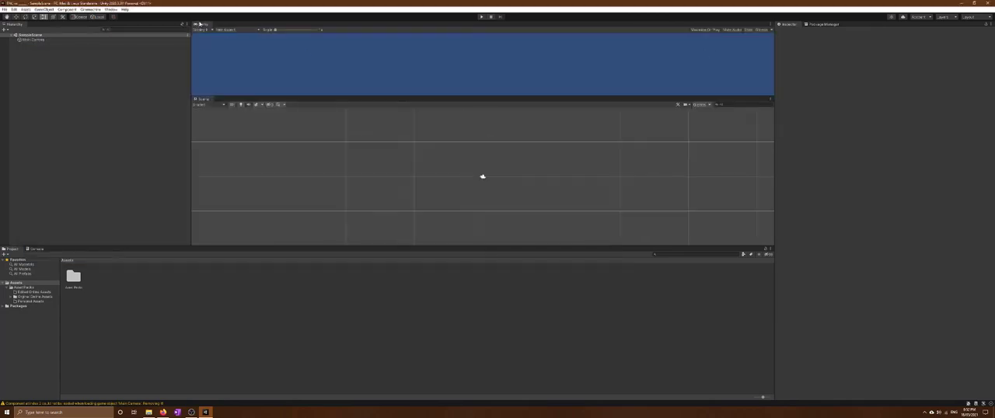
{"action": "left_click_drag", "start_coordinate": [201, 24], "coordinate": [612, 129]}
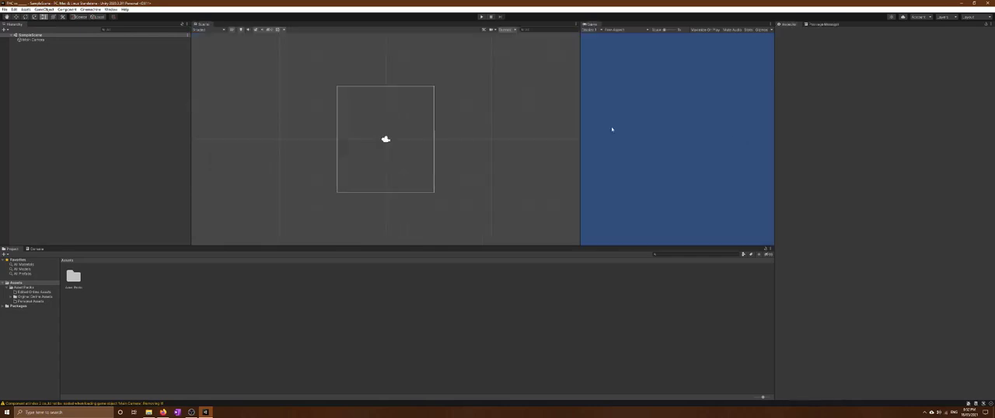
{"action": "left_click_drag", "start_coordinate": [579, 93], "coordinate": [444, 98]}
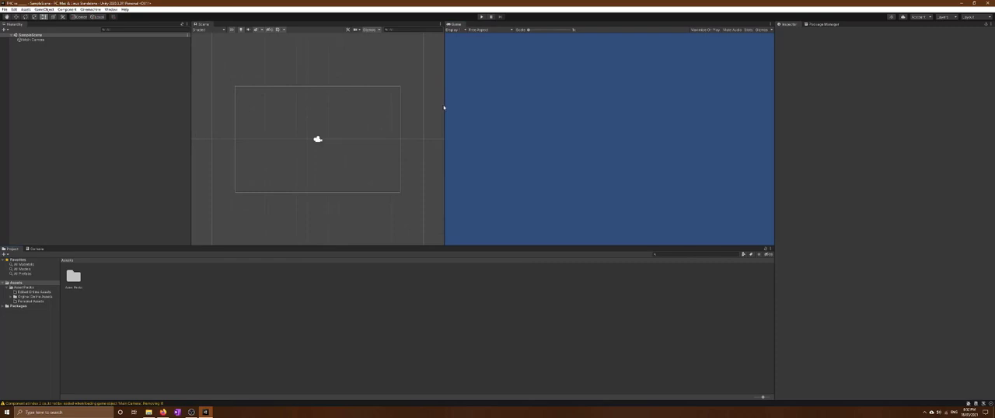
{"action": "left_click_drag", "start_coordinate": [444, 104], "coordinate": [491, 108]}
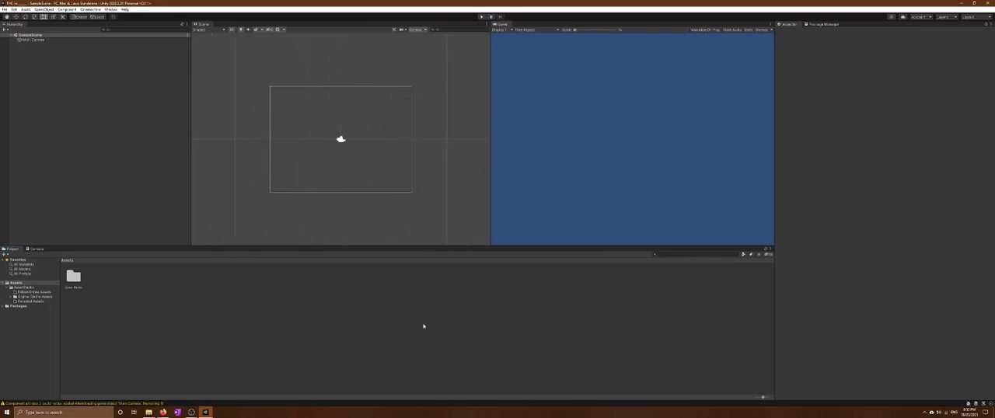
Add a Cinemachine 2D camera to the scene
{"action": "left_click", "coordinate": [86, 11]}
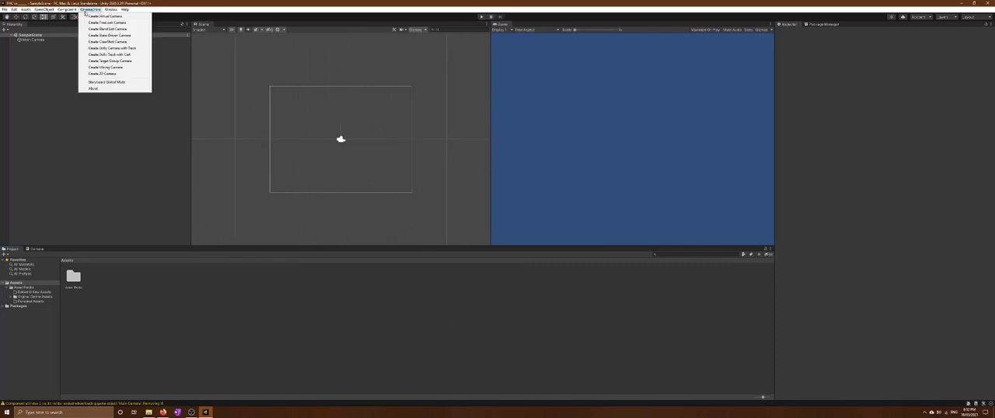
{"action": "left_click", "coordinate": [85, 9]}
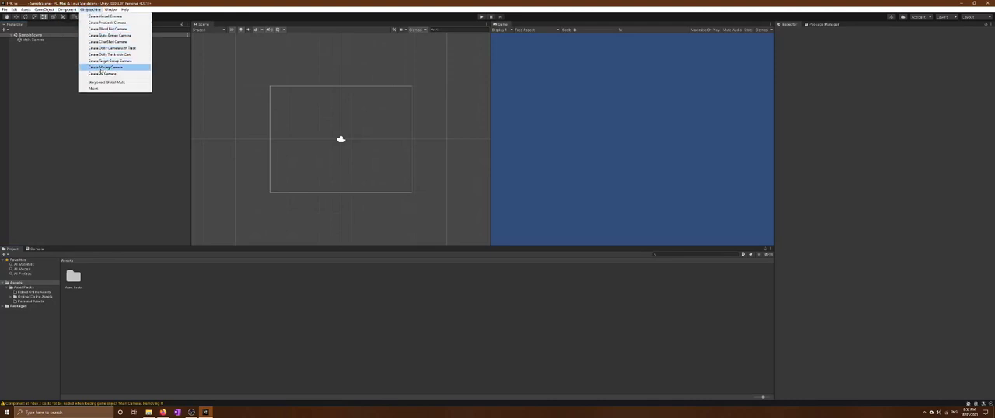
{"action": "left_click", "coordinate": [102, 74]}
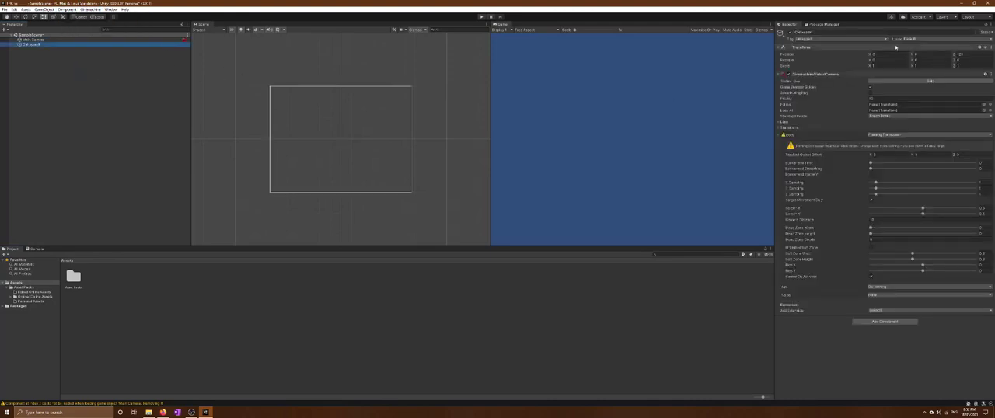
Create an empty object named Cameras, parent the Main Camera and the virtual camera to it, and collapse the group
{"action": "right_click", "coordinate": [87, 86]}
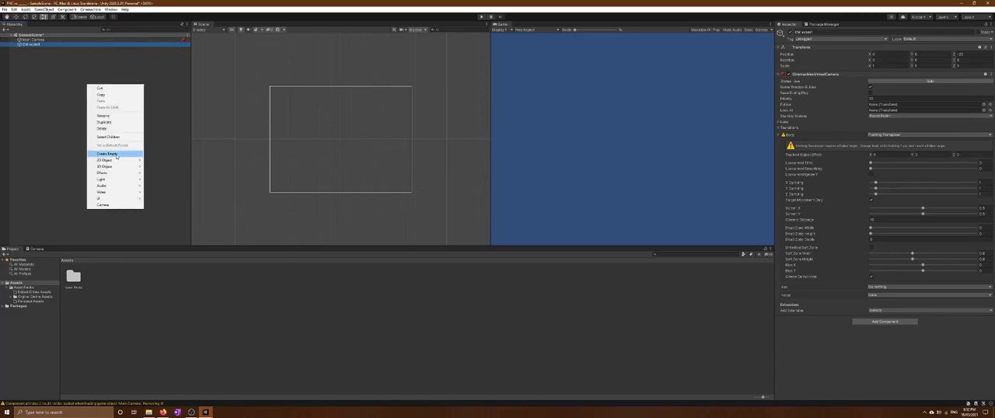
{"action": "left_click", "coordinate": [109, 151]}
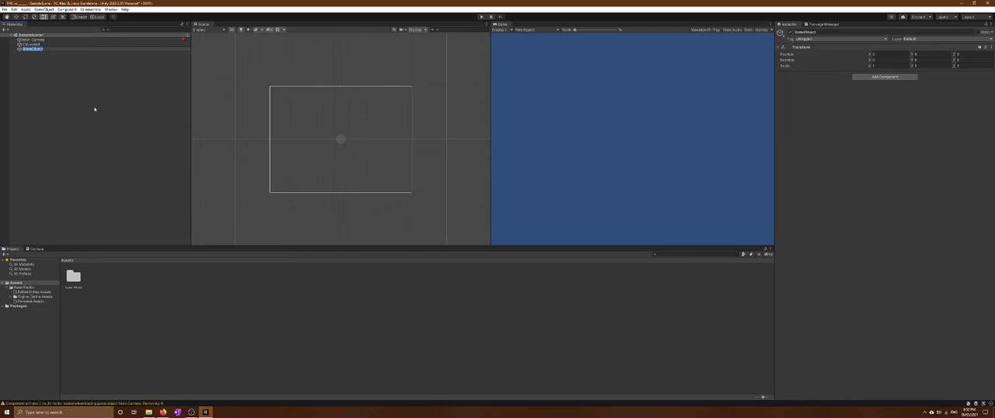
{"action": "type", "text": "Gri"}
{"action": "left_click", "coordinate": [143, 129]}
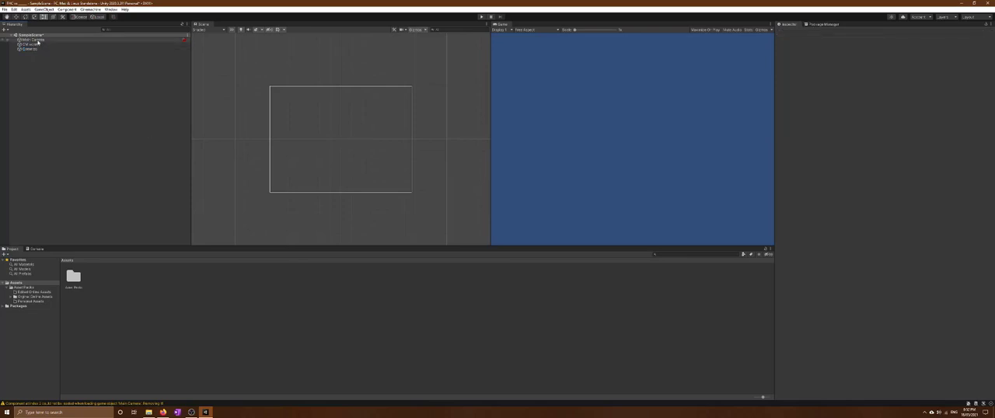
{"action": "left_click_drag", "start_coordinate": [38, 40], "coordinate": [36, 49]}
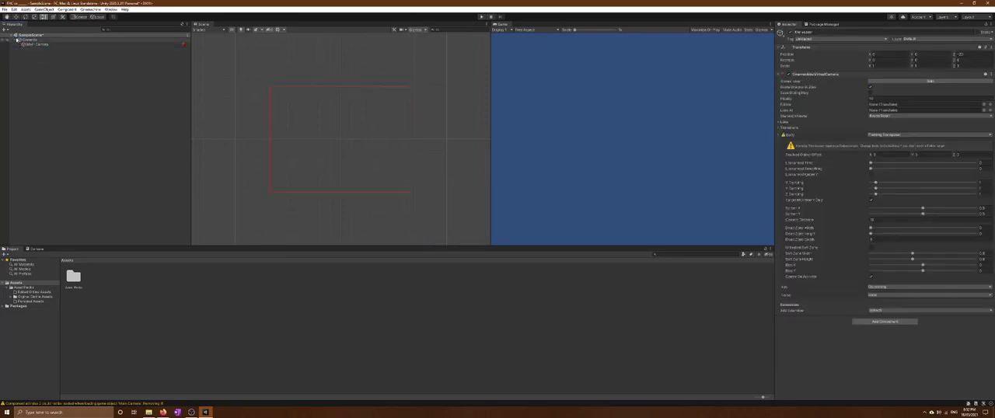
{"action": "left_click", "coordinate": [71, 76]}
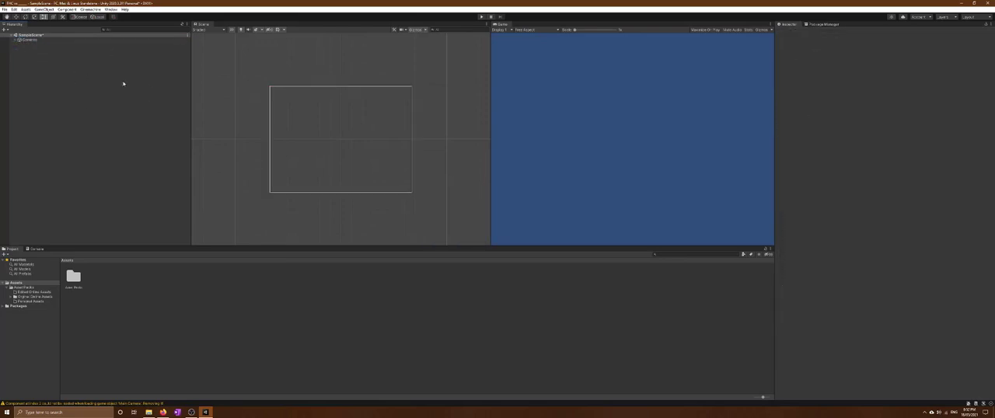
Save the project and widen the Scene view slightly at the expense of the Game view
{"action": "left_click", "coordinate": [4, 9]}
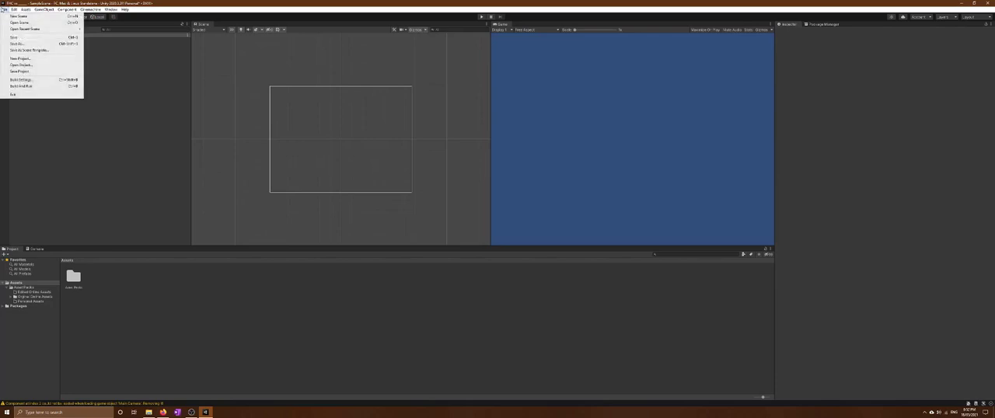
{"action": "left_click", "coordinate": [30, 69]}
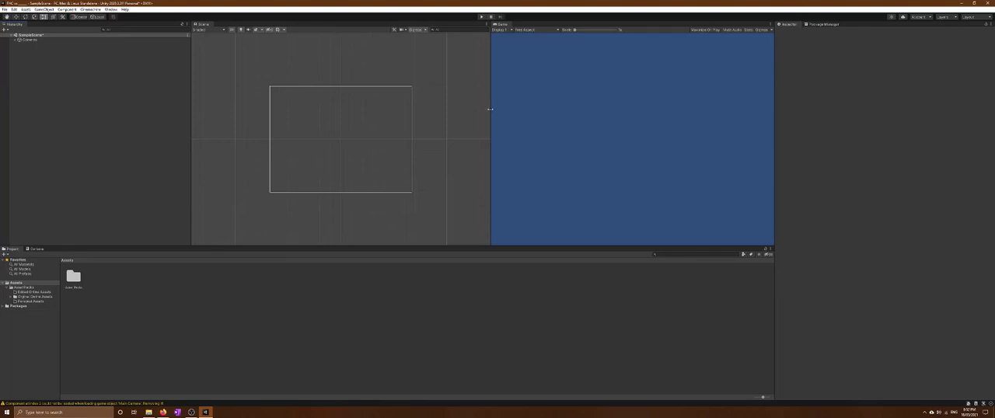
{"action": "mouse_move", "coordinate": [489, 108]}
{"action": "left_mouse_down"}
{"action": "mouse_move", "coordinate": [529, 105]}
{"action": "mouse_move", "coordinate": [502, 104]}
{"action": "left_mouse_up"}
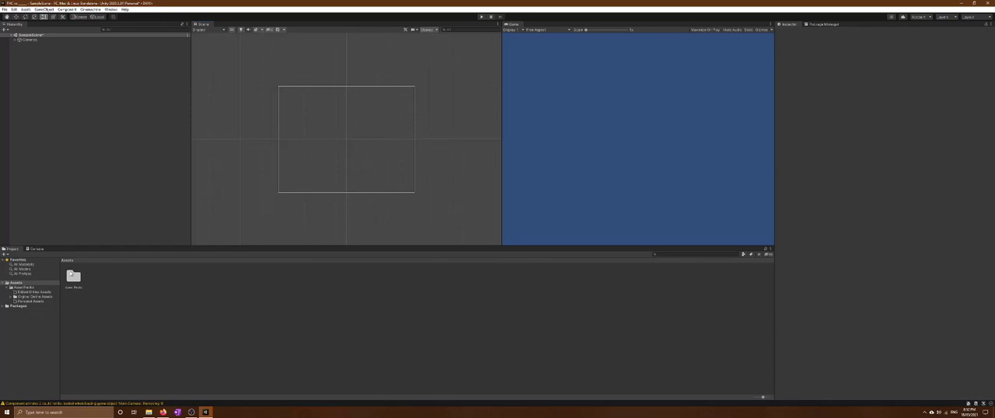
Browse Asset Packs > Original Online Assets and look inside the Free Pixel Art Forest folder
{"action": "double_click", "coordinate": [72, 276]}
{"action": "left_click", "coordinate": [95, 277]}
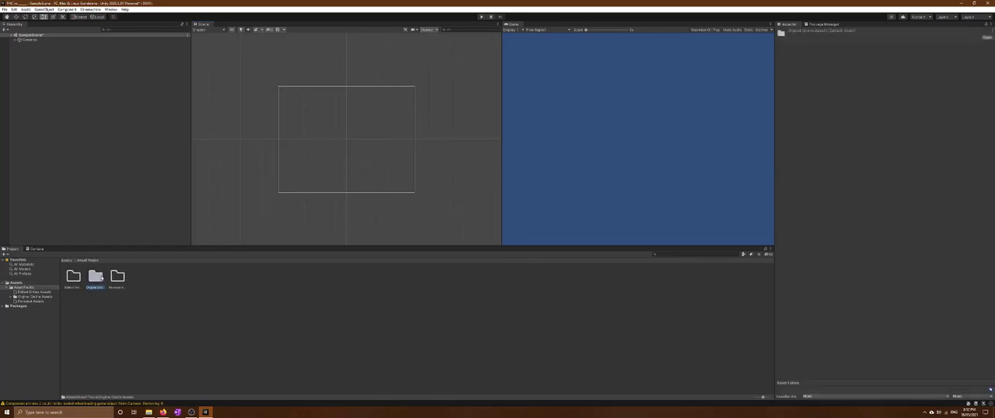
{"action": "double_click", "coordinate": [96, 277]}
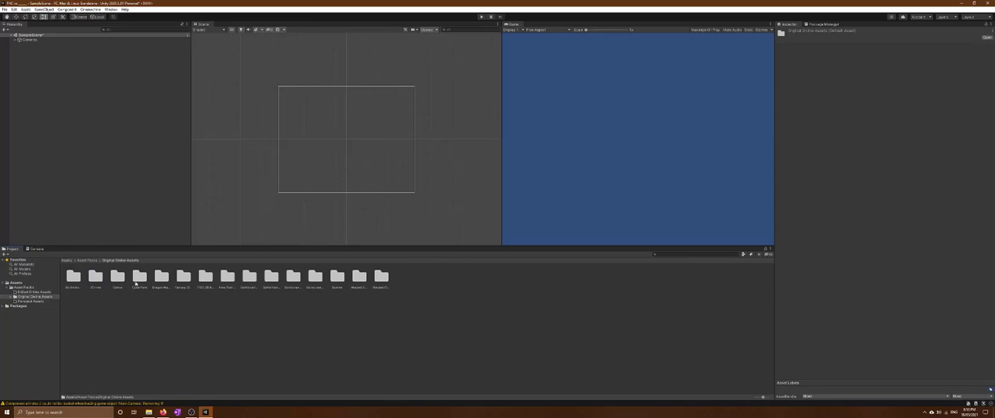
{"action": "left_click", "coordinate": [315, 278]}
{"action": "left_click", "coordinate": [226, 278]}
{"action": "double_click", "coordinate": [227, 276]}
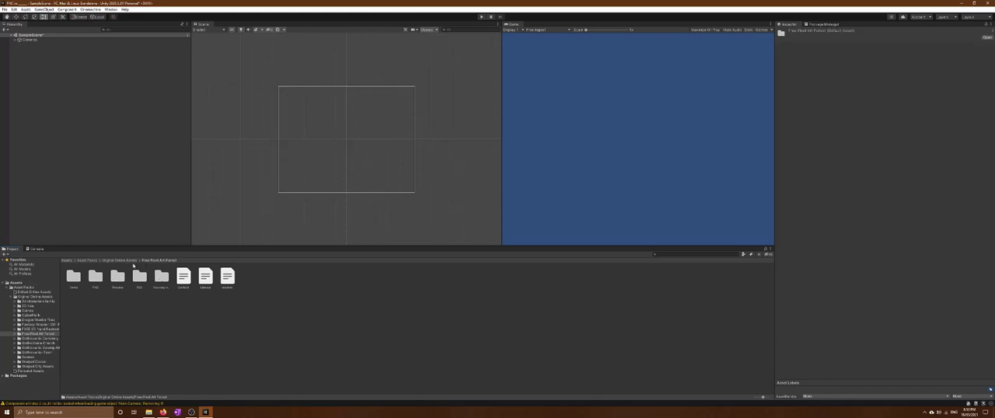
{"action": "left_click", "coordinate": [126, 260]}
Open the Cainos Pixel Art Platformer - Village Props pack and go to the second ground folder in its Tileset Palette
{"action": "left_click", "coordinate": [118, 278]}
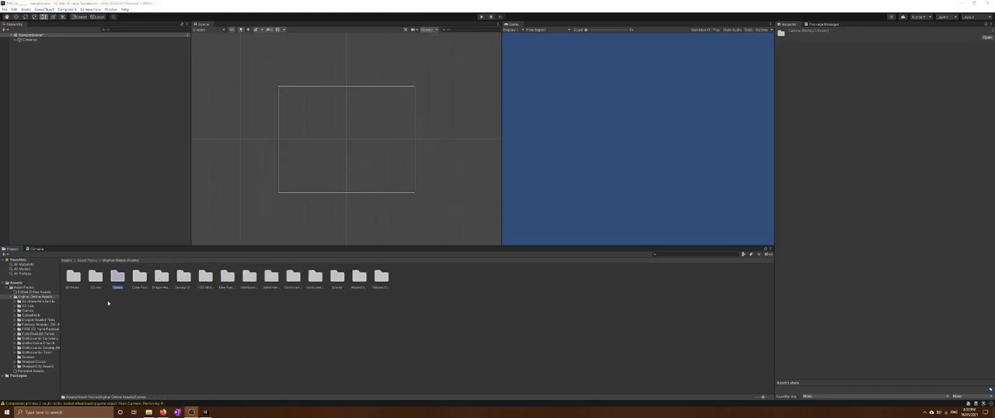
{"action": "double_click", "coordinate": [119, 280]}
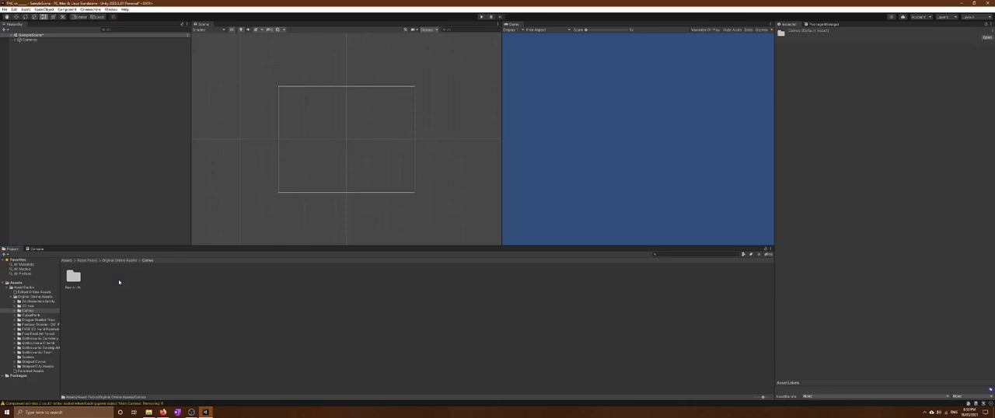
{"action": "left_click", "coordinate": [73, 277]}
{"action": "double_click", "coordinate": [74, 278]}
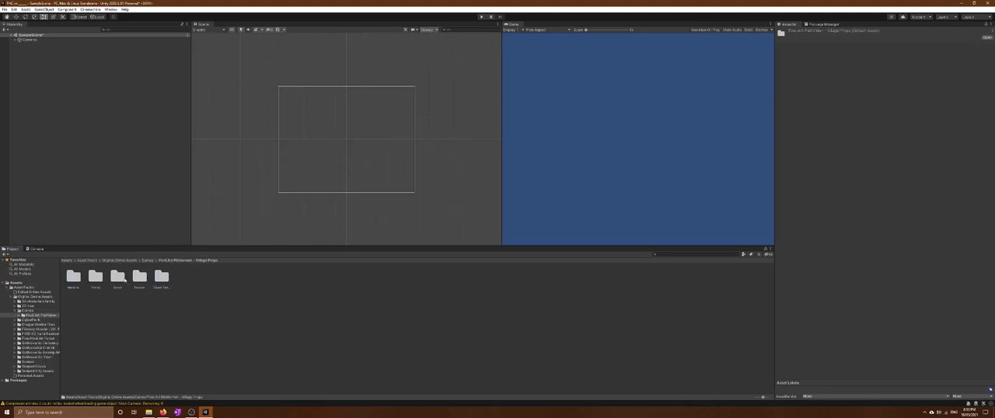
{"action": "left_click", "coordinate": [161, 277]}
{"action": "double_click", "coordinate": [161, 278]}
{"action": "double_click", "coordinate": [95, 278]}
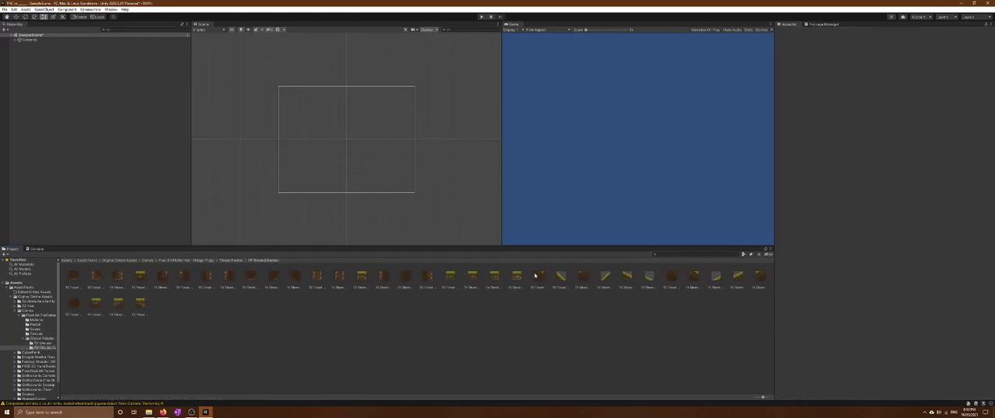
Examine the ground tiles in this folder and in TP Ground, and return to the Village Props folder
{"action": "left_click", "coordinate": [539, 277]}
{"action": "left_click", "coordinate": [627, 277]}
{"action": "left_click", "coordinate": [671, 278]}
{"action": "left_click", "coordinate": [484, 300]}
{"action": "left_click", "coordinate": [233, 260]}
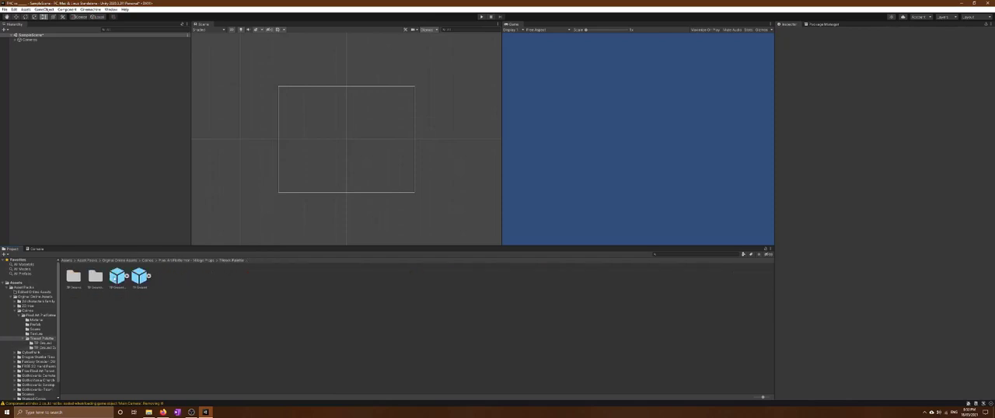
{"action": "double_click", "coordinate": [77, 281]}
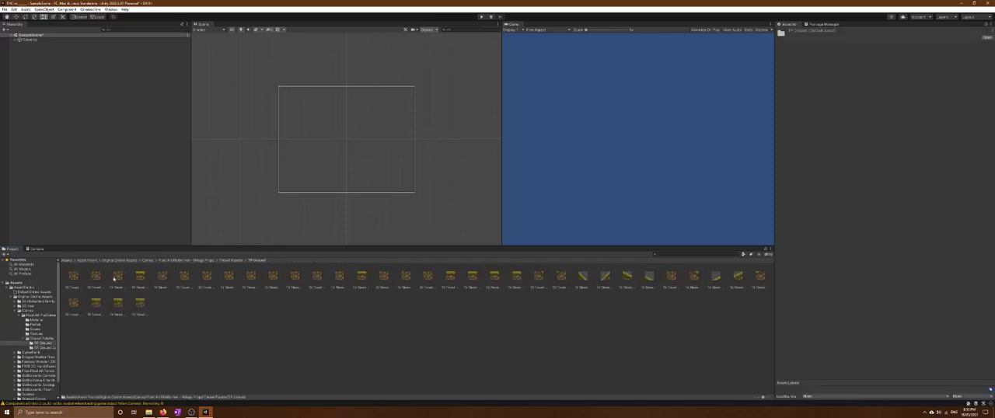
{"action": "left_click", "coordinate": [204, 261]}
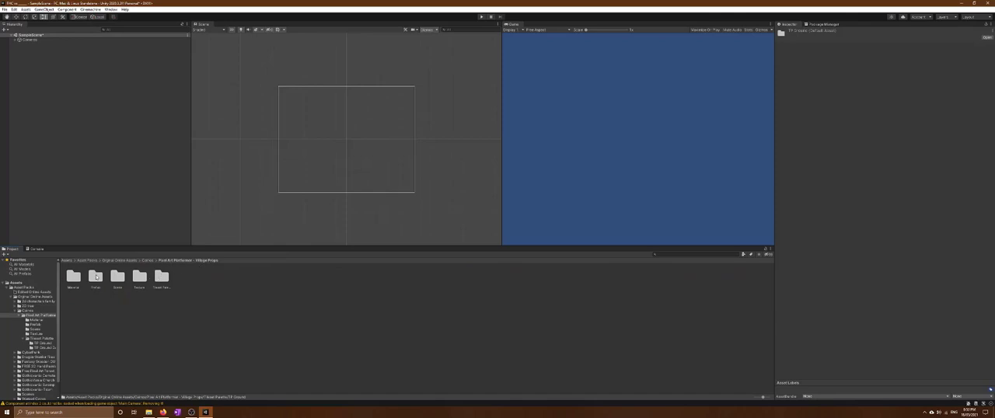
Inspect the tileset images in the Village Props Texture folder and expand TX Tileset Ground to show its sliced sprites
{"action": "double_click", "coordinate": [139, 278]}
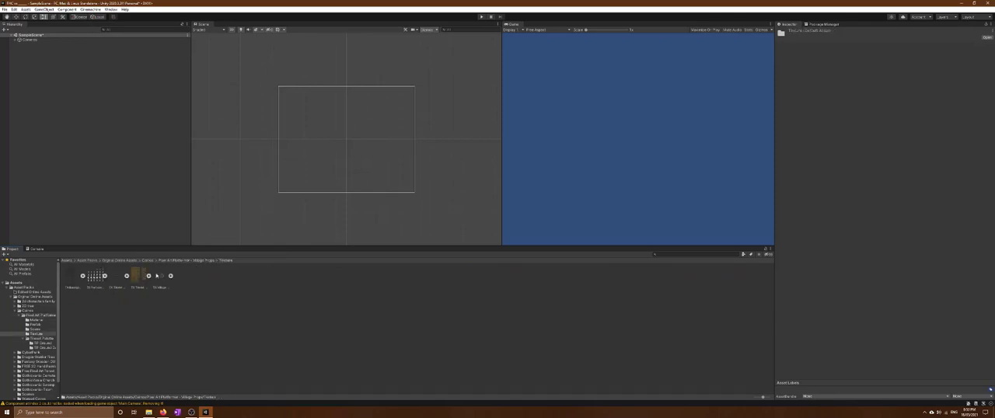
{"action": "left_click", "coordinate": [149, 276]}
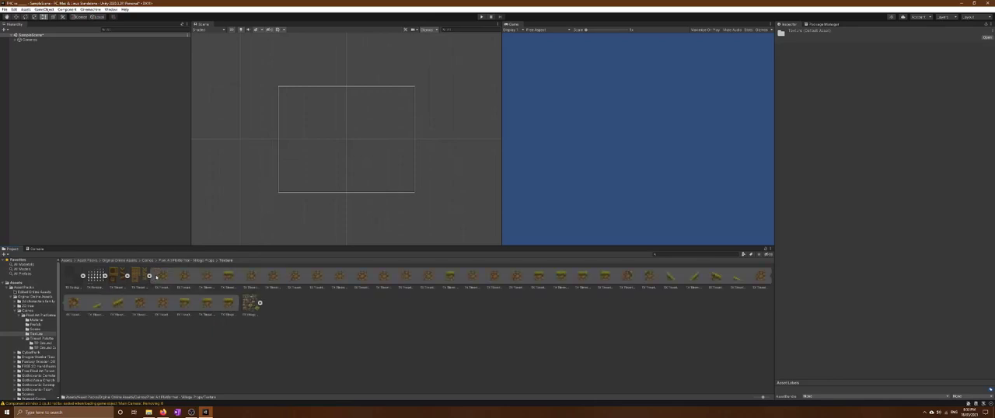
{"action": "left_click", "coordinate": [115, 277]}
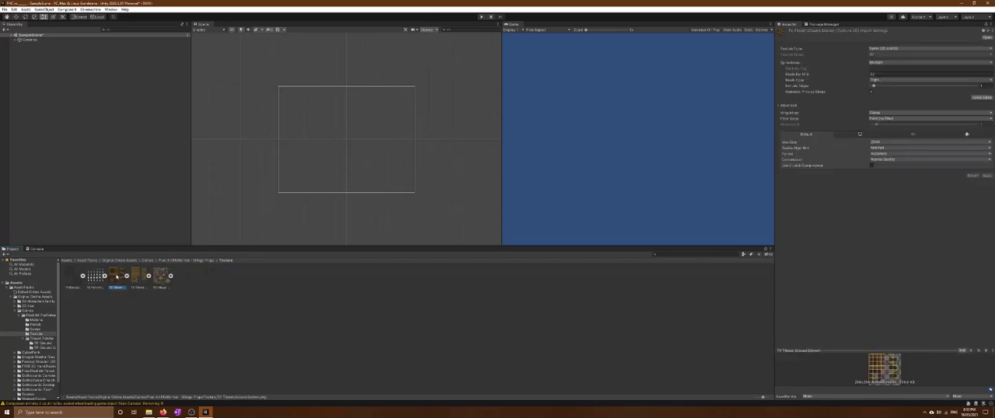
{"action": "left_click", "coordinate": [138, 276]}
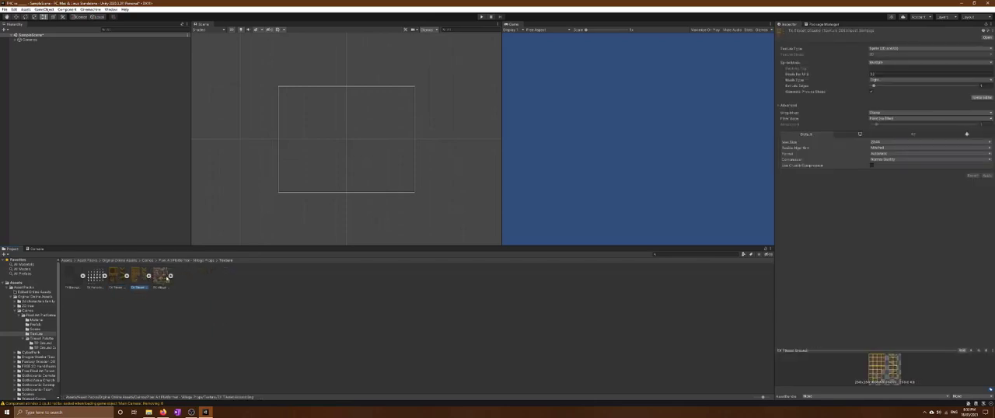
{"action": "left_click", "coordinate": [171, 276]}
{"action": "left_click", "coordinate": [170, 276]}
{"action": "left_click", "coordinate": [457, 340]}
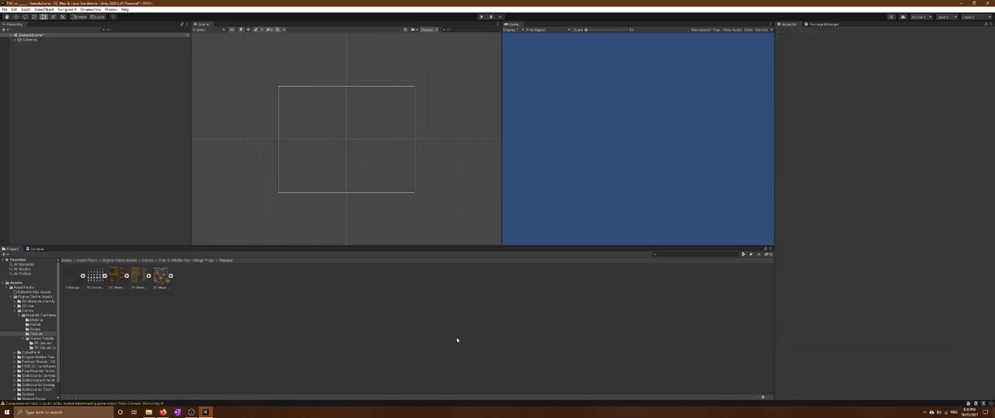
{"action": "left_click", "coordinate": [123, 287]}
{"action": "left_click", "coordinate": [148, 276]}
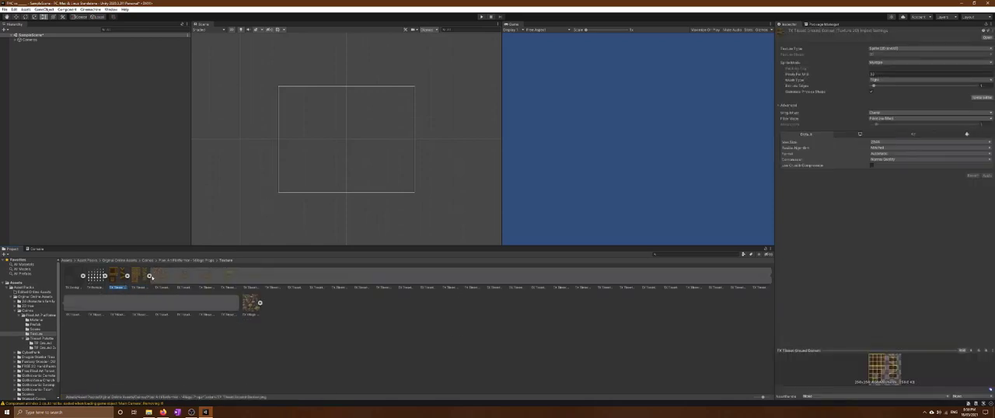
{"action": "left_click", "coordinate": [381, 340]}
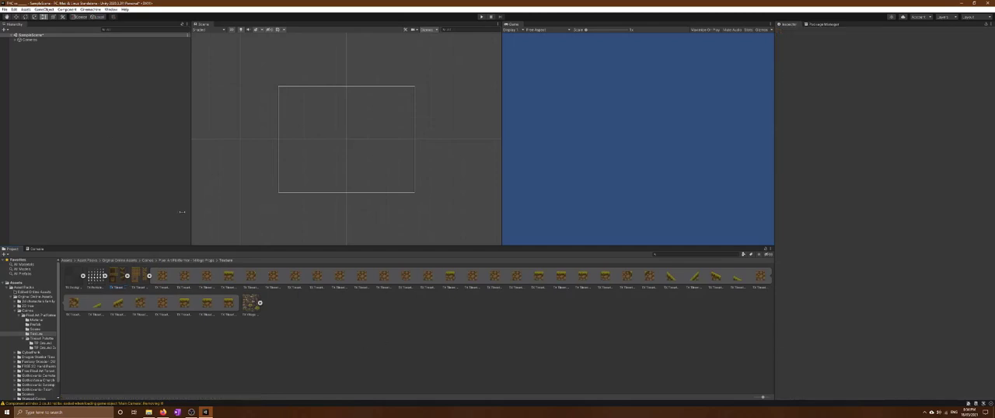
Add a rectangular 2D tilemap to the scene and collapse its Grid object in the Hierarchy
{"action": "right_click", "coordinate": [65, 50]}
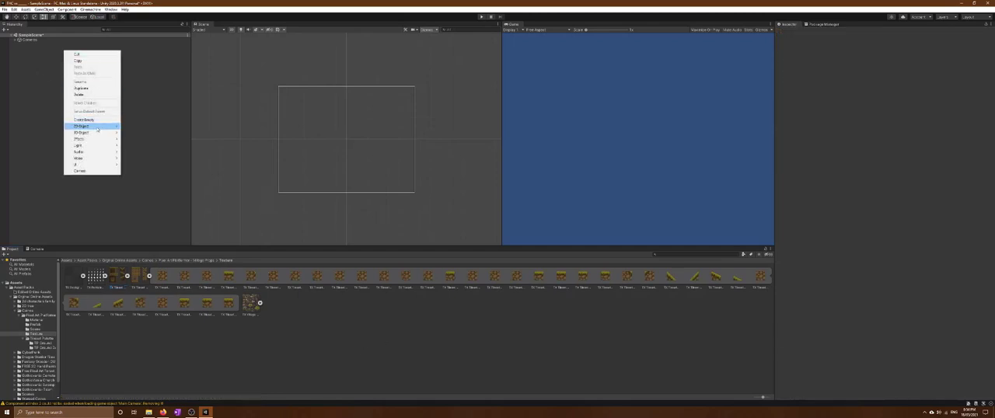
{"action": "mouse_move", "coordinate": [97, 128]}
{"action": "mouse_move", "coordinate": [148, 138]}
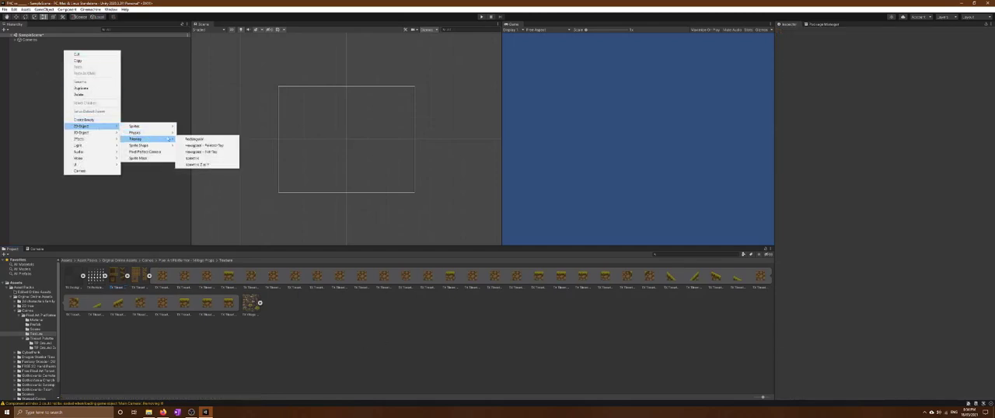
{"action": "left_click", "coordinate": [198, 138]}
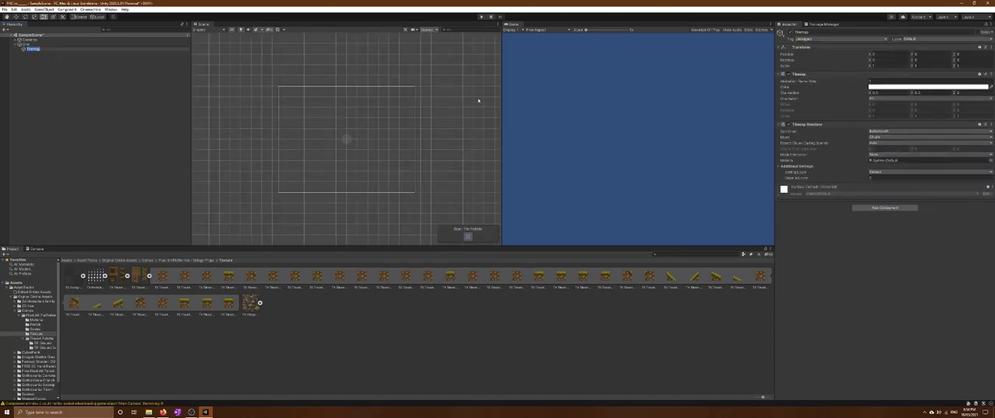
{"action": "left_click", "coordinate": [56, 67]}
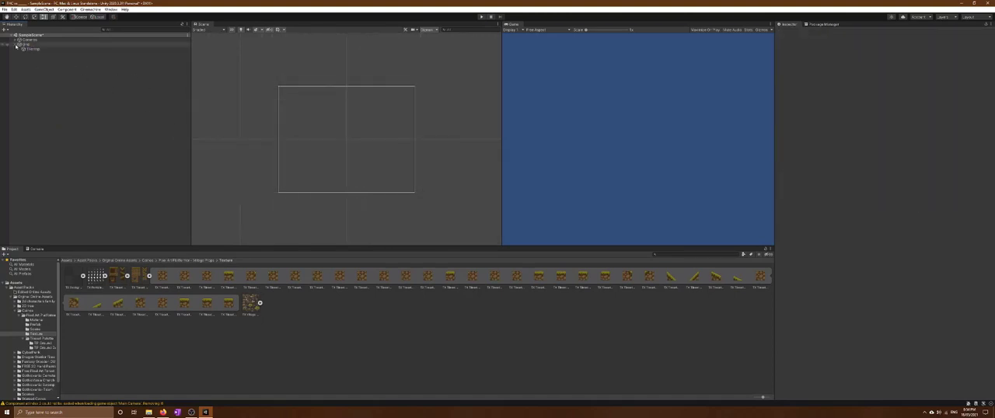
{"action": "left_click", "coordinate": [15, 44]}
Create an empty object named Tilemaps and parent the Grid to it
{"action": "right_click", "coordinate": [49, 66]}
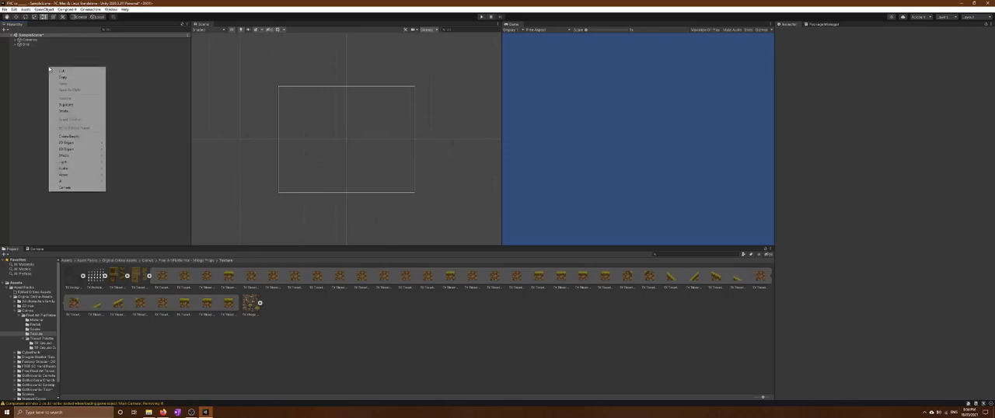
{"action": "left_click", "coordinate": [83, 136]}
{"action": "type", "text": "Tilemap"}
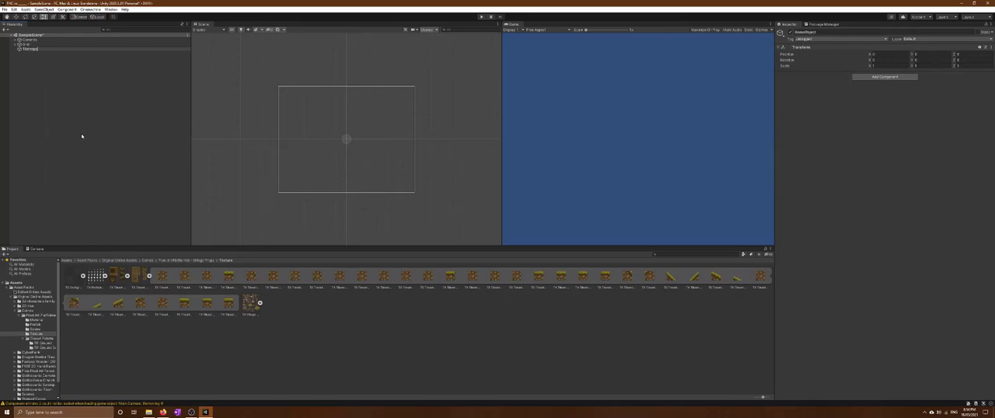
{"action": "left_click", "coordinate": [43, 135]}
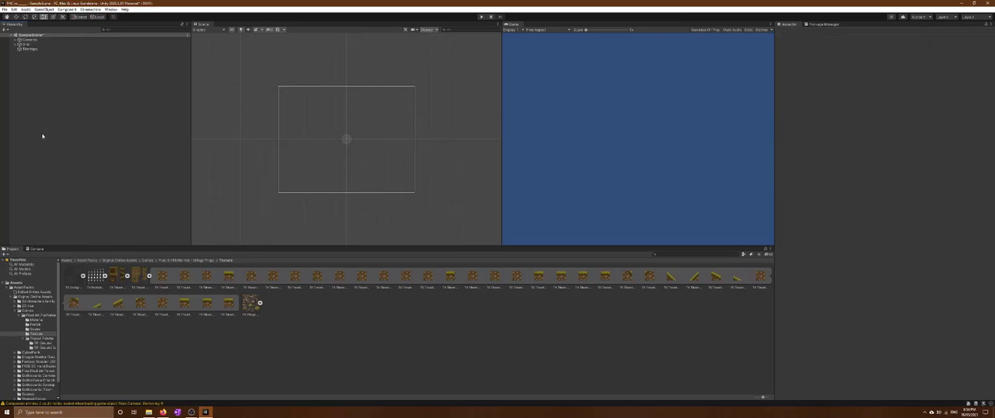
{"action": "left_click_drag", "start_coordinate": [24, 44], "coordinate": [34, 50]}
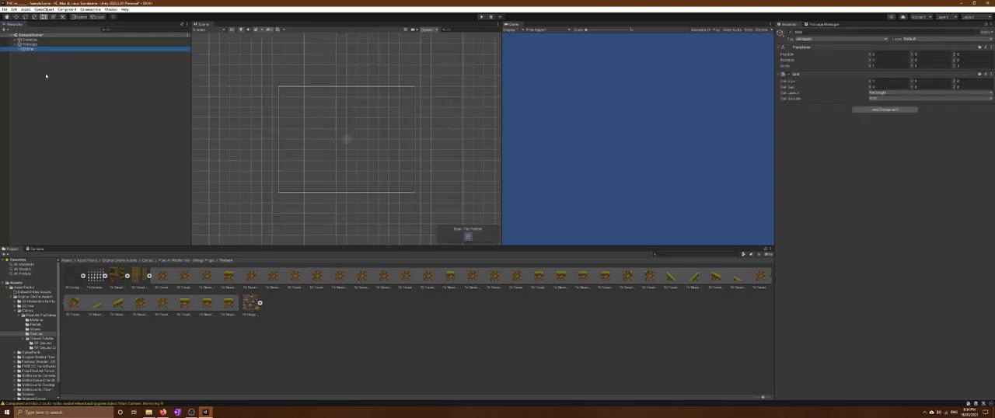
Rename the tilemap under the Grid to Ground Tilemap 1
{"action": "left_click", "coordinate": [34, 54]}
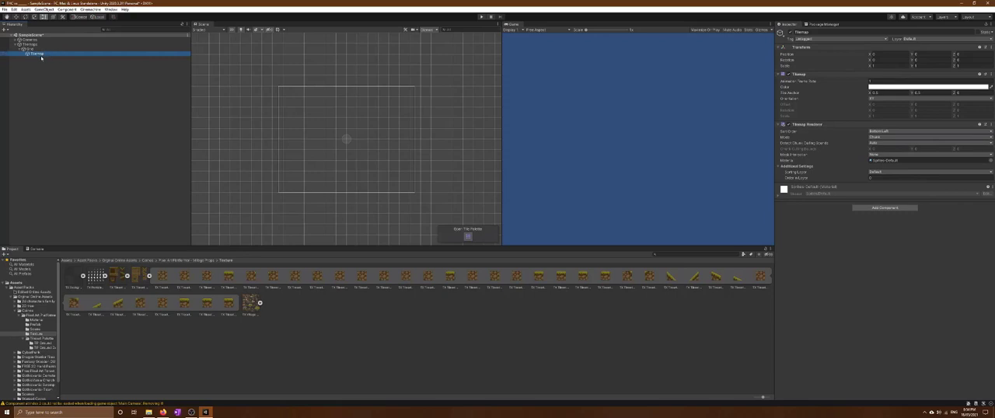
{"action": "right_click", "coordinate": [43, 54]}
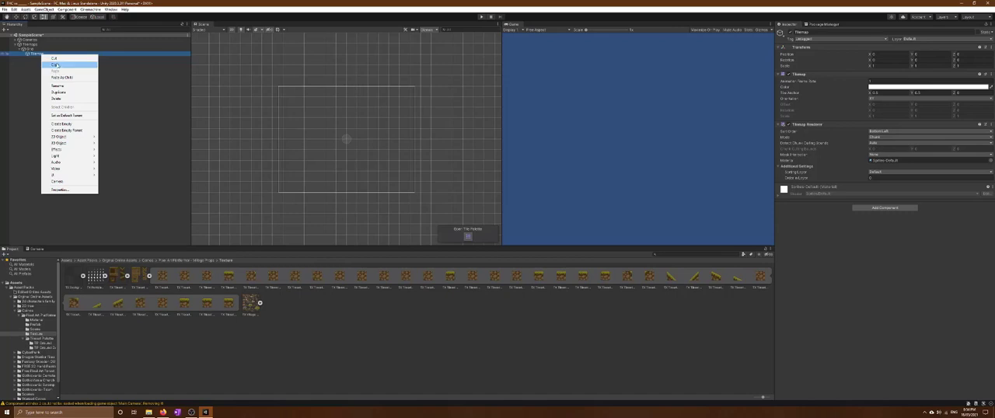
{"action": "left_click", "coordinate": [68, 86]}
{"action": "type", "text": "Ground"}
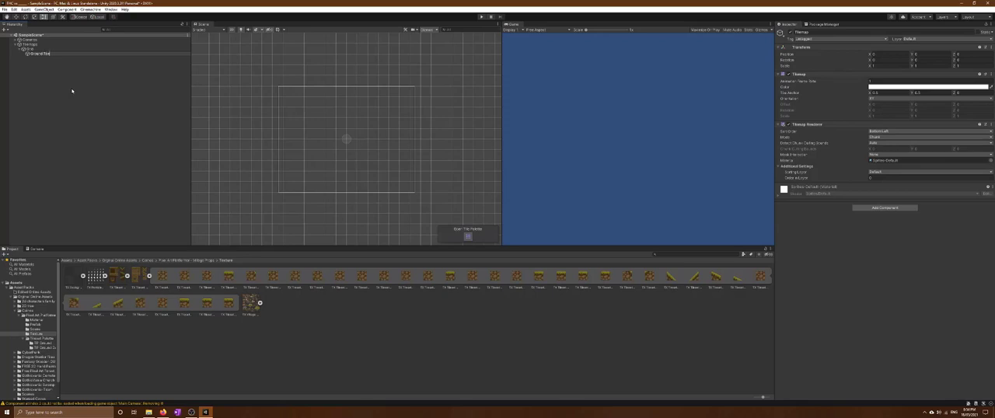
{"action": "left_click", "coordinate": [42, 54]}
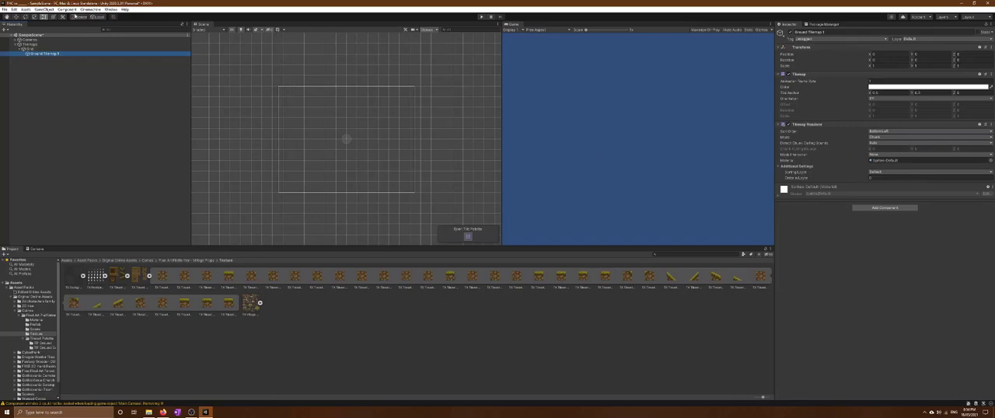
Open the Tile Palette, dock it beside the Inspector and Package Manager, and widen that area to show the whole palette
{"action": "left_click", "coordinate": [110, 9]}
{"action": "mouse_move", "coordinate": [147, 127]}
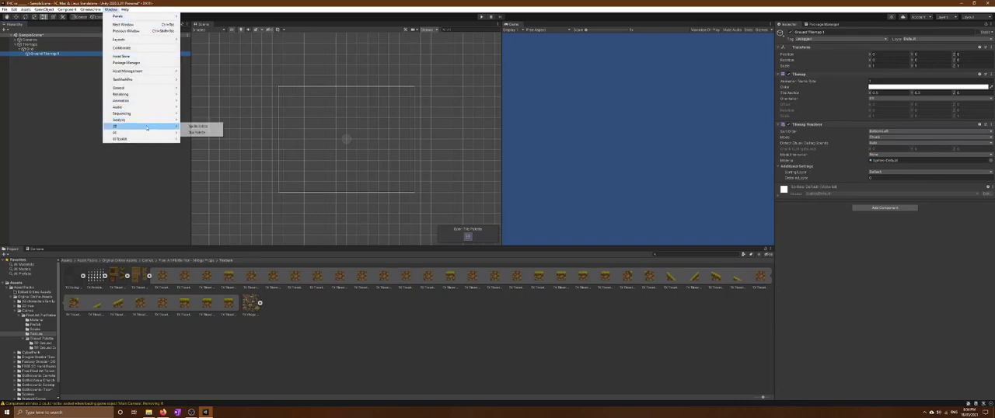
{"action": "left_click", "coordinate": [197, 132]}
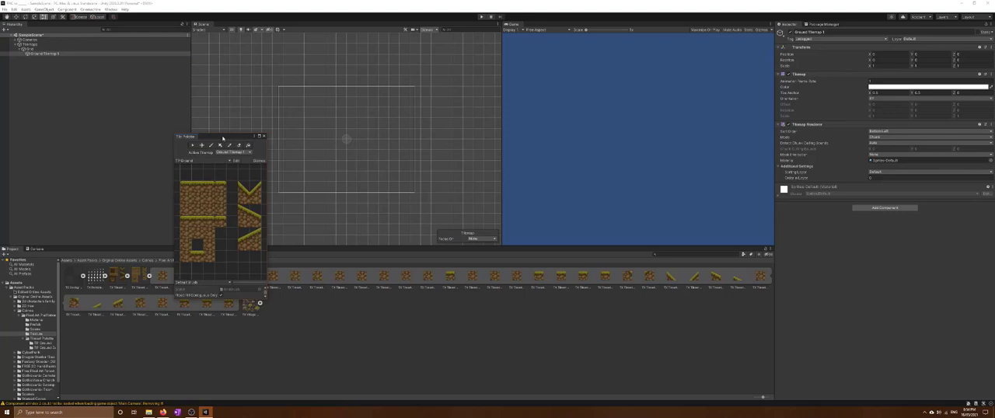
{"action": "left_click_drag", "start_coordinate": [223, 137], "coordinate": [860, 26]}
{"action": "left_click_drag", "start_coordinate": [774, 96], "coordinate": [593, 96]}
{"action": "scroll", "coordinate": [746, 140], "scroll_direction": "down", "scroll_amount": 5}
{"action": "scroll", "coordinate": [746, 140], "scroll_direction": "down", "scroll_amount": 2}
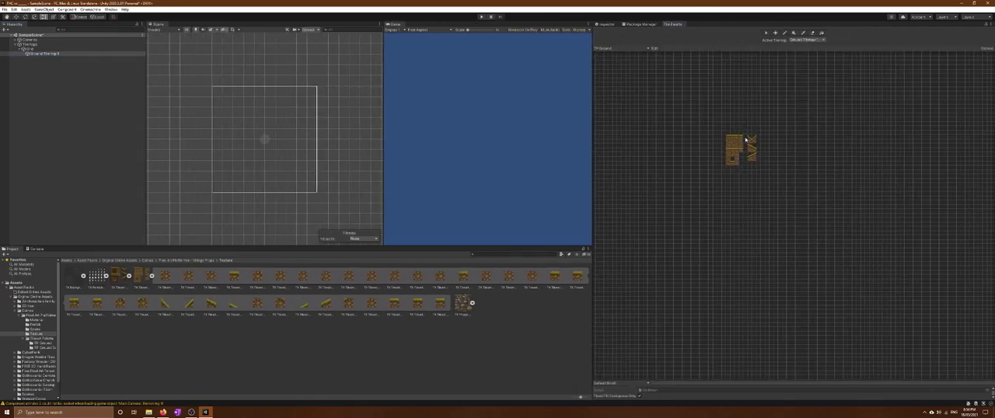
Narrow the Tile Palette area, add the darker ground texture beside the existing tiles, and browse to the project's Assets folder for the generated tiles
{"action": "scroll", "coordinate": [748, 140], "scroll_direction": "up", "scroll_amount": 5}
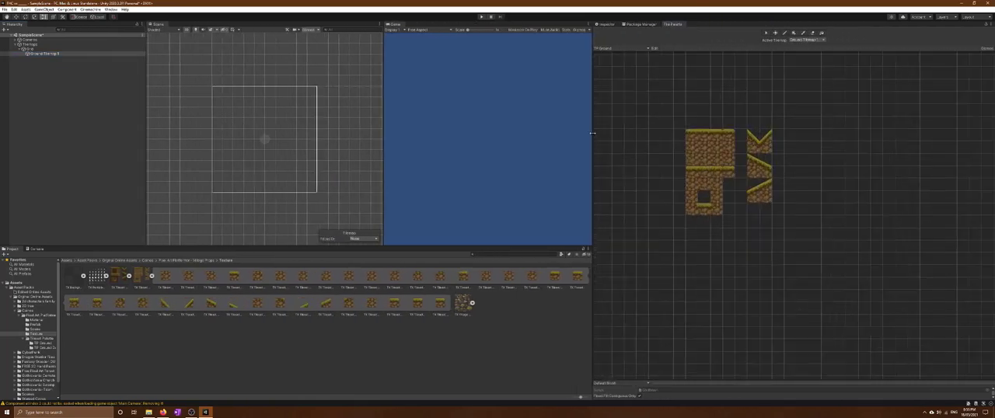
{"action": "left_click_drag", "start_coordinate": [593, 134], "coordinate": [634, 128]}
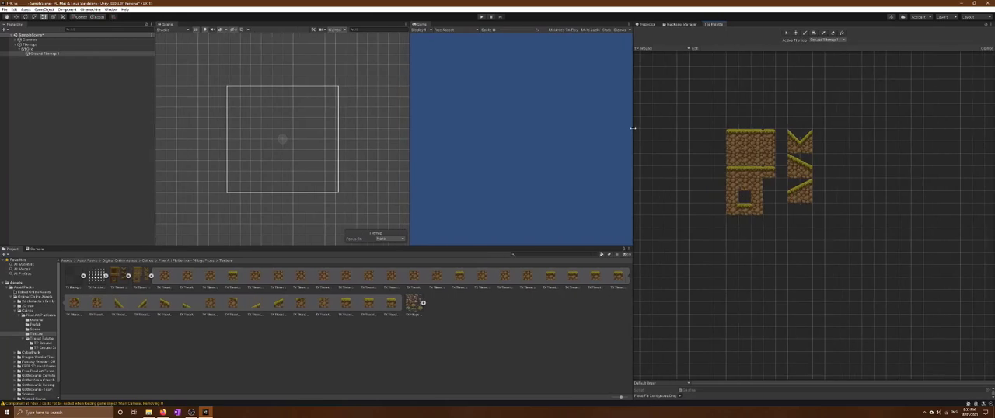
{"action": "mouse_move", "coordinate": [633, 129]}
{"action": "left_mouse_down"}
{"action": "mouse_move", "coordinate": [644, 129]}
{"action": "mouse_move", "coordinate": [636, 128]}
{"action": "left_mouse_up"}
{"action": "left_click_drag", "start_coordinate": [119, 276], "coordinate": [859, 102]}
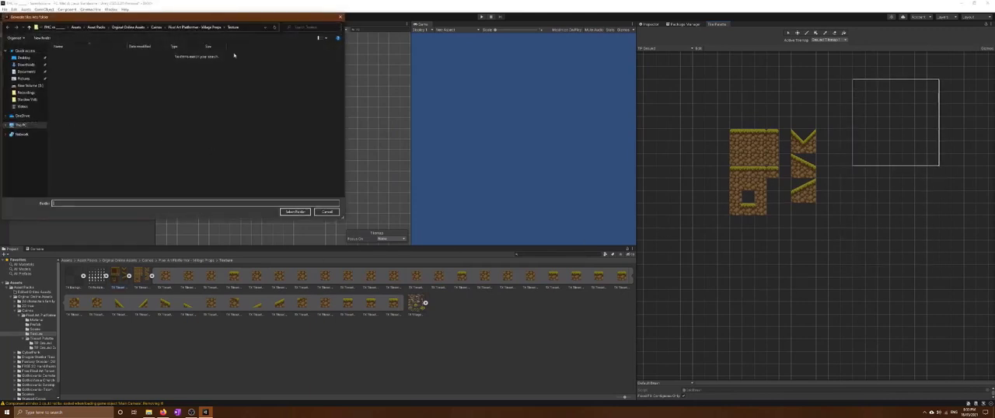
{"action": "left_click", "coordinate": [155, 27]}
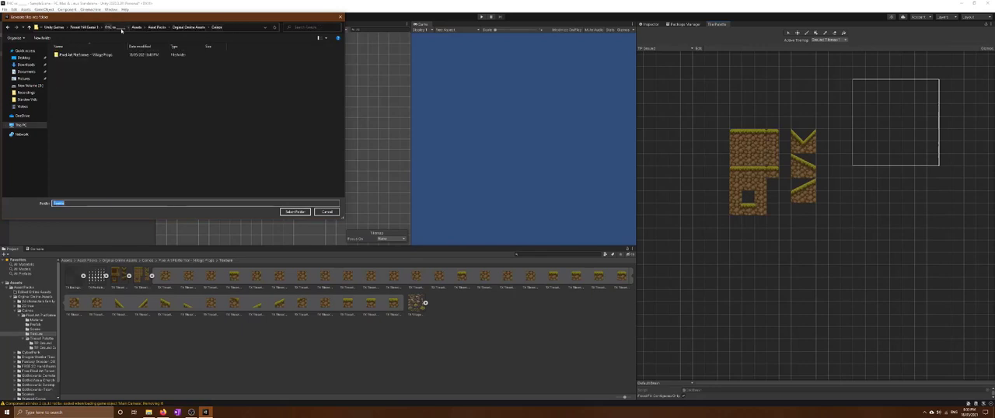
{"action": "left_click", "coordinate": [114, 28]}
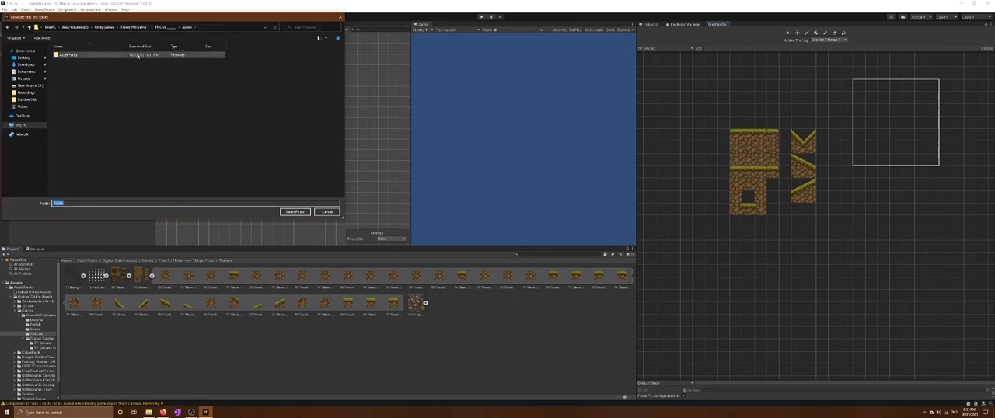
{"action": "double_click", "coordinate": [70, 55]}
Create a Tile Pallets folder inside Assets and generate the ground texture's tiles into it
{"action": "right_click", "coordinate": [85, 84]}
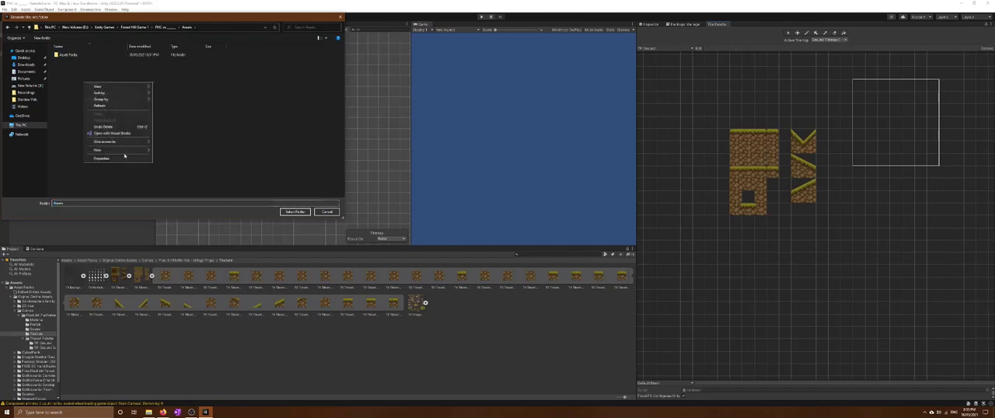
{"action": "mouse_move", "coordinate": [116, 150]}
{"action": "left_click", "coordinate": [183, 150]}
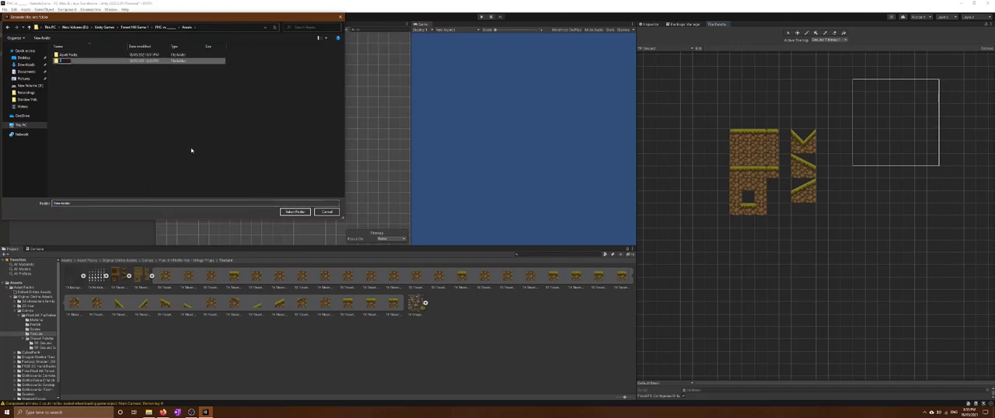
{"action": "type", "text": "Tile Palette"}
{"action": "key", "text": "Return"}
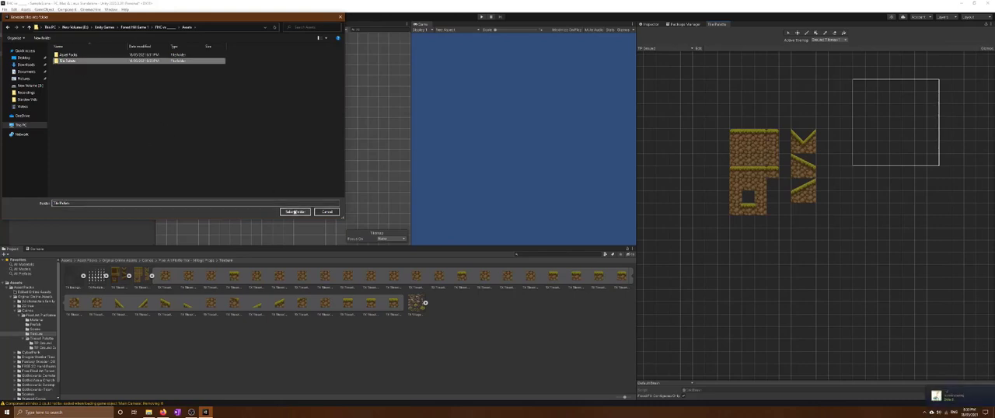
{"action": "left_click", "coordinate": [294, 212]}
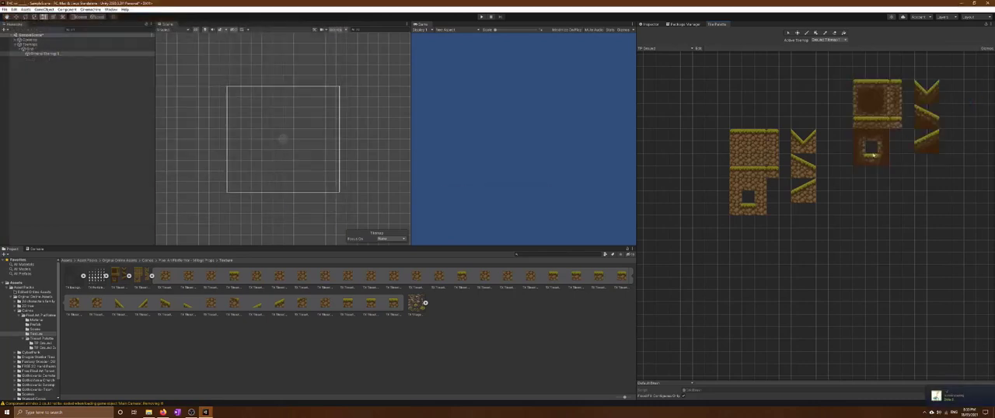
Try single tiles and vertical strips from the ground palette as brushes over the scene
{"action": "left_click", "coordinate": [872, 99]}
{"action": "left_click", "coordinate": [933, 218]}
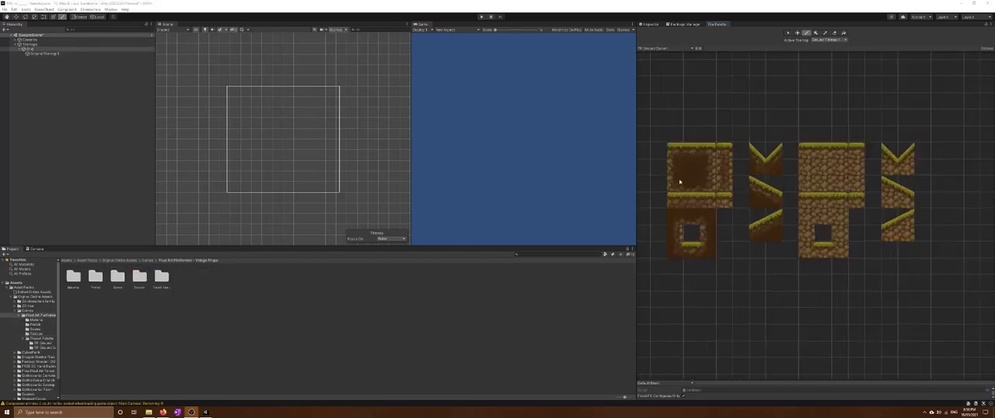
{"action": "left_click", "coordinate": [726, 106]}
{"action": "left_click", "coordinate": [726, 153]}
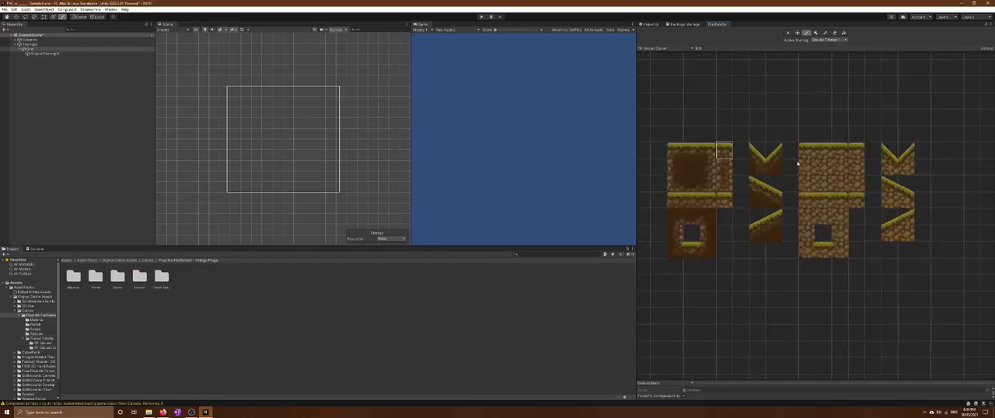
{"action": "left_click", "coordinate": [268, 145]}
{"action": "left_click_drag", "start_coordinate": [804, 156], "coordinate": [805, 185]}
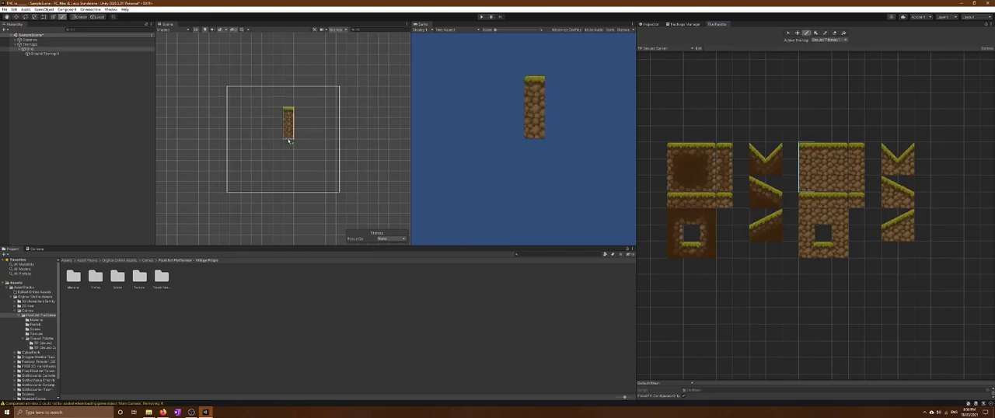
{"action": "left_click", "coordinate": [814, 275]}
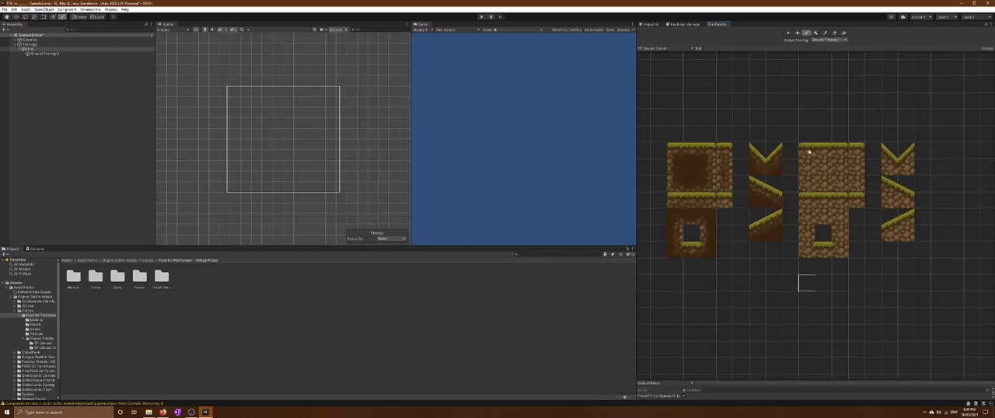
{"action": "left_click_drag", "start_coordinate": [824, 146], "coordinate": [825, 188]}
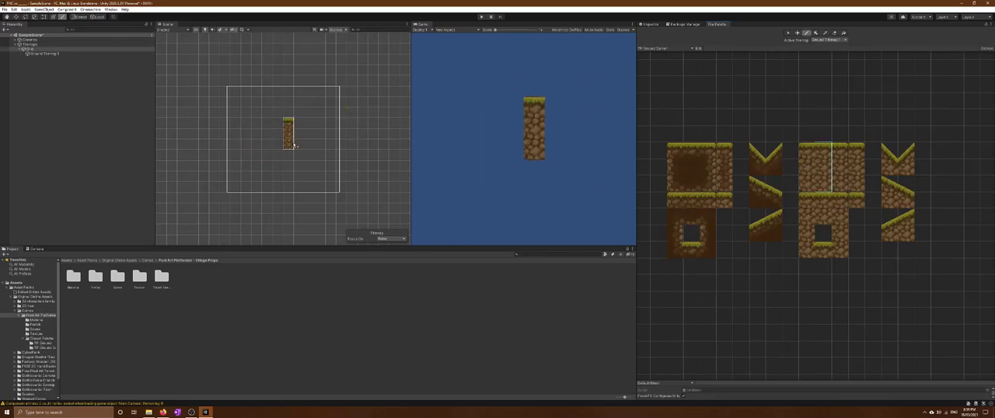
{"action": "left_click", "coordinate": [835, 300]}
{"action": "left_click", "coordinate": [806, 151]}
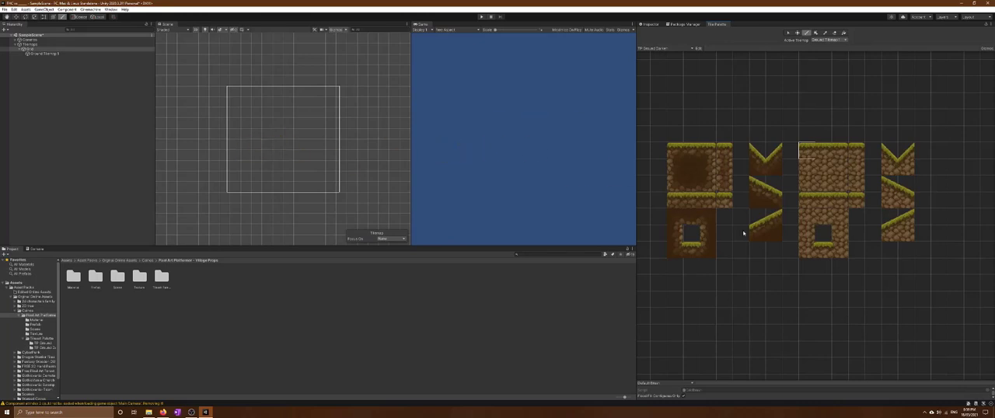
Zoom out the Scene view and adjust its width so the Game view gets slightly more room
{"action": "scroll", "coordinate": [265, 150], "scroll_direction": "down", "scroll_amount": 3}
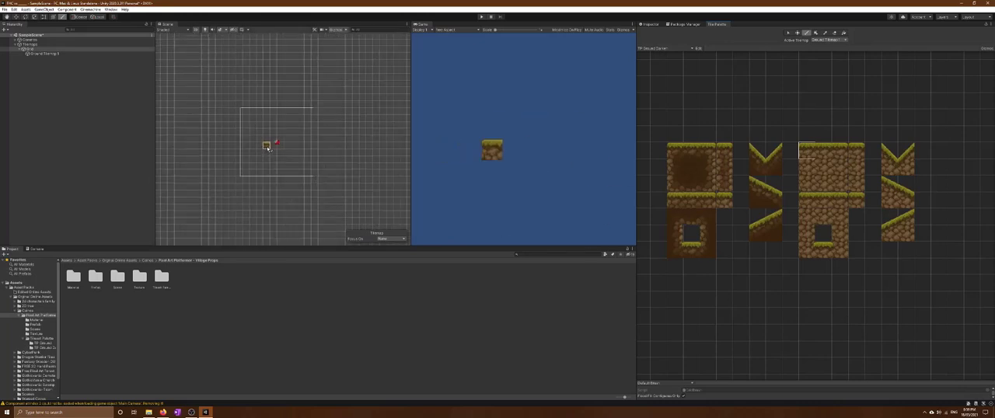
{"action": "left_click_drag", "start_coordinate": [410, 126], "coordinate": [614, 125]}
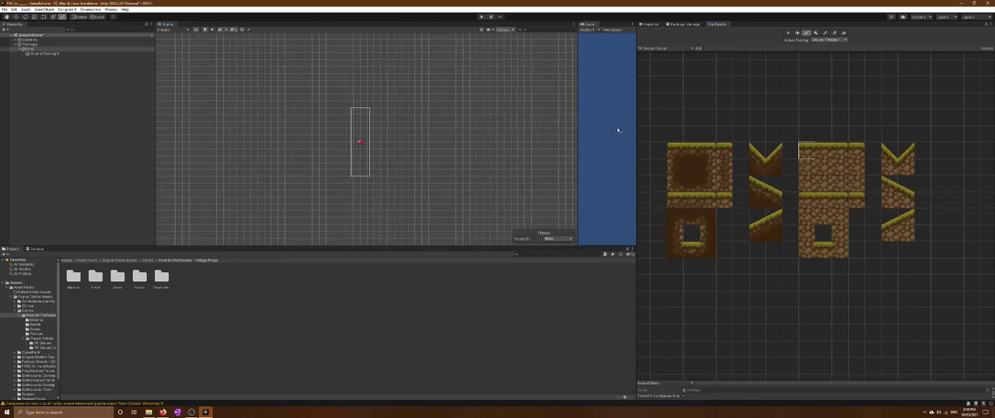
{"action": "left_click", "coordinate": [809, 161]}
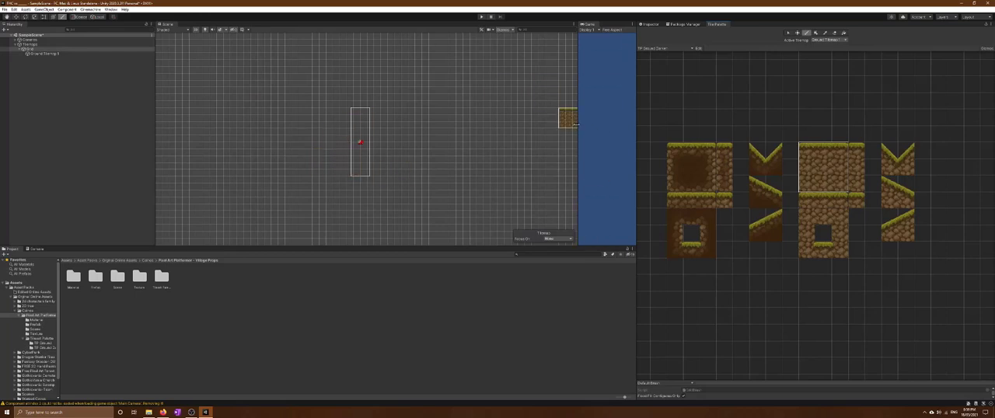
{"action": "left_click_drag", "start_coordinate": [576, 124], "coordinate": [388, 125]}
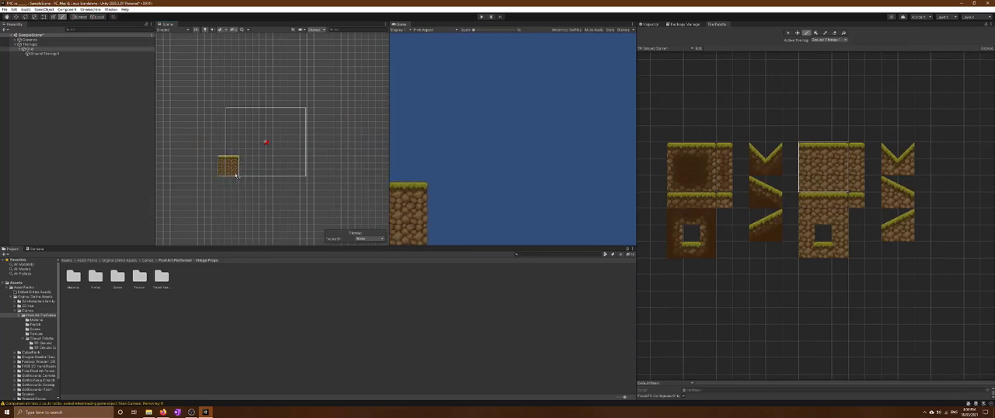
Try differently sized blocks of the dark grass-topped ground tiles as brushes near the camera frame's lower-left corner
{"action": "left_click", "coordinate": [673, 153]}
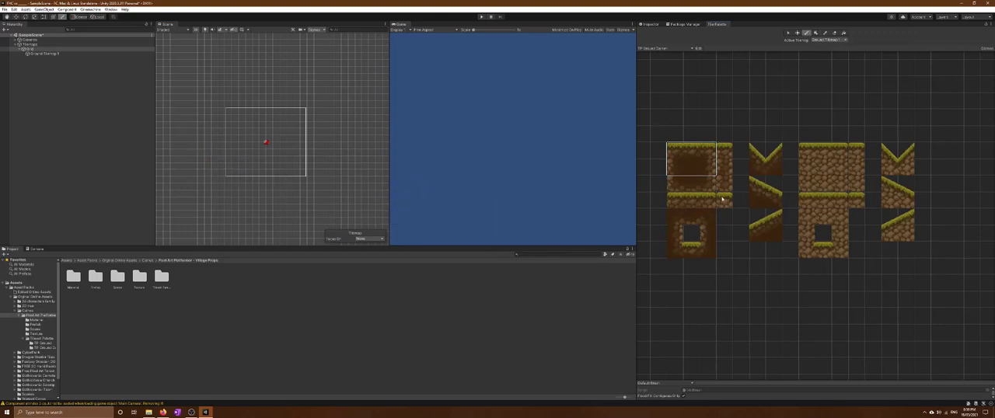
{"action": "left_click", "coordinate": [689, 150]}
{"action": "left_click", "coordinate": [674, 151]}
{"action": "left_click_drag", "start_coordinate": [692, 150], "coordinate": [708, 185]}
{"action": "left_click_drag", "start_coordinate": [691, 150], "coordinate": [709, 170]}
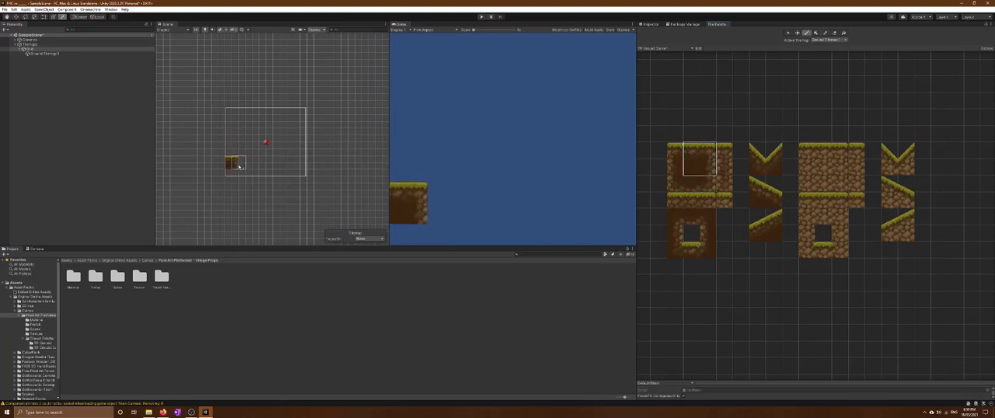
{"action": "left_click", "coordinate": [691, 152]}
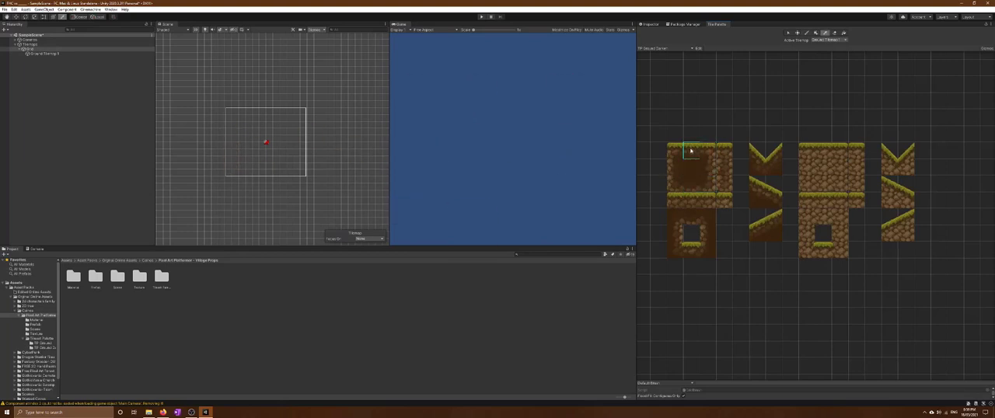
Paint a long two-tile-high strip of dark grass-topped ground along the camera frame's lower edge, extending beyond both sides
{"action": "left_click_drag", "start_coordinate": [691, 153], "coordinate": [695, 166]}
{"action": "left_click_drag", "start_coordinate": [228, 171], "coordinate": [369, 173]}
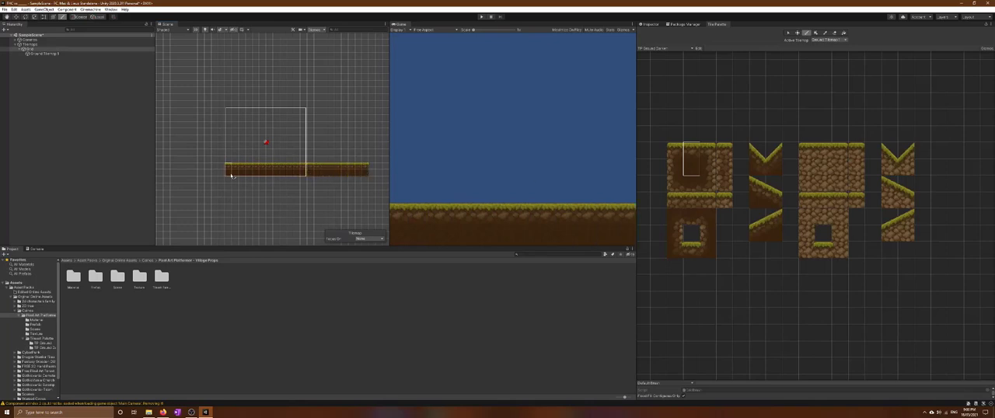
{"action": "mouse_move", "coordinate": [230, 174]}
{"action": "left_mouse_down"}
{"action": "mouse_move", "coordinate": [214, 173]}
{"action": "mouse_move", "coordinate": [228, 176]}
{"action": "left_mouse_up"}
Paint a grass-topped vertical wall of dark edge tiles at the left end of the ground strip
{"action": "left_click_drag", "start_coordinate": [707, 150], "coordinate": [711, 183]}
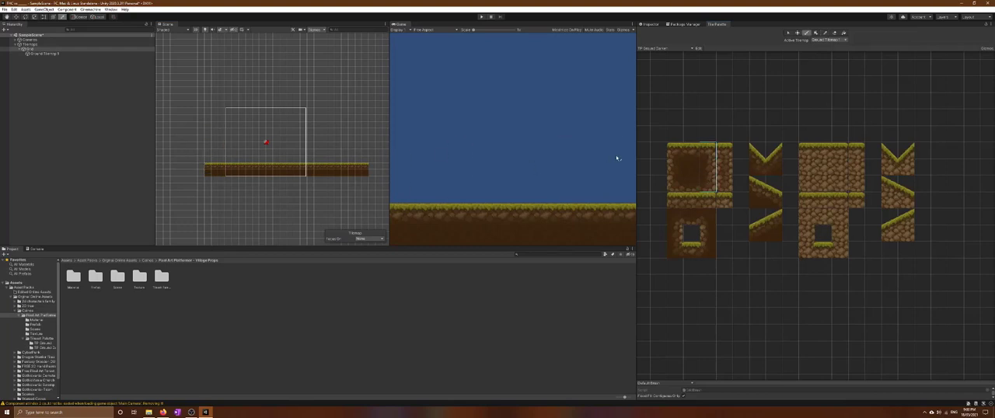
{"action": "left_click_drag", "start_coordinate": [699, 149], "coordinate": [705, 166]}
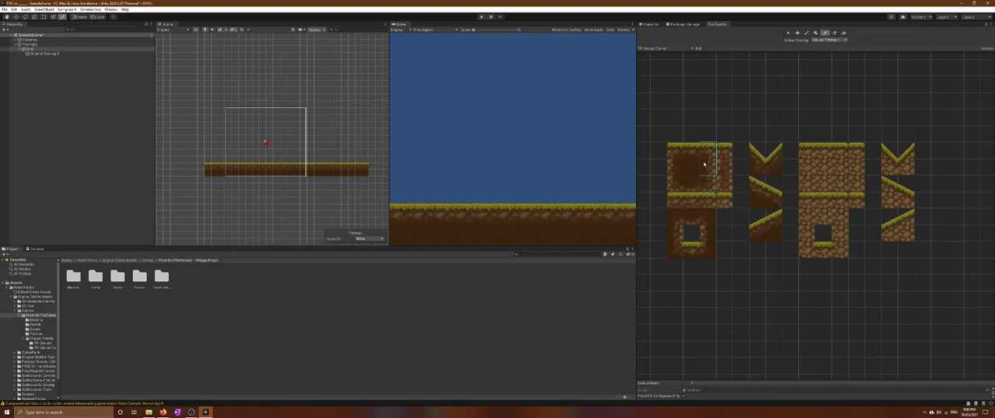
{"action": "left_click", "coordinate": [200, 156]}
Place the corner tile at the wall's base and fill behind the wall and beneath the ground with plain dark dirt
{"action": "left_click", "coordinate": [693, 183]}
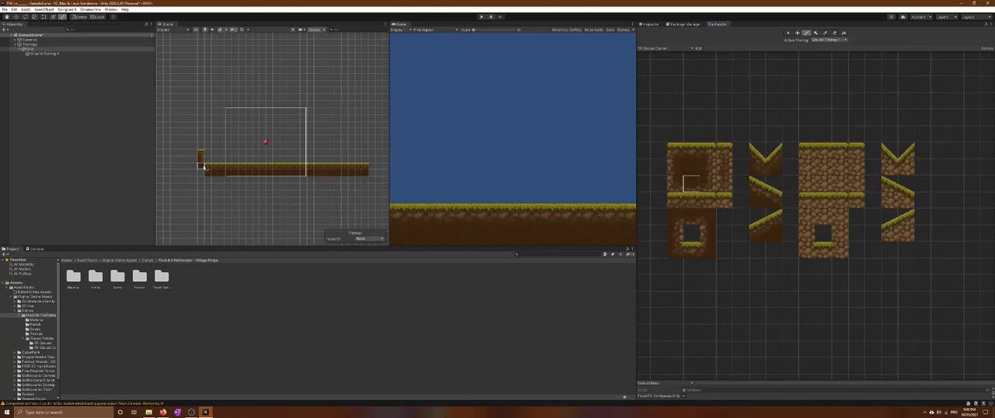
{"action": "left_click", "coordinate": [703, 186]}
{"action": "left_click", "coordinate": [722, 200]}
{"action": "left_click", "coordinate": [704, 236]}
{"action": "left_click", "coordinate": [675, 233]}
{"action": "left_click", "coordinate": [674, 250]}
{"action": "left_click", "coordinate": [201, 174]}
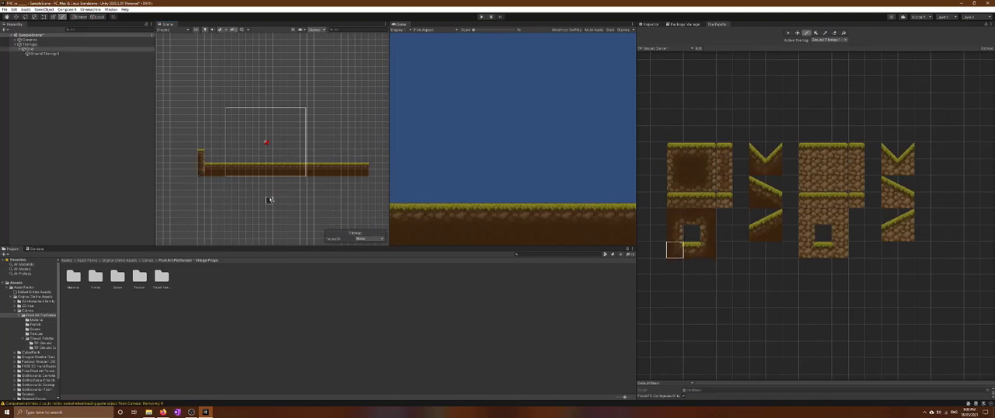
{"action": "left_click", "coordinate": [691, 167]}
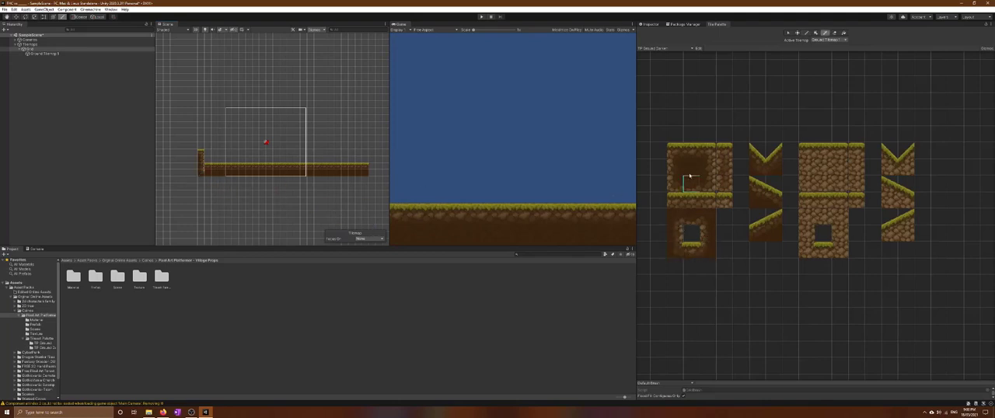
{"action": "mouse_move", "coordinate": [200, 174]}
{"action": "left_mouse_down"}
{"action": "mouse_move", "coordinate": [219, 175]}
{"action": "mouse_move", "coordinate": [194, 178]}
{"action": "mouse_move", "coordinate": [188, 156]}
{"action": "mouse_move", "coordinate": [185, 175]}
{"action": "mouse_move", "coordinate": [212, 180]}
{"action": "mouse_move", "coordinate": [367, 185]}
{"action": "mouse_move", "coordinate": [187, 188]}
{"action": "left_mouse_up"}
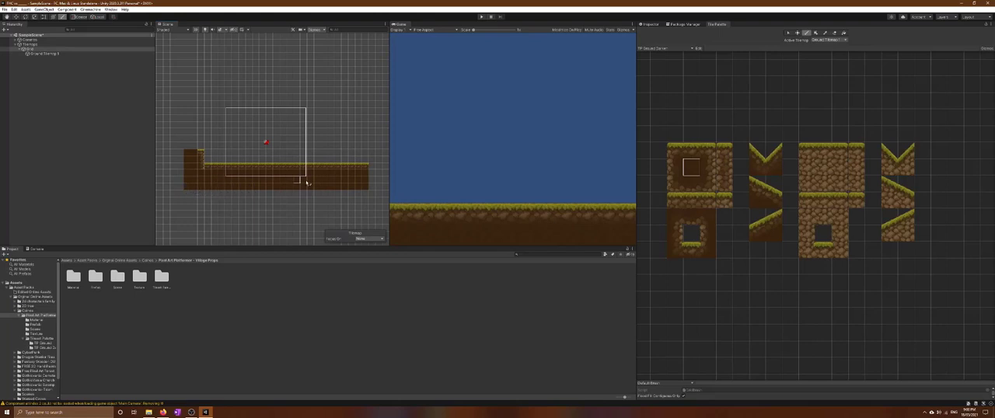
Attach a dark uphill grass slope piece to the right end of the ground strip
{"action": "left_click", "coordinate": [762, 190]}
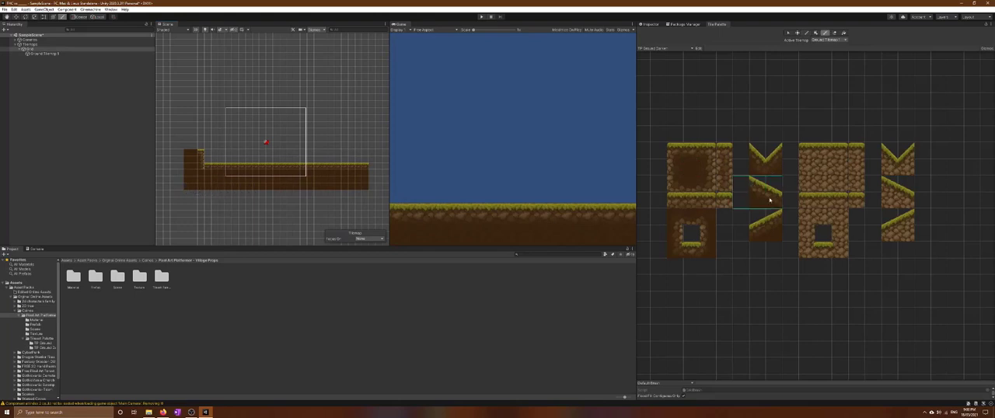
{"action": "left_click", "coordinate": [766, 226]}
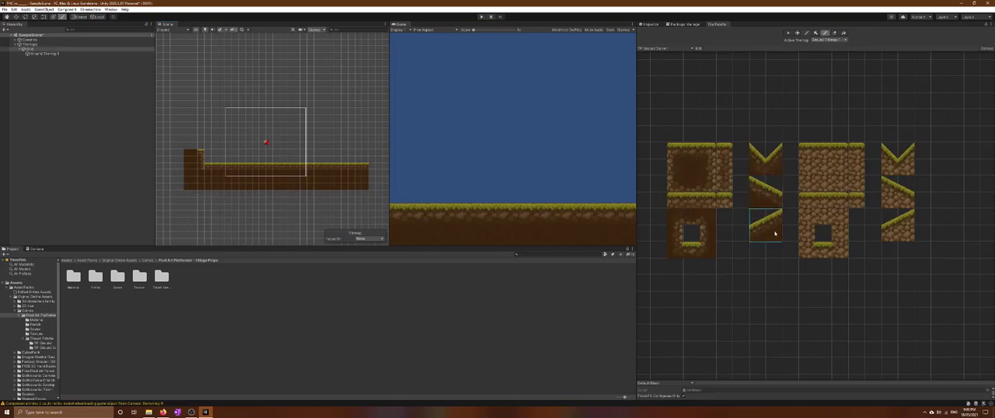
{"action": "left_click", "coordinate": [379, 164]}
Fill beneath the slope piece with plain dark dirt and deepen the ground by another row back toward the left
{"action": "left_click", "coordinate": [8, 17]}
{"action": "left_click_drag", "start_coordinate": [331, 89], "coordinate": [276, 94]}
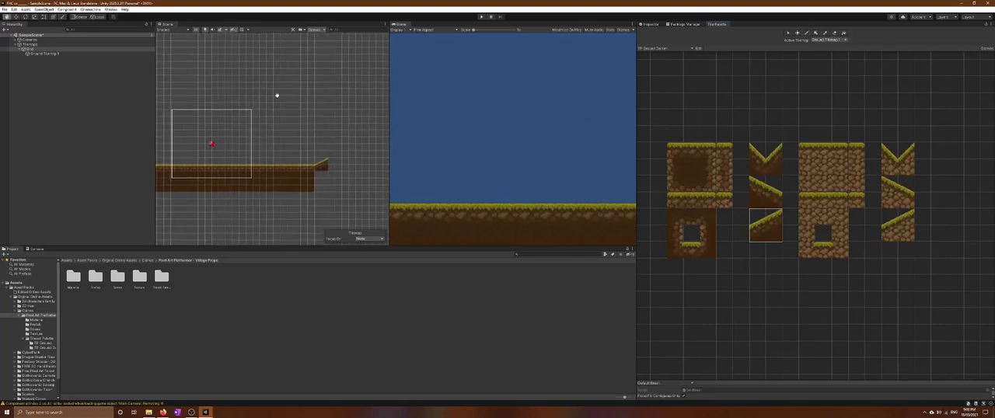
{"action": "left_click", "coordinate": [709, 233]}
{"action": "left_click", "coordinate": [691, 168]}
{"action": "mouse_move", "coordinate": [323, 179]}
{"action": "left_mouse_down"}
{"action": "mouse_move", "coordinate": [319, 195]}
{"action": "mouse_move", "coordinate": [317, 183]}
{"action": "mouse_move", "coordinate": [317, 194]}
{"action": "mouse_move", "coordinate": [184, 194]}
{"action": "left_mouse_up"}
Continue the uphill ramp with two more dark slope pieces
{"action": "left_click", "coordinate": [772, 180]}
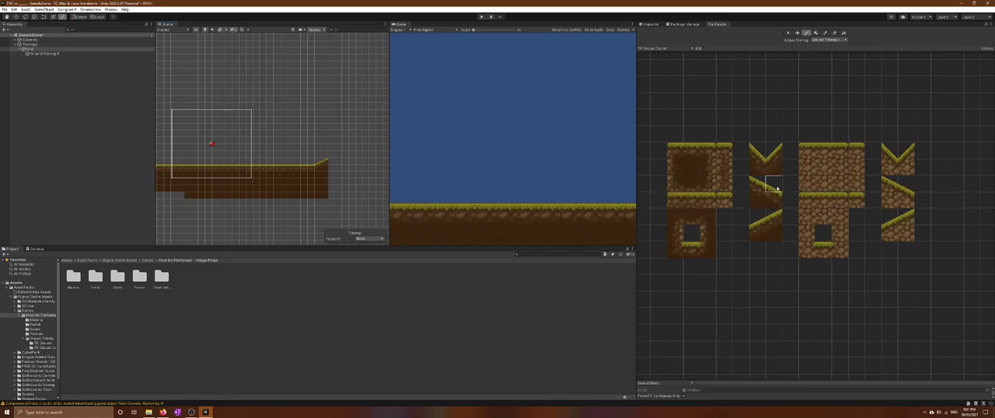
{"action": "left_click", "coordinate": [755, 220]}
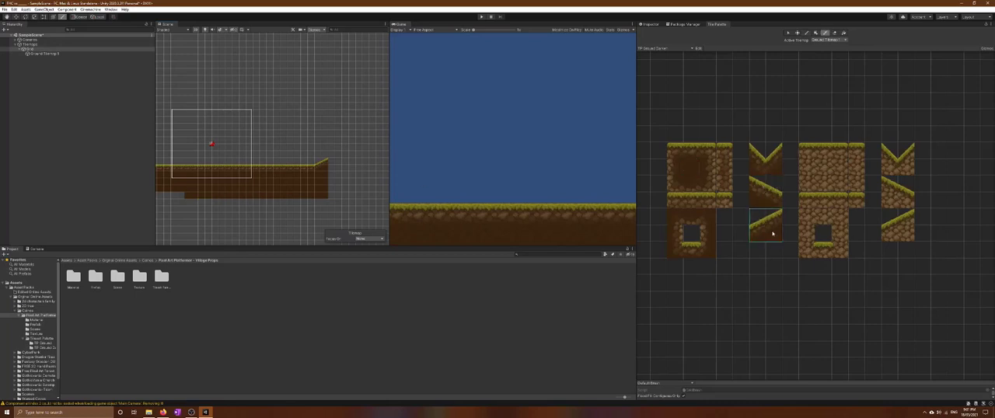
{"action": "left_click", "coordinate": [338, 160]}
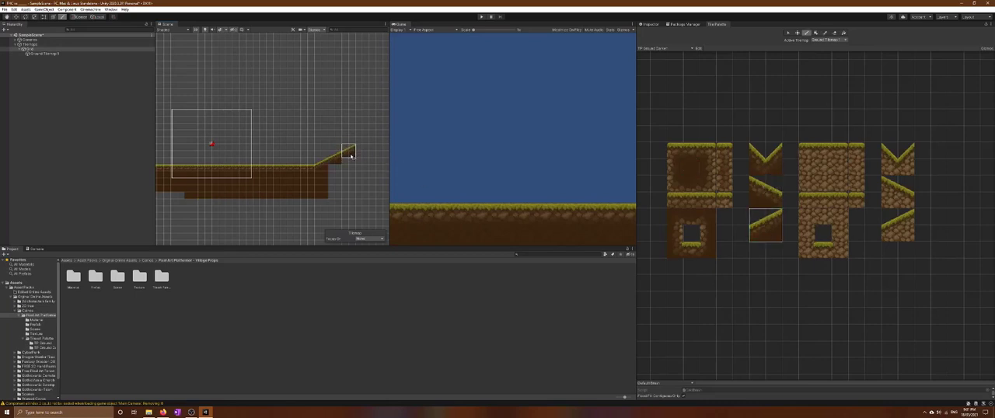
Cap the top of the ramp with a flat grass tile and fill the area beneath the ramp with plain dark dirt
{"action": "left_click", "coordinate": [682, 158]}
{"action": "left_click", "coordinate": [690, 163]}
{"action": "left_click", "coordinate": [691, 151]}
{"action": "left_click", "coordinate": [359, 147]}
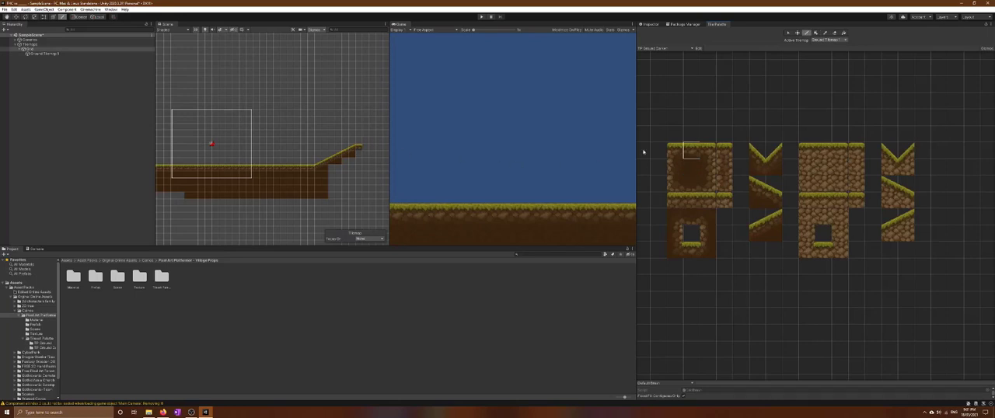
{"action": "left_click", "coordinate": [688, 170]}
{"action": "mouse_move", "coordinate": [337, 169]}
{"action": "left_mouse_down"}
{"action": "mouse_move", "coordinate": [332, 189]}
{"action": "mouse_move", "coordinate": [339, 194]}
{"action": "mouse_move", "coordinate": [356, 169]}
{"action": "mouse_move", "coordinate": [353, 194]}
{"action": "mouse_move", "coordinate": [349, 185]}
{"action": "mouse_move", "coordinate": [357, 194]}
{"action": "left_mouse_up"}
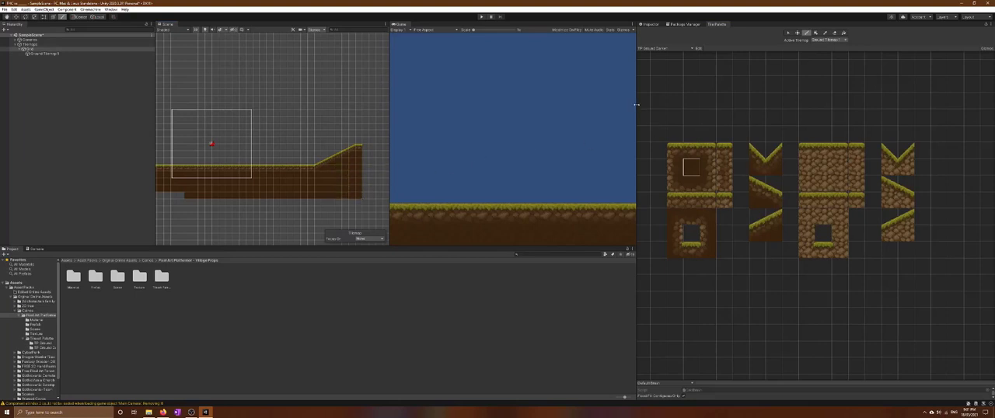
Enlarge the Scene and Game views by narrowing the Inspector and Tile Palette area, and show Ground Tilemap 1's properties
{"action": "left_click_drag", "start_coordinate": [636, 104], "coordinate": [798, 104]}
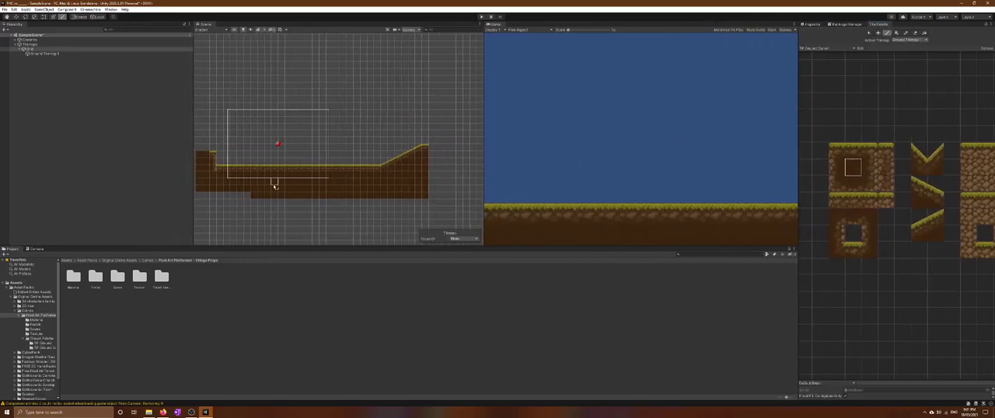
{"action": "left_click", "coordinate": [46, 53]}
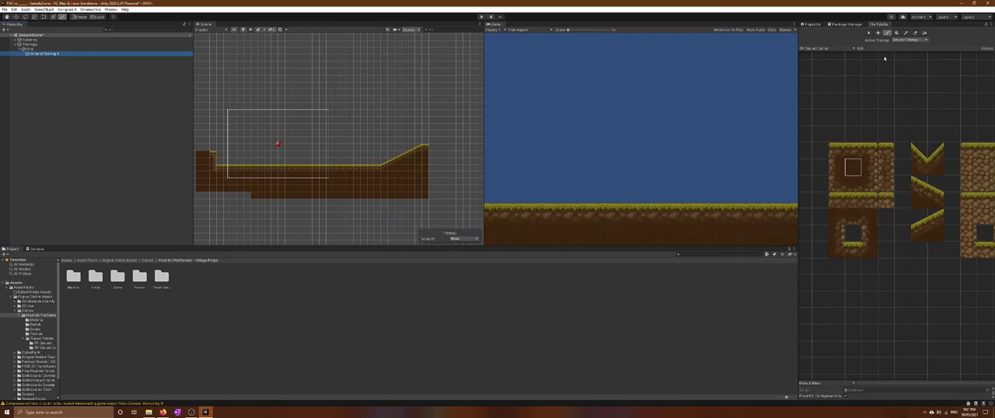
{"action": "left_click", "coordinate": [812, 25]}
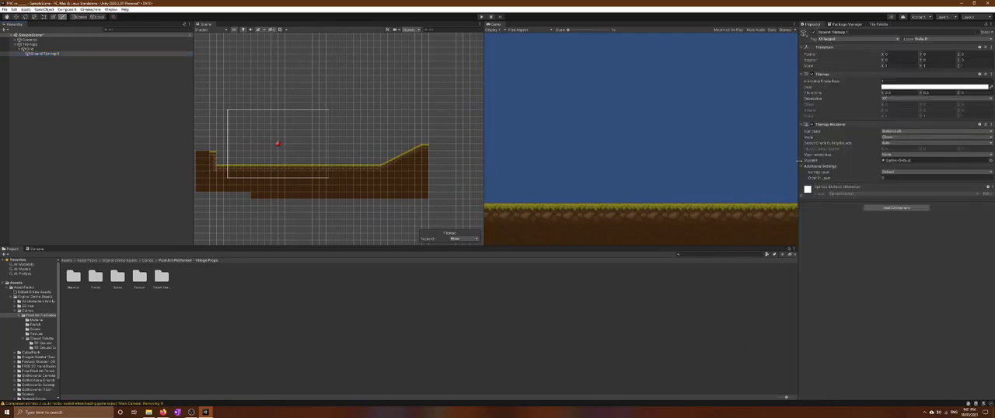
{"action": "left_click_drag", "start_coordinate": [799, 161], "coordinate": [866, 161]}
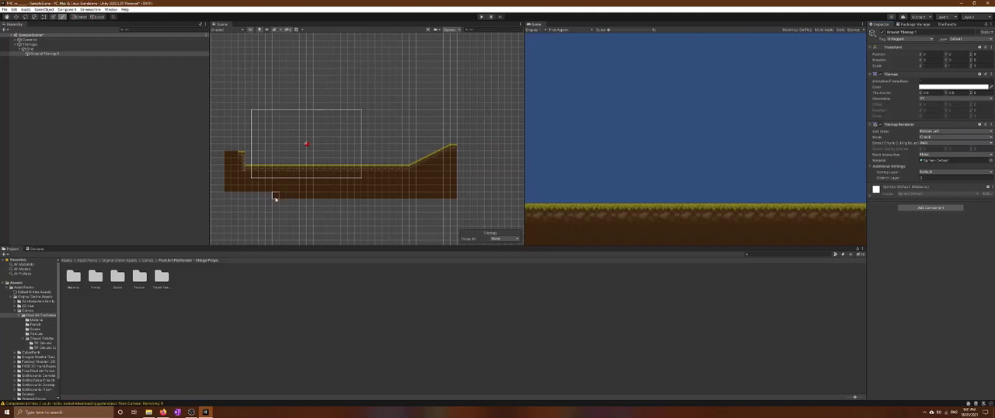
Deactivate the tile paint brush and switch to the Move tool with the Tilemaps object selected
{"action": "left_click", "coordinate": [42, 49]}
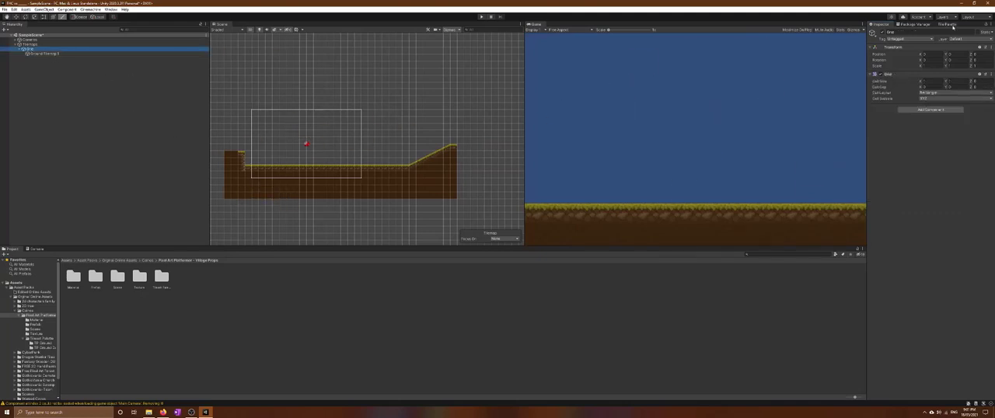
{"action": "left_click", "coordinate": [946, 24]}
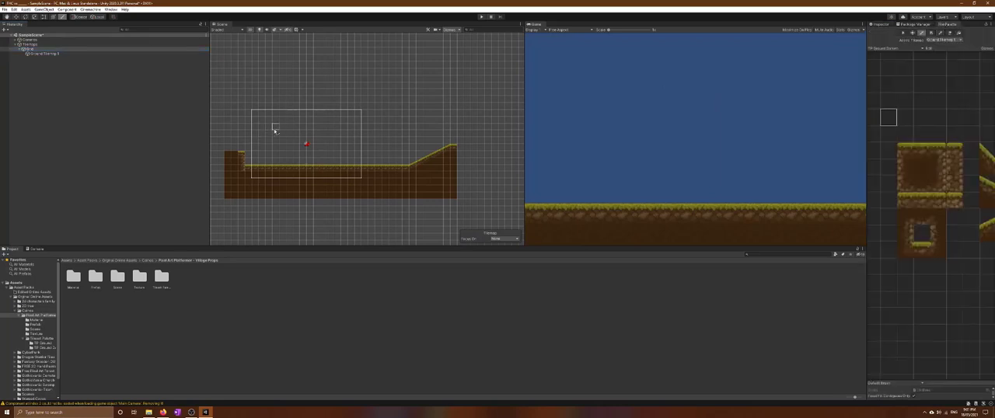
{"action": "left_click", "coordinate": [31, 44]}
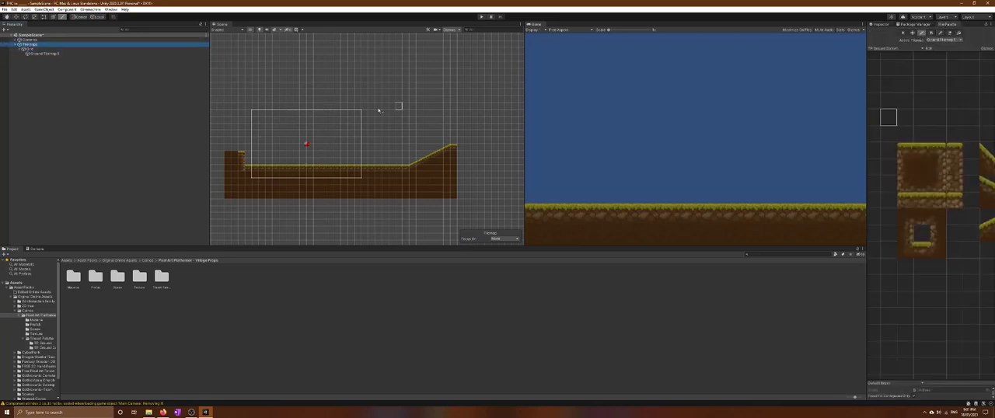
{"action": "left_click", "coordinate": [923, 33]}
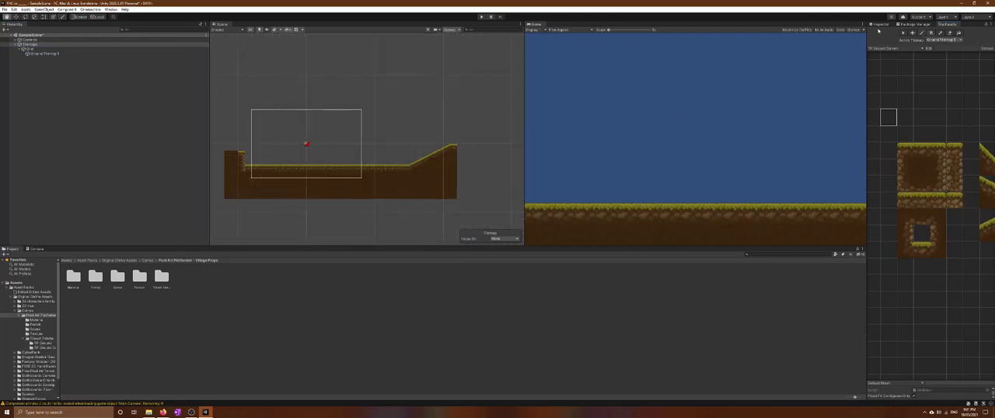
{"action": "left_click", "coordinate": [880, 25]}
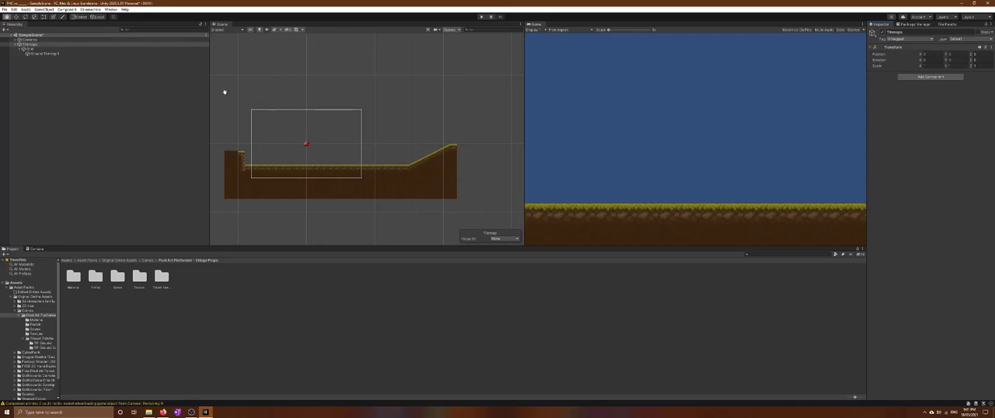
{"action": "left_click", "coordinate": [16, 16]}
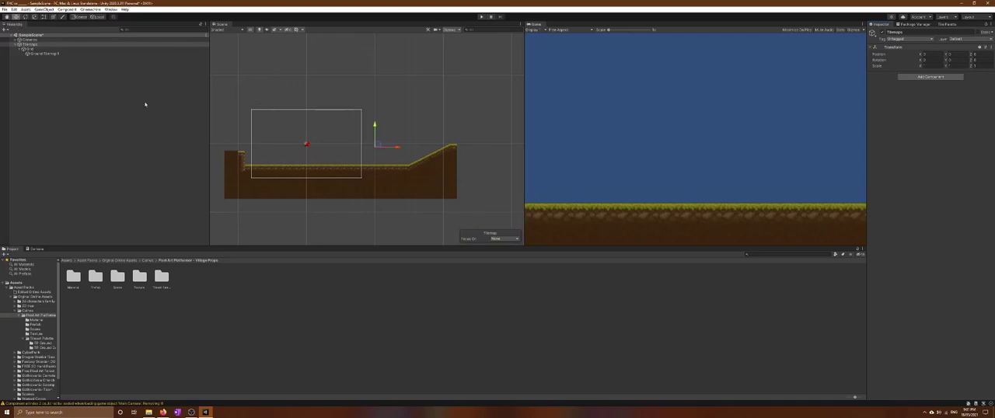
Add a Composite Collider 2D from the Physics 2D components to Ground Tilemap 1
{"action": "left_click", "coordinate": [38, 53]}
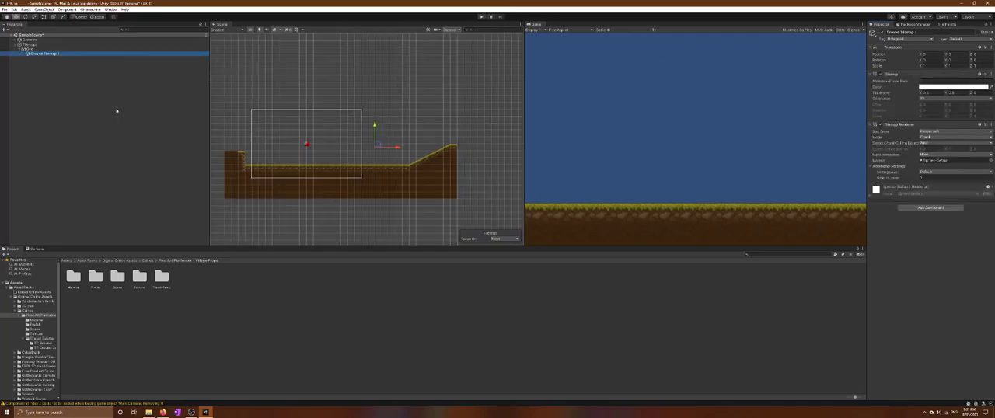
{"action": "left_click", "coordinate": [906, 208]}
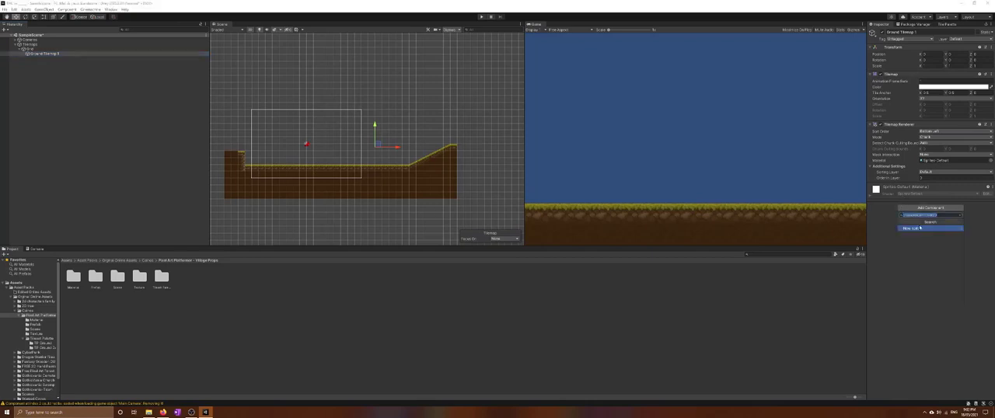
{"action": "key", "text": "BackSpace"}
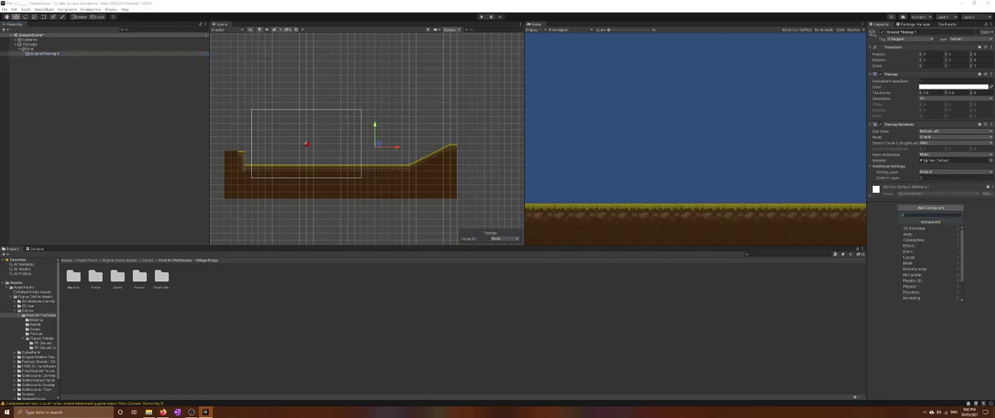
{"action": "left_click", "coordinate": [922, 281]}
{"action": "scroll", "coordinate": [925, 265], "scroll_direction": "down", "scroll_amount": 1}
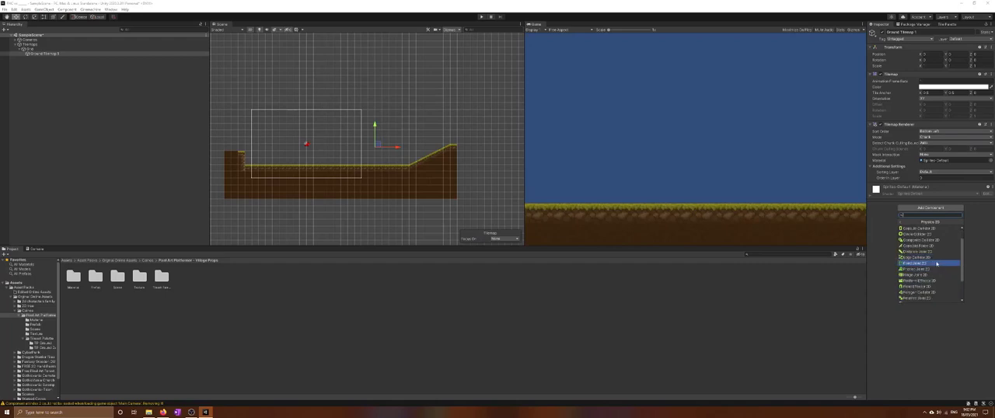
{"action": "left_click", "coordinate": [931, 241]}
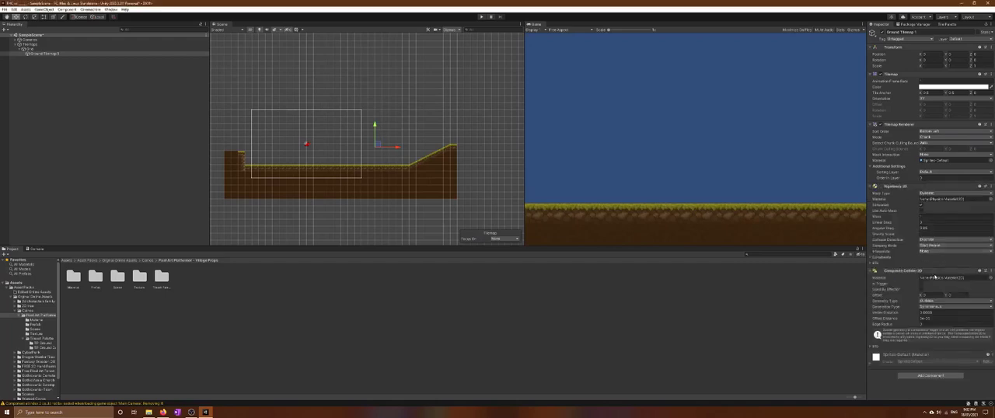
Add a Tilemap Collider 2D to Ground Tilemap 1 and enable Used By Composite on it
{"action": "left_click", "coordinate": [931, 375]}
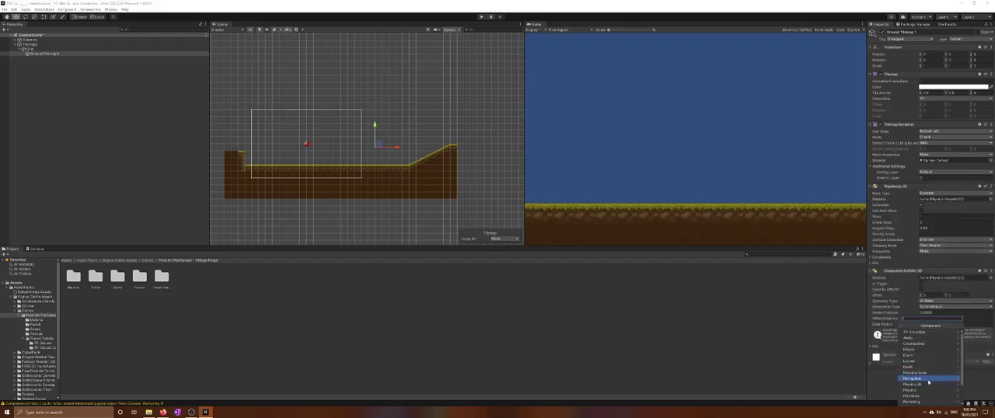
{"action": "scroll", "coordinate": [924, 381], "scroll_direction": "down", "scroll_amount": 3}
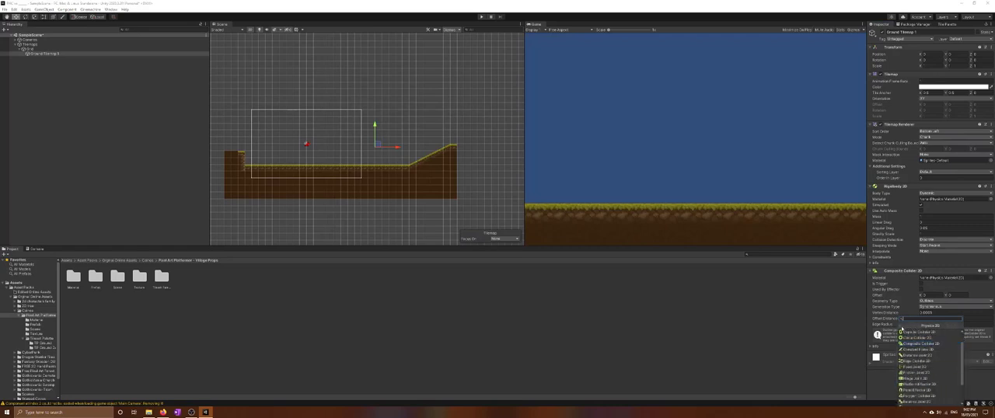
{"action": "scroll", "coordinate": [925, 359], "scroll_direction": "down", "scroll_amount": 2}
{"action": "left_click", "coordinate": [923, 385]}
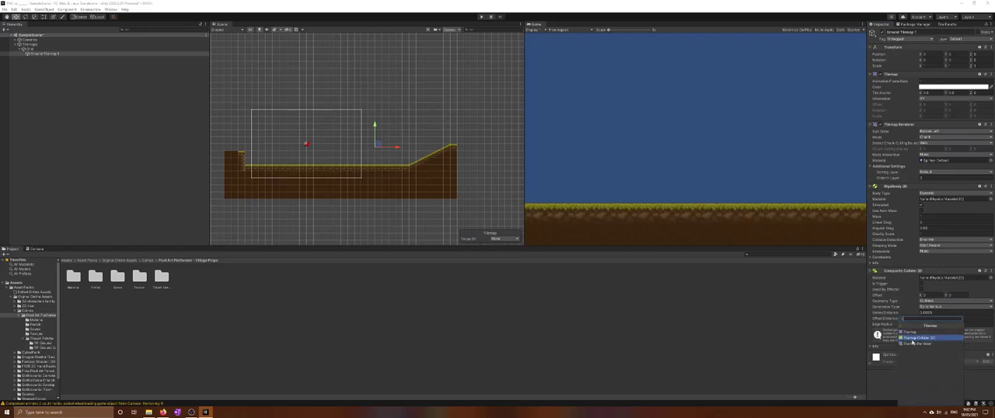
{"action": "left_click", "coordinate": [924, 338]}
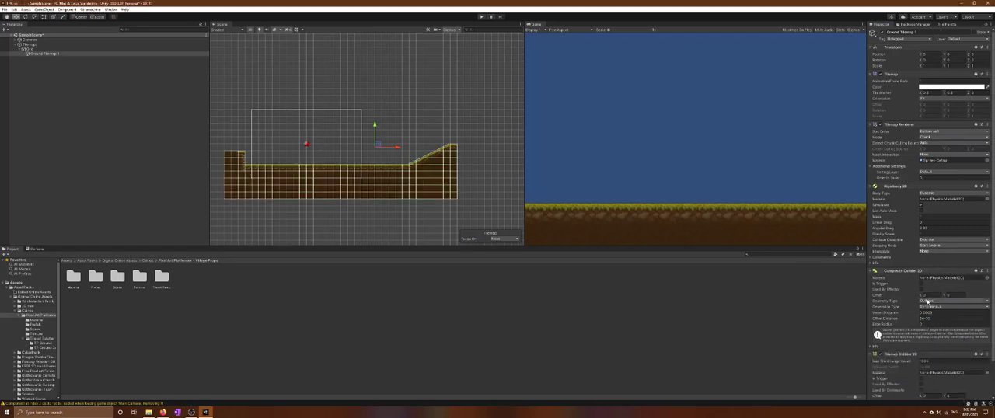
{"action": "scroll", "coordinate": [907, 353], "scroll_direction": "down", "scroll_amount": 2}
{"action": "left_click", "coordinate": [919, 352]}
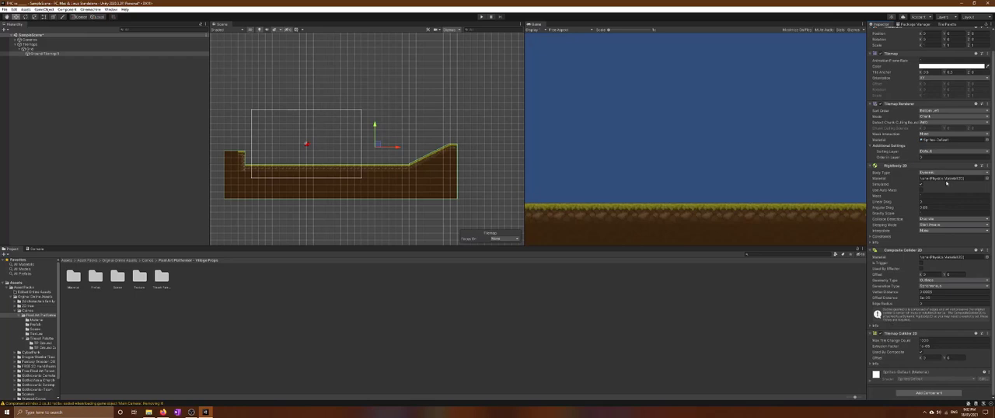
Freeze the ground Rigidbody 2D's X and Y position and Z rotation, and set its Collision Detection to Continuous
{"action": "left_click", "coordinate": [872, 237]}
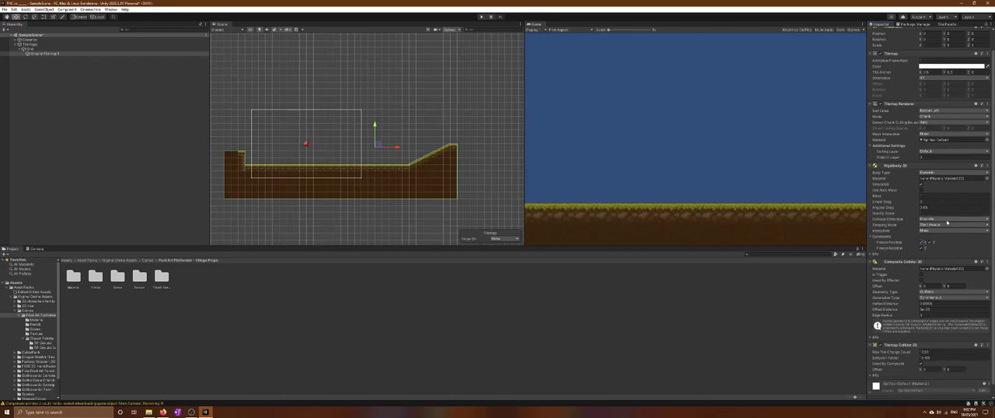
{"action": "left_click", "coordinate": [940, 221]}
{"action": "left_click", "coordinate": [941, 227]}
Play-test the scene with the ground's Rigidbody 2D constraints frozen and again with them released
{"action": "left_click", "coordinate": [482, 16]}
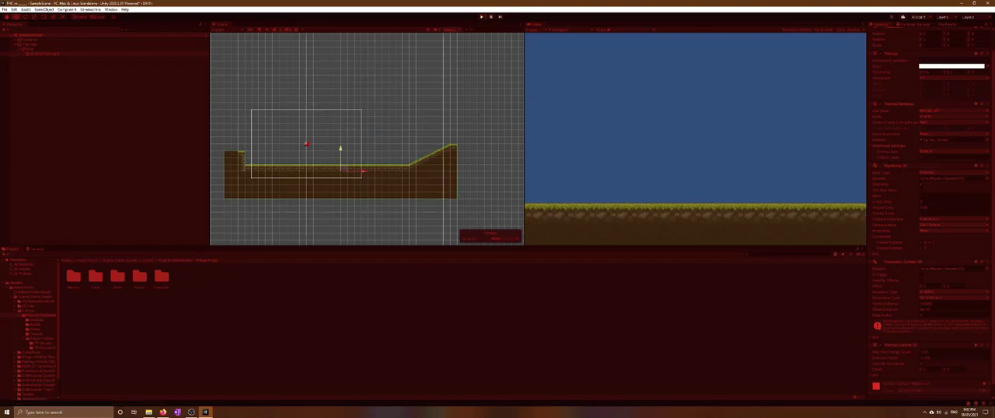
{"action": "left_click", "coordinate": [482, 16]}
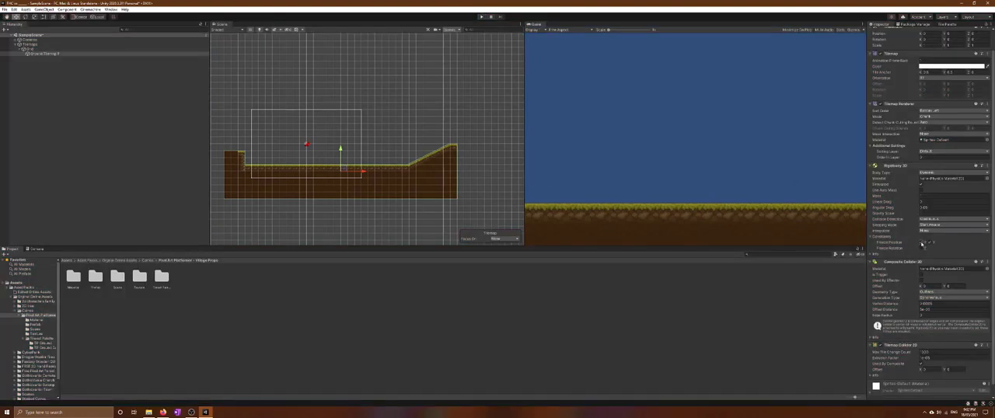
{"action": "left_click", "coordinate": [480, 16]}
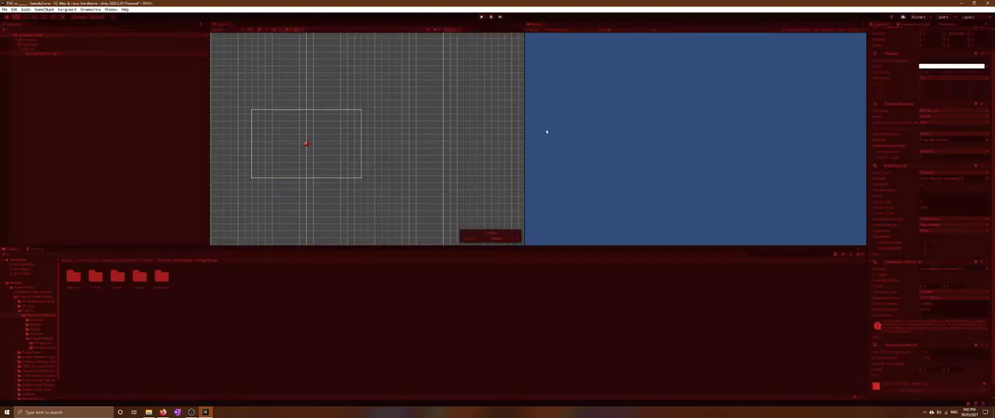
{"action": "left_click", "coordinate": [481, 17]}
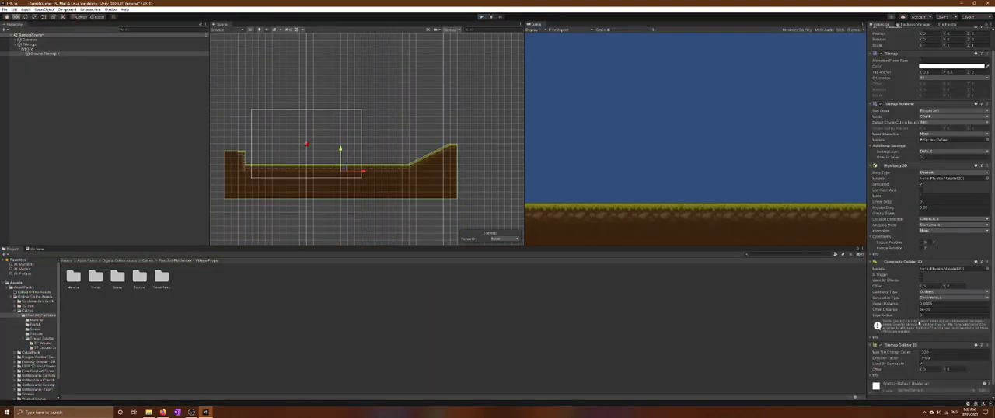
Re-enable Freeze Rotation Z and Freeze Position X and Y on the ground's Rigidbody 2D
{"action": "left_click", "coordinate": [923, 249]}
{"action": "left_click", "coordinate": [922, 242]}
{"action": "left_click", "coordinate": [930, 243]}
{"action": "left_click", "coordinate": [5, 9]}
{"action": "left_click", "coordinate": [61, 73]}
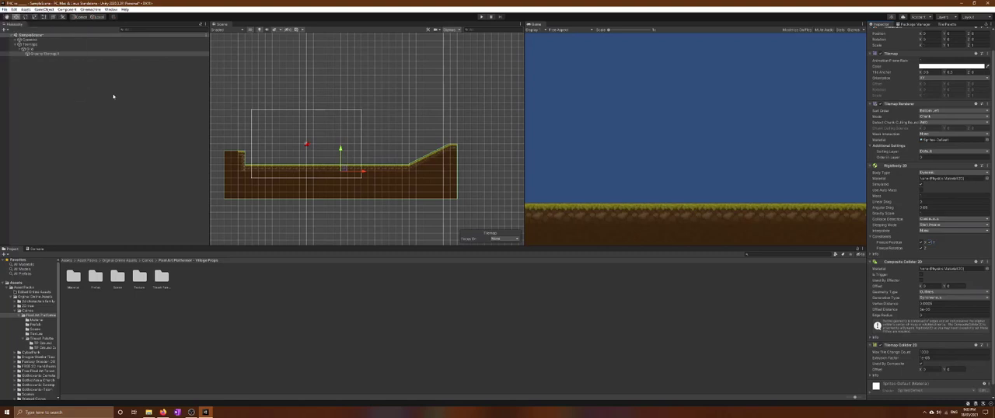
{"action": "left_click", "coordinate": [20, 50]}
{"action": "left_click", "coordinate": [20, 50]}
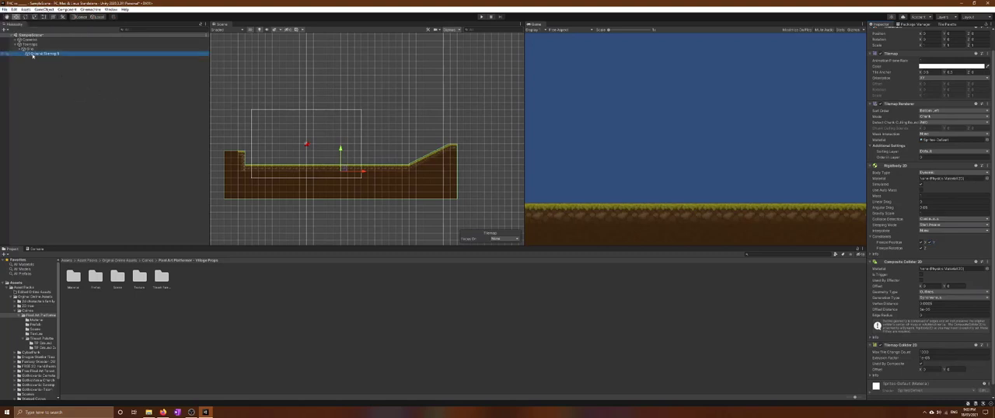
{"action": "key", "text": "F2"}
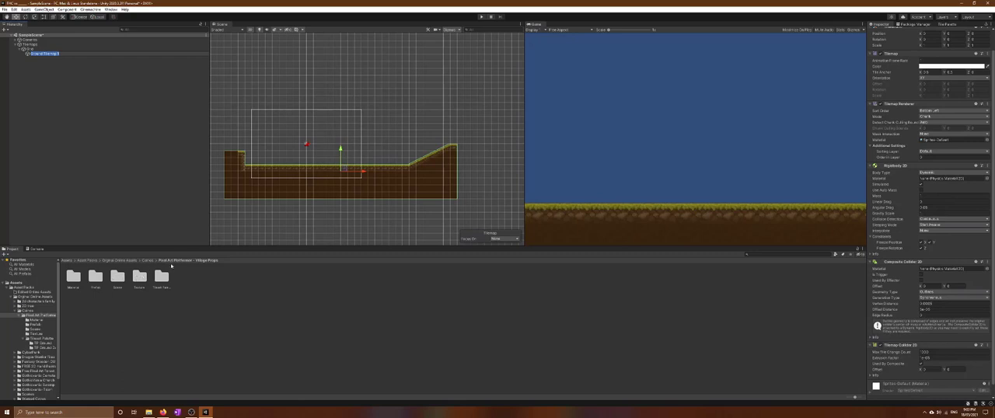
Browse the Original Online Assets packs for background art, checking the FREE 2D Hand Painted and Warped Caves folders
{"action": "left_click", "coordinate": [69, 261]}
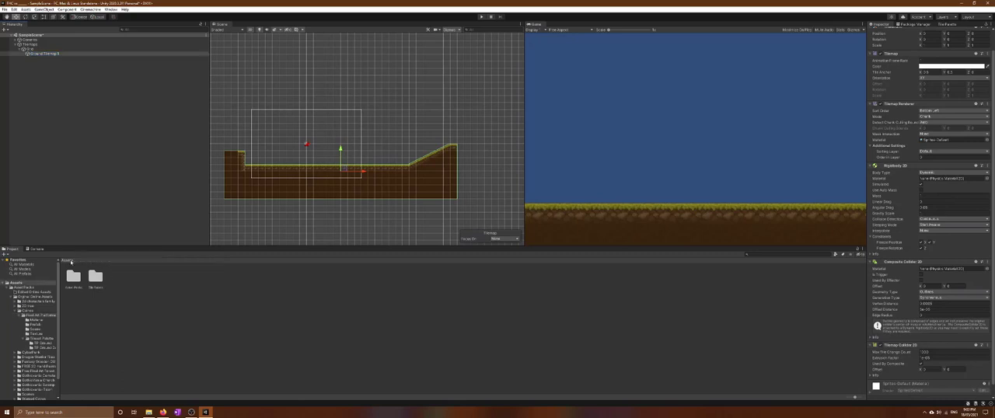
{"action": "double_click", "coordinate": [73, 276]}
{"action": "double_click", "coordinate": [95, 276]}
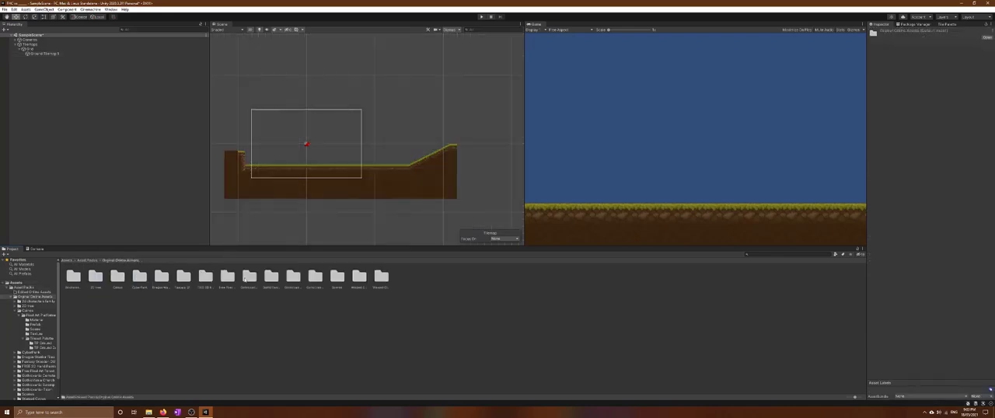
{"action": "double_click", "coordinate": [205, 276]}
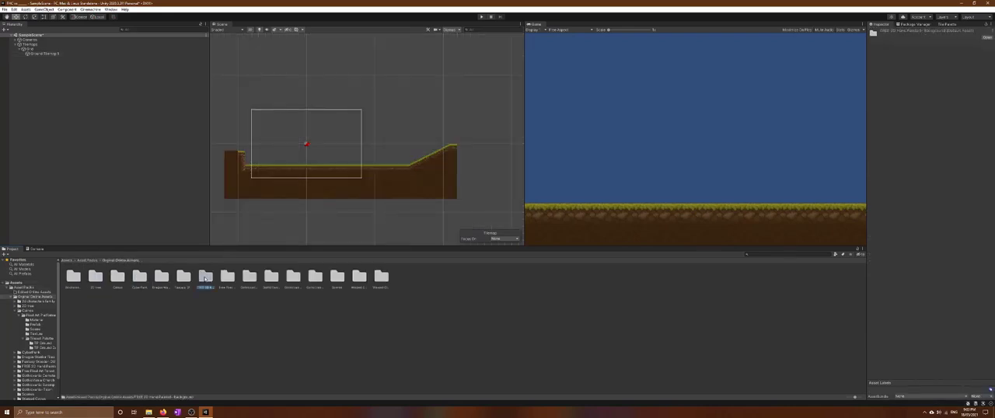
{"action": "left_click", "coordinate": [131, 261]}
{"action": "double_click", "coordinate": [360, 277]}
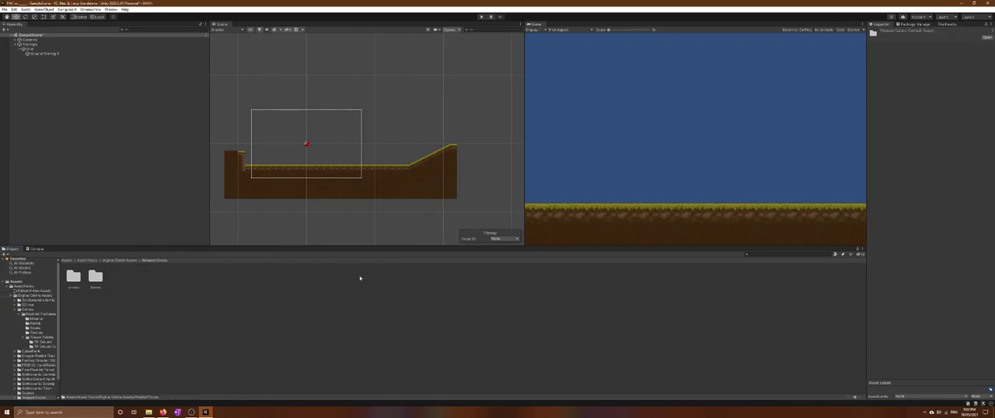
{"action": "left_click", "coordinate": [121, 260]}
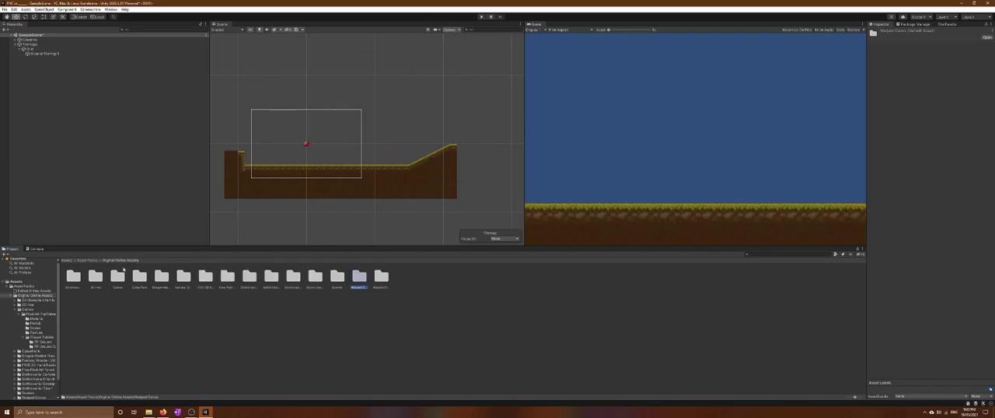
Examine the back-buildings, far-buildings and foreground sprites in the CyberPunk pack's assets folder
{"action": "left_click", "coordinate": [140, 277]}
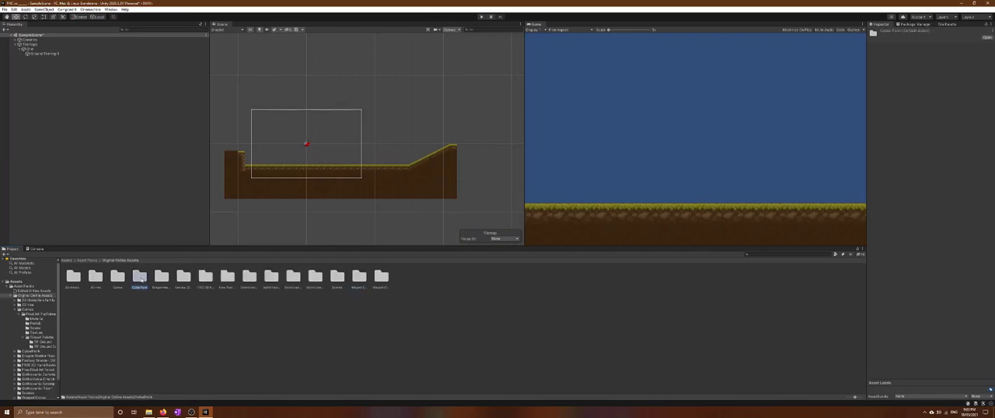
{"action": "double_click", "coordinate": [139, 276]}
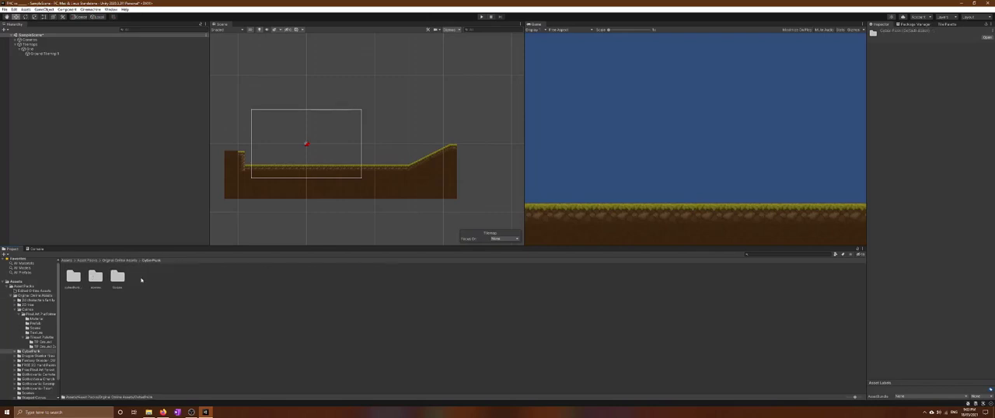
{"action": "double_click", "coordinate": [74, 277]}
{"action": "left_click", "coordinate": [100, 279]}
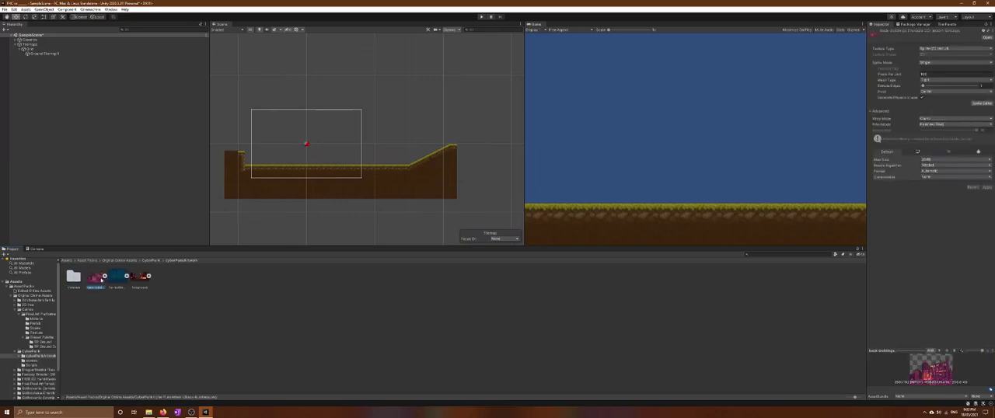
{"action": "left_click", "coordinate": [104, 277]}
{"action": "left_click", "coordinate": [114, 278]}
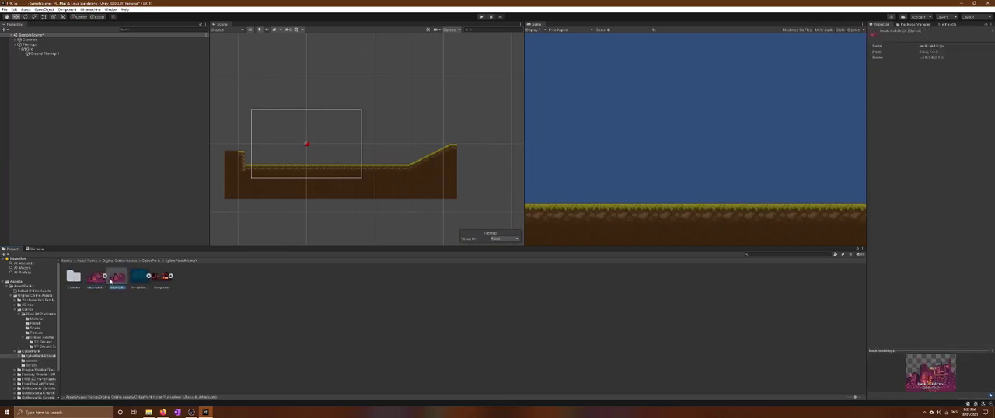
{"action": "left_click", "coordinate": [140, 280]}
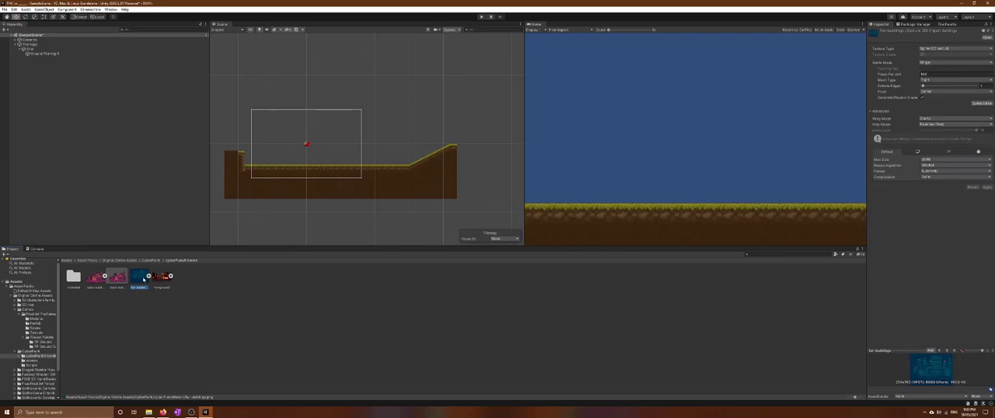
{"action": "left_click", "coordinate": [163, 282]}
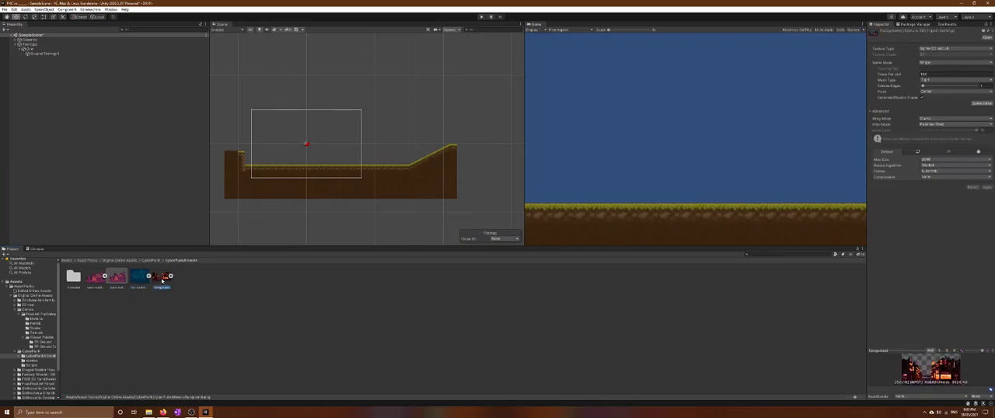
Add the CyberPunk foreground sprite to the scene and enlarge it to span from the ground's left edge to the camera frame's right edge
{"action": "left_click_drag", "start_coordinate": [154, 282], "coordinate": [39, 61]}
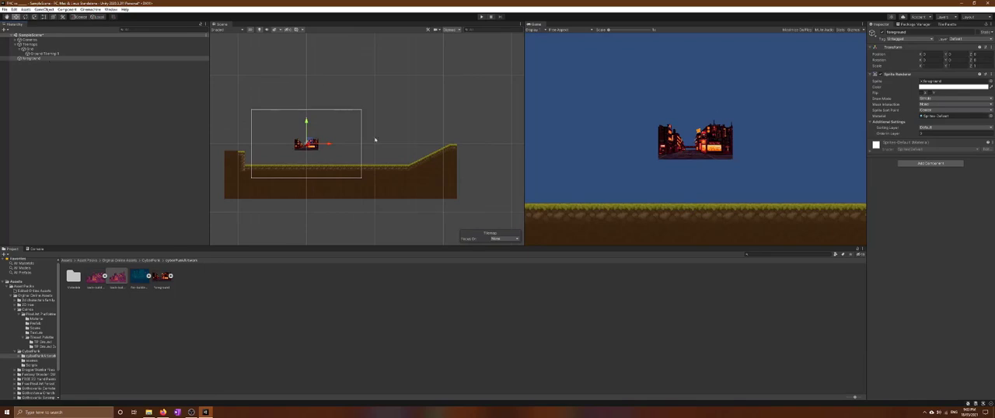
{"action": "key", "text": "t"}
{"action": "left_click_drag", "start_coordinate": [318, 137], "coordinate": [448, 91]}
{"action": "left_click_drag", "start_coordinate": [421, 128], "coordinate": [359, 169]}
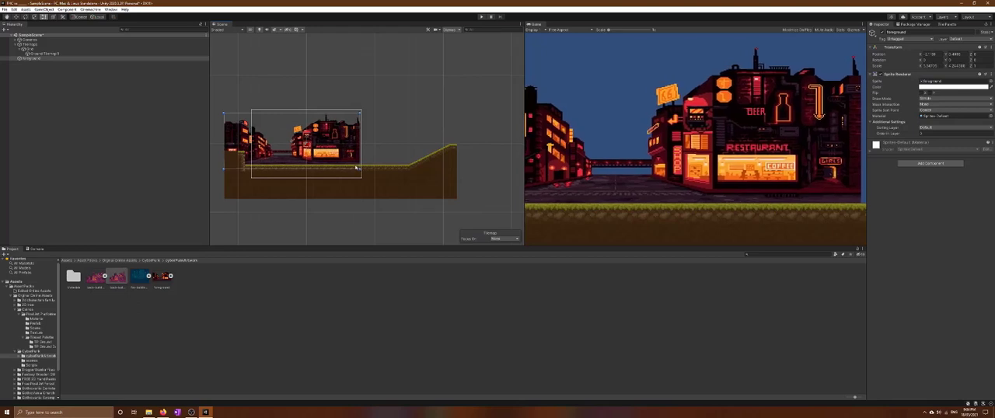
{"action": "left_click_drag", "start_coordinate": [311, 150], "coordinate": [311, 150]}
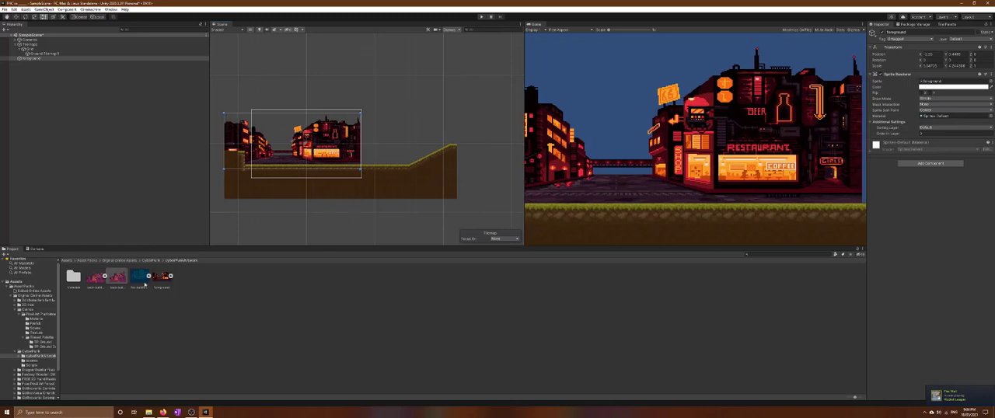
Try the back-buildings and far-buildings sprites in the scene, and delete both of them
{"action": "left_click", "coordinate": [117, 278]}
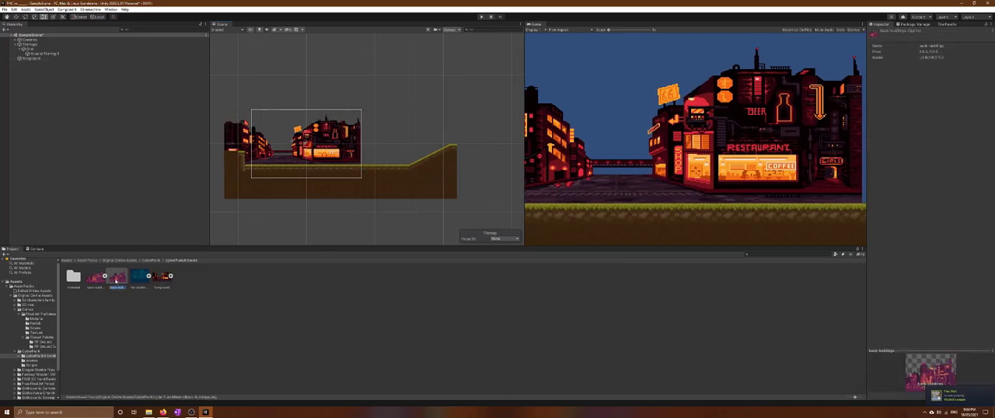
{"action": "left_click_drag", "start_coordinate": [117, 278], "coordinate": [479, 96]}
{"action": "left_click_drag", "start_coordinate": [438, 136], "coordinate": [346, 130]}
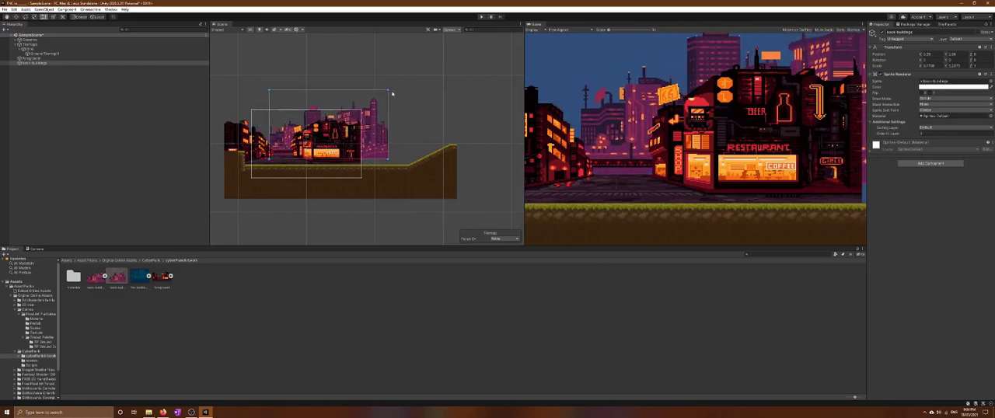
{"action": "left_click_drag", "start_coordinate": [387, 90], "coordinate": [410, 121]}
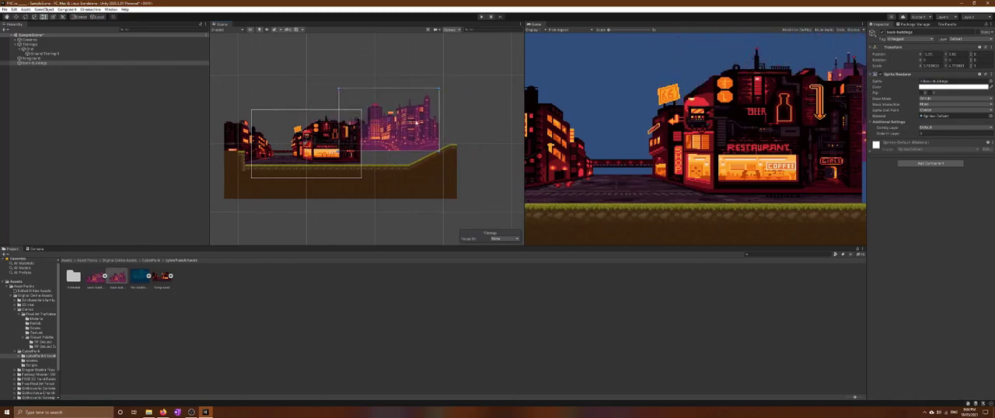
{"action": "key", "text": "Delete"}
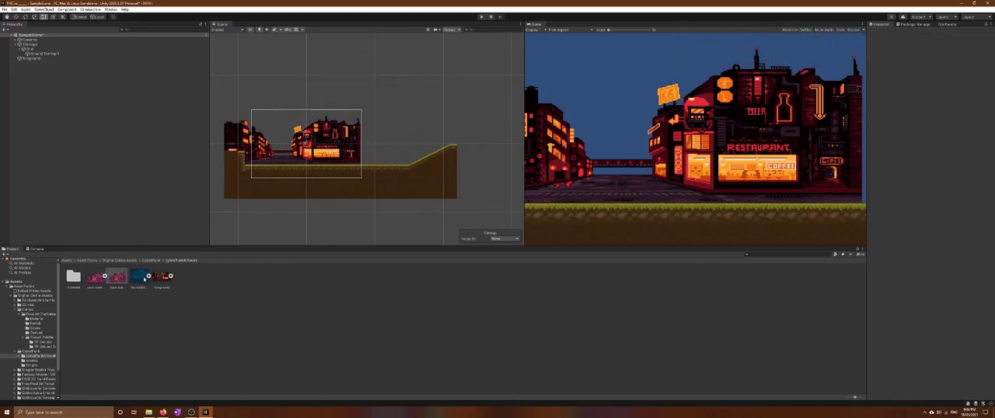
{"action": "left_click_drag", "start_coordinate": [144, 280], "coordinate": [338, 132]}
{"action": "key", "text": "Delete"}
Look through the remaining CyberPunk subfolders, including its scripts
{"action": "left_click", "coordinate": [149, 261]}
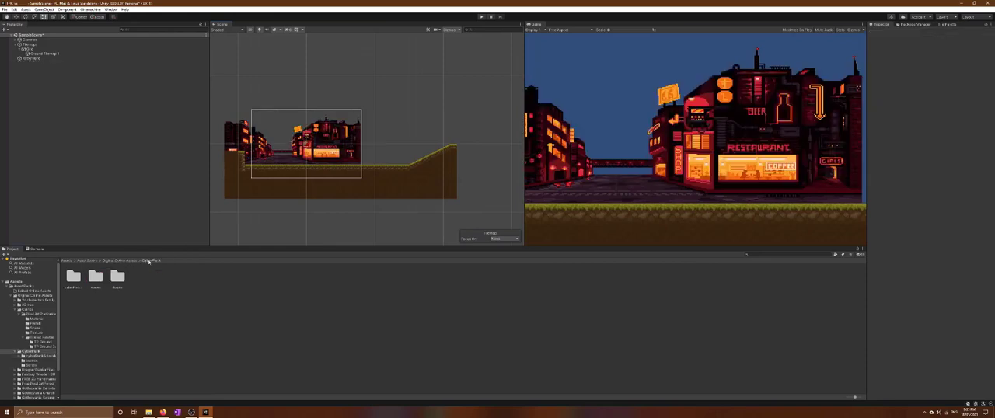
{"action": "double_click", "coordinate": [95, 278]}
{"action": "left_click", "coordinate": [132, 261]}
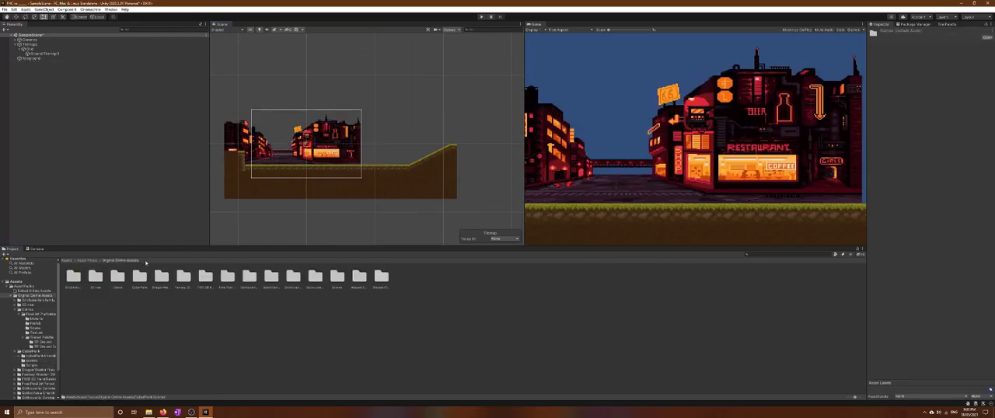
{"action": "double_click", "coordinate": [139, 278]}
{"action": "left_click", "coordinate": [118, 277]}
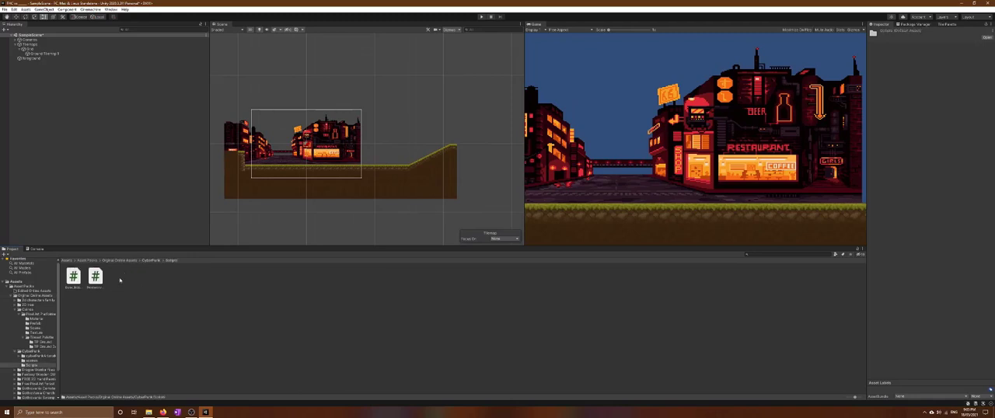
Duplicate the foreground sprite and move the copy horizontally so it continues the street from the original's right edge
{"action": "left_click", "coordinate": [343, 153]}
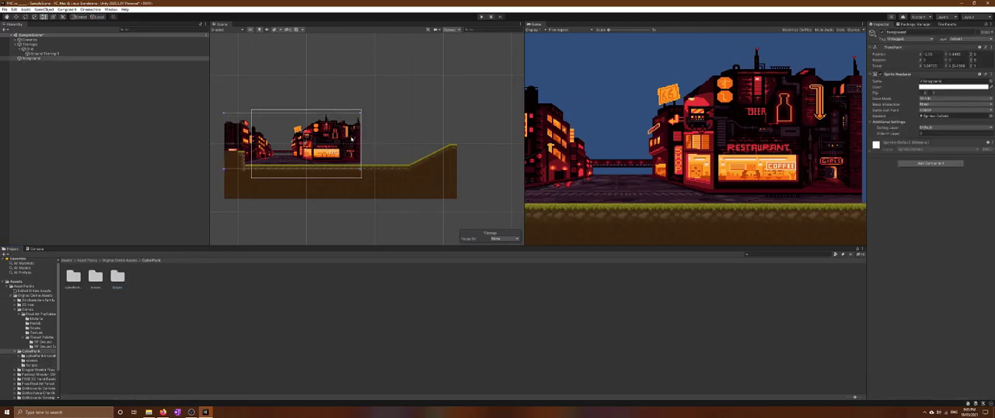
{"action": "left_click", "coordinate": [42, 60]}
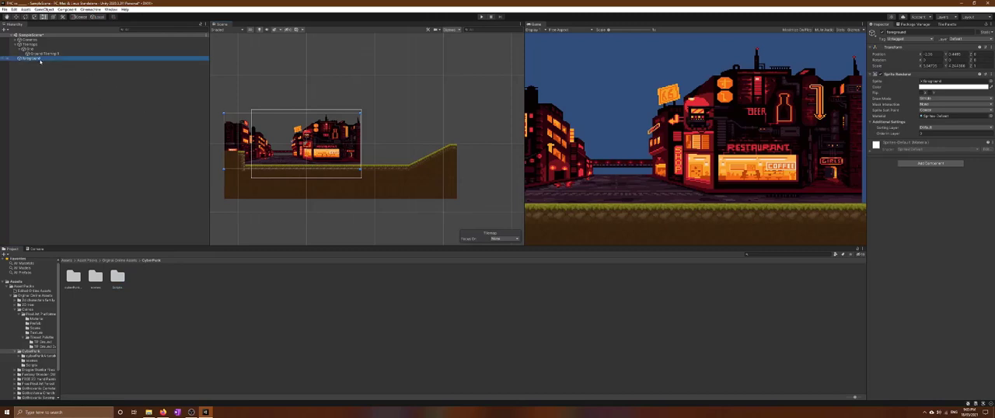
{"action": "left_click", "coordinate": [121, 146]}
{"action": "left_click", "coordinate": [32, 59]}
{"action": "key", "text": "ctrl+d"}
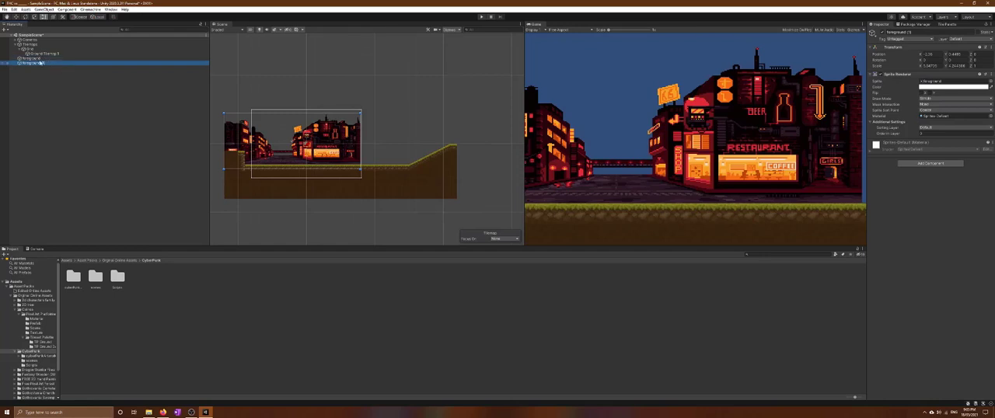
{"action": "left_click", "coordinate": [16, 17]}
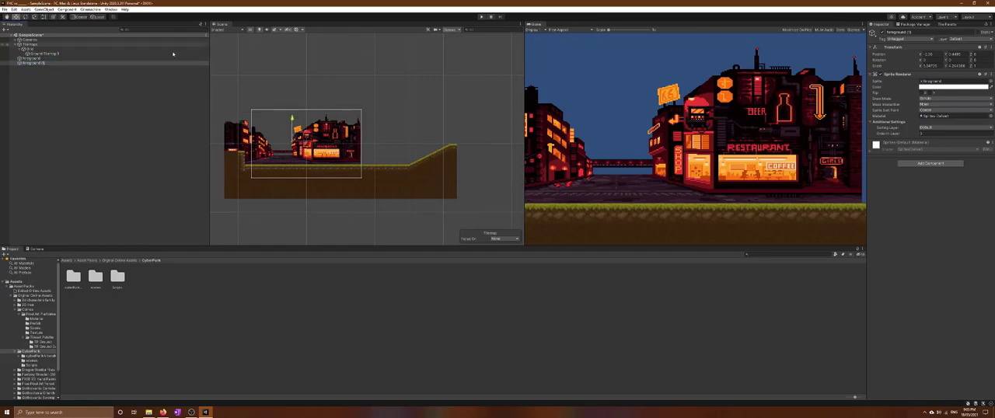
{"action": "left_click_drag", "start_coordinate": [317, 143], "coordinate": [450, 139]}
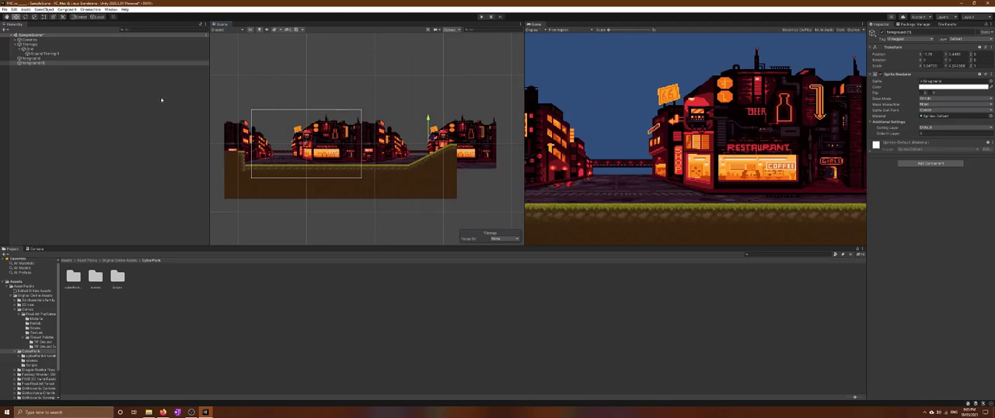
Create an empty object named Backgrounds and parent both foreground sprites to it
{"action": "right_click", "coordinate": [61, 75]}
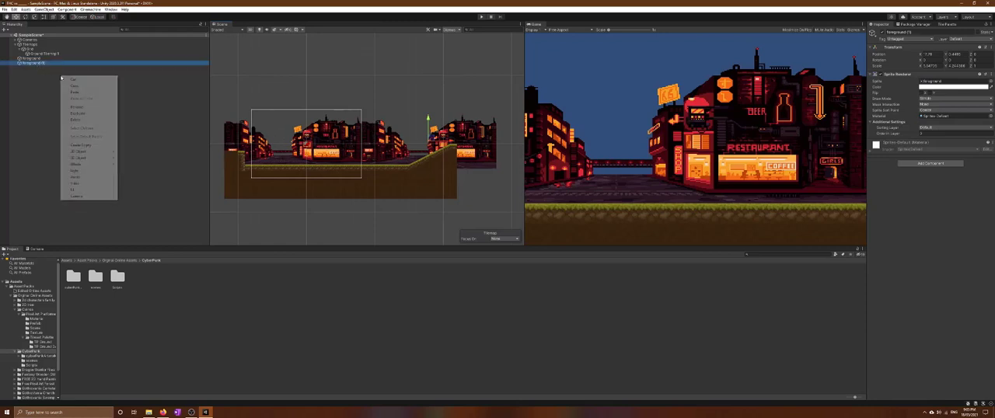
{"action": "left_click", "coordinate": [84, 145]}
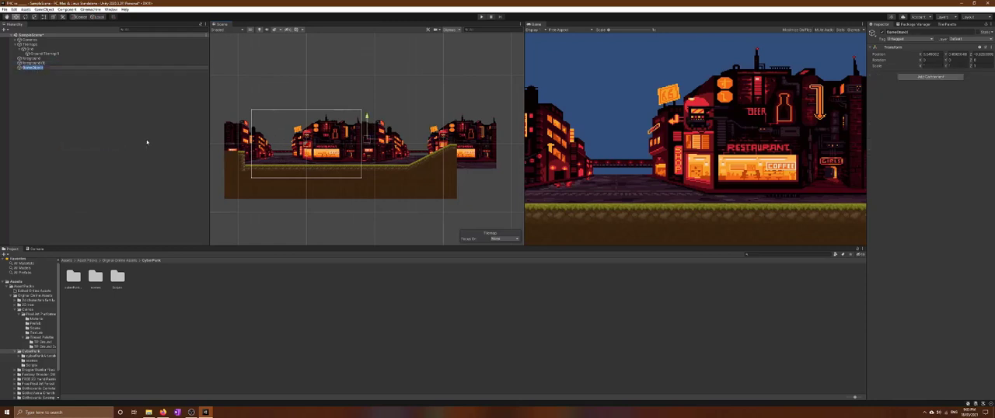
{"action": "type", "text": "Background"}
{"action": "left_click", "coordinate": [38, 68]}
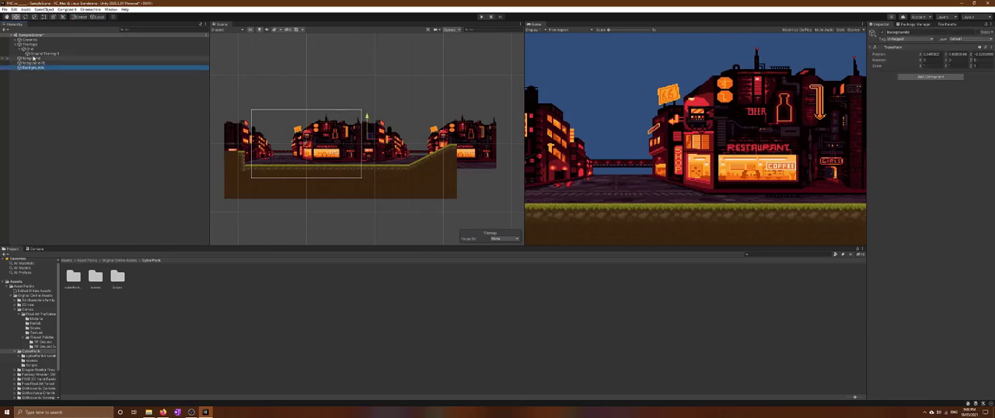
{"action": "left_click_drag", "start_coordinate": [34, 59], "coordinate": [36, 68]}
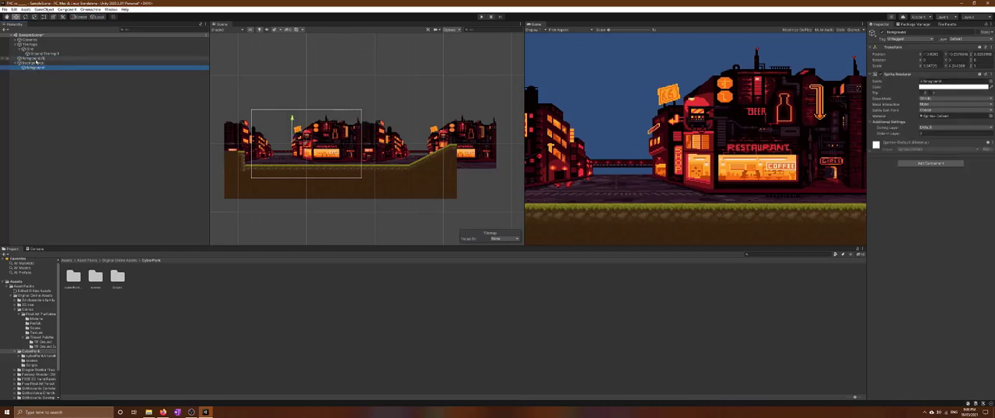
{"action": "key", "text": "ctrl+d"}
Create an empty object named Foregrounds inside Backgrounds and move both foreground sprites into it
{"action": "right_click", "coordinate": [48, 76]}
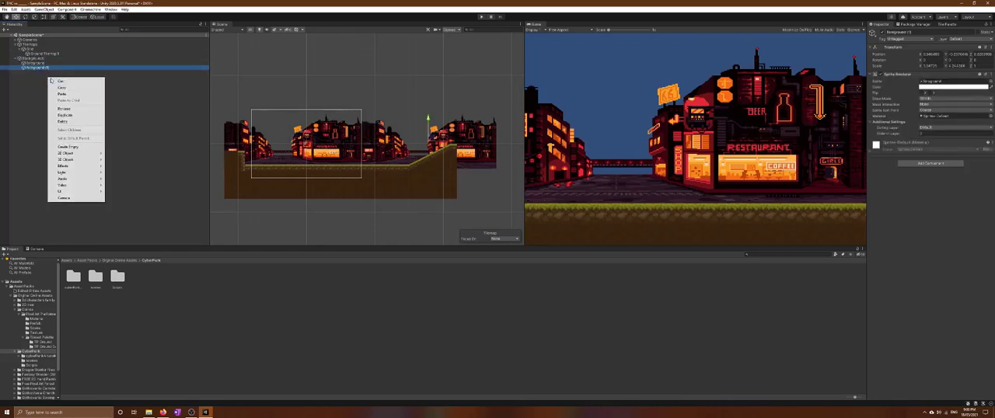
{"action": "left_click", "coordinate": [68, 146]}
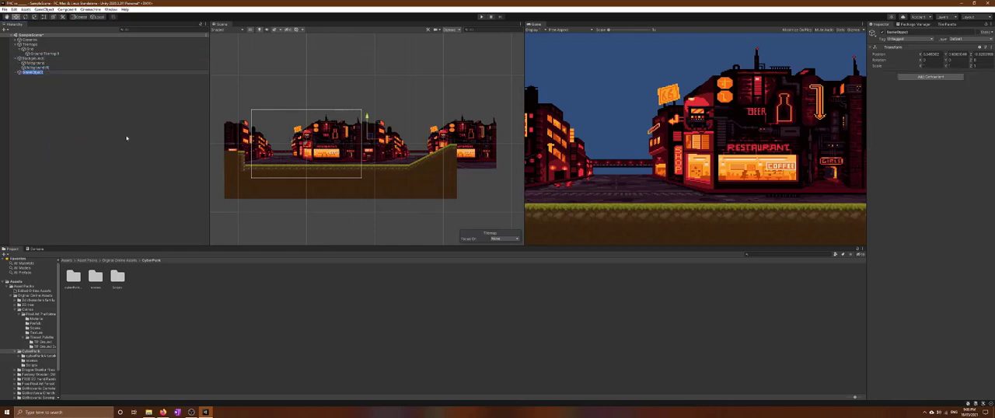
{"action": "type", "text": "Foreground"}
{"action": "left_click", "coordinate": [127, 138]}
{"action": "mouse_move", "coordinate": [35, 73]}
{"action": "left_mouse_down"}
{"action": "mouse_move", "coordinate": [35, 60]}
{"action": "mouse_move", "coordinate": [41, 69]}
{"action": "left_mouse_up"}
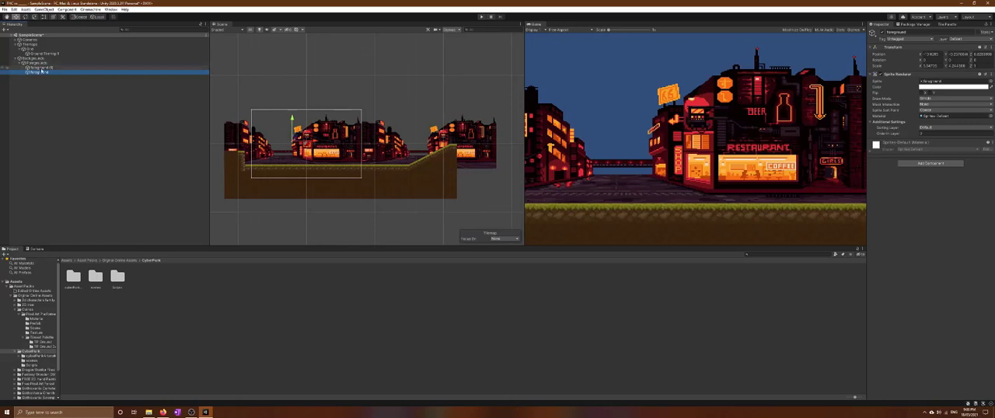
Rename the two foreground sprites inside Foregrounds as city1 and city2
{"action": "right_click", "coordinate": [41, 68]}
{"action": "left_click", "coordinate": [65, 101]}
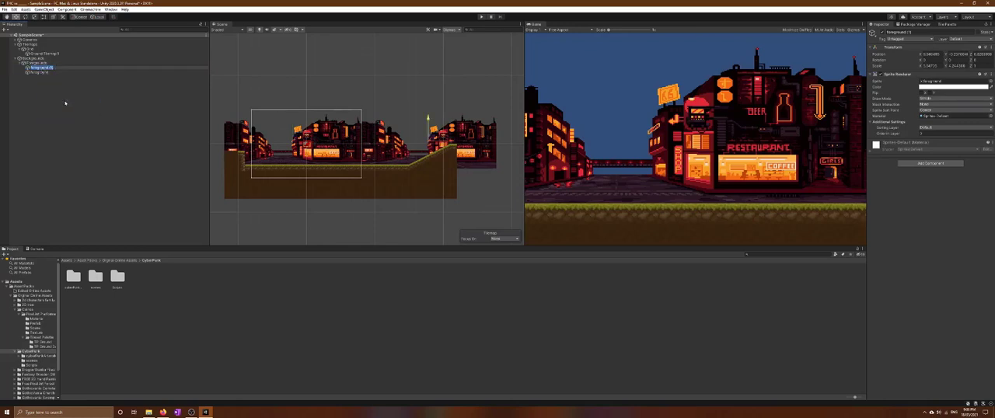
{"action": "type", "text": "BG"}
{"action": "right_click", "coordinate": [47, 72]}
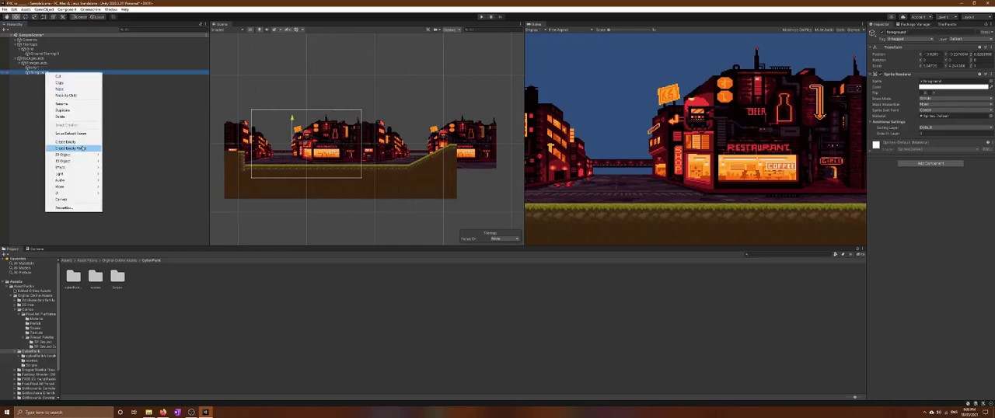
{"action": "left_click", "coordinate": [63, 104]}
{"action": "type", "text": "FG"}
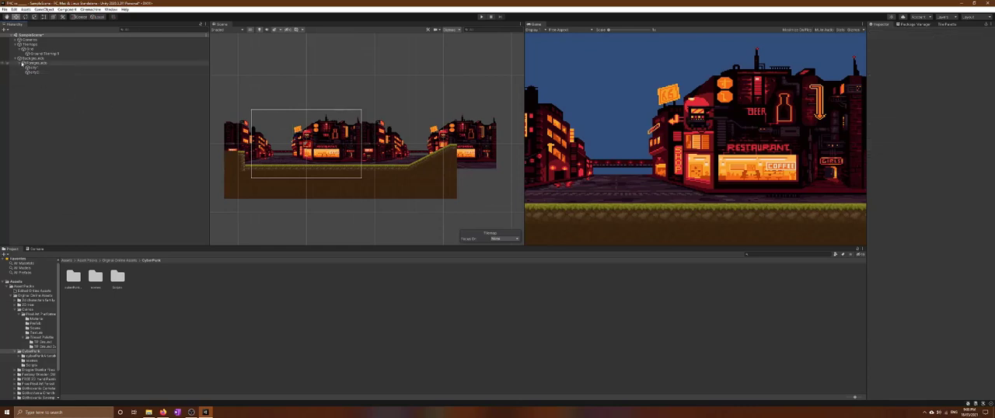
{"action": "left_click", "coordinate": [22, 63]}
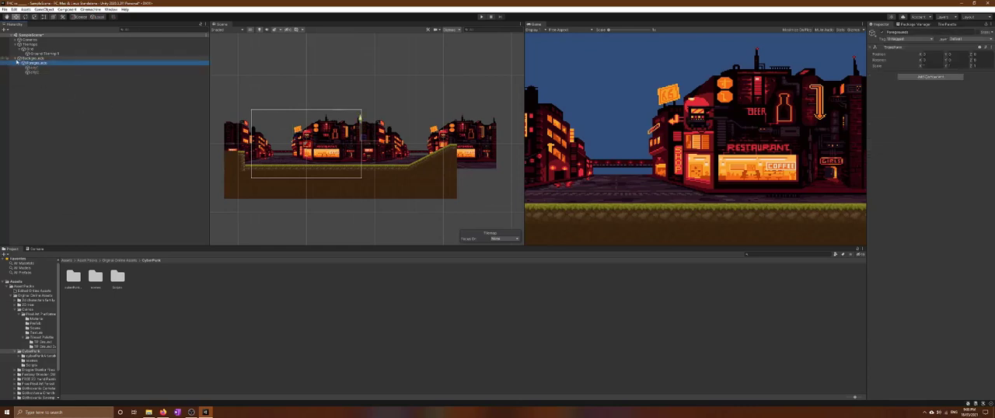
{"action": "left_click", "coordinate": [16, 59]}
{"action": "left_click", "coordinate": [16, 59]}
{"action": "left_click", "coordinate": [94, 120]}
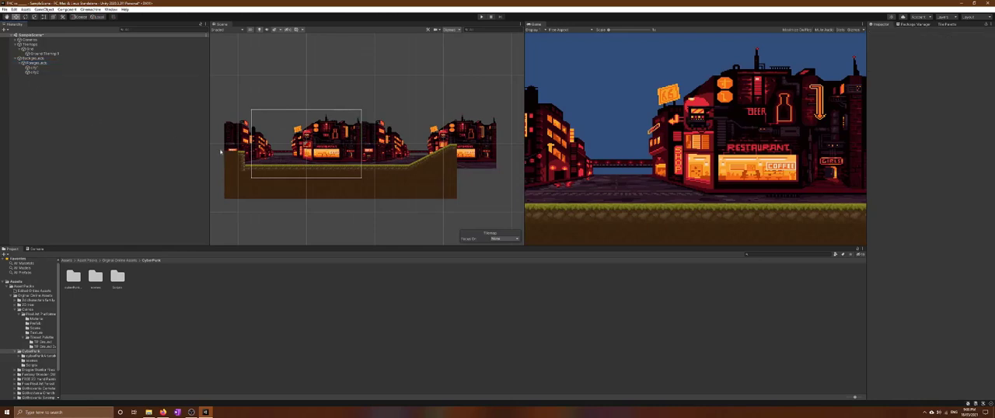
Find the Night folder of the FREE 2D Hand Painted background assets and add its sky sprite to the scene
{"action": "left_click", "coordinate": [95, 277]}
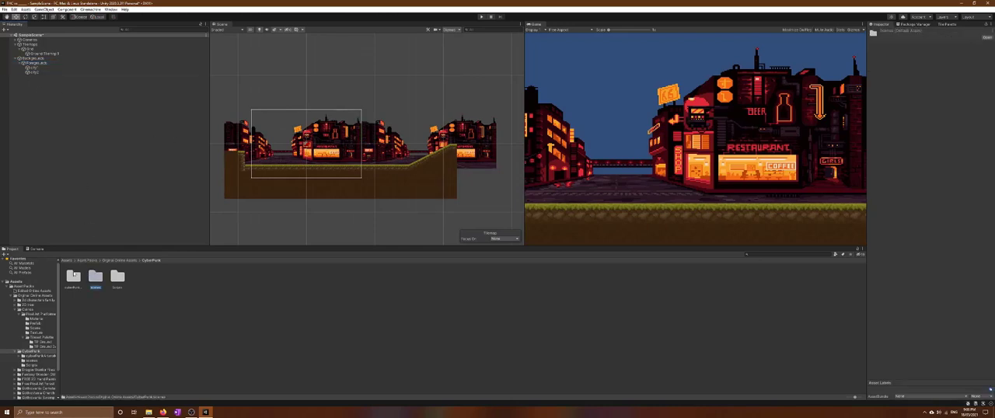
{"action": "left_click", "coordinate": [90, 260]}
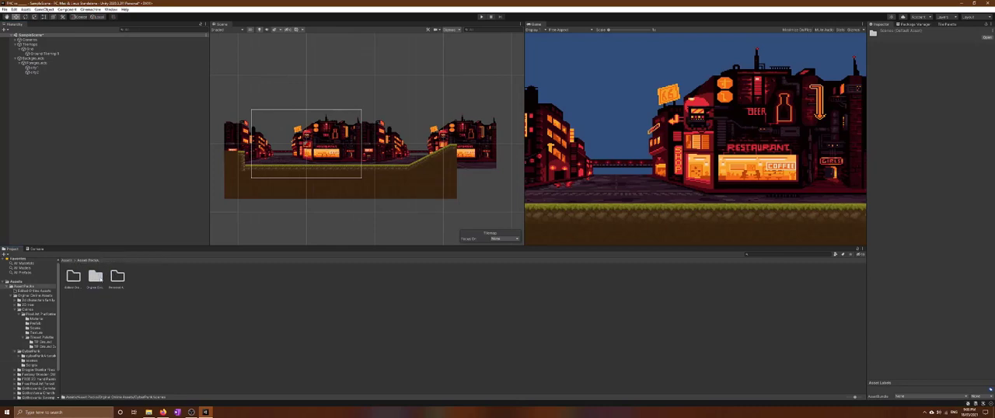
{"action": "double_click", "coordinate": [95, 276]}
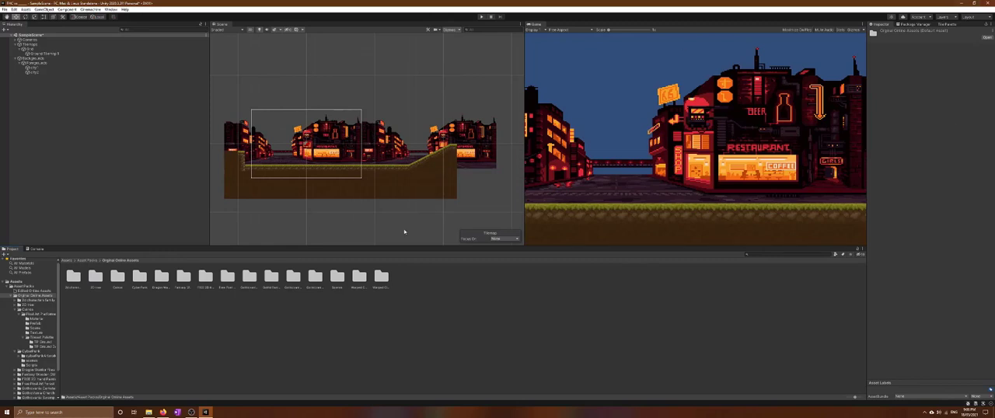
{"action": "double_click", "coordinate": [355, 278]}
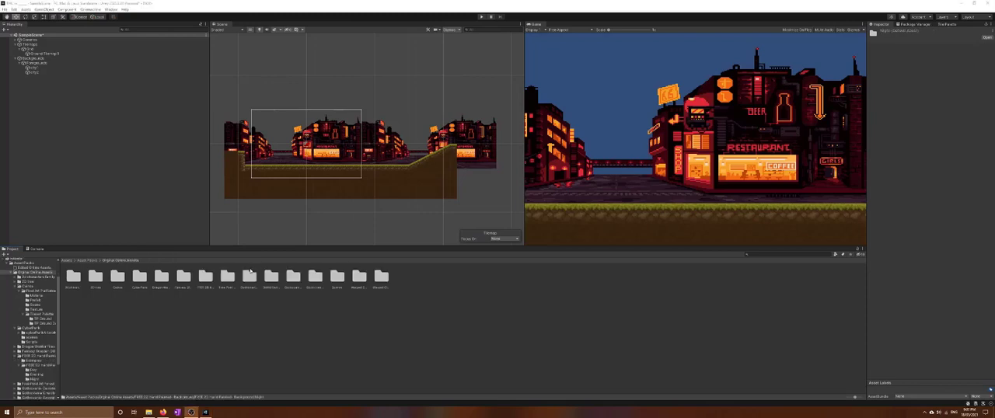
{"action": "double_click", "coordinate": [204, 277]}
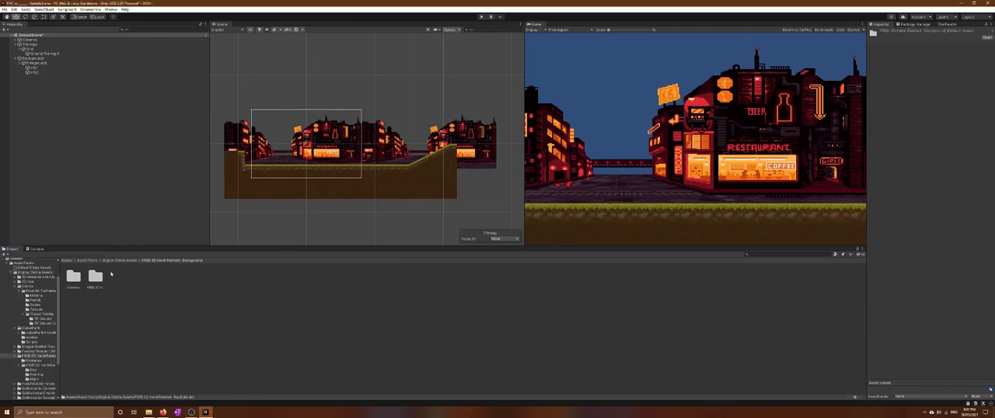
{"action": "double_click", "coordinate": [94, 277]}
{"action": "double_click", "coordinate": [118, 276]}
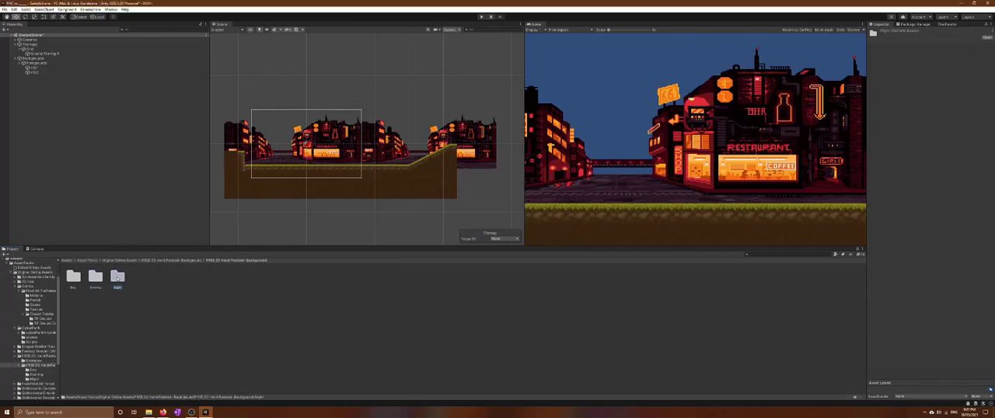
{"action": "left_click", "coordinate": [249, 278]}
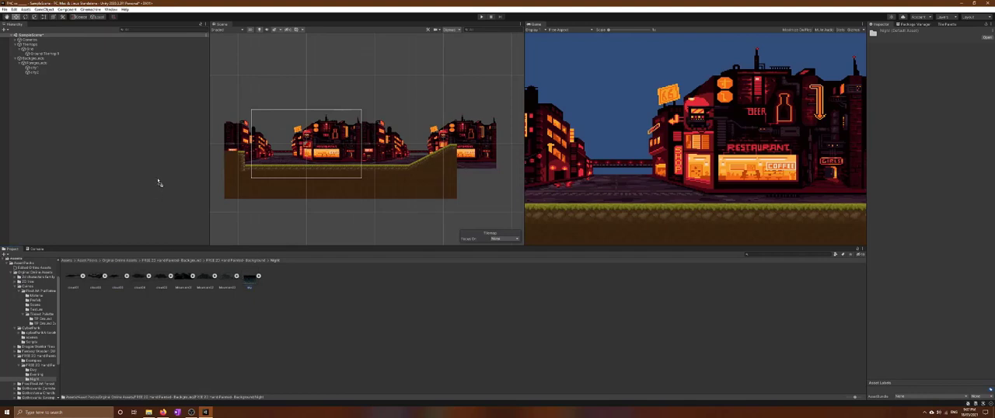
{"action": "left_click_drag", "start_coordinate": [187, 147], "coordinate": [27, 86]}
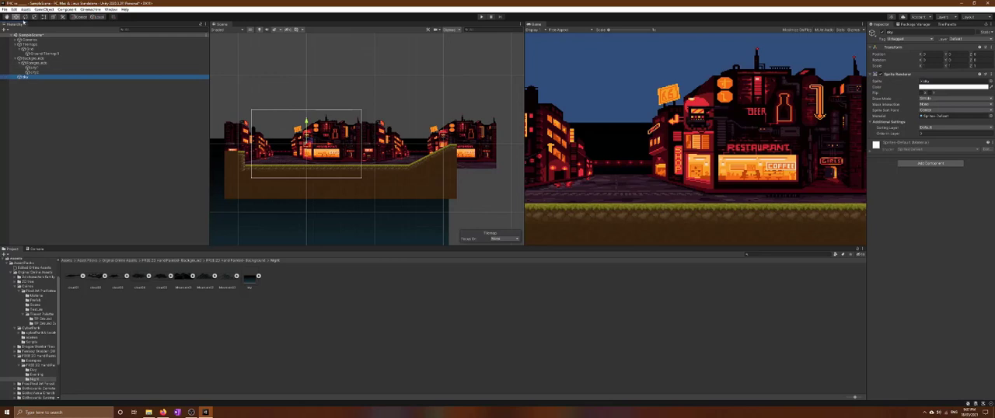
Raise the sky sprite and shift it horizontally so it lies behind the whole city street
{"action": "right_click", "coordinate": [54, 37]}
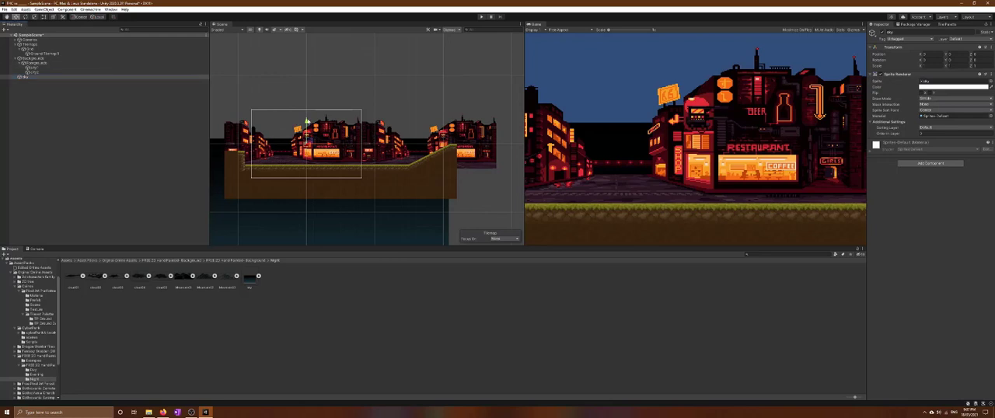
{"action": "left_click_drag", "start_coordinate": [307, 122], "coordinate": [348, 5]}
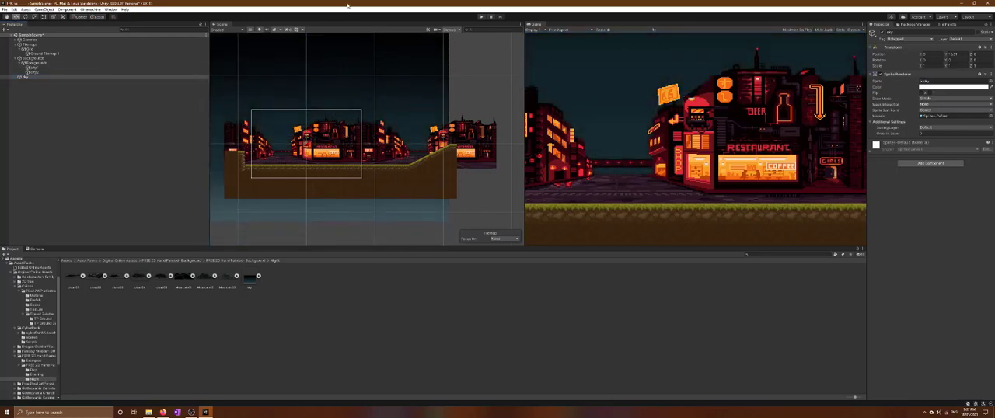
{"action": "scroll", "coordinate": [369, 62], "scroll_direction": "down", "scroll_amount": 5}
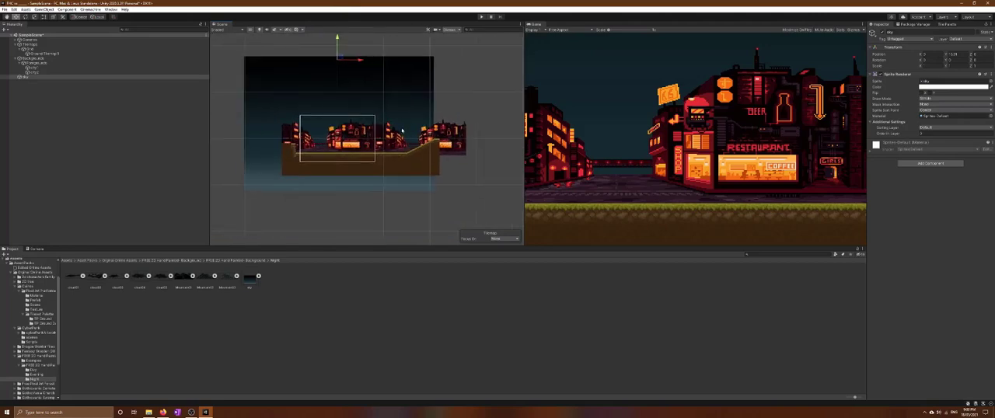
{"action": "left_click_drag", "start_coordinate": [363, 68], "coordinate": [403, 71]}
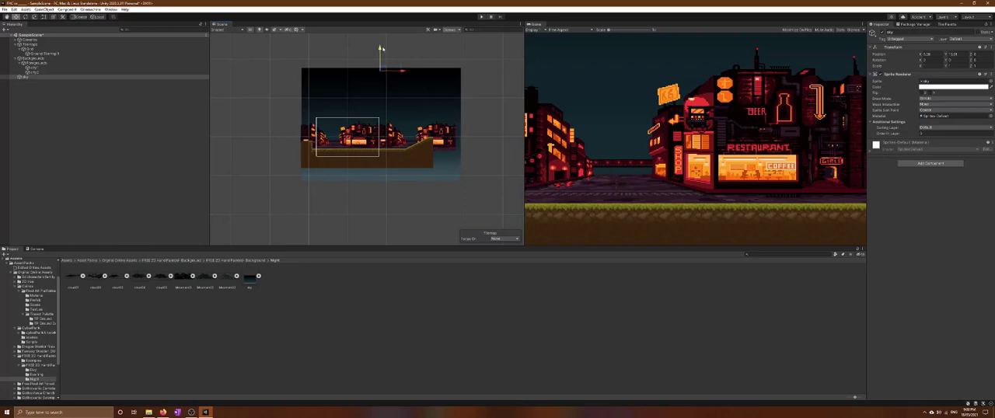
{"action": "left_click_drag", "start_coordinate": [378, 45], "coordinate": [380, 34]}
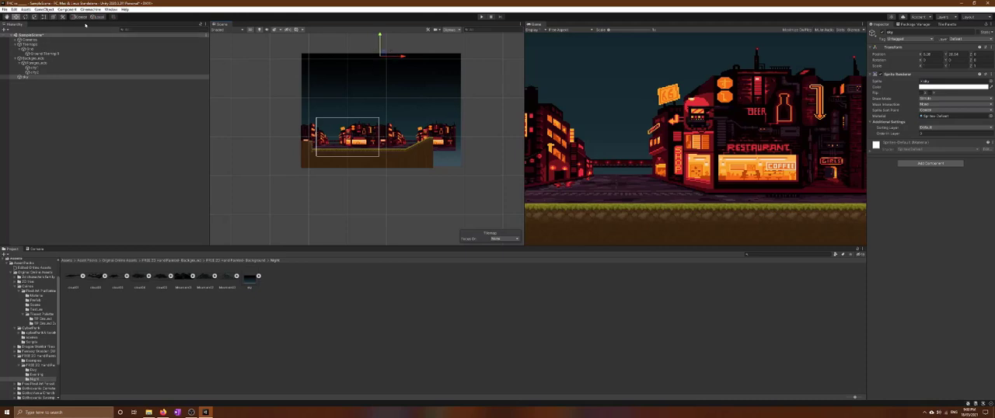
Scale the sky sprite down with the Rect tool so it only modestly extends beyond the city and ground
{"action": "key", "text": "t"}
{"action": "scroll", "coordinate": [331, 79], "scroll_direction": "down", "scroll_amount": 5}
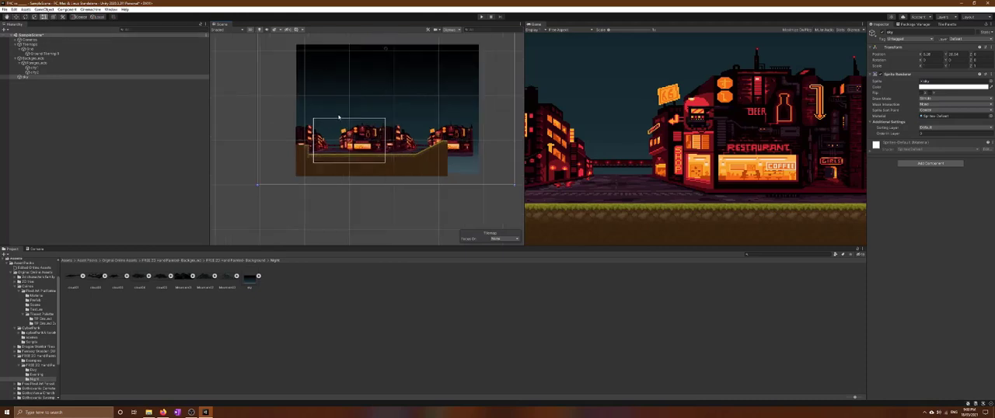
{"action": "scroll", "coordinate": [387, 99], "scroll_direction": "down", "scroll_amount": 3}
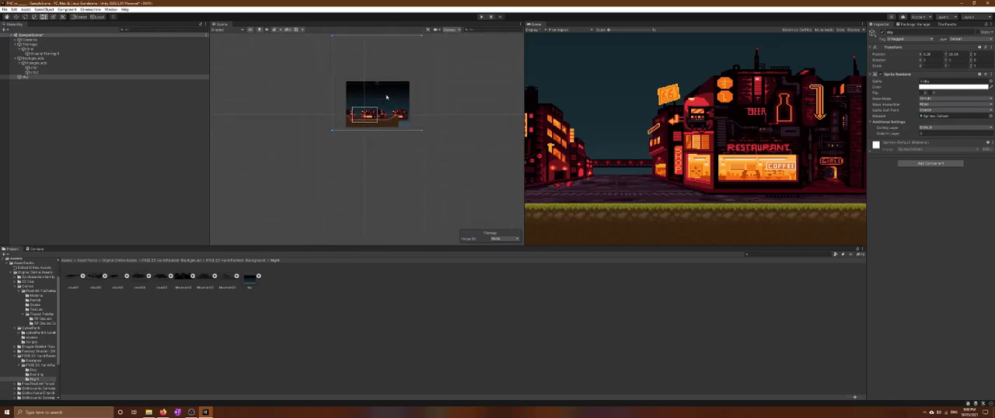
{"action": "left_click_drag", "start_coordinate": [419, 40], "coordinate": [423, 72]}
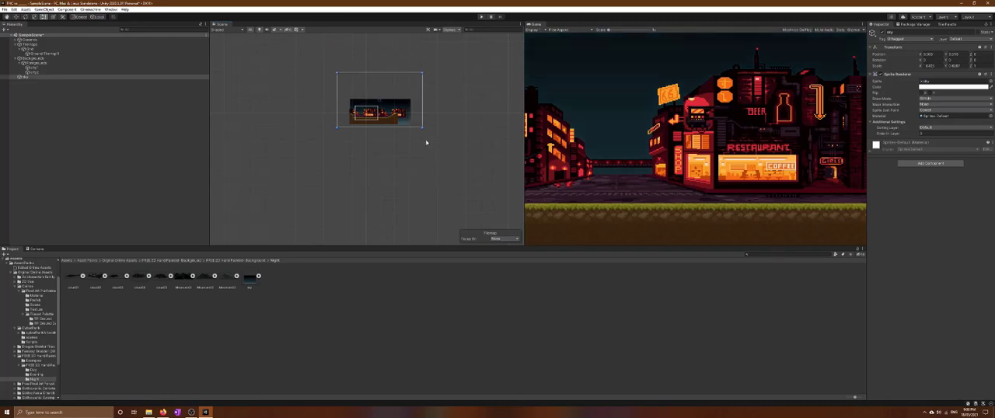
Move the sky sprite so its left and lower edges line up with those of the ground
{"action": "scroll", "coordinate": [416, 151], "scroll_direction": "up", "scroll_amount": 3}
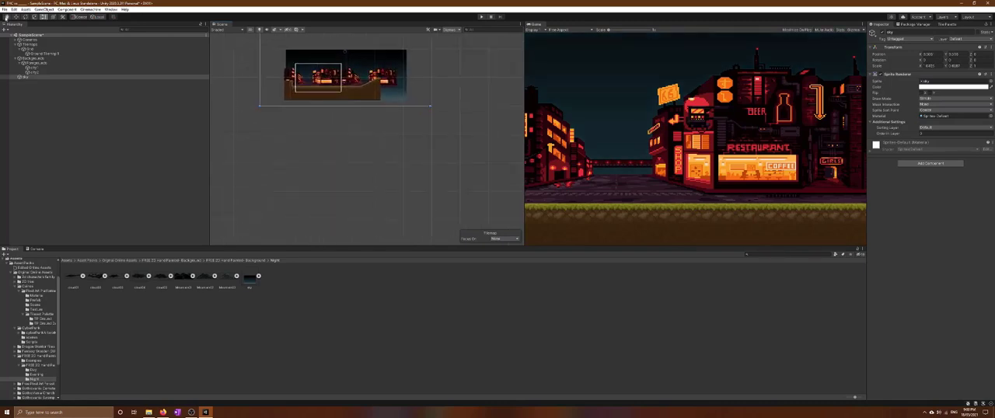
{"action": "scroll", "coordinate": [269, 155], "scroll_direction": "down", "scroll_amount": 1}
{"action": "scroll", "coordinate": [329, 165], "scroll_direction": "up", "scroll_amount": 3}
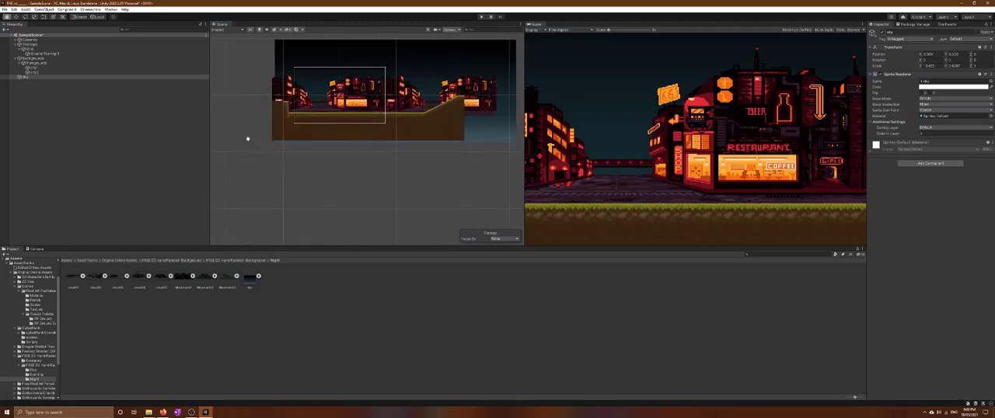
{"action": "left_click_drag", "start_coordinate": [234, 114], "coordinate": [228, 153]}
{"action": "scroll", "coordinate": [233, 151], "scroll_direction": "up", "scroll_amount": 1}
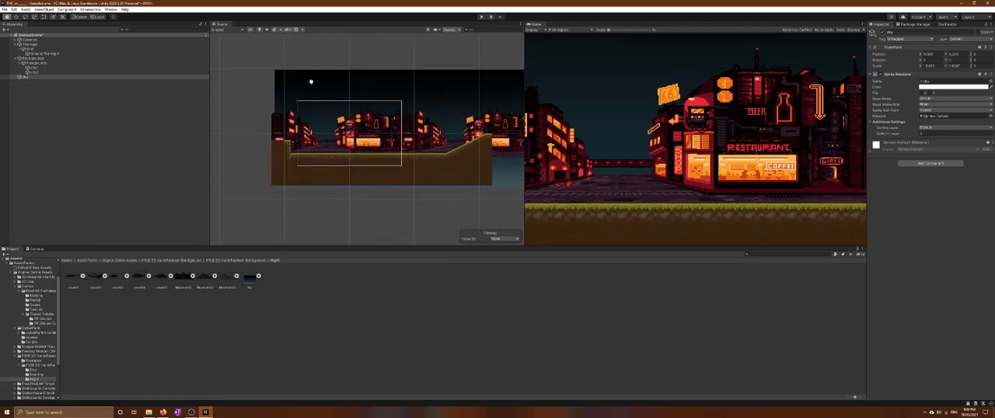
{"action": "left_click", "coordinate": [16, 16]}
{"action": "left_click_drag", "start_coordinate": [433, 74], "coordinate": [431, 75]}
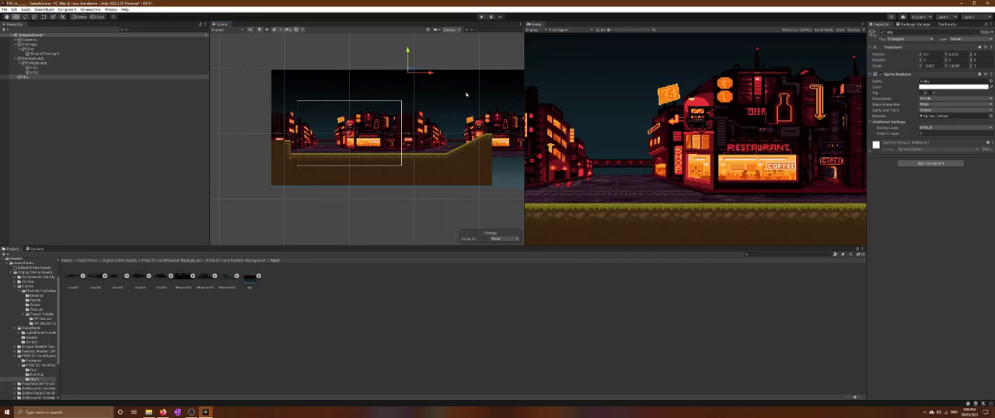
{"action": "left_click_drag", "start_coordinate": [406, 53], "coordinate": [406, 47]}
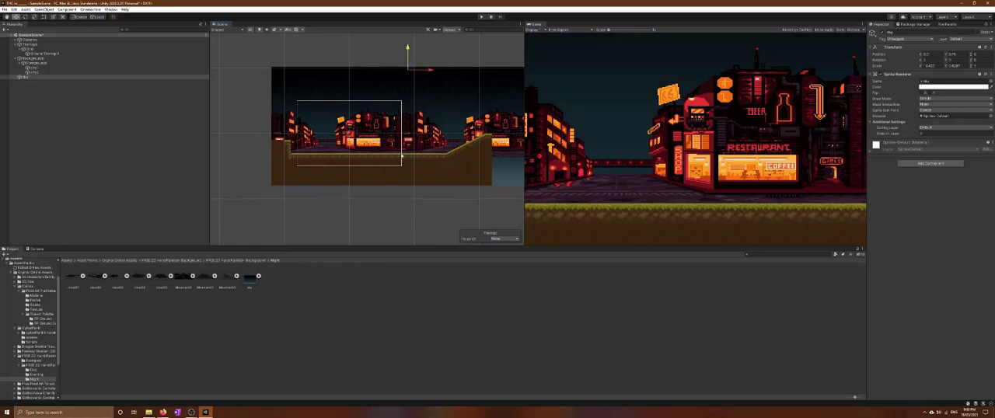
{"action": "left_click", "coordinate": [401, 213]}
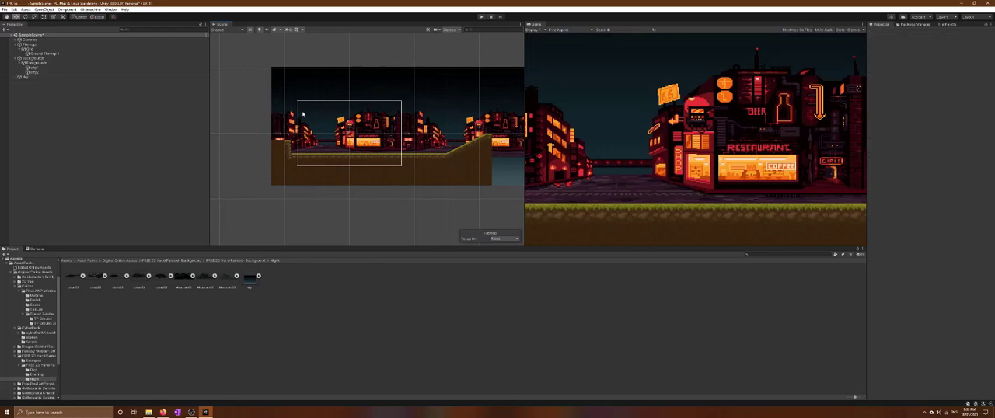
Rename the sky sprite as city night
{"action": "left_click", "coordinate": [31, 78]}
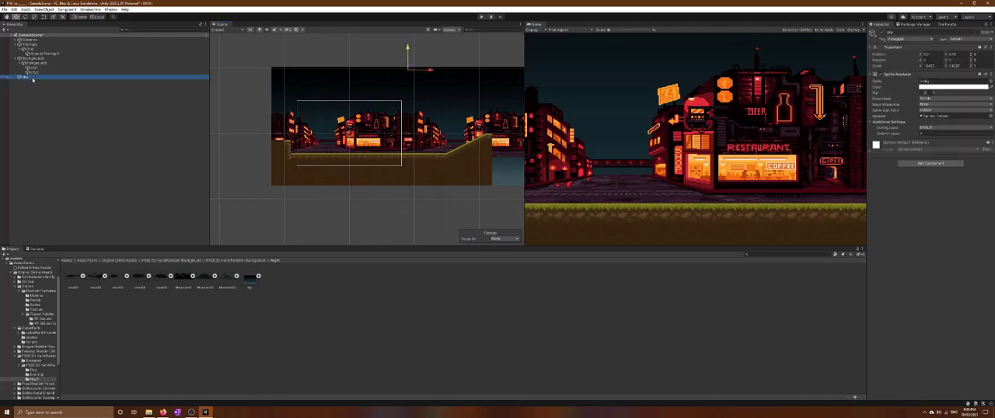
{"action": "right_click", "coordinate": [32, 80]}
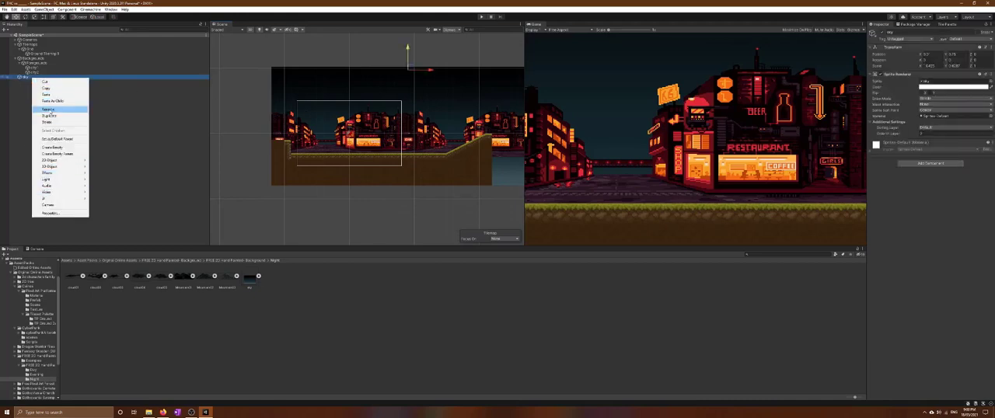
{"action": "left_click", "coordinate": [50, 111]}
{"action": "type", "text": "sky.night"}
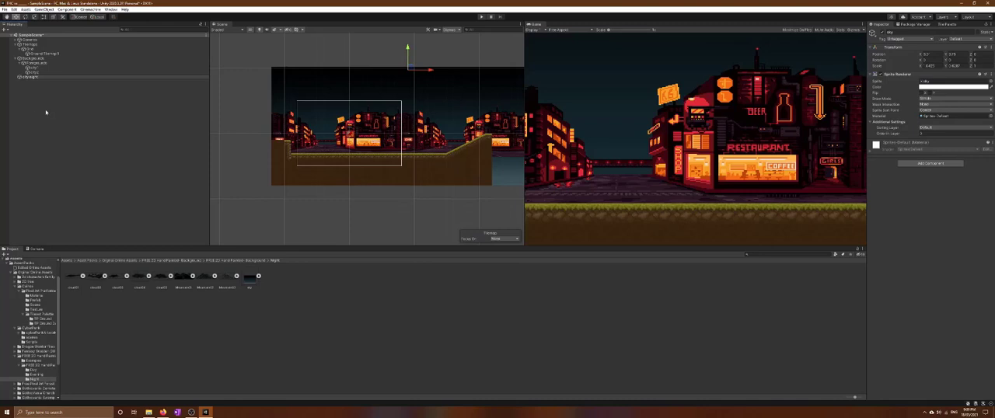
Create an empty object named Background, parent the night sky sprite to it and place it inside Backgrounds
{"action": "right_click", "coordinate": [50, 111]}
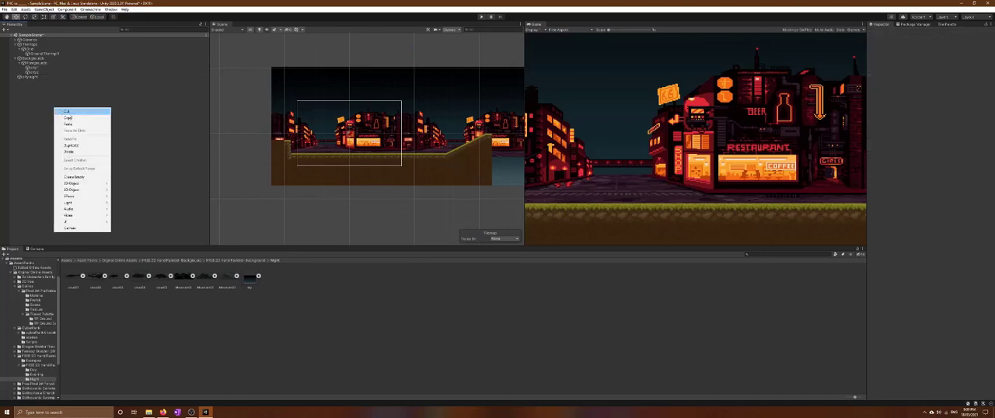
{"action": "left_click", "coordinate": [74, 177]}
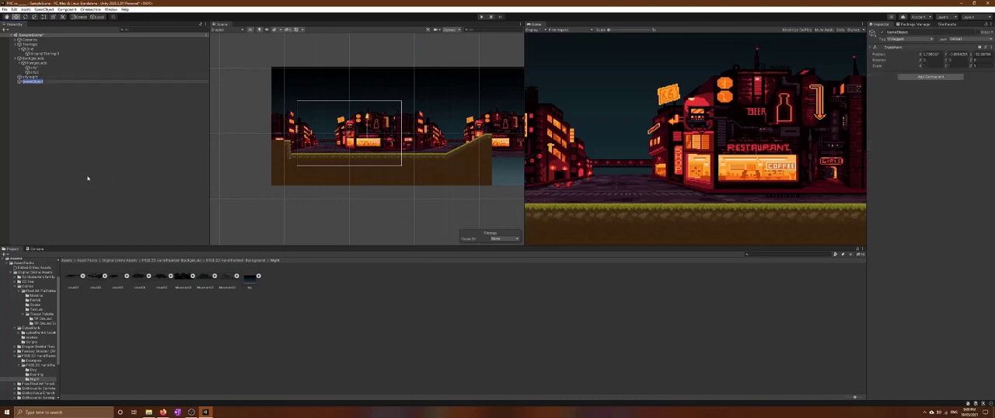
{"action": "type", "text": "Background"}
{"action": "left_click", "coordinate": [93, 139]}
{"action": "mouse_move", "coordinate": [31, 82]}
{"action": "left_mouse_down"}
{"action": "mouse_move", "coordinate": [32, 58]}
{"action": "mouse_move", "coordinate": [33, 80]}
{"action": "left_mouse_up"}
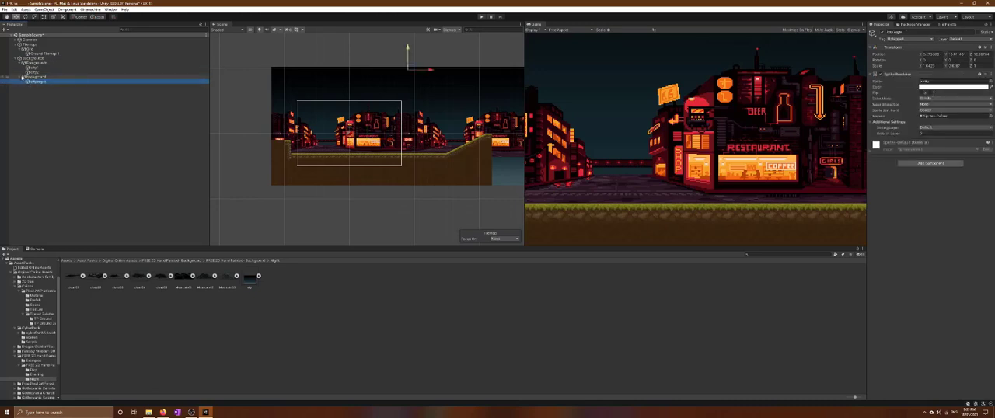
View the properties of the Backgrounds object and select the night sky sprite in the scene
{"action": "right_click", "coordinate": [32, 60]}
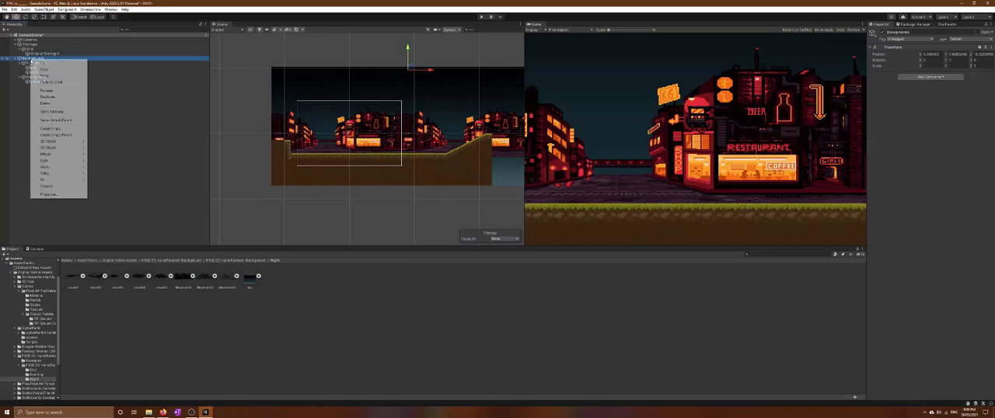
{"action": "left_click", "coordinate": [51, 193]}
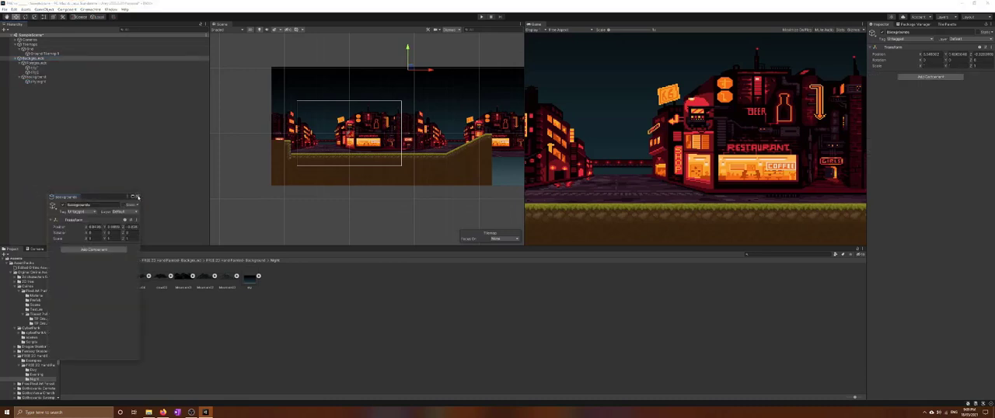
{"action": "left_click", "coordinate": [138, 198]}
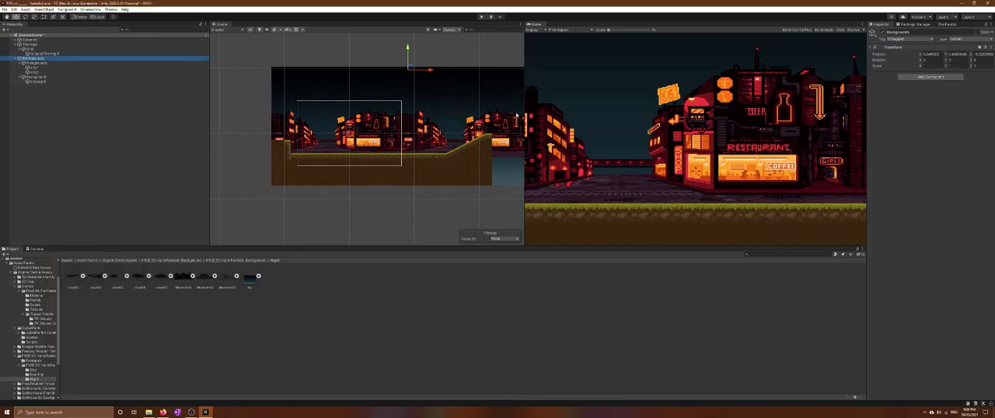
{"action": "left_click", "coordinate": [350, 82]}
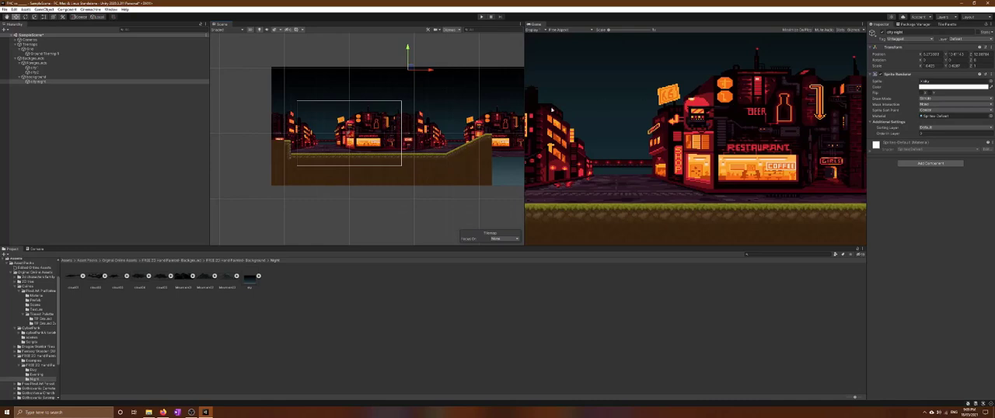
Add a new layer named Ground as User Layer 6
{"action": "left_click", "coordinate": [36, 54]}
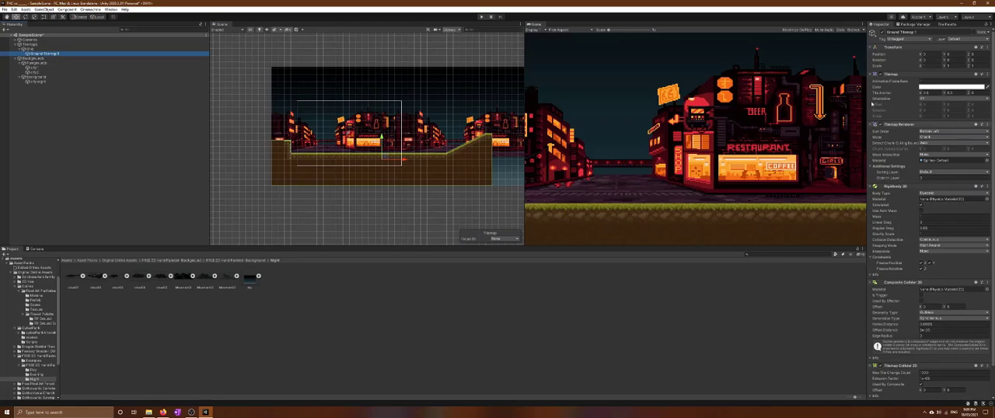
{"action": "left_click", "coordinate": [966, 39]}
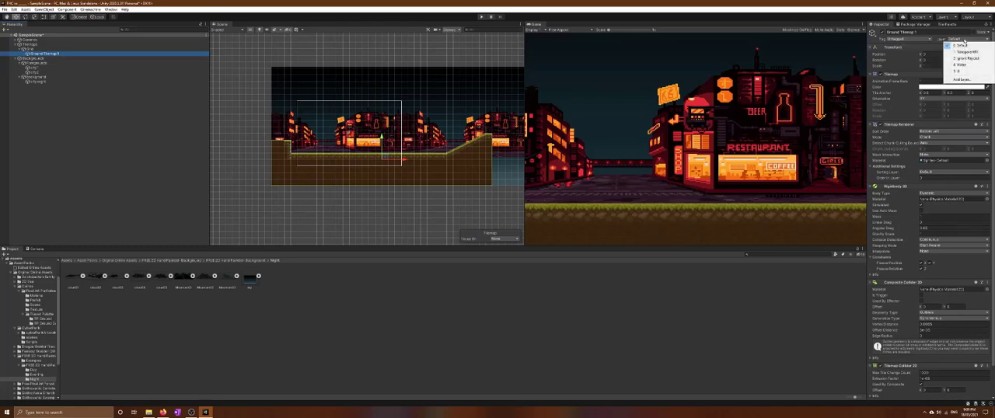
{"action": "left_click", "coordinate": [962, 79]}
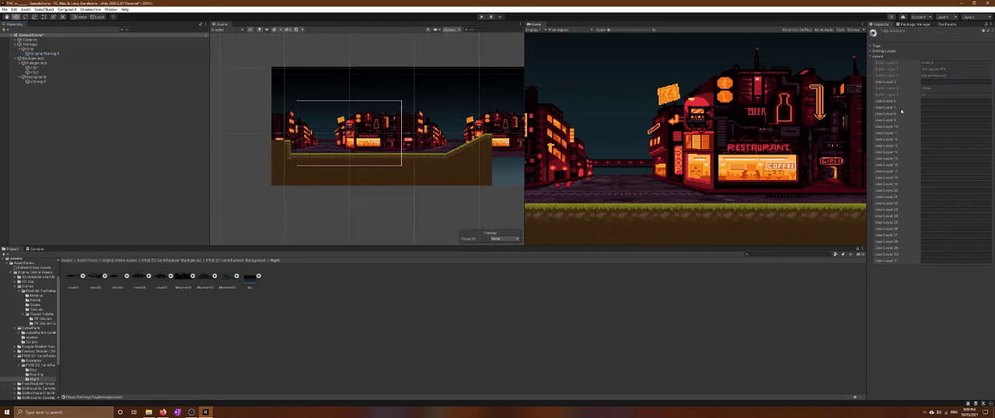
{"action": "left_click", "coordinate": [937, 102]}
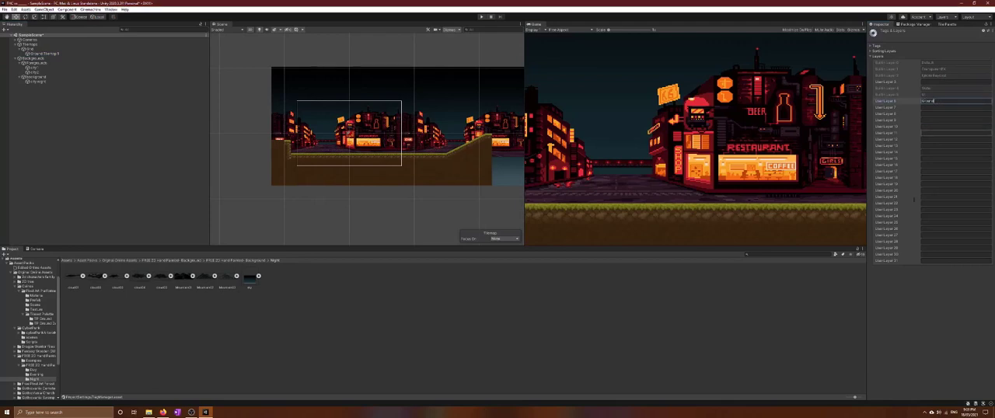
{"action": "left_click", "coordinate": [837, 319]}
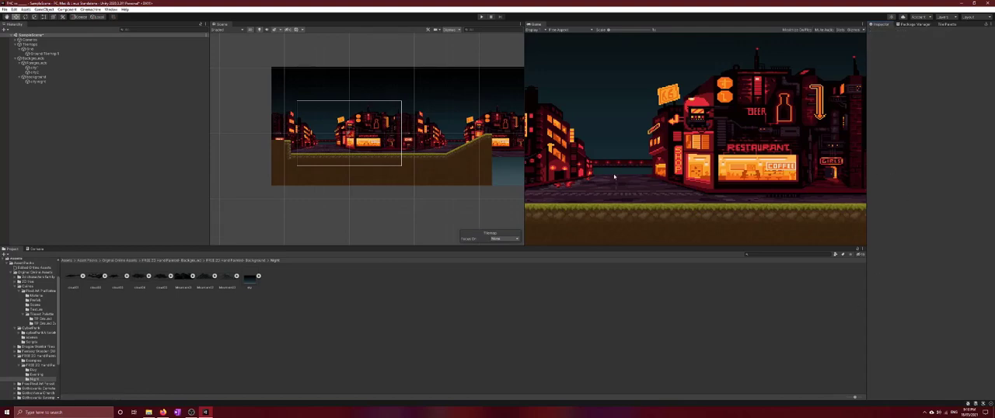
Assign the ground tilemap to the Ground layer
{"action": "left_click", "coordinate": [45, 53]}
{"action": "left_click", "coordinate": [965, 39]}
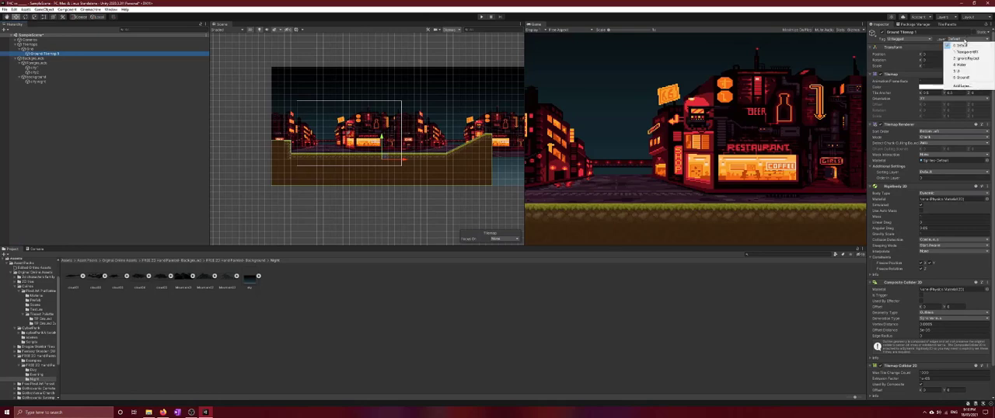
{"action": "left_click", "coordinate": [964, 76]}
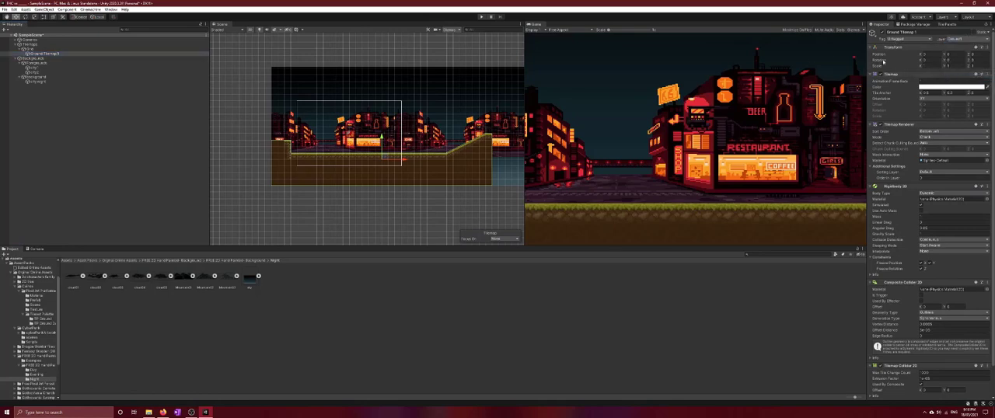
Add a new sorting layer named Ground, starting from the ground tilemap's renderer settings
{"action": "scroll", "coordinate": [927, 264], "scroll_direction": "down", "scroll_amount": 2}
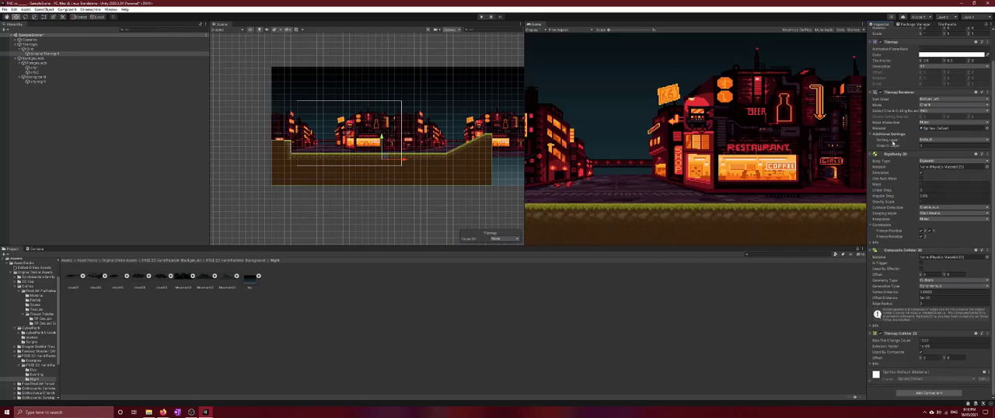
{"action": "left_click", "coordinate": [938, 140]}
{"action": "left_click", "coordinate": [940, 155]}
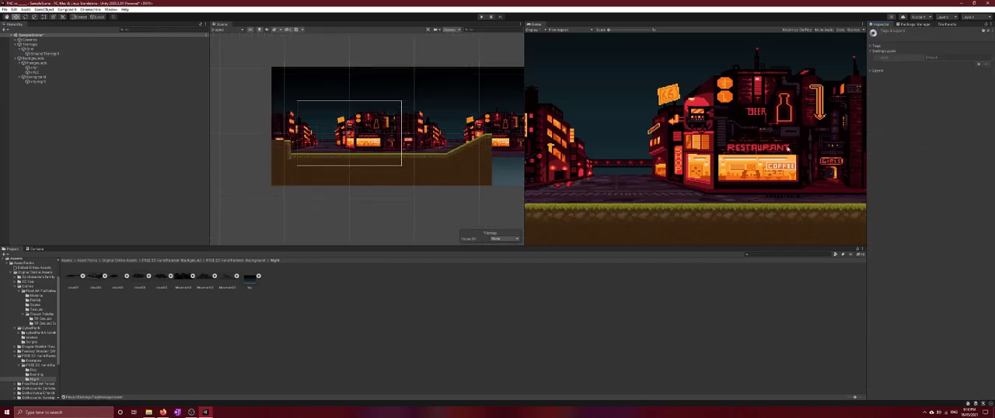
{"action": "left_click", "coordinate": [980, 65]}
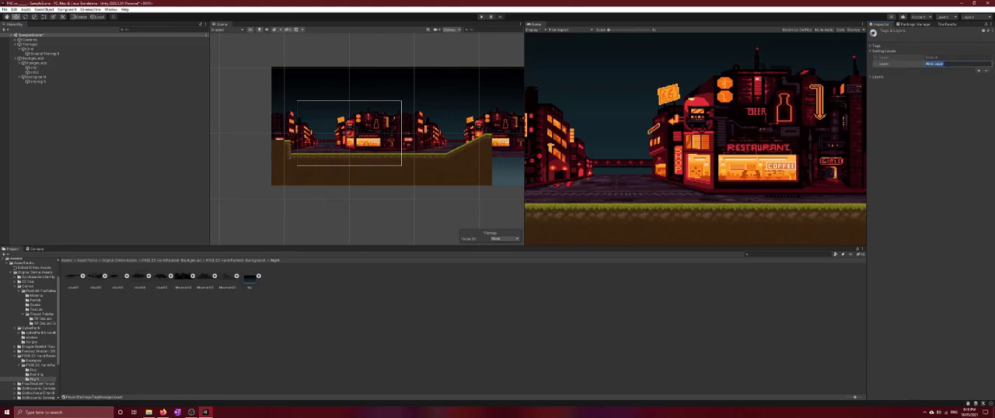
{"action": "type", "text": "B"}
{"action": "left_click", "coordinate": [759, 357]}
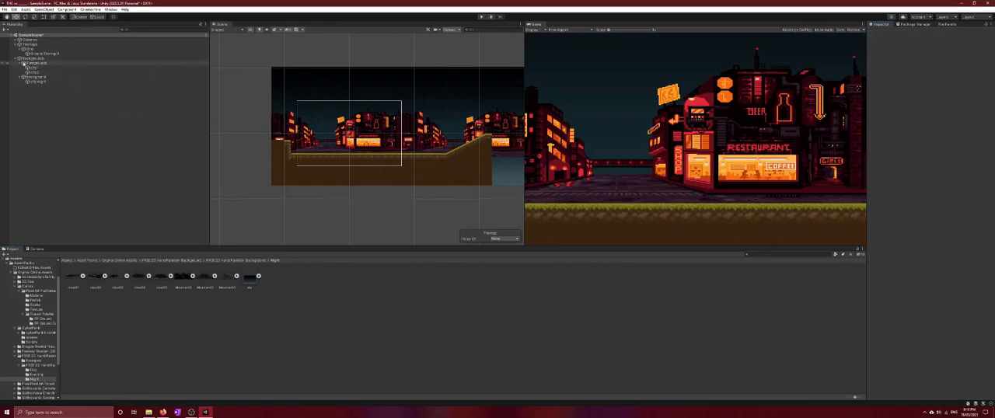
Set the ground tilemap renderer's sorting layer to Ground
{"action": "left_click", "coordinate": [40, 53]}
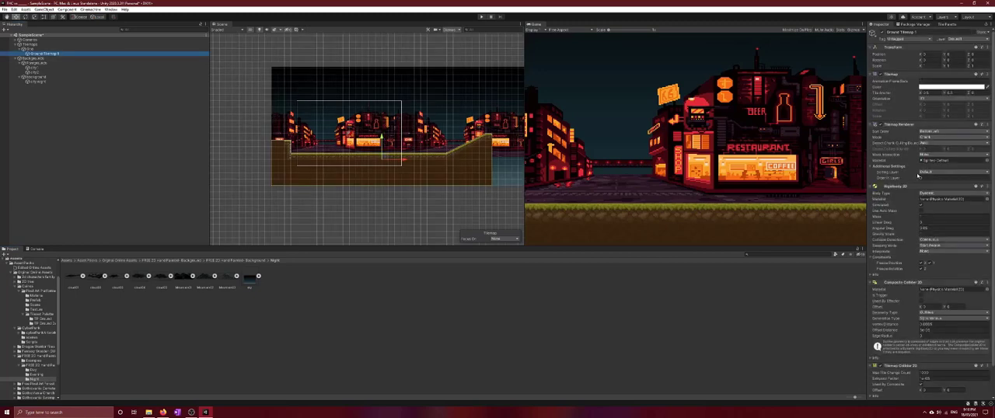
{"action": "scroll", "coordinate": [923, 290], "scroll_direction": "down", "scroll_amount": 2}
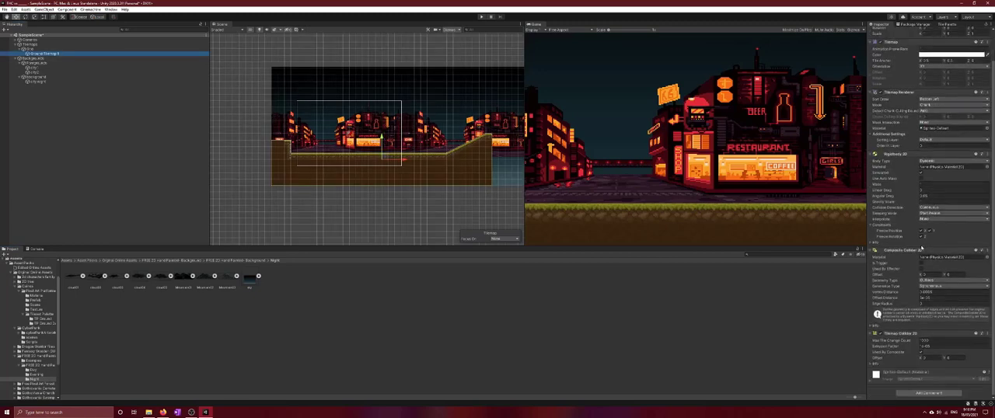
{"action": "scroll", "coordinate": [922, 170], "scroll_direction": "up", "scroll_amount": 2}
{"action": "left_click", "coordinate": [942, 172]}
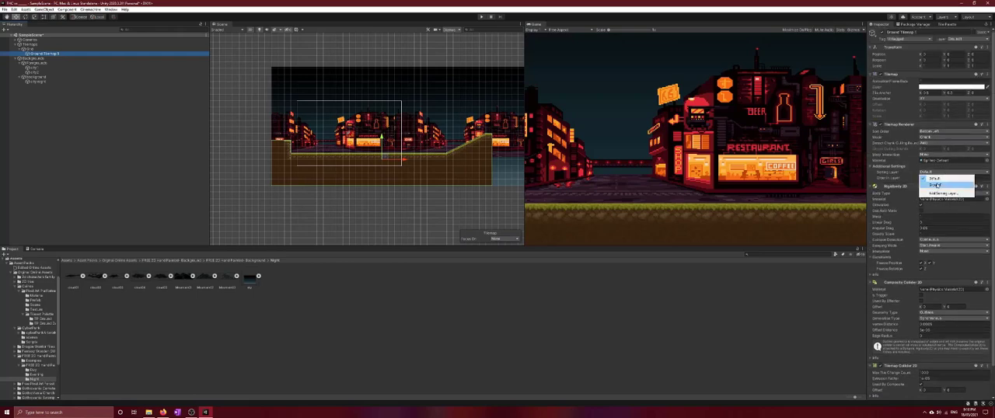
{"action": "left_click", "coordinate": [938, 185]}
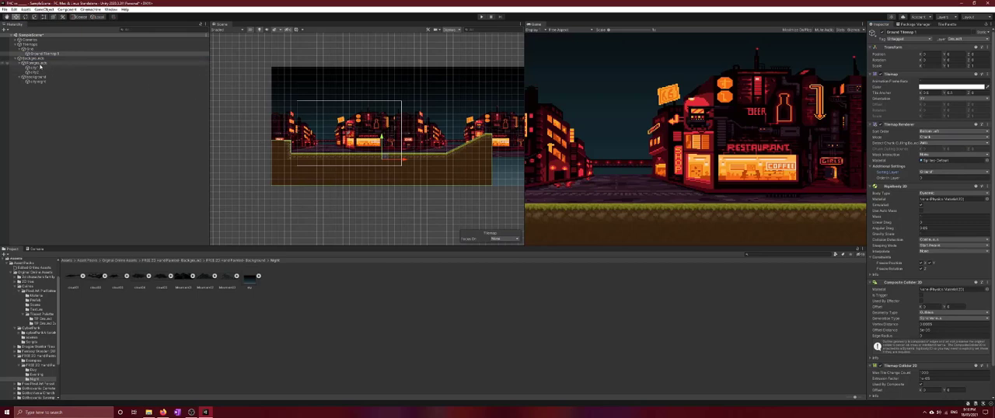
Add two new layers, Foreground as User Layer 7 and Background as User Layer 8
{"action": "left_click", "coordinate": [35, 62]}
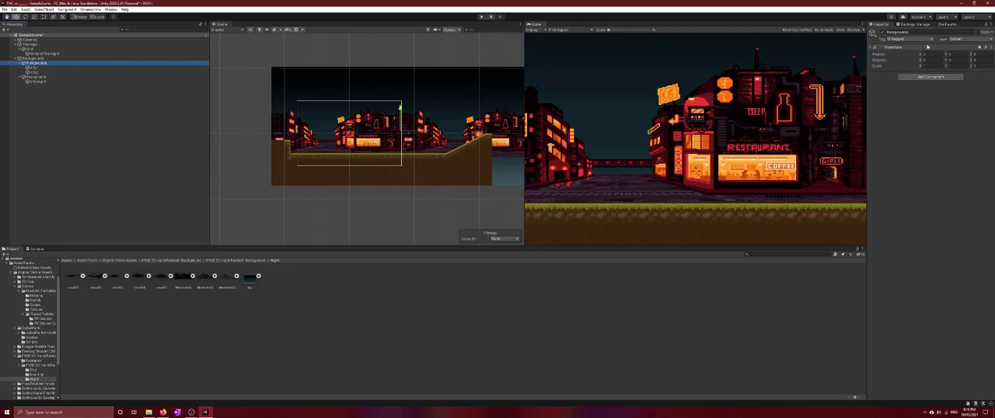
{"action": "left_click", "coordinate": [950, 39]}
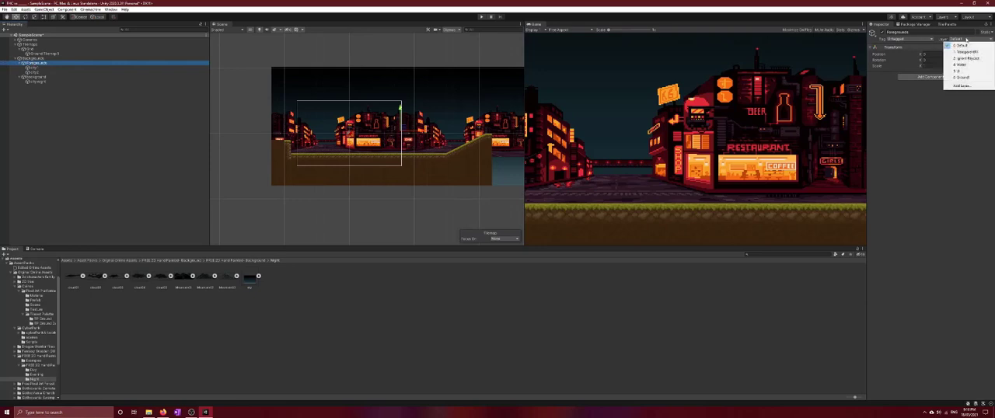
{"action": "left_click", "coordinate": [964, 87]}
{"action": "left_click", "coordinate": [927, 107]}
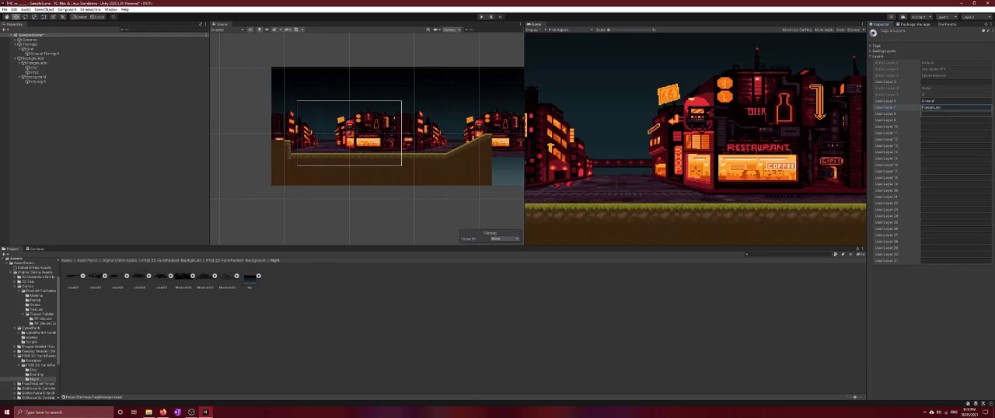
{"action": "left_click", "coordinate": [955, 113]}
{"action": "left_click", "coordinate": [944, 108]}
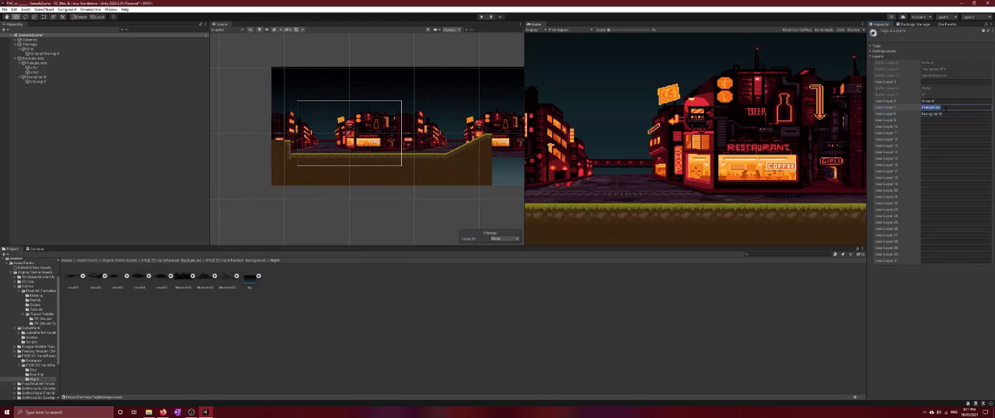
{"action": "left_click", "coordinate": [835, 298]}
Assign the Foregrounds object and all its children to the Foreground layer, and check it on the first city sprite
{"action": "left_click", "coordinate": [35, 63]}
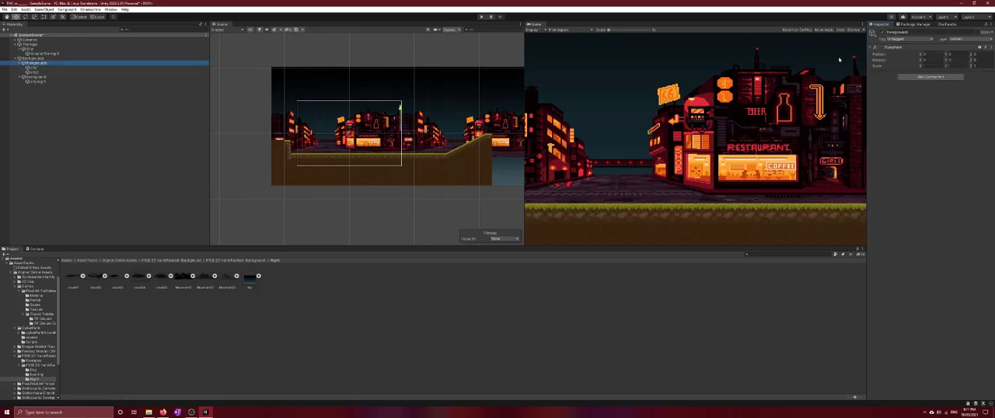
{"action": "left_click", "coordinate": [972, 38]}
{"action": "left_click", "coordinate": [972, 84]}
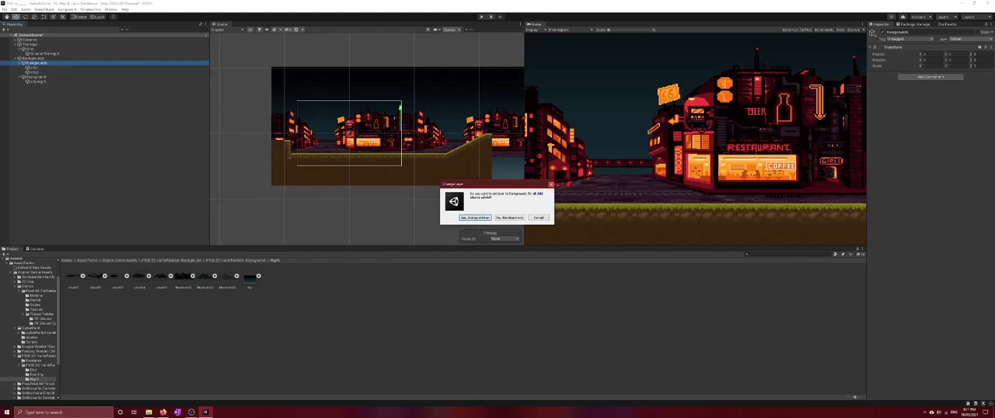
{"action": "left_click", "coordinate": [475, 218]}
{"action": "left_click", "coordinate": [66, 69]}
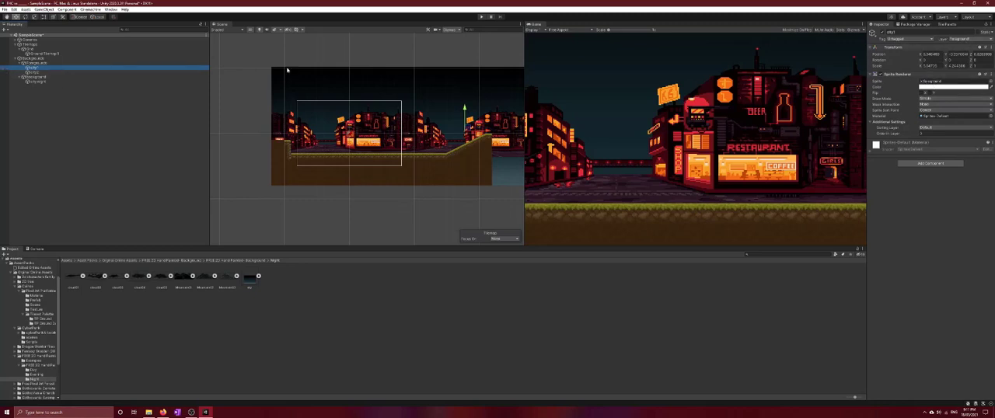
{"action": "left_click", "coordinate": [35, 63]}
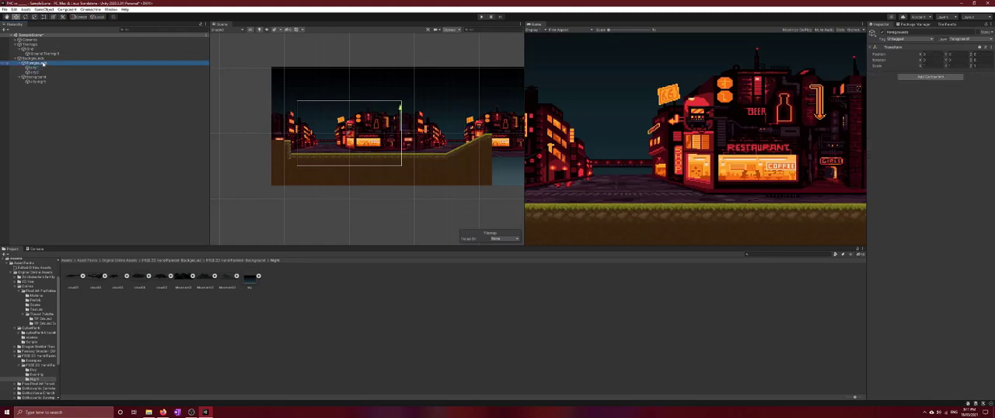
Assign the Background object and its child sky sprite to the Background layer
{"action": "left_click", "coordinate": [38, 78]}
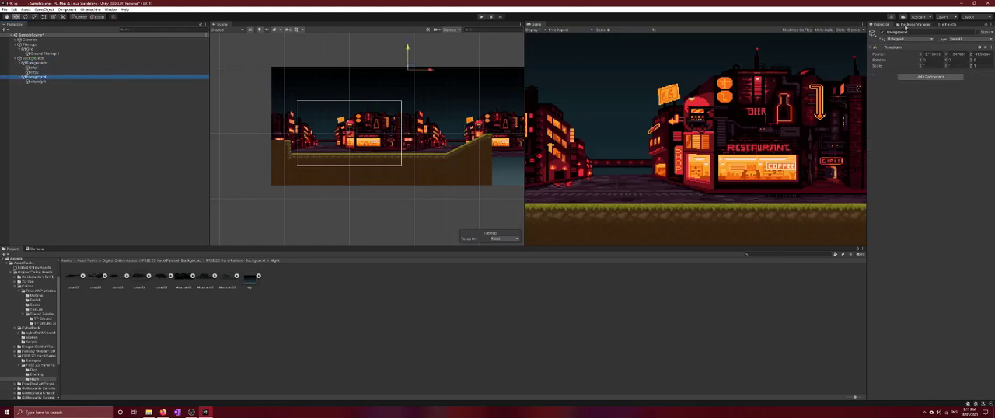
{"action": "left_click", "coordinate": [948, 40]}
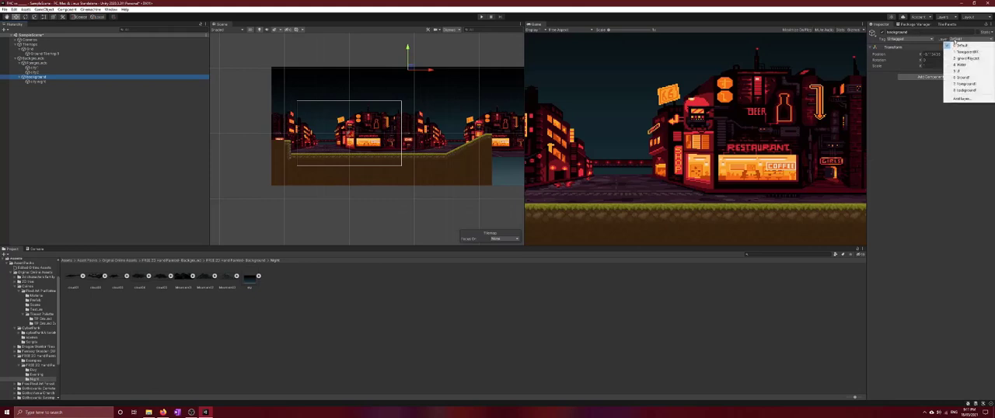
{"action": "left_click", "coordinate": [965, 90]}
{"action": "left_click", "coordinate": [476, 220]}
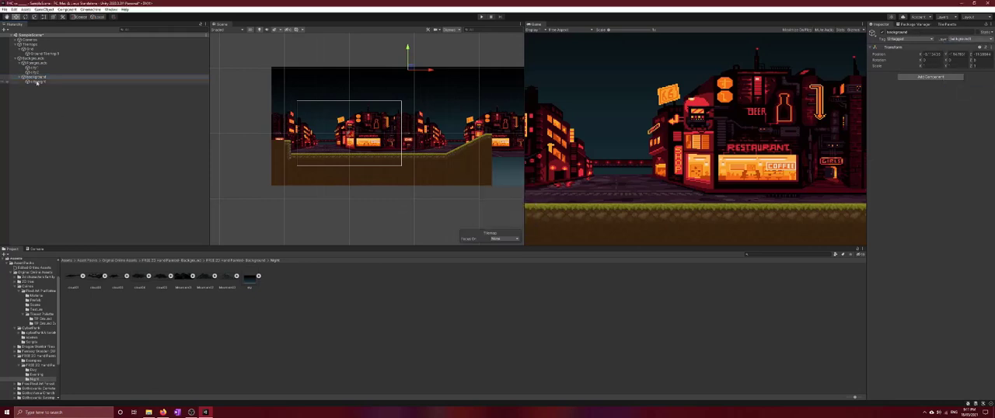
Add a new sorting layer named Background below Ground, starting from the first city sprite's renderer settings
{"action": "left_click", "coordinate": [67, 67]}
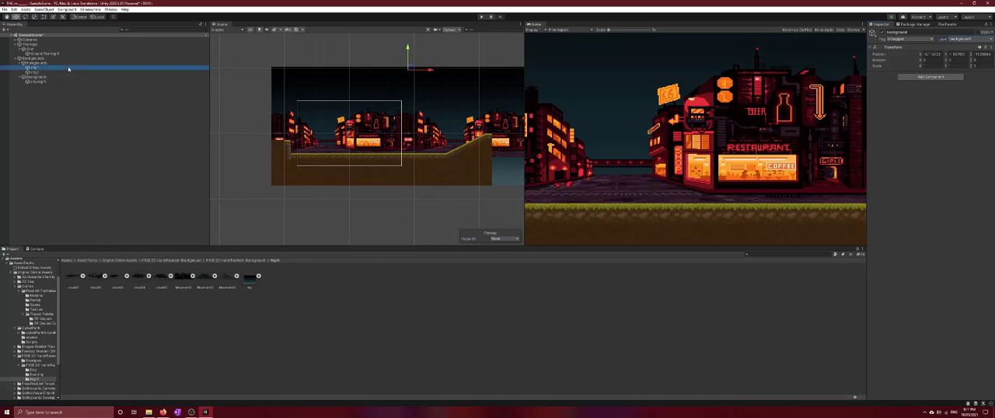
{"action": "left_click", "coordinate": [946, 127]}
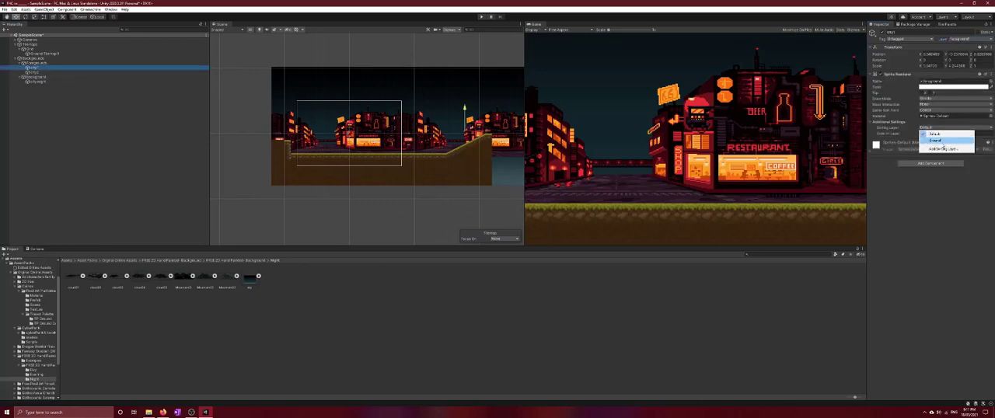
{"action": "left_click", "coordinate": [945, 149]}
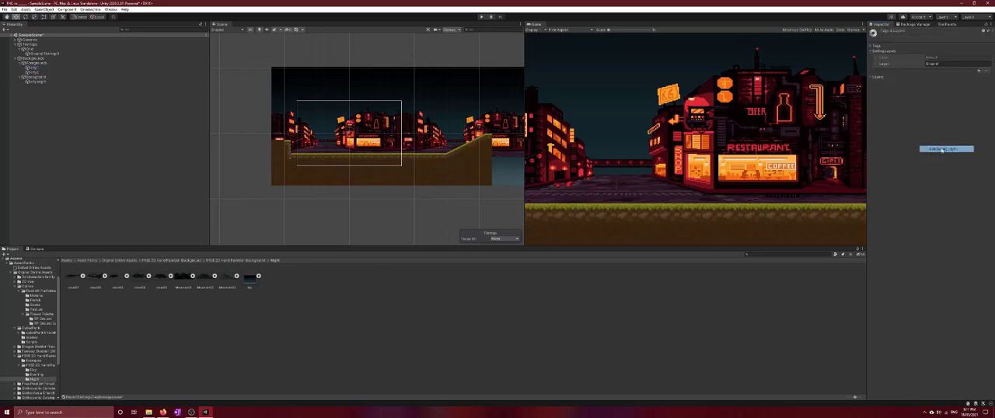
{"action": "left_click", "coordinate": [979, 71]}
{"action": "left_click", "coordinate": [952, 70]}
{"action": "left_click_drag", "start_coordinate": [948, 70], "coordinate": [926, 70]}
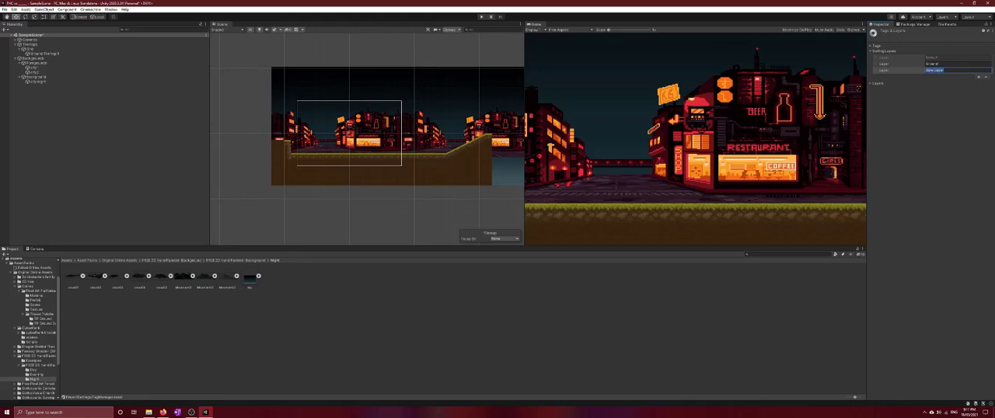
{"action": "key", "text": "BackSpace"}
{"action": "left_click", "coordinate": [805, 293]}
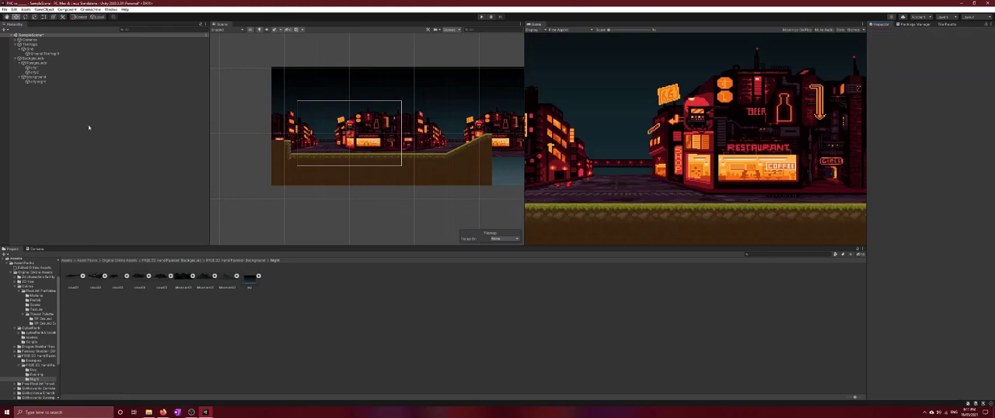
Set the sorting layer of both city sprites to Background
{"action": "left_click", "coordinate": [171, 69]}
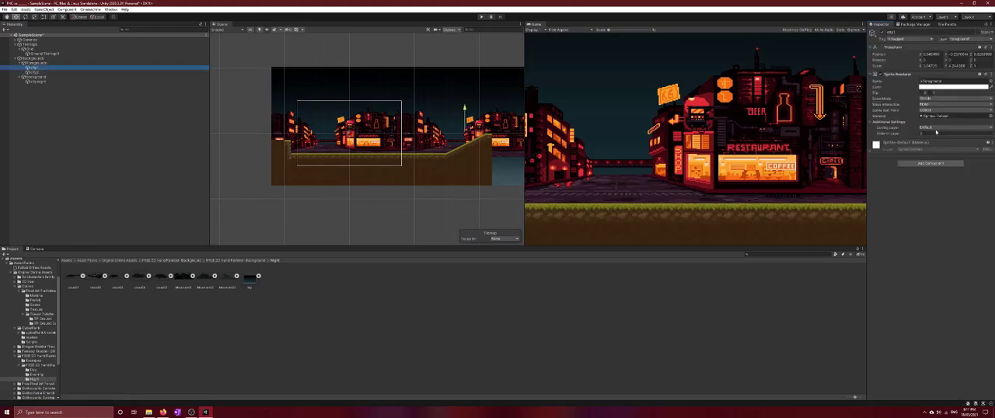
{"action": "left_click", "coordinate": [953, 129]}
{"action": "left_click", "coordinate": [935, 148]}
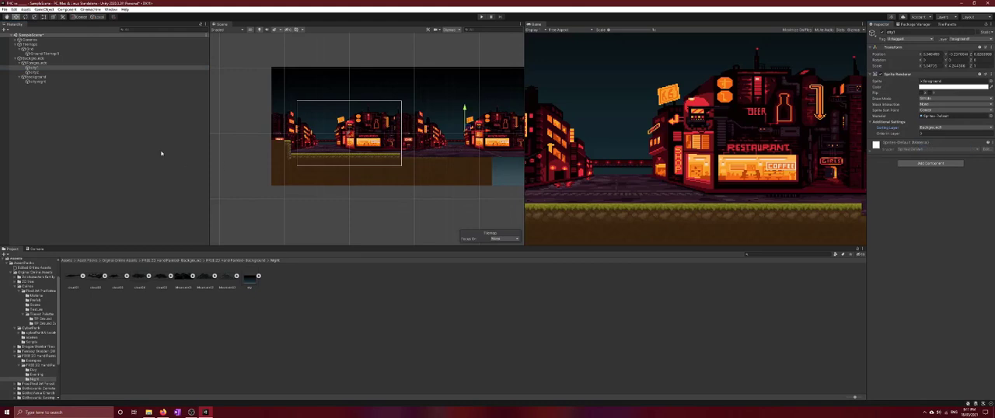
{"action": "left_click", "coordinate": [41, 72]}
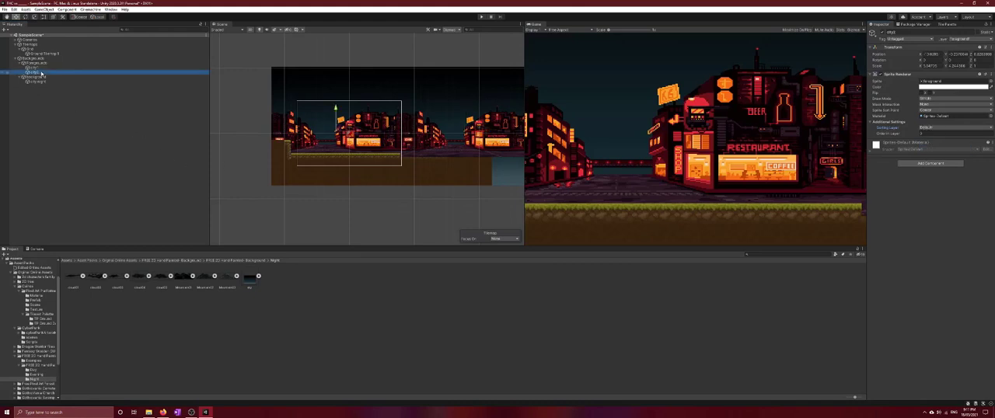
{"action": "left_click", "coordinate": [940, 129]}
{"action": "left_click", "coordinate": [936, 147]}
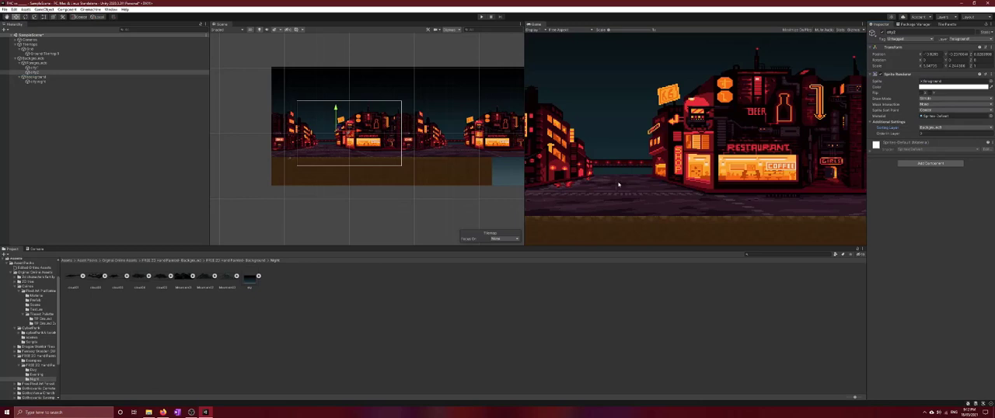
Move the Background sorting layer above Ground in the sorting layer list so the ground draws in front of the city
{"action": "left_click", "coordinate": [937, 129]}
{"action": "left_click", "coordinate": [929, 157]}
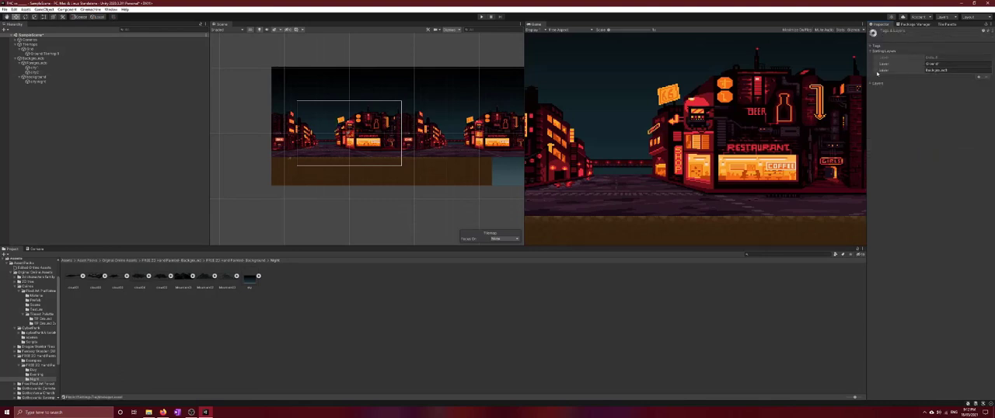
{"action": "left_click_drag", "start_coordinate": [877, 72], "coordinate": [876, 67]}
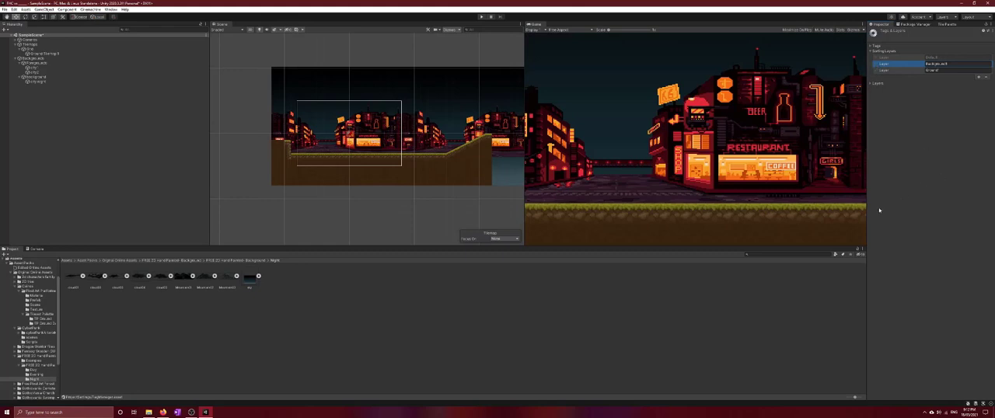
{"action": "left_click", "coordinate": [808, 319]}
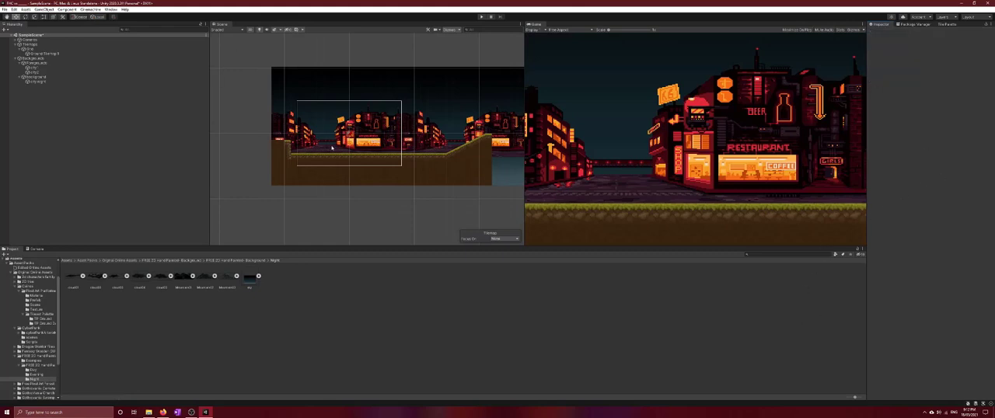
Add a new sorting layer named DeepBackground, starting from the city night sky sprite's renderer settings
{"action": "left_click", "coordinate": [35, 77]}
{"action": "left_click", "coordinate": [37, 82]}
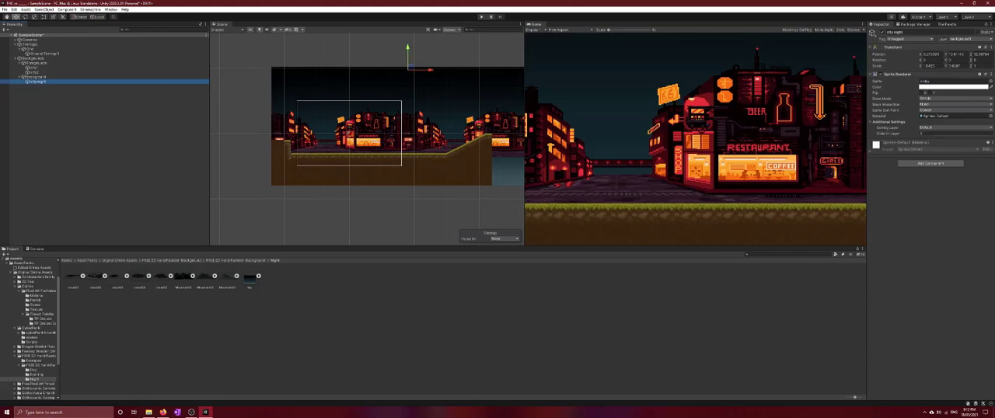
{"action": "left_click", "coordinate": [957, 128]}
{"action": "left_click", "coordinate": [944, 158]}
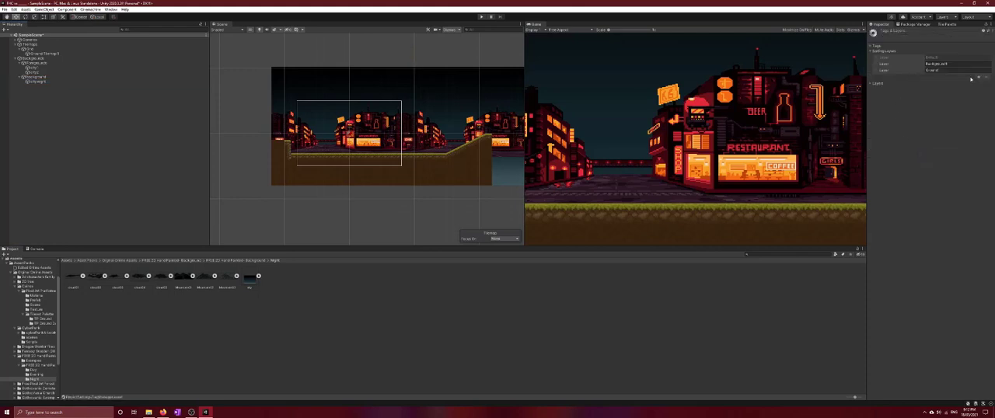
{"action": "left_click", "coordinate": [978, 78]}
{"action": "left_click", "coordinate": [947, 77]}
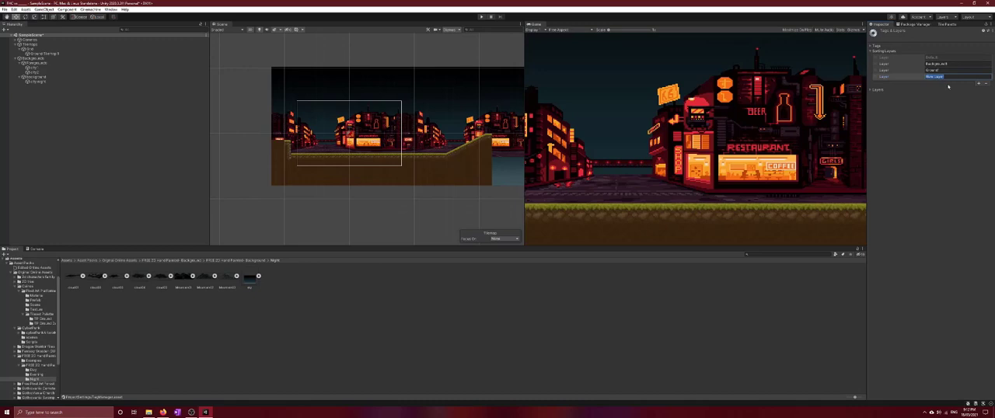
{"action": "type", "text": "Ci"}
{"action": "type", "text": "oseBackground"}
{"action": "key", "text": "Return"}
Set the city night sky sprite's sorting layer to DeepBackground
{"action": "left_click", "coordinate": [179, 81]}
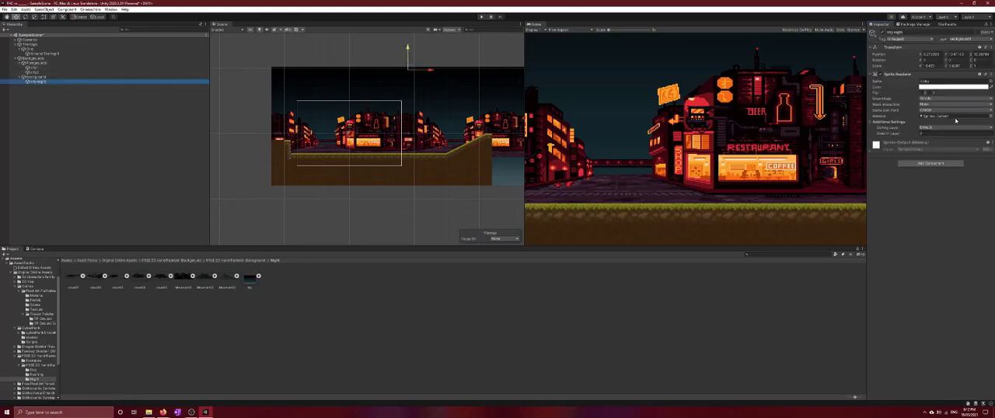
{"action": "left_click", "coordinate": [937, 127]}
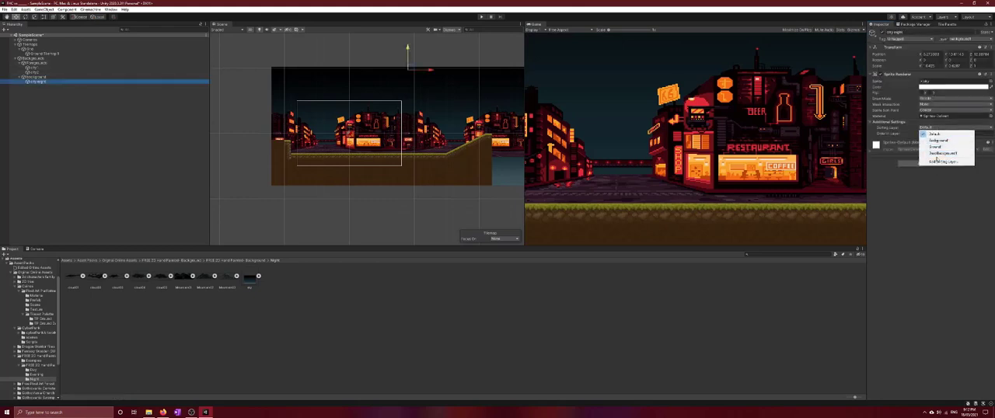
{"action": "left_click", "coordinate": [933, 152]}
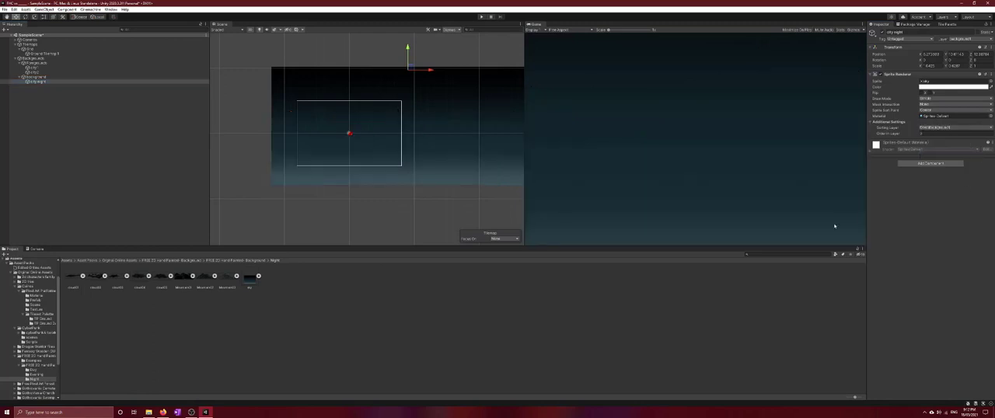
Move the DeepBackground sorting layer above Background in the sorting layer list
{"action": "left_click", "coordinate": [951, 130]}
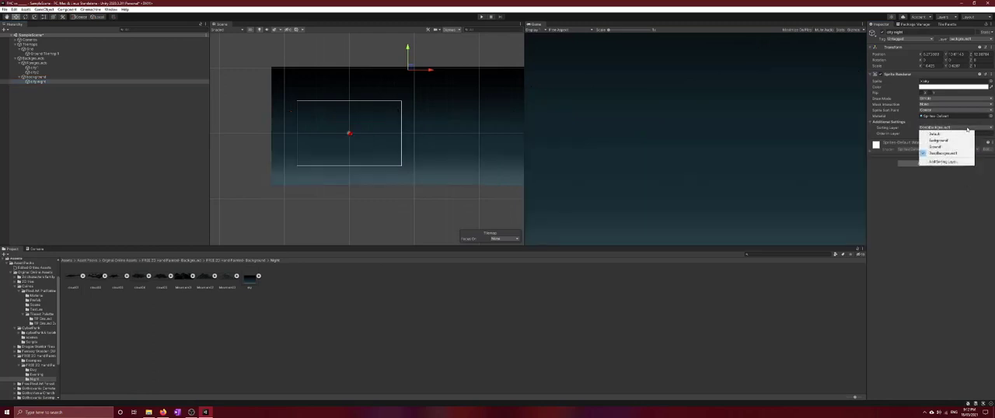
{"action": "left_click", "coordinate": [941, 164]}
{"action": "left_click_drag", "start_coordinate": [886, 77], "coordinate": [917, 68]}
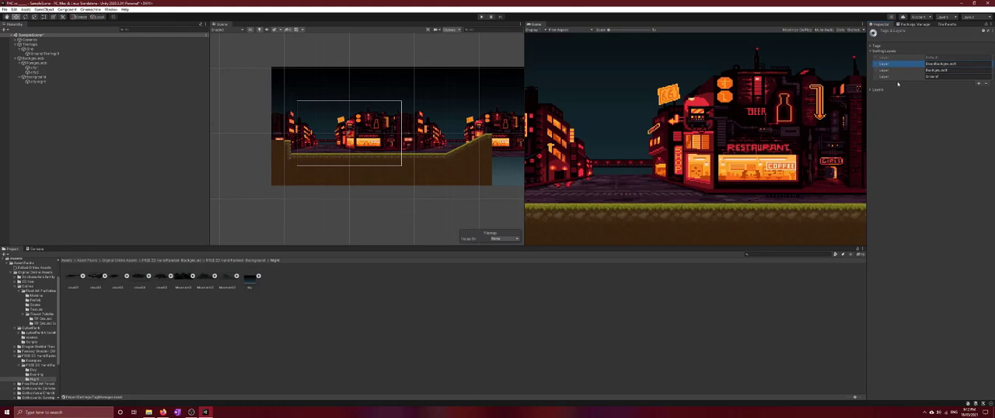
{"action": "left_click", "coordinate": [624, 350]}
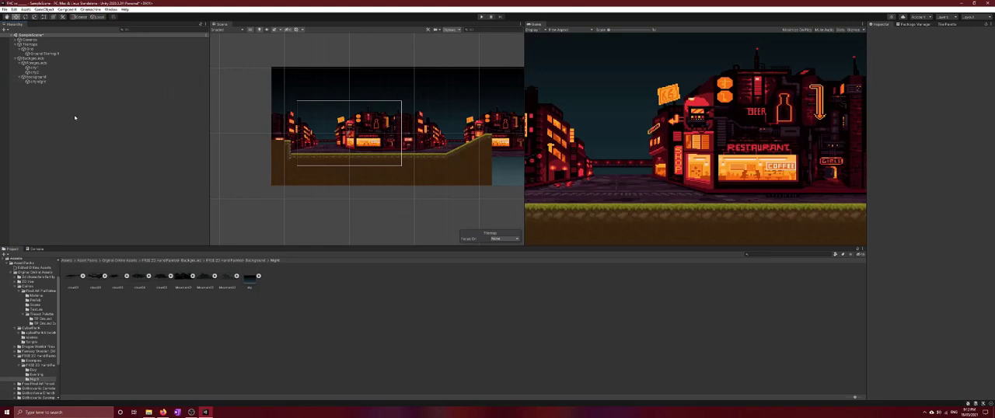
Add the first frame of the yellow character sprite sheet from the 2D characters Sprites folder to the scene
{"action": "left_click", "coordinate": [82, 261]}
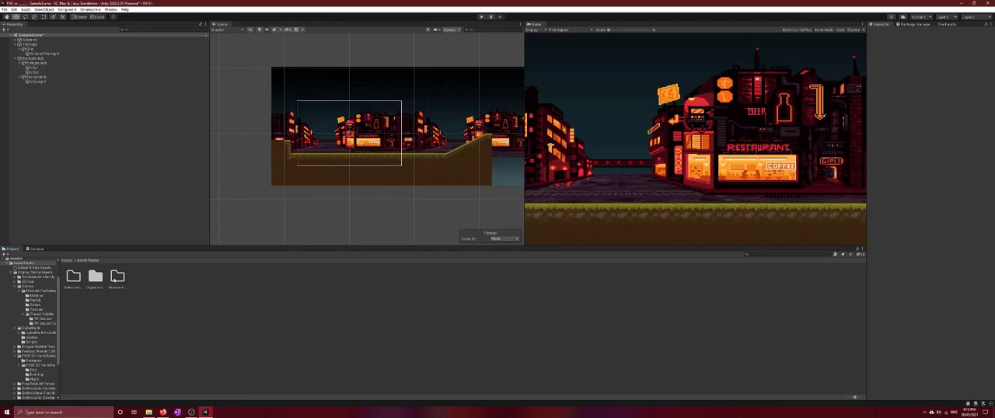
{"action": "double_click", "coordinate": [94, 276]}
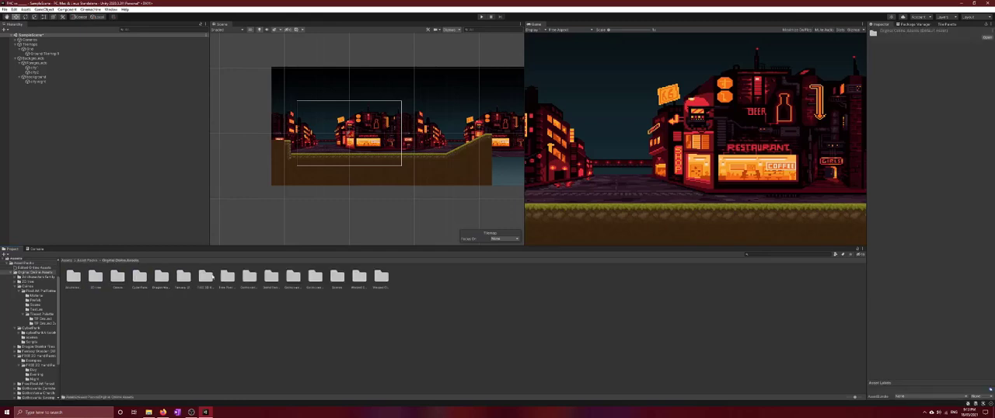
{"action": "double_click", "coordinate": [73, 276]}
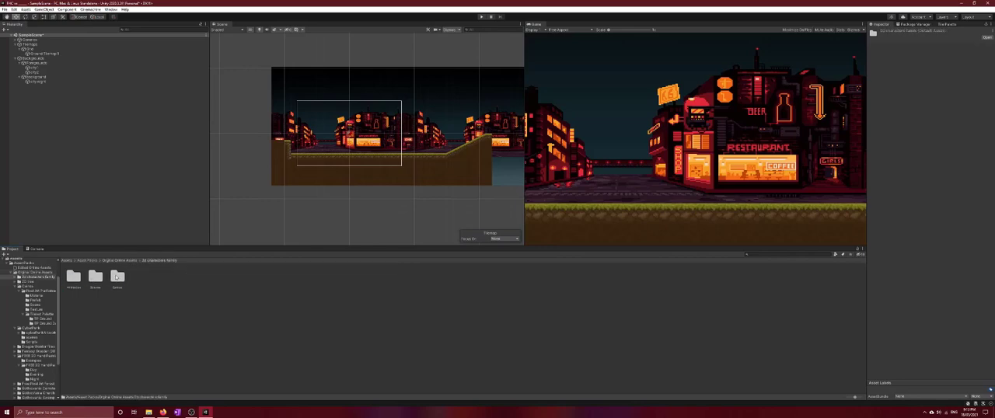
{"action": "double_click", "coordinate": [117, 276]}
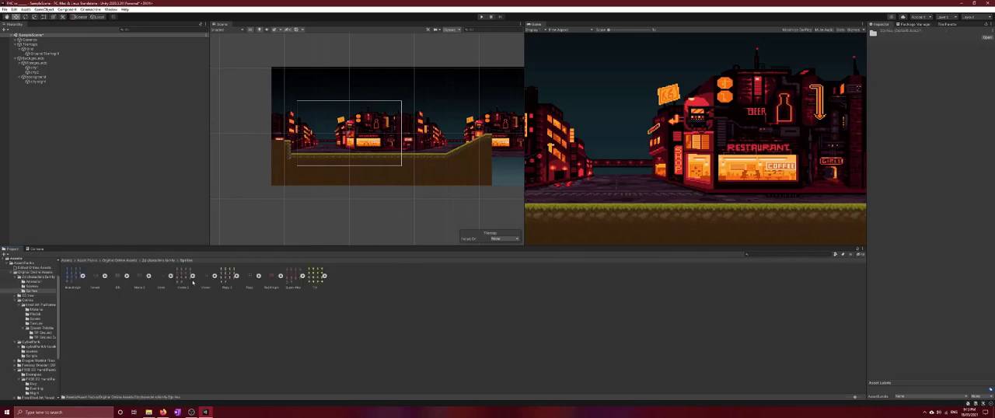
{"action": "left_click", "coordinate": [324, 275]}
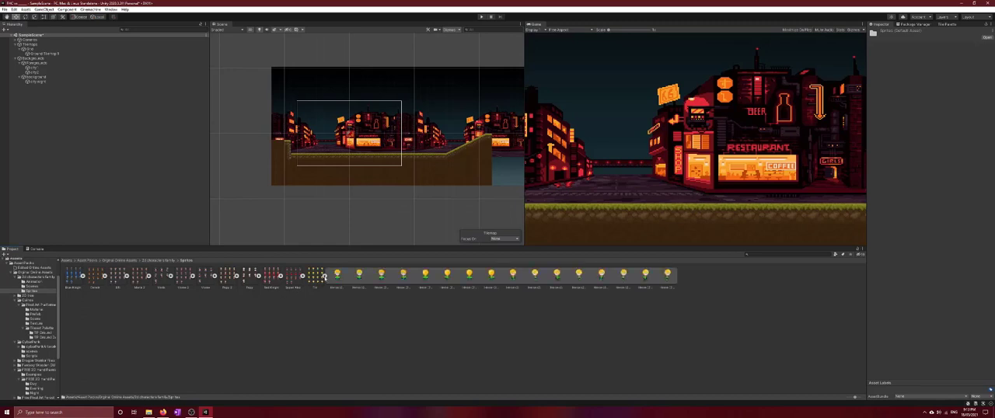
{"action": "left_click", "coordinate": [324, 275]}
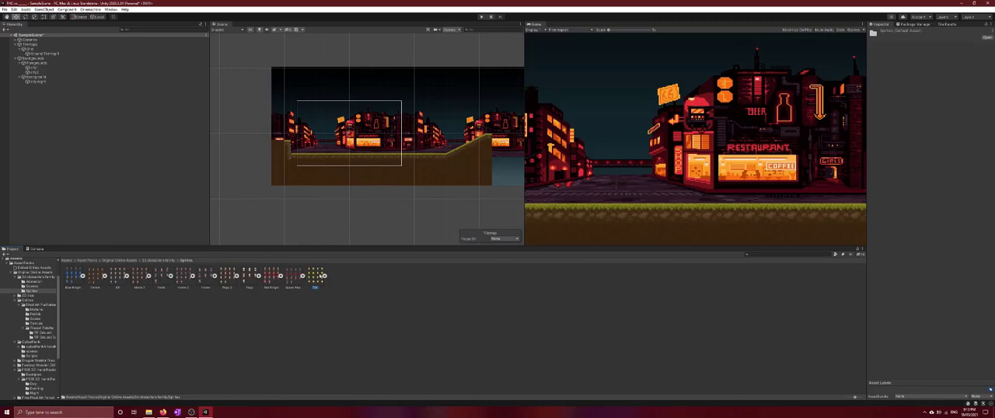
{"action": "left_click", "coordinate": [324, 276]}
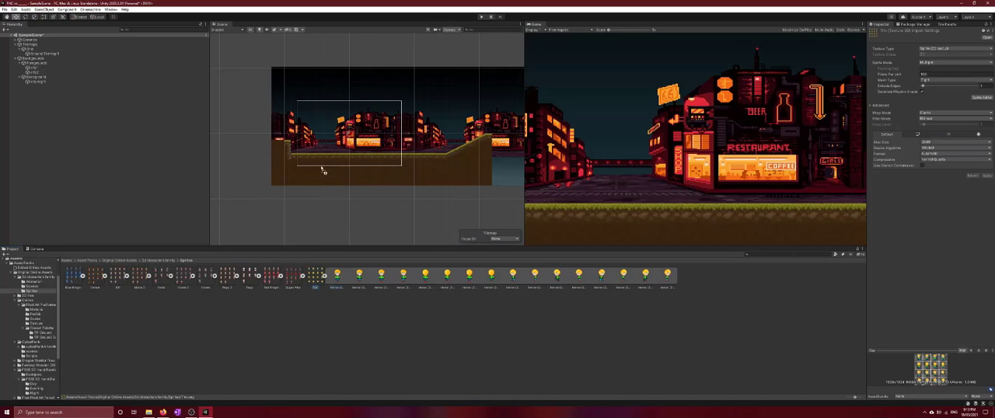
{"action": "left_click_drag", "start_coordinate": [63, 104], "coordinate": [61, 101]}
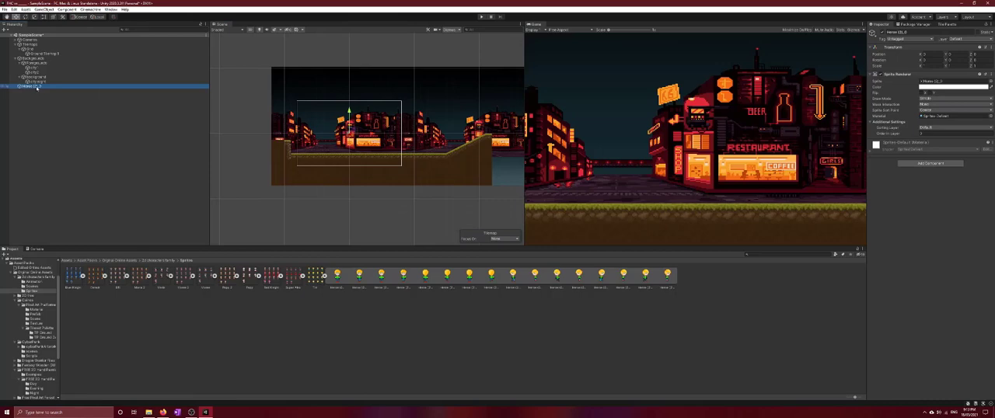
Create an empty child object named MainCharacter under the new character sprite
{"action": "right_click", "coordinate": [36, 87]}
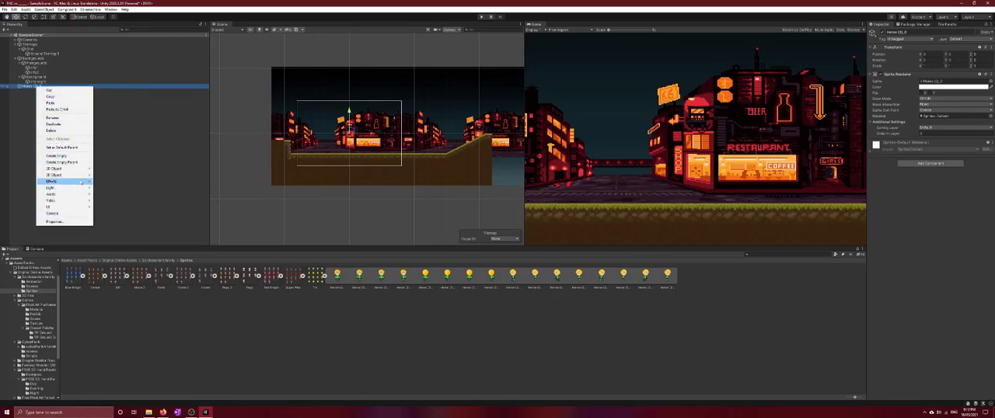
{"action": "left_click", "coordinate": [71, 158]}
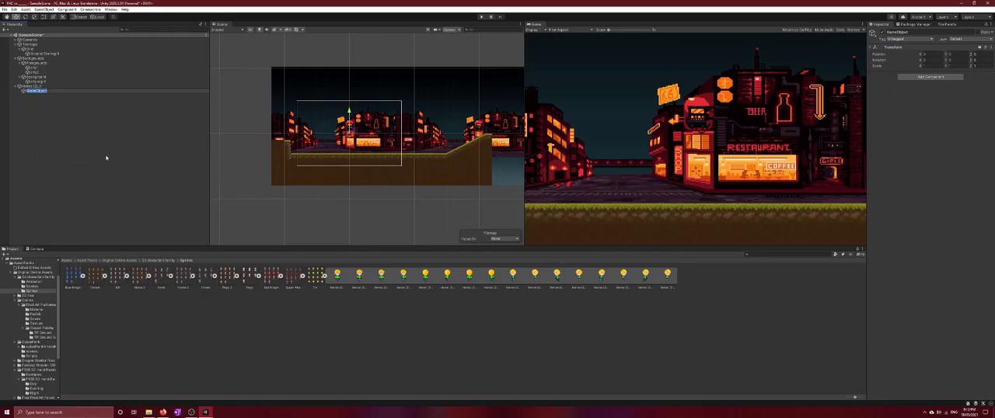
{"action": "type", "text": "MainCharacter"}
{"action": "left_click", "coordinate": [67, 122]}
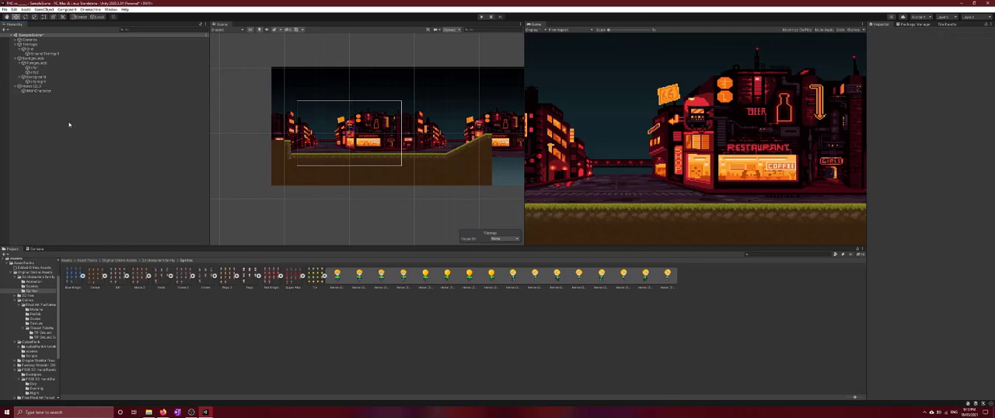
Rename the empty object Characters, move it to the top level, and nest the character sprite under it
{"action": "left_click", "coordinate": [35, 92]}
{"action": "right_click", "coordinate": [35, 92]}
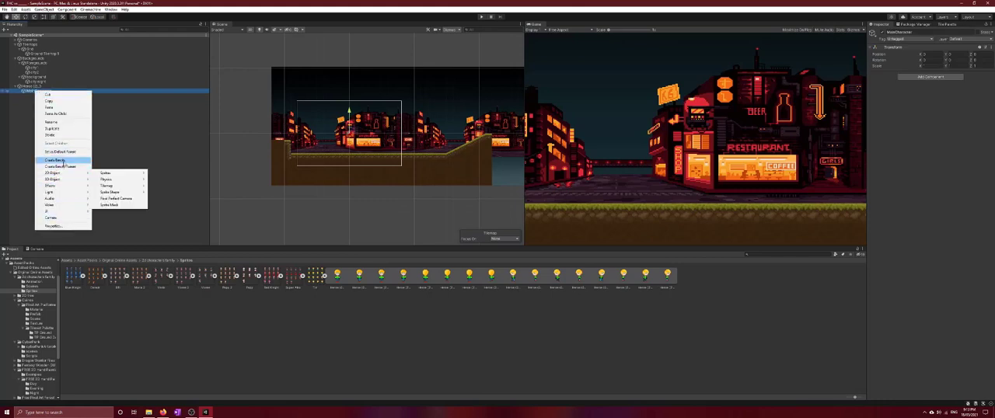
{"action": "left_click", "coordinate": [65, 123]}
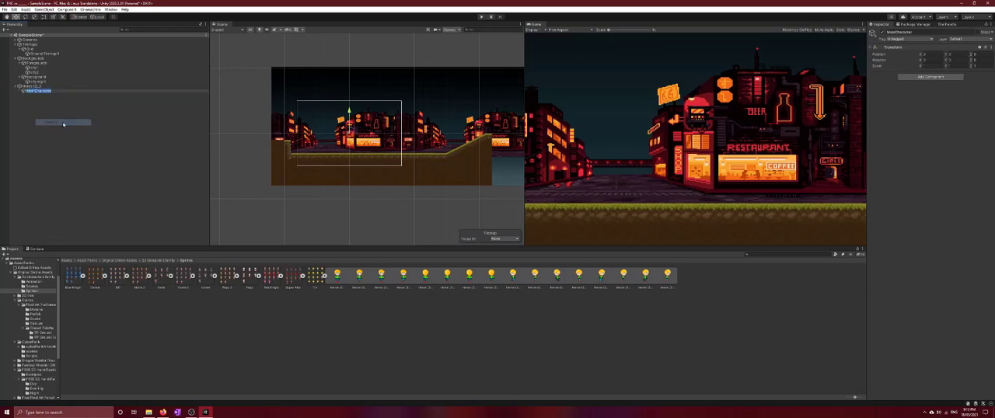
{"action": "type", "text": "Character"}
{"action": "key", "text": "Return"}
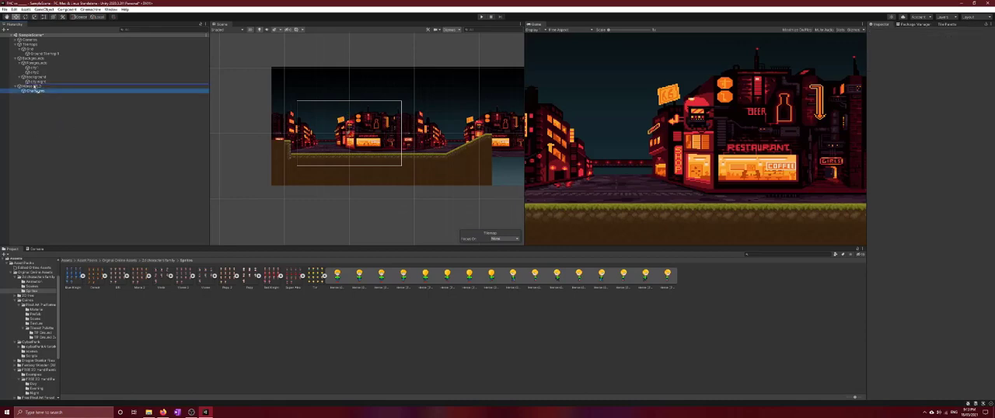
{"action": "left_click_drag", "start_coordinate": [23, 87], "coordinate": [25, 85]}
{"action": "left_click", "coordinate": [24, 91]}
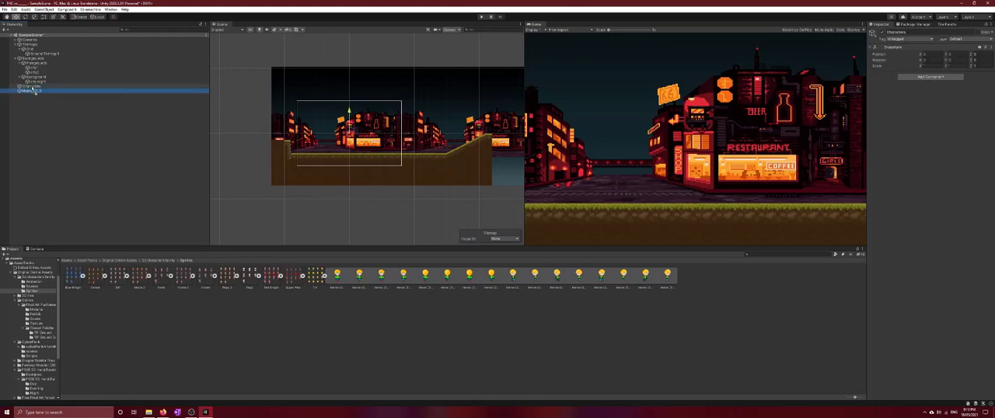
Rename the character sprite Main, and collapse the Backgrounds and Tilemaps groups in the hierarchy
{"action": "right_click", "coordinate": [35, 91]}
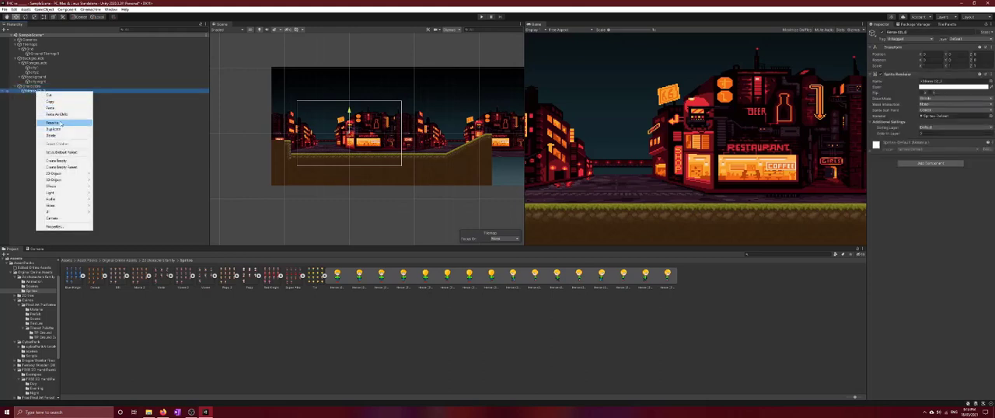
{"action": "left_click", "coordinate": [65, 122]}
{"action": "type", "text": "Hero"}
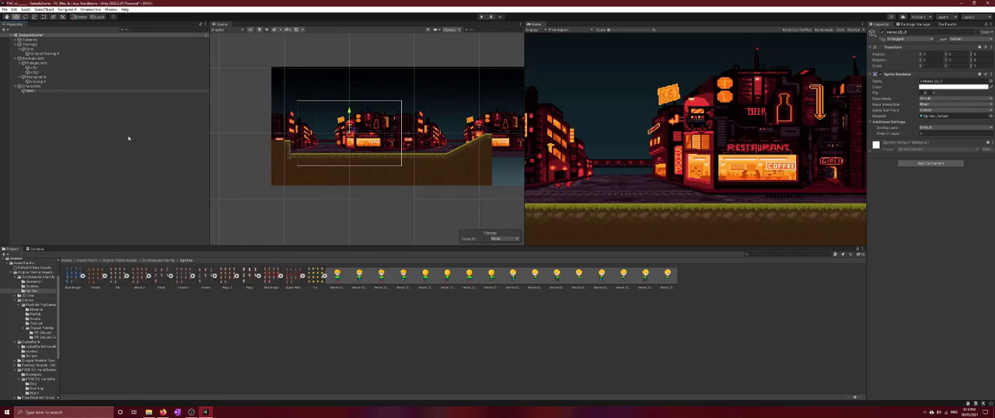
{"action": "left_click", "coordinate": [31, 91]}
{"action": "right_click", "coordinate": [34, 91]}
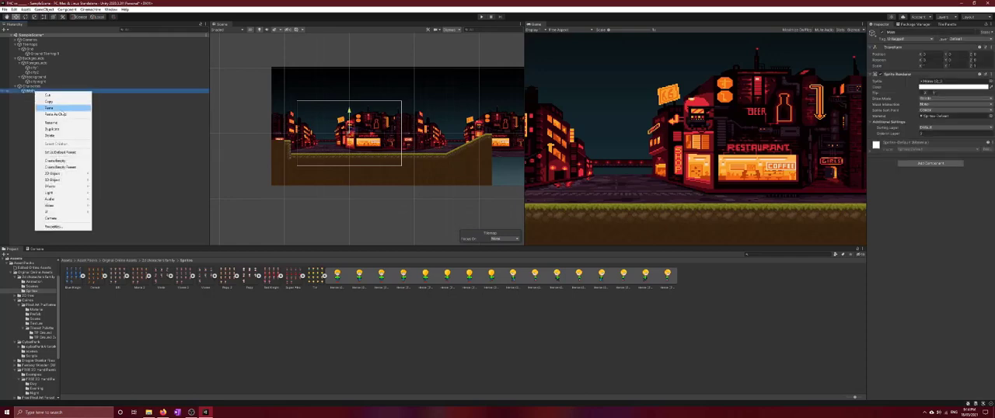
{"action": "left_click", "coordinate": [144, 130]}
{"action": "left_click", "coordinate": [15, 59]}
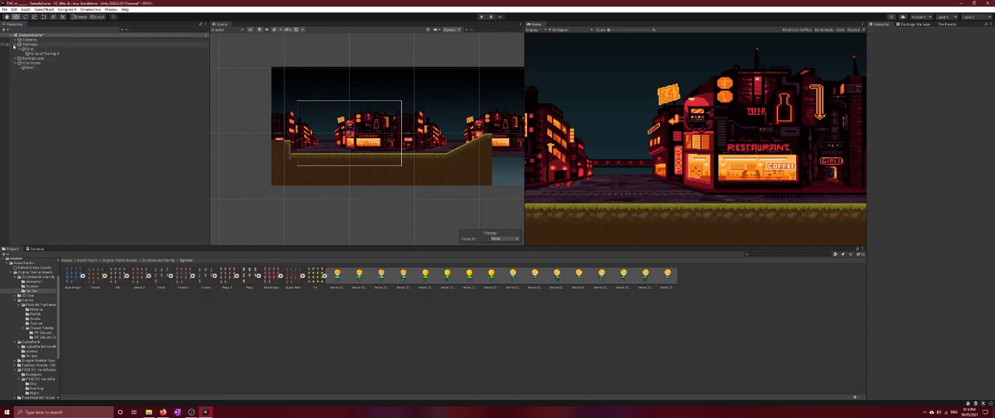
{"action": "left_click", "coordinate": [17, 44]}
Add a new sorting layer named Player below Ground in the sorting layers list
{"action": "left_click", "coordinate": [29, 58]}
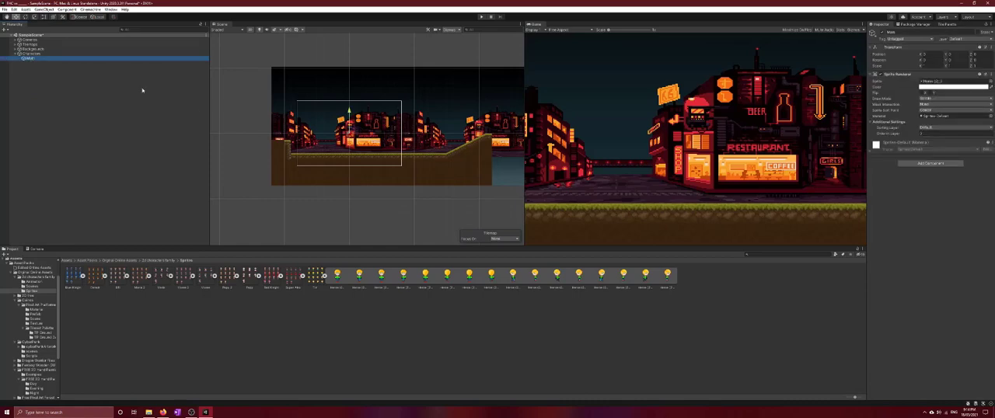
{"action": "scroll", "coordinate": [381, 161], "scroll_direction": "up", "scroll_amount": 3}
{"action": "scroll", "coordinate": [371, 163], "scroll_direction": "down", "scroll_amount": 4}
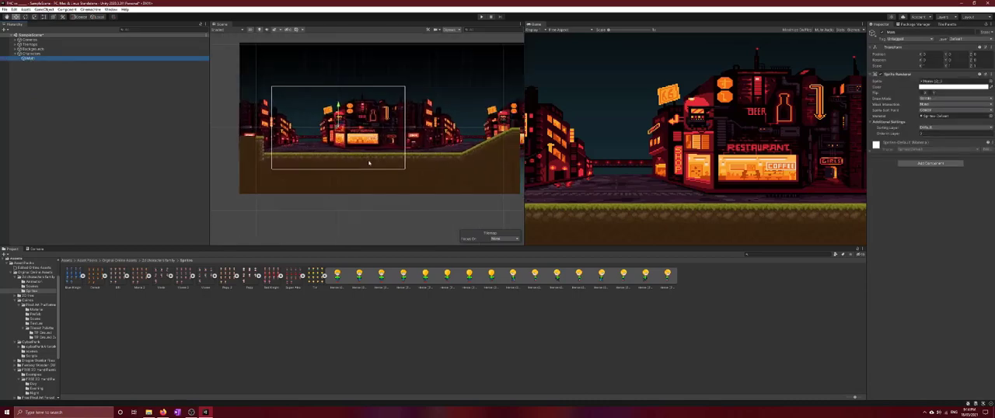
{"action": "left_click", "coordinate": [932, 128]}
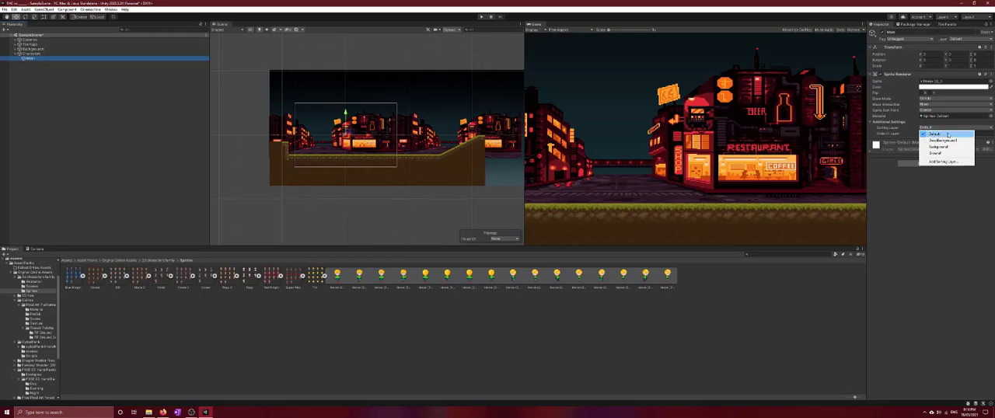
{"action": "left_click", "coordinate": [944, 162]}
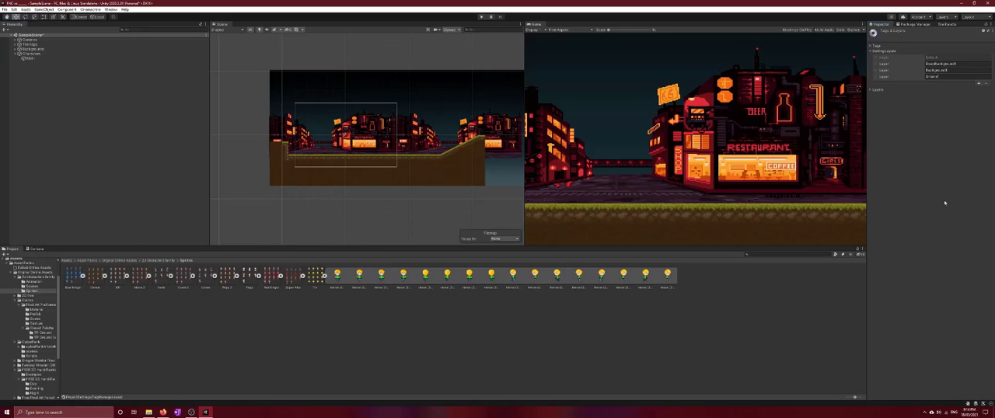
{"action": "left_click", "coordinate": [977, 83]}
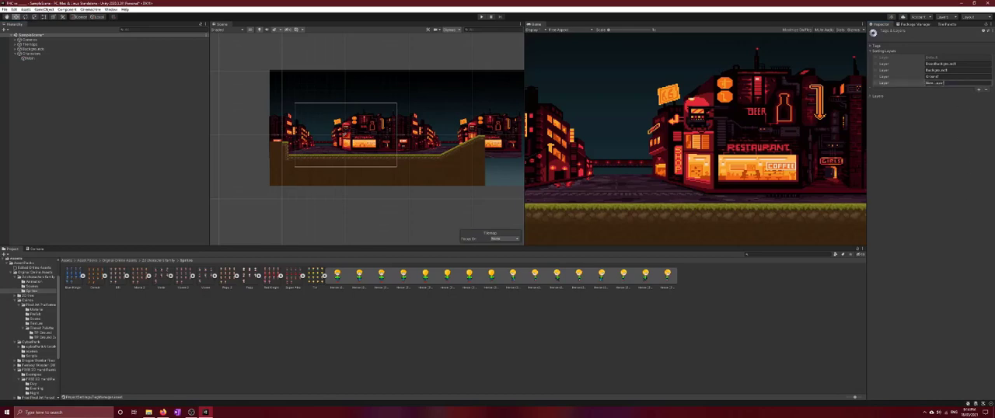
{"action": "left_click", "coordinate": [945, 82]}
{"action": "type", "text": "F"}
{"action": "type", "text": "layer"}
{"action": "key", "text": "Return"}
Set the Main character sprite's sorting layer to Player
{"action": "left_click", "coordinate": [36, 58]}
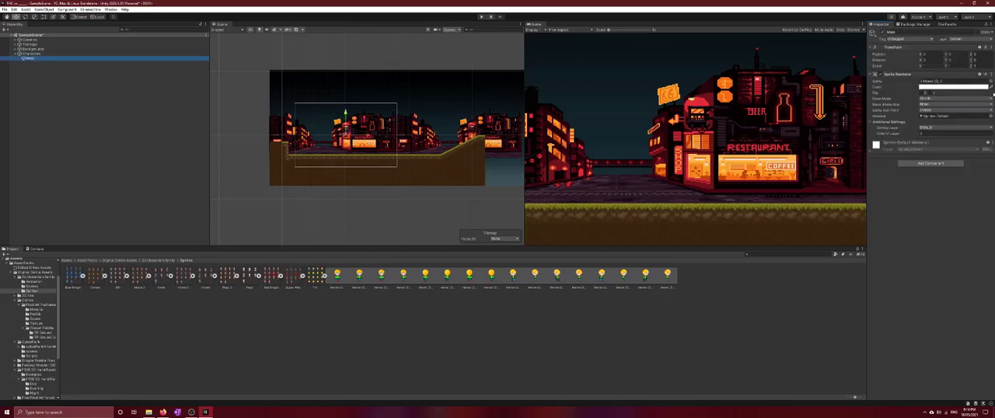
{"action": "left_click", "coordinate": [937, 127]}
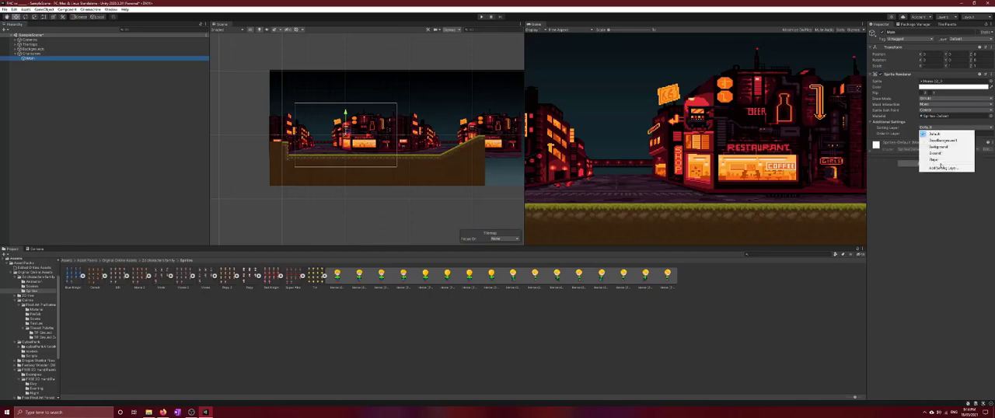
{"action": "left_click", "coordinate": [939, 160]}
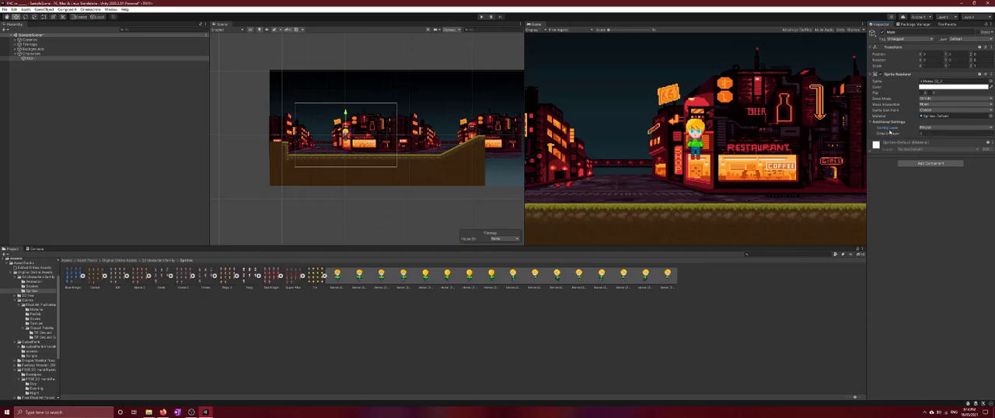
Try the Background sorting layer with order in layer 1 on the Main sprite, and return it to the Player sorting layer
{"action": "left_click", "coordinate": [937, 128]}
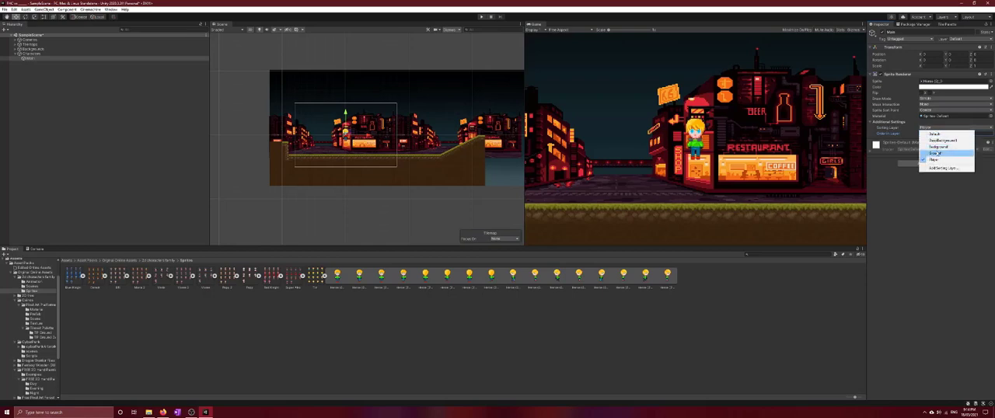
{"action": "left_click", "coordinate": [938, 146]}
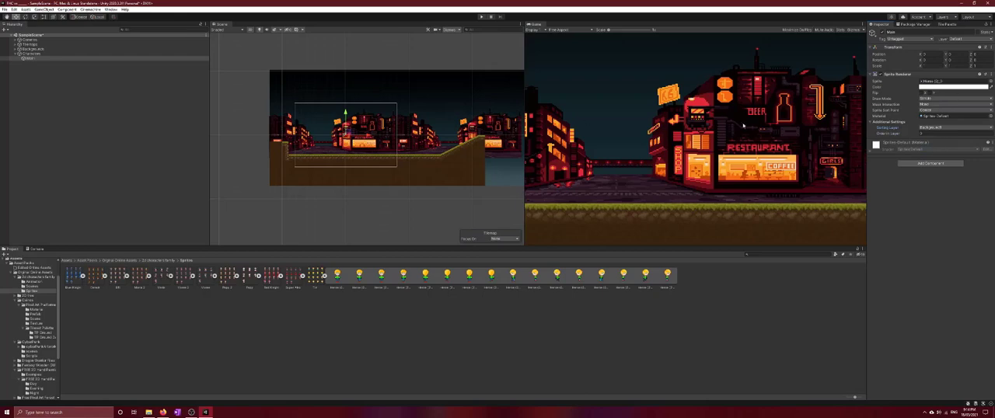
{"action": "left_click_drag", "start_coordinate": [932, 133], "coordinate": [909, 136]}
{"action": "type", "text": "1"}
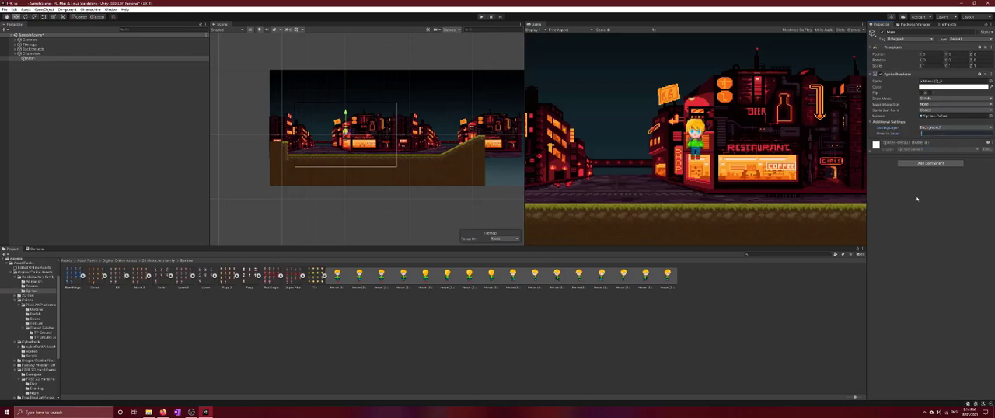
{"action": "left_click", "coordinate": [944, 127]}
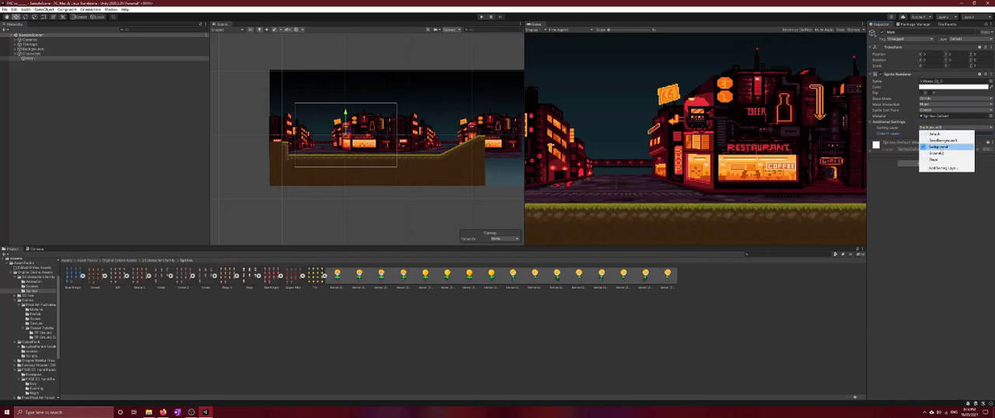
{"action": "left_click", "coordinate": [935, 159]}
Add a new object layer named Player as User Layer 9
{"action": "left_click", "coordinate": [955, 39]}
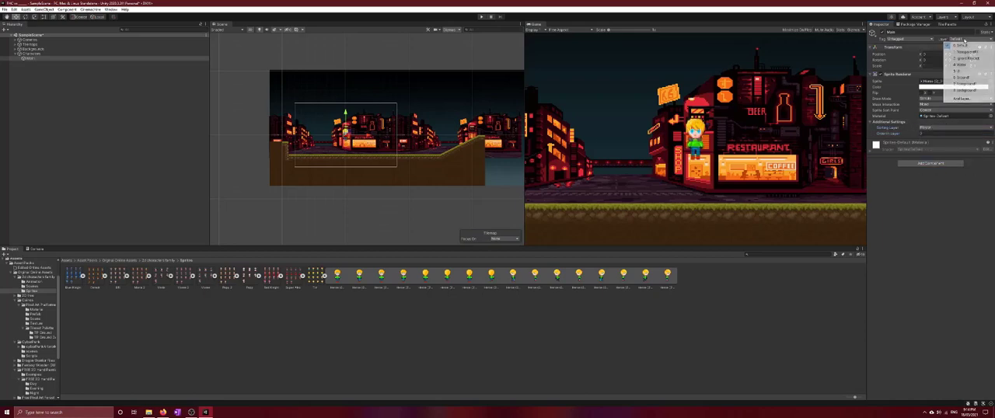
{"action": "left_click", "coordinate": [961, 100]}
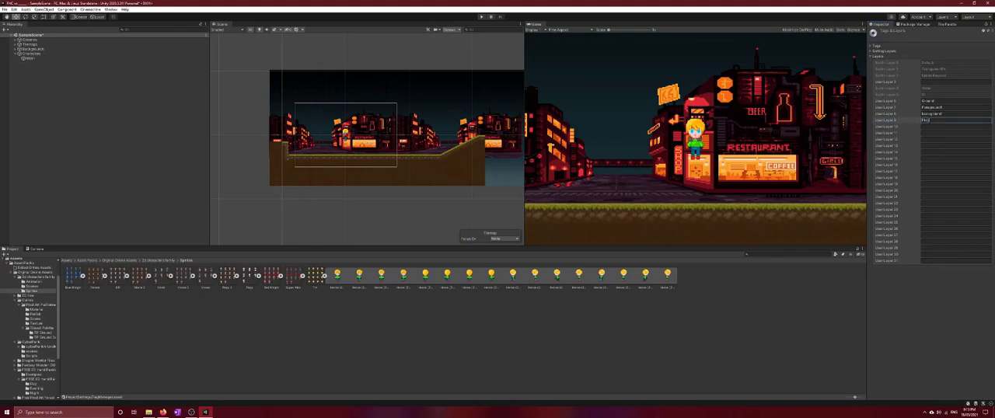
{"action": "key", "text": "Return"}
{"action": "left_click", "coordinate": [889, 121]}
{"action": "left_click", "coordinate": [729, 297]}
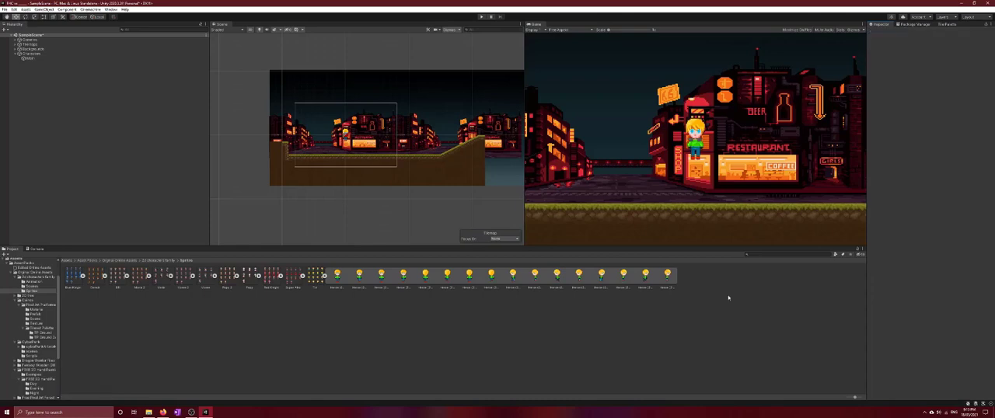
Assign the Main sprite to the Player object layer and move it onto the grass near the left edge of the camera frame
{"action": "left_click", "coordinate": [29, 58]}
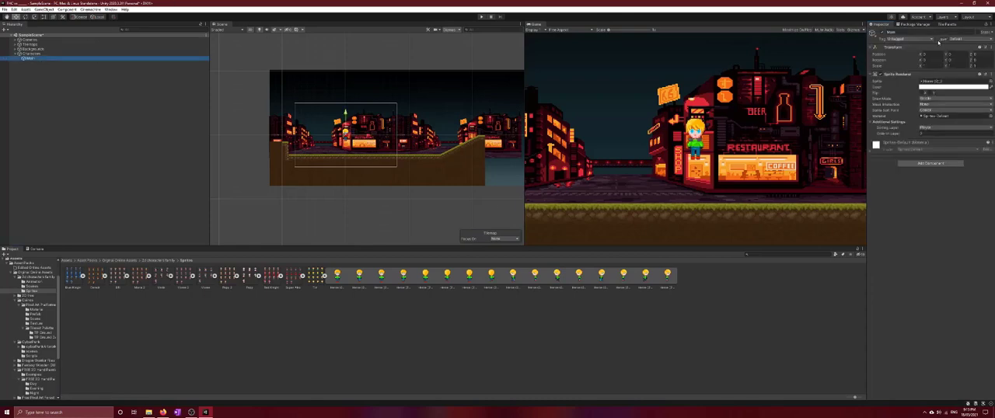
{"action": "left_click", "coordinate": [961, 39]}
{"action": "left_click", "coordinate": [961, 96]}
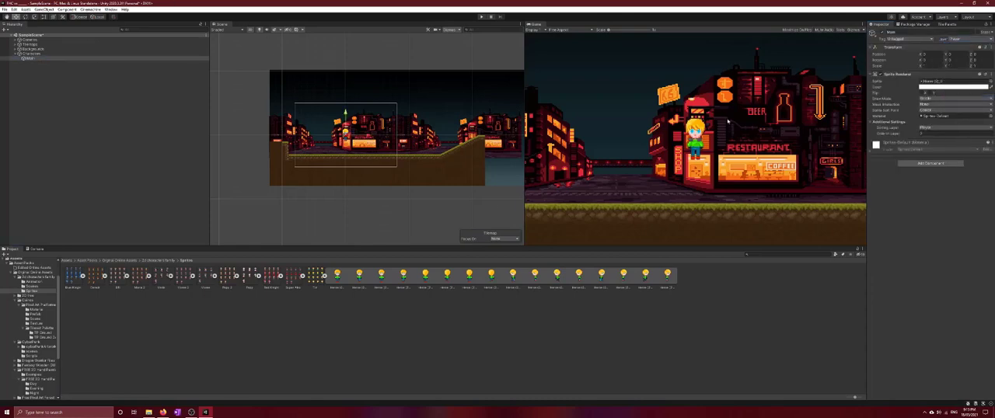
{"action": "left_click_drag", "start_coordinate": [368, 137], "coordinate": [328, 142]}
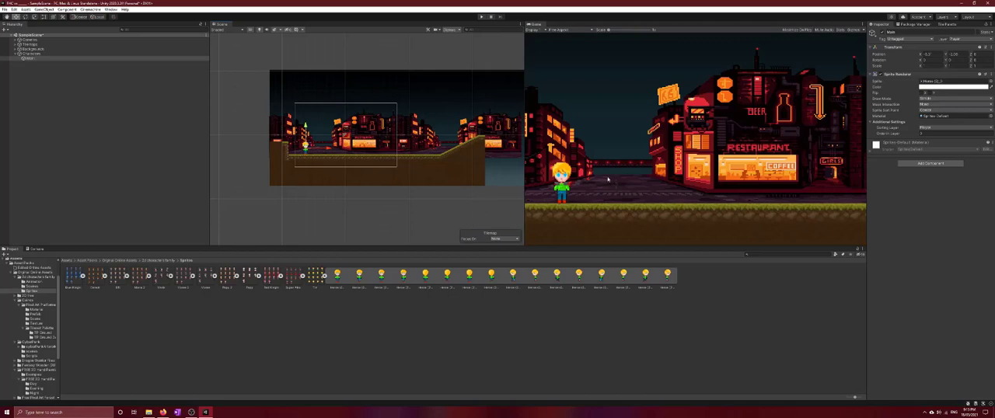
Create two empty child objects under Main, named Ceiling Check and Ground Check
{"action": "left_click", "coordinate": [31, 59]}
{"action": "right_click", "coordinate": [31, 60]}
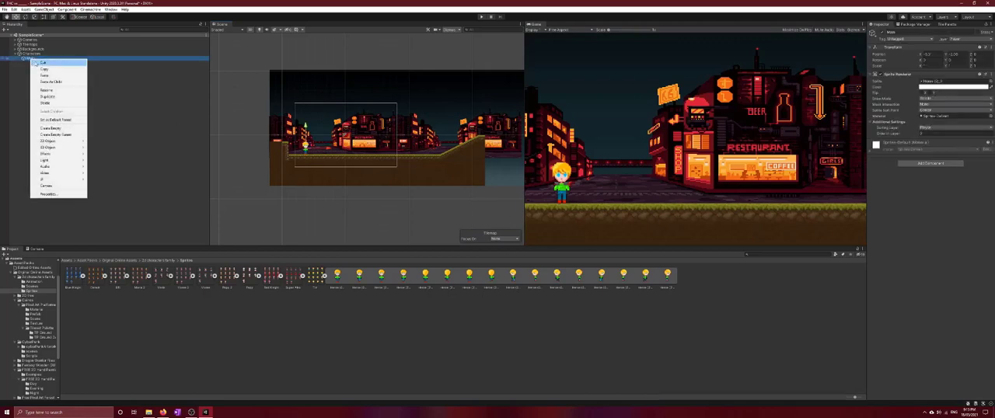
{"action": "left_click", "coordinate": [58, 129]}
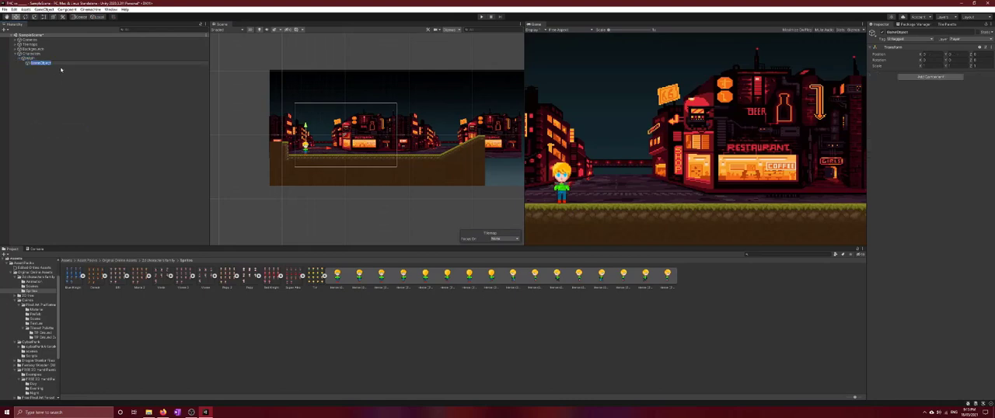
{"action": "type", "text": "Bod"}
{"action": "right_click", "coordinate": [44, 60]}
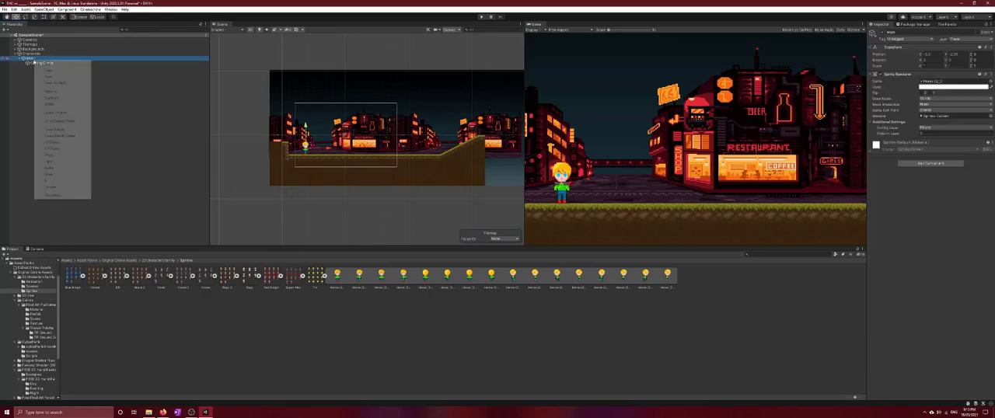
{"action": "left_click", "coordinate": [75, 129]}
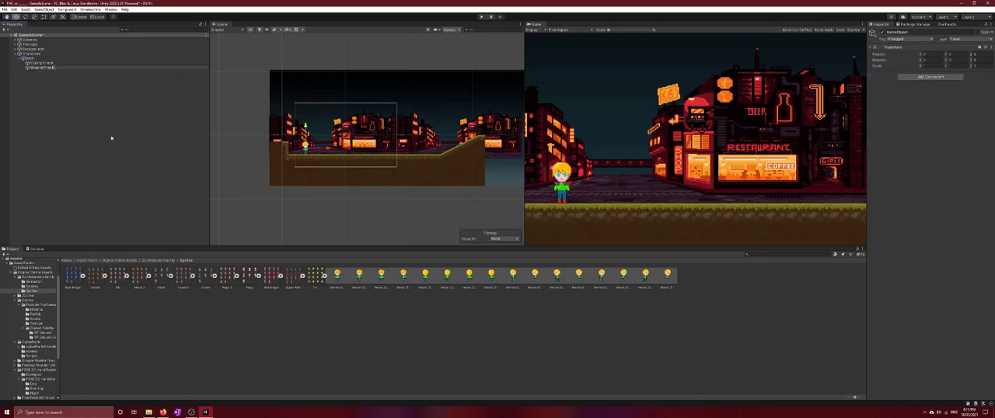
Move Ceiling Check up to the top of the character's head and Ground Check down to its feet
{"action": "double_click", "coordinate": [124, 58]}
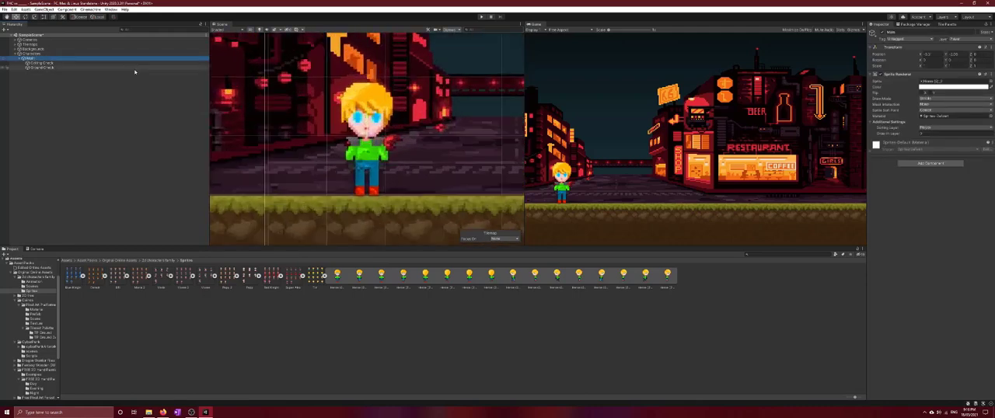
{"action": "left_click", "coordinate": [43, 62]}
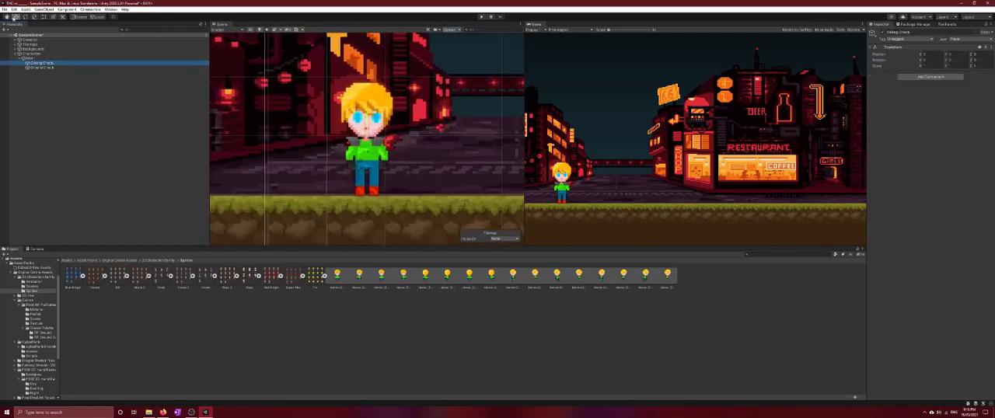
{"action": "left_click_drag", "start_coordinate": [368, 116], "coordinate": [368, 64]}
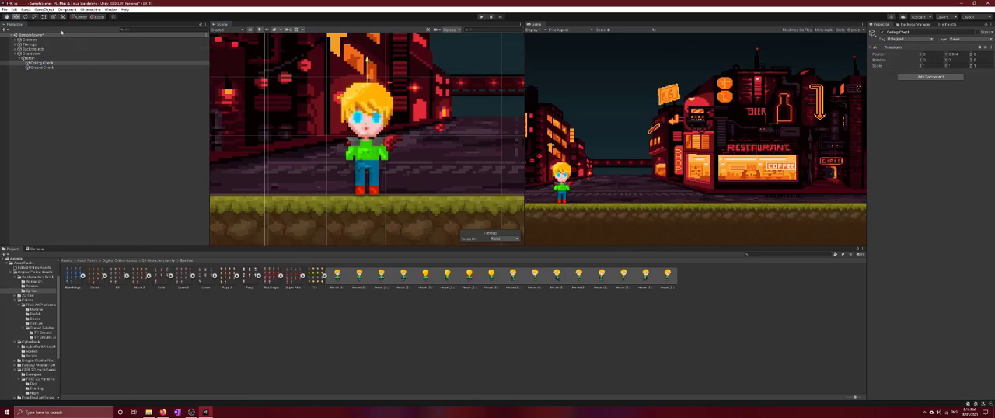
{"action": "left_click", "coordinate": [40, 67]}
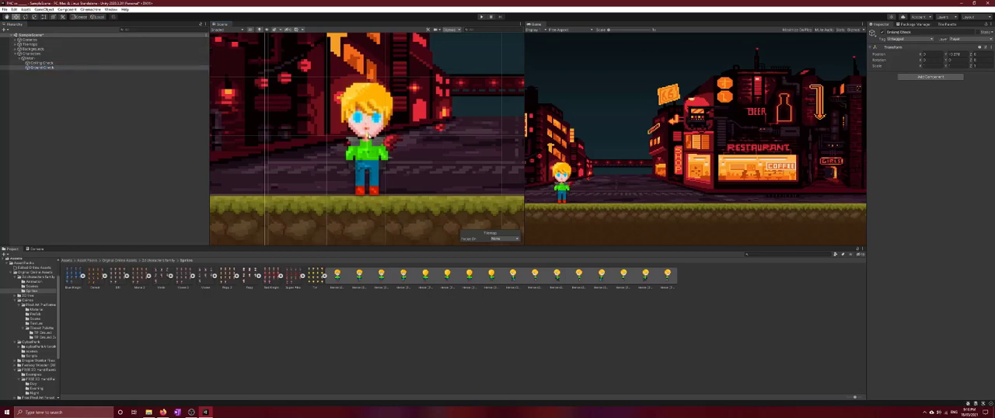
{"action": "left_click_drag", "start_coordinate": [366, 145], "coordinate": [367, 172]}
Save the project
{"action": "left_click", "coordinate": [109, 124]}
{"action": "left_click", "coordinate": [4, 10]}
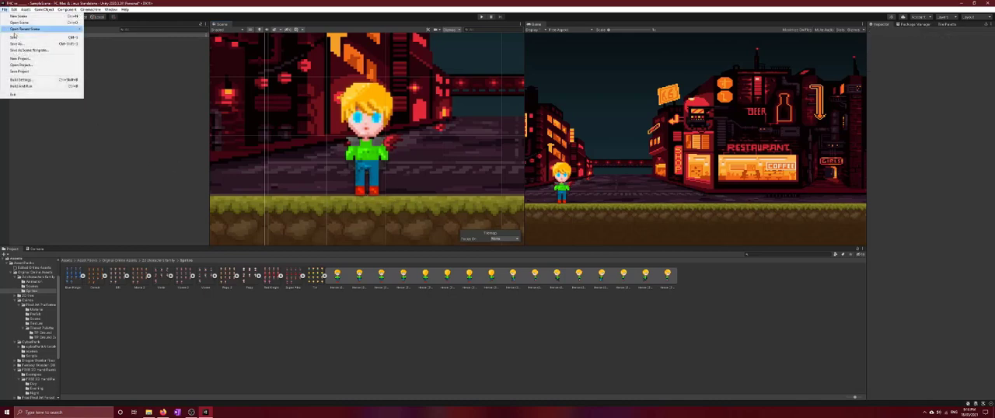
{"action": "left_click", "coordinate": [21, 72]}
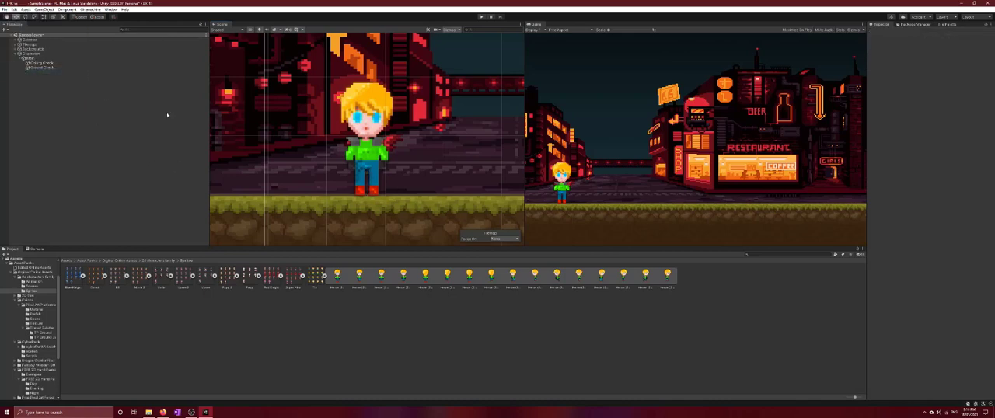
Add a Box Collider 2D component to the Main character
{"action": "left_click", "coordinate": [31, 58]}
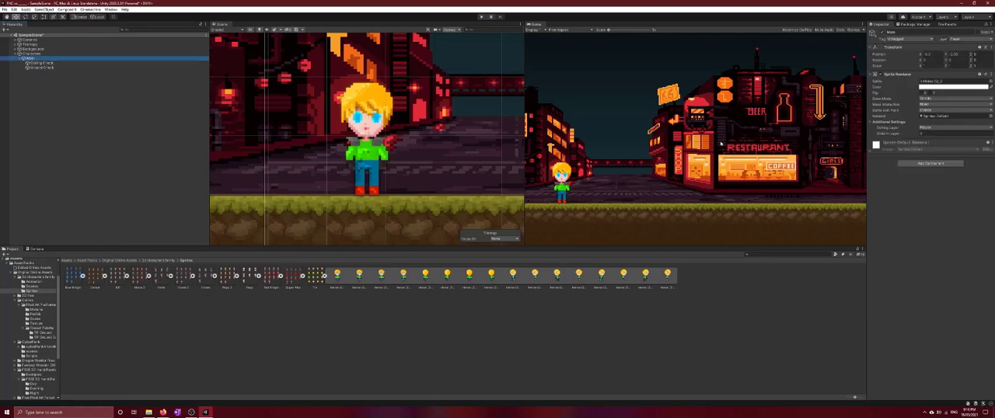
{"action": "left_click", "coordinate": [931, 164]}
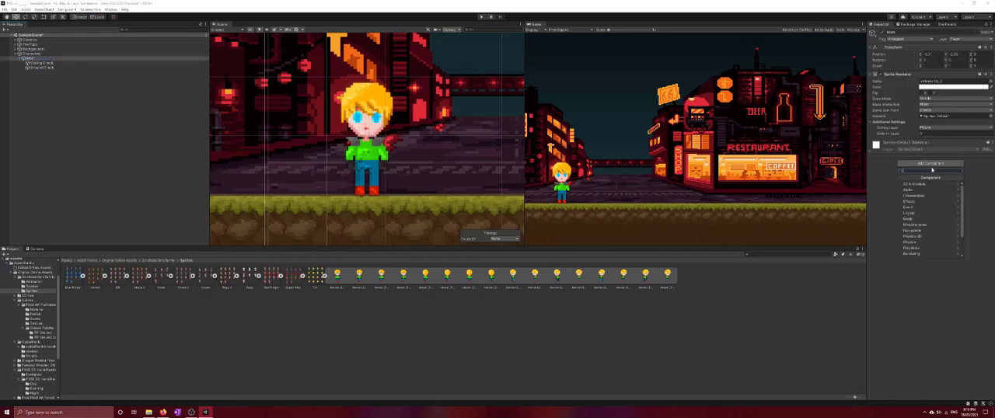
{"action": "left_click", "coordinate": [923, 236]}
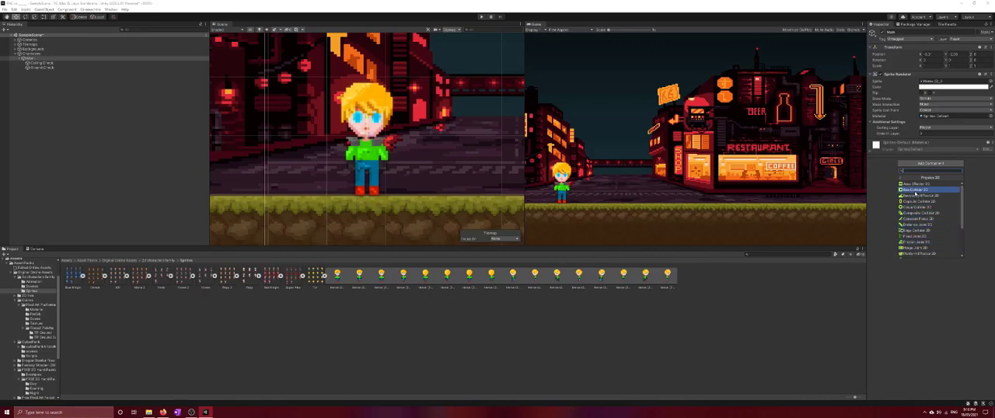
{"action": "left_click", "coordinate": [916, 190]}
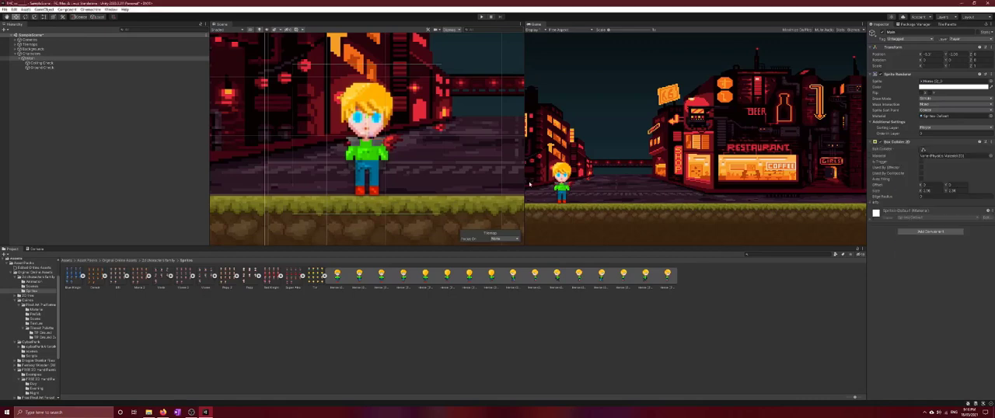
Resize the box collider to fit the character's width, reaching from the top of the hair down to the waist
{"action": "left_click", "coordinate": [923, 150]}
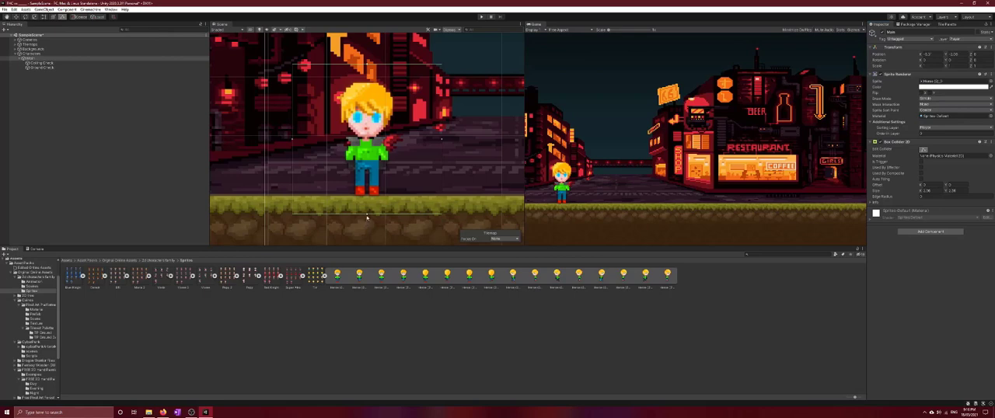
{"action": "left_click_drag", "start_coordinate": [368, 216], "coordinate": [378, 168]}
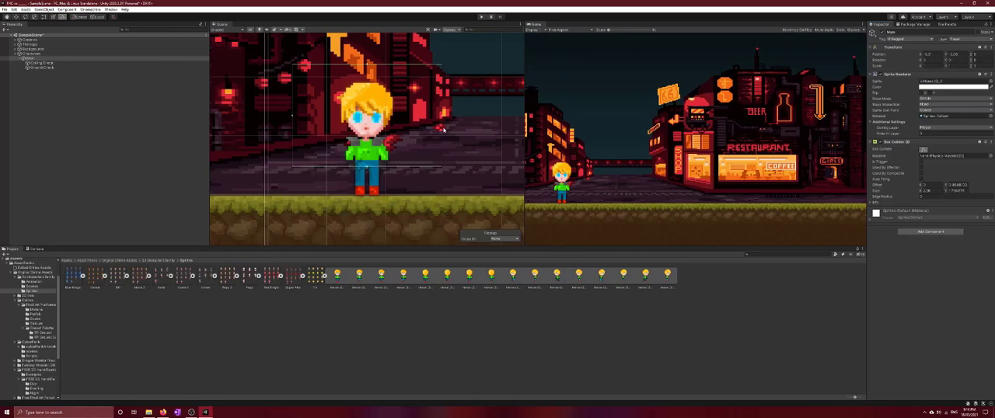
{"action": "left_click_drag", "start_coordinate": [441, 118], "coordinate": [394, 117]}
{"action": "left_click_drag", "start_coordinate": [293, 116], "coordinate": [341, 117]}
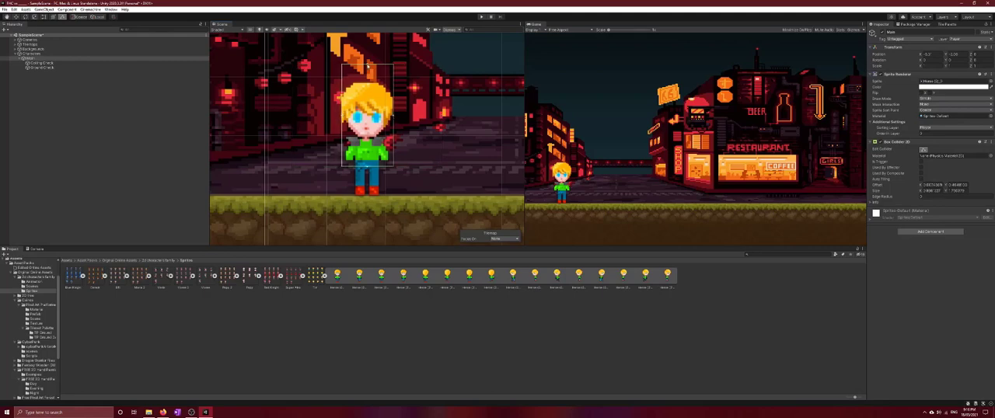
{"action": "left_click_drag", "start_coordinate": [367, 67], "coordinate": [367, 84]}
Add a Circle Collider 2D to the Main character and shrink it to fit around the legs, from waist to feet
{"action": "left_click", "coordinate": [930, 231]}
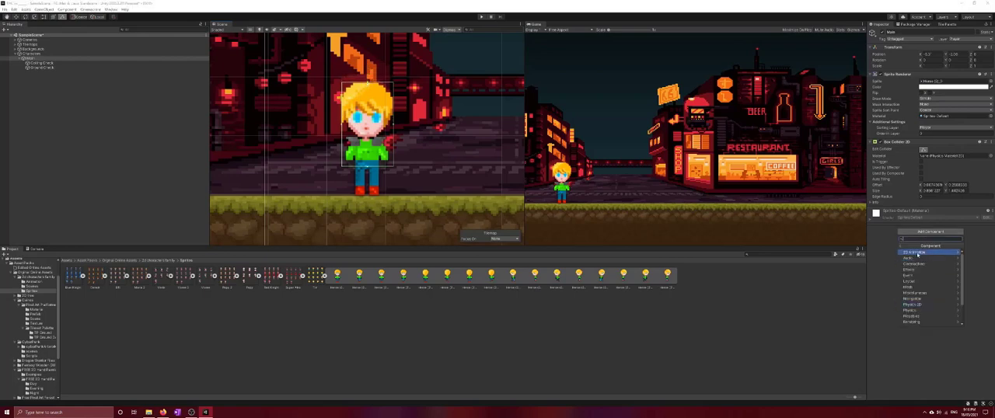
{"action": "left_click", "coordinate": [917, 305]}
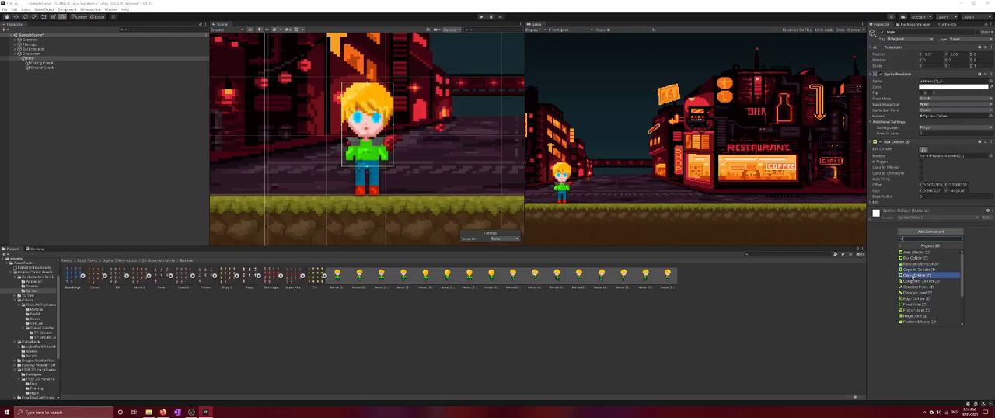
{"action": "left_click", "coordinate": [917, 272]}
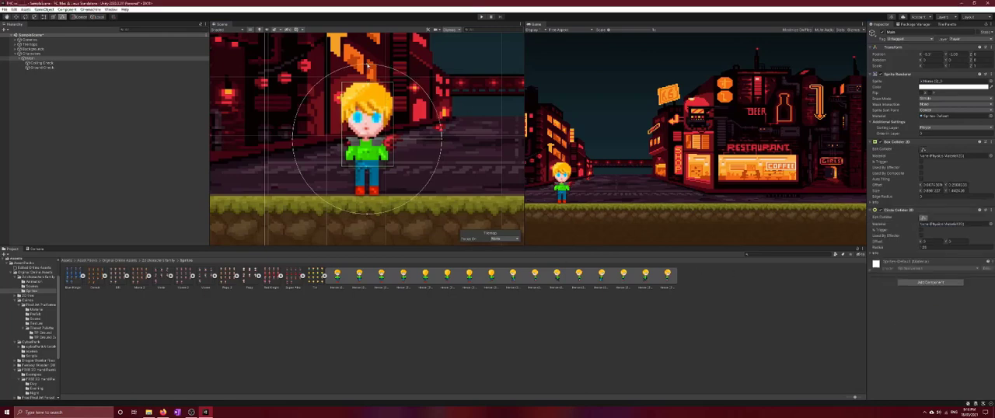
{"action": "left_click_drag", "start_coordinate": [368, 66], "coordinate": [365, 165]}
{"action": "left_click_drag", "start_coordinate": [367, 215], "coordinate": [370, 196]}
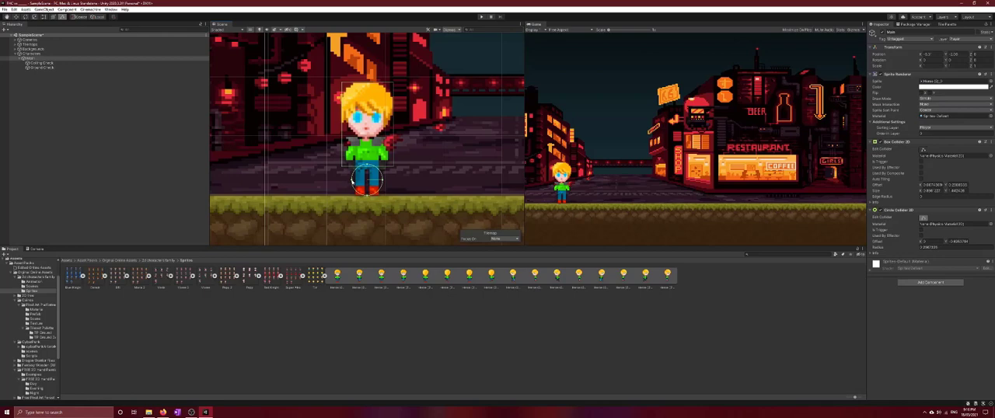
Add a Rigidbody 2D to the Main character and set its Collision Detection to Continuous
{"action": "left_click", "coordinate": [932, 281]}
{"action": "left_click", "coordinate": [914, 346]}
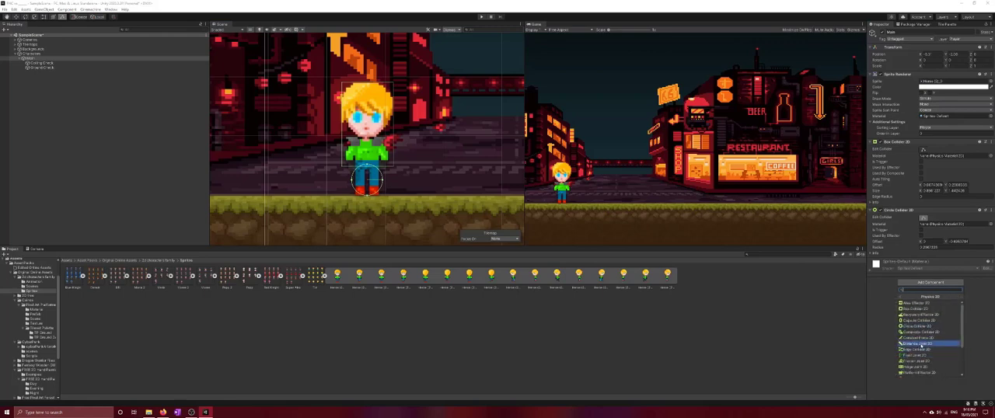
{"action": "scroll", "coordinate": [913, 345], "scroll_direction": "down", "scroll_amount": 3}
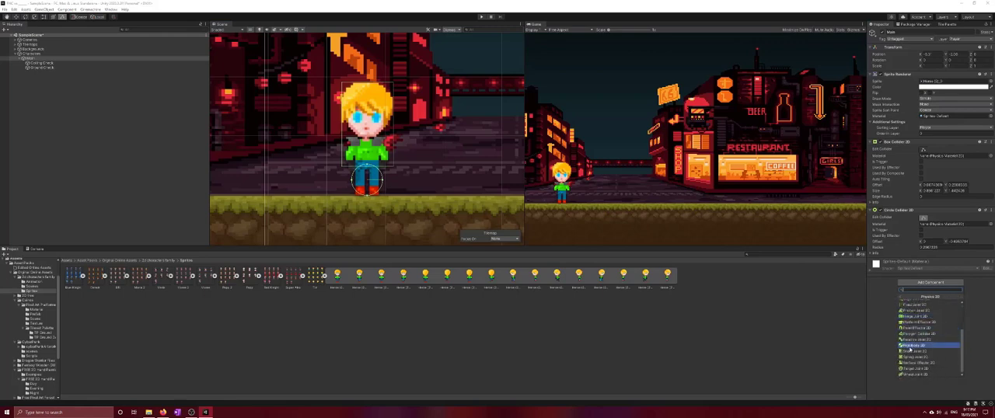
{"action": "left_click", "coordinate": [911, 347]}
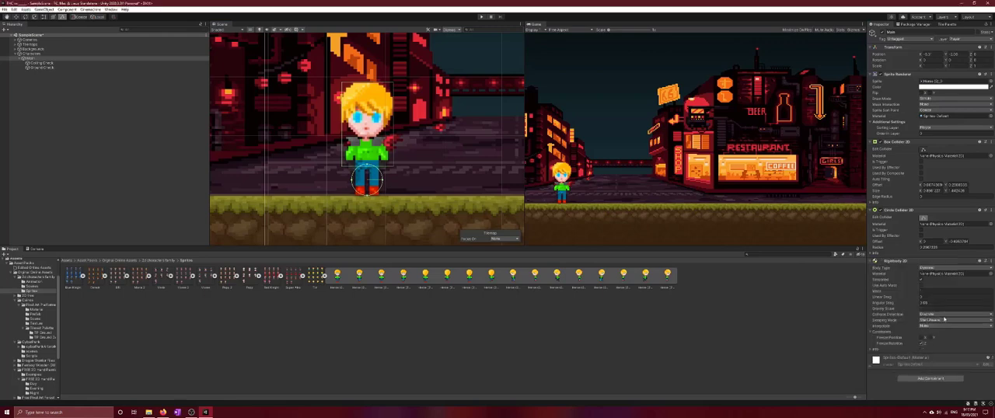
{"action": "left_click", "coordinate": [942, 314]}
{"action": "left_click", "coordinate": [549, 372]}
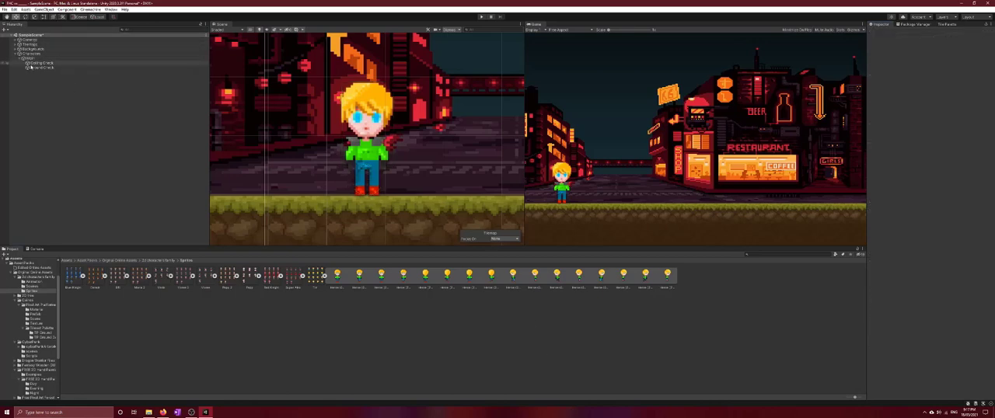
Raise the Main character above the ground in the scene
{"action": "scroll", "coordinate": [446, 101], "scroll_direction": "down", "scroll_amount": 5}
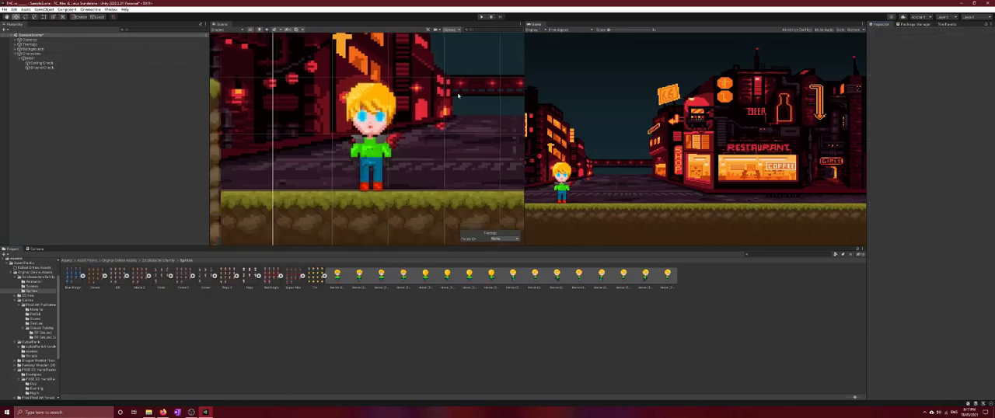
{"action": "scroll", "coordinate": [447, 102], "scroll_direction": "down", "scroll_amount": 1}
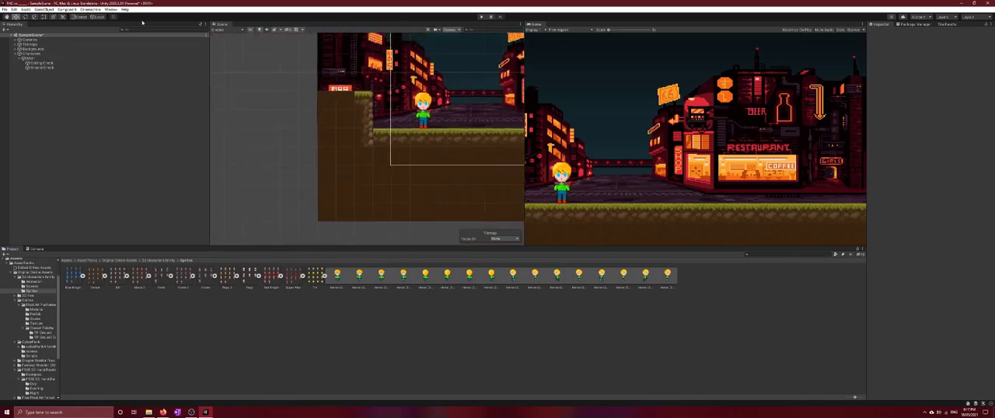
{"action": "left_click", "coordinate": [23, 59]}
{"action": "left_click", "coordinate": [33, 58]}
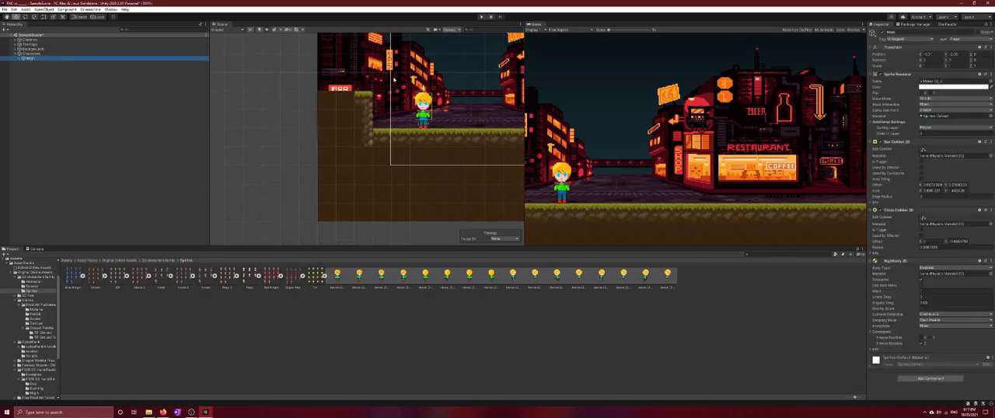
{"action": "left_click_drag", "start_coordinate": [424, 88], "coordinate": [423, 64]}
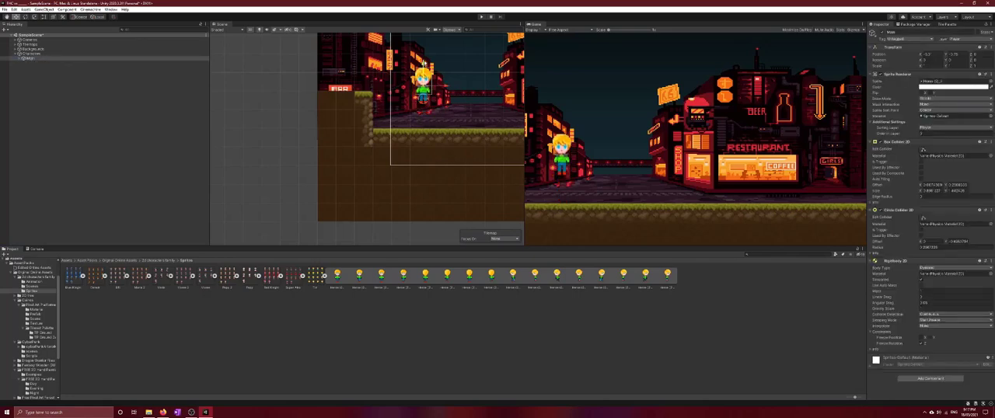
Run the scene in play mode to test how the character drops onto the ground, and stop it
{"action": "left_click", "coordinate": [482, 17]}
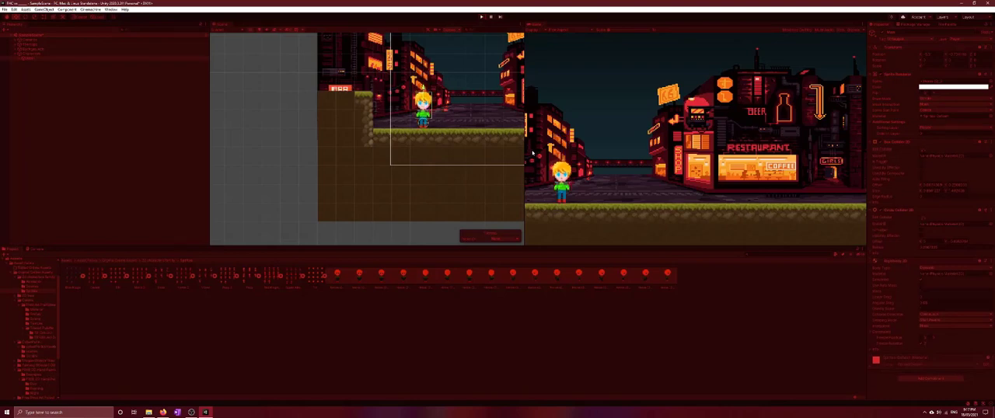
{"action": "left_click", "coordinate": [481, 17]}
{"action": "key", "text": "space"}
{"action": "key", "text": "space"}
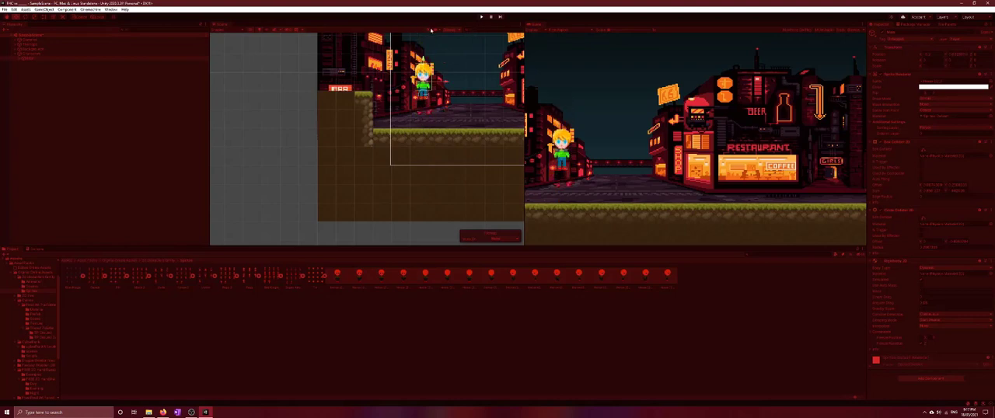
{"action": "left_click", "coordinate": [481, 16]}
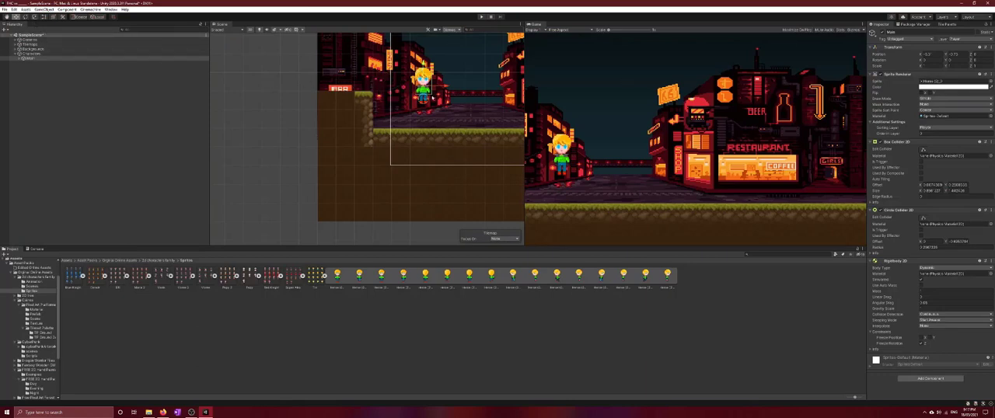
Copy the Main character's landed position during another play test and paste it into its Transform after stopping
{"action": "left_click", "coordinate": [481, 16]}
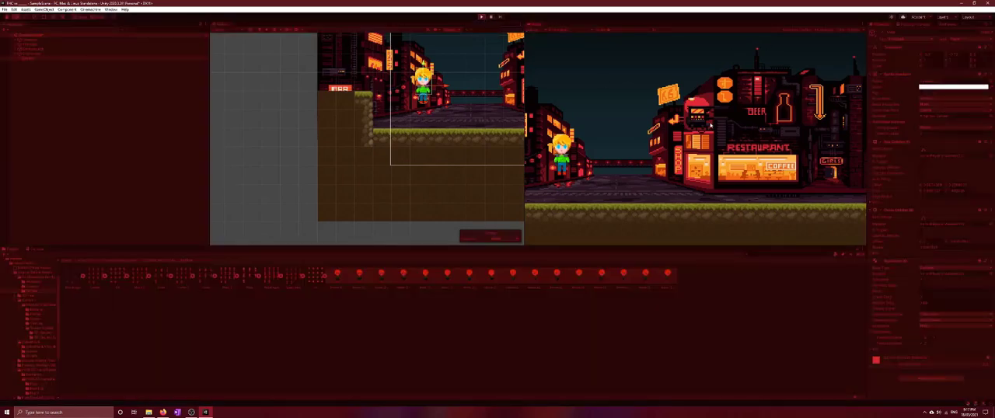
{"action": "right_click", "coordinate": [897, 55]}
{"action": "left_click", "coordinate": [908, 57]}
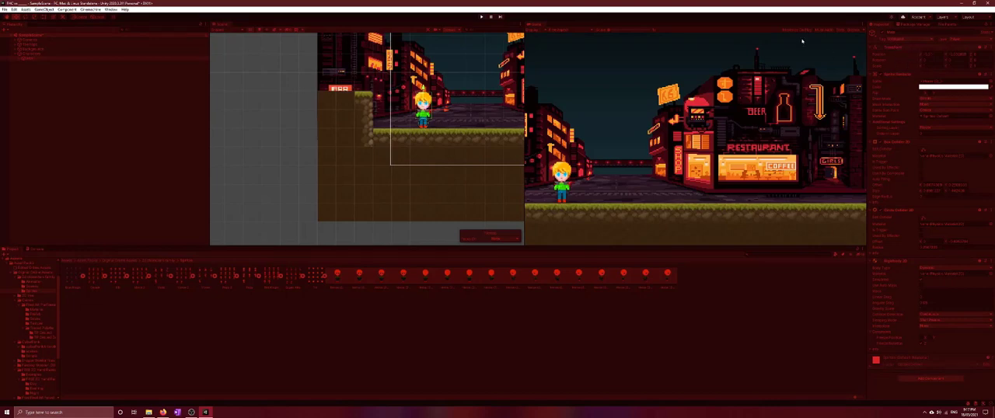
{"action": "left_click", "coordinate": [481, 17]}
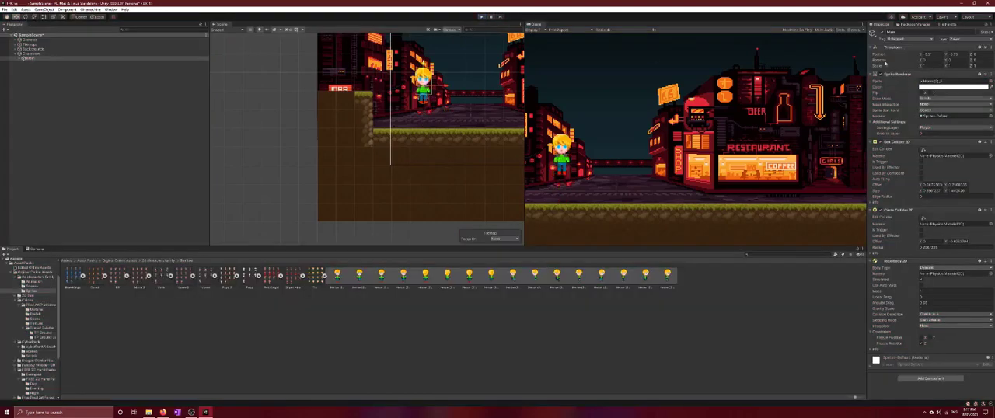
{"action": "right_click", "coordinate": [906, 55]}
{"action": "left_click", "coordinate": [919, 65]}
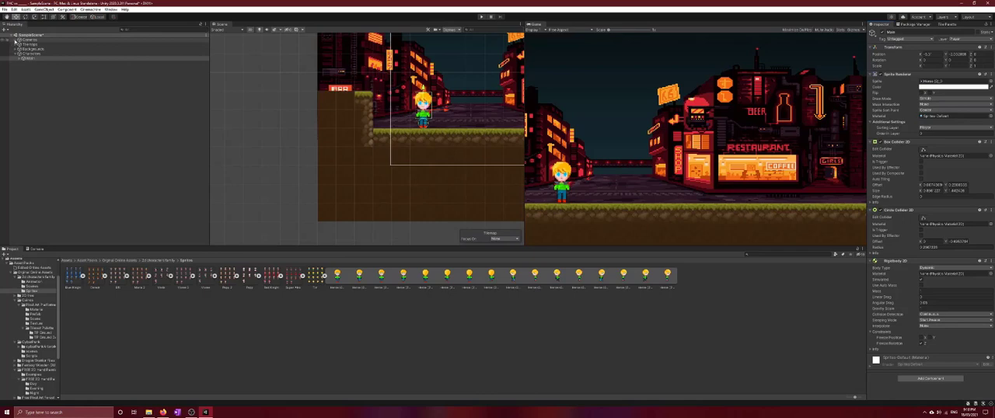
Assign the Main character as both the Follow and Look At target of the Cinemachine virtual camera
{"action": "left_click", "coordinate": [15, 40]}
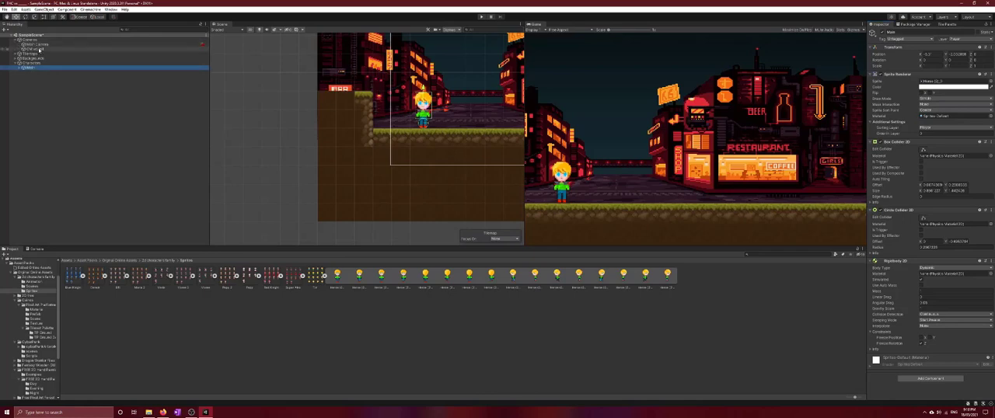
{"action": "left_click", "coordinate": [40, 49]}
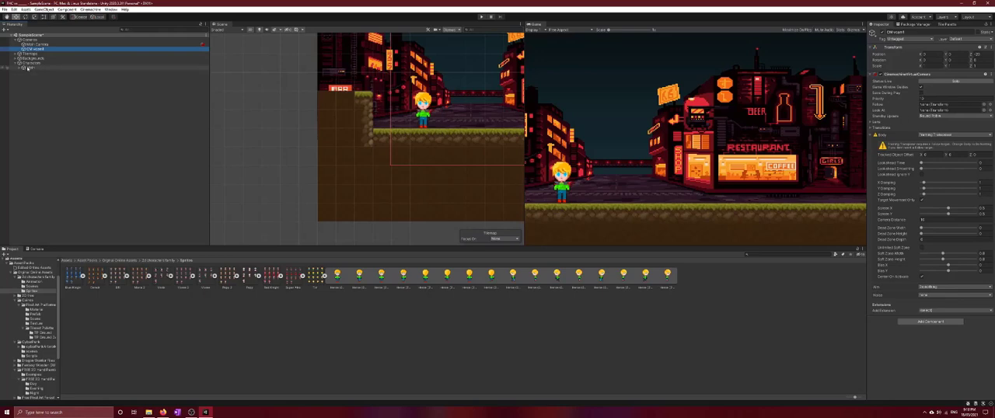
{"action": "left_click_drag", "start_coordinate": [28, 68], "coordinate": [946, 110]}
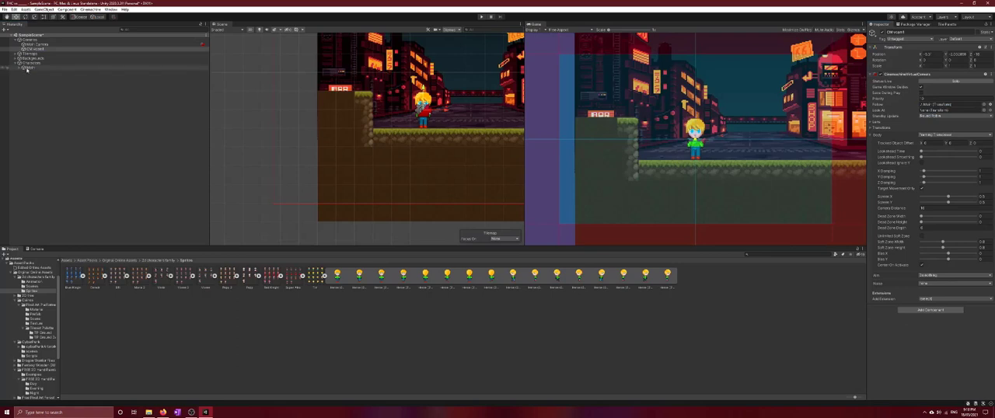
{"action": "left_click_drag", "start_coordinate": [30, 69], "coordinate": [945, 114]}
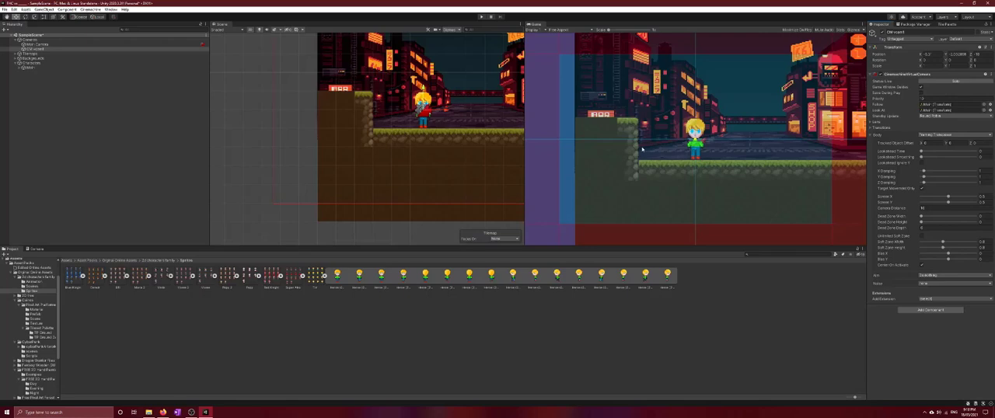
{"action": "left_click", "coordinate": [29, 68]}
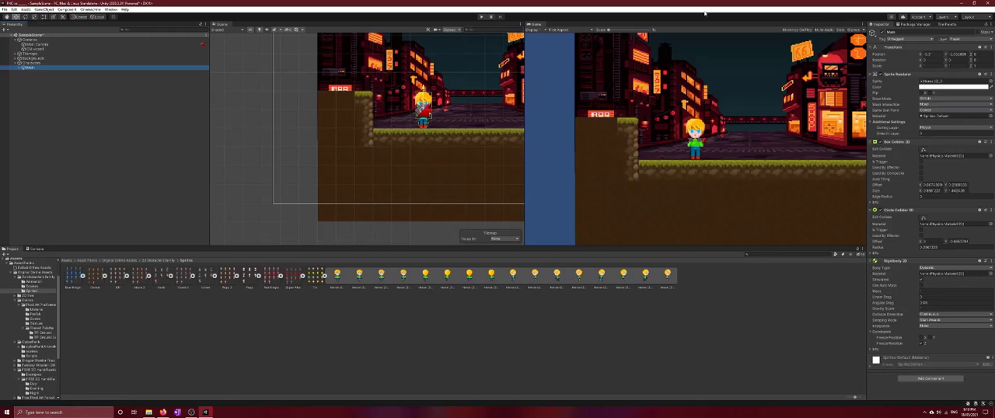
{"action": "left_click", "coordinate": [949, 25]}
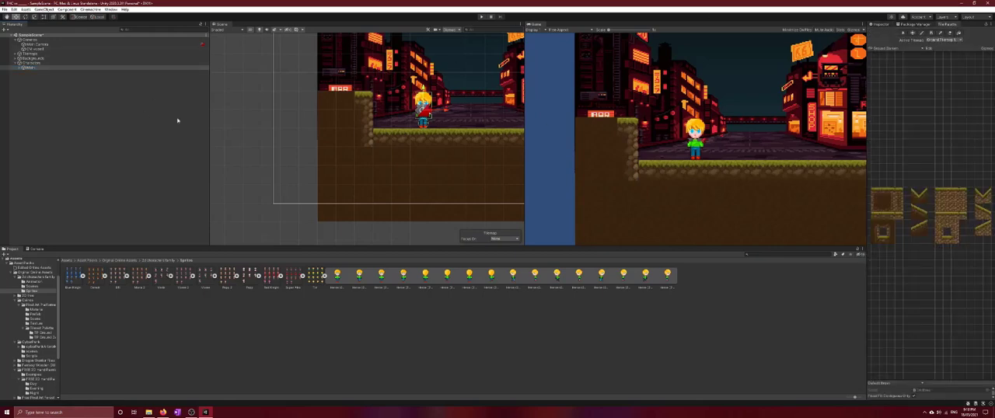
{"action": "scroll", "coordinate": [349, 151], "scroll_direction": "down", "scroll_amount": 5}
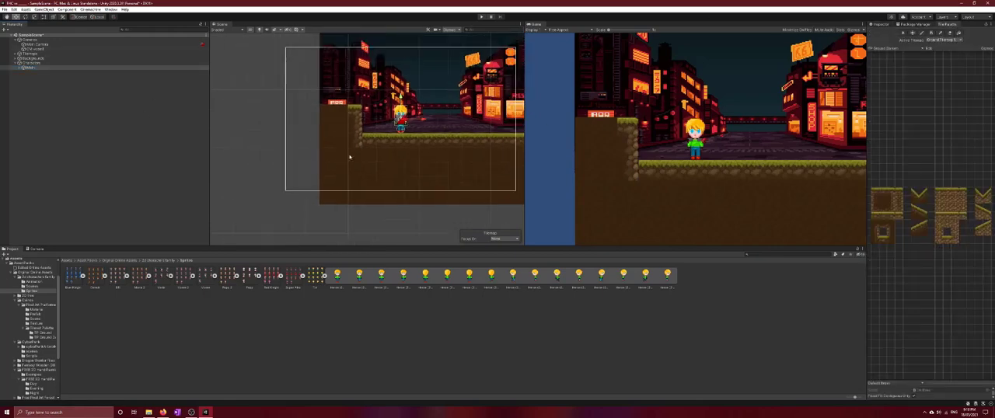
{"action": "left_click", "coordinate": [876, 237]}
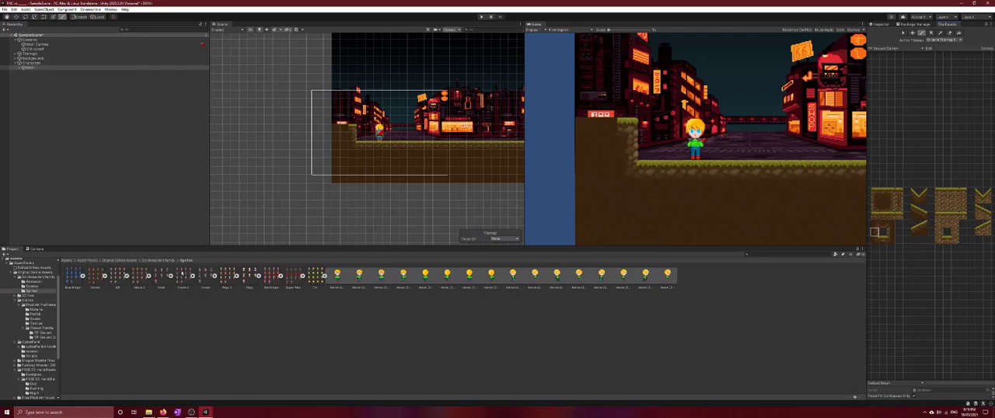
Browse the CyberPunk asset pack to its cyberPunkAssets folder of building background sprites
{"action": "left_click", "coordinate": [158, 260]}
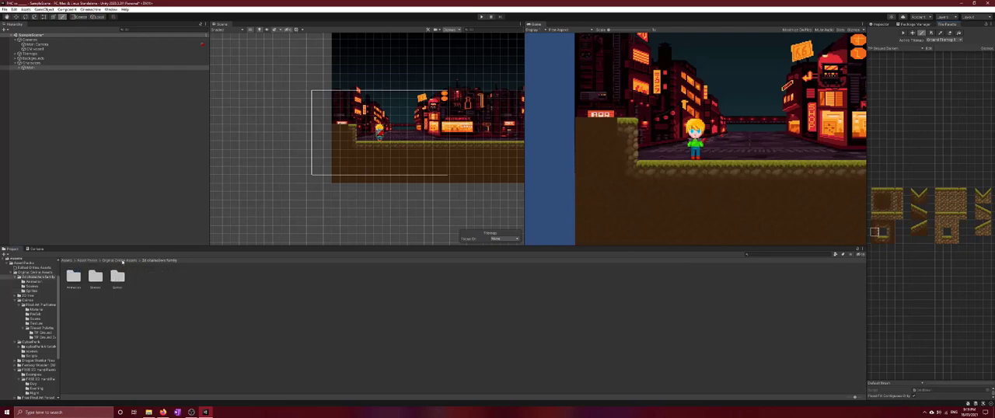
{"action": "left_click", "coordinate": [121, 261]}
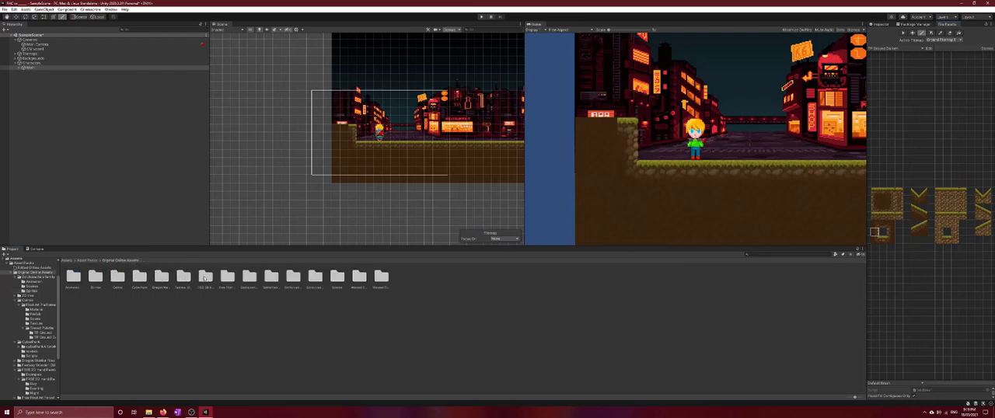
{"action": "double_click", "coordinate": [139, 277]}
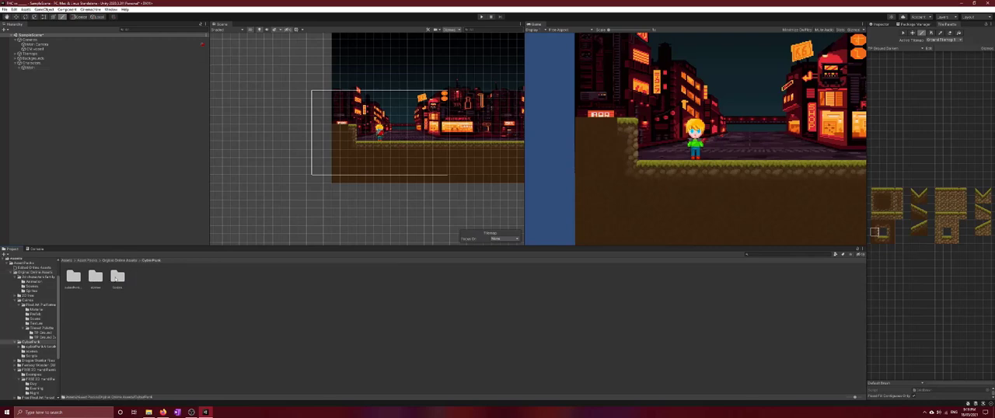
{"action": "double_click", "coordinate": [116, 279]}
{"action": "left_click", "coordinate": [143, 261]}
{"action": "double_click", "coordinate": [97, 278]}
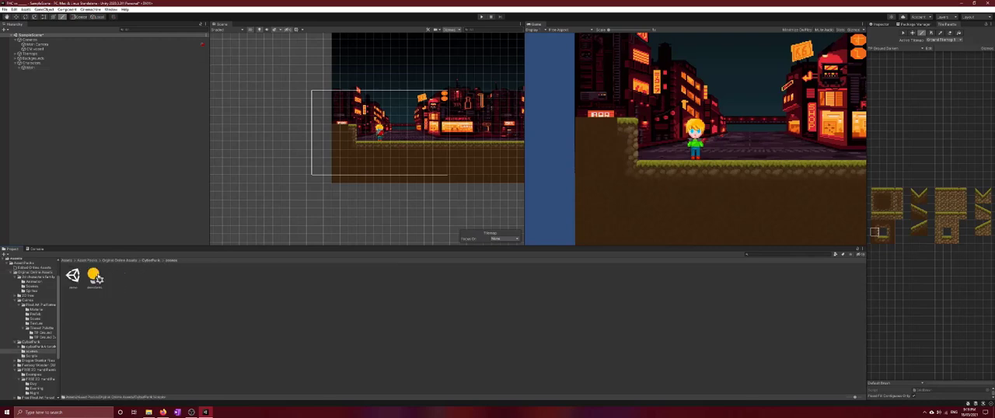
{"action": "left_click", "coordinate": [121, 261]}
{"action": "double_click", "coordinate": [139, 277]}
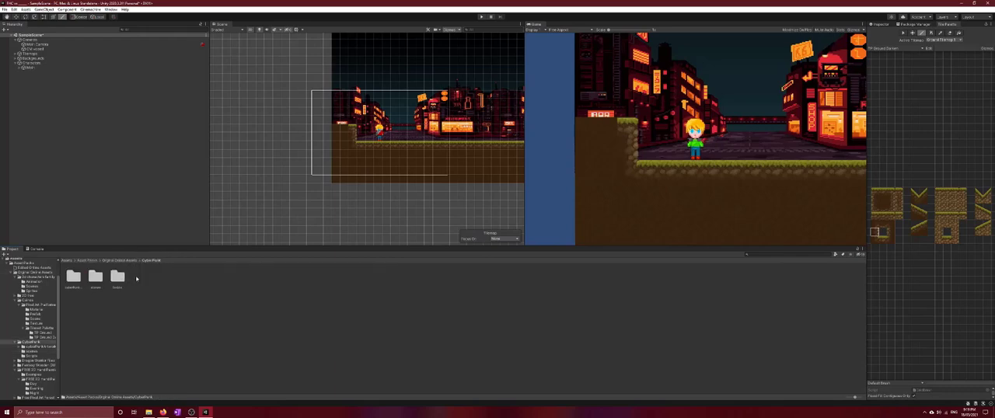
{"action": "double_click", "coordinate": [73, 277]}
{"action": "double_click", "coordinate": [75, 277]}
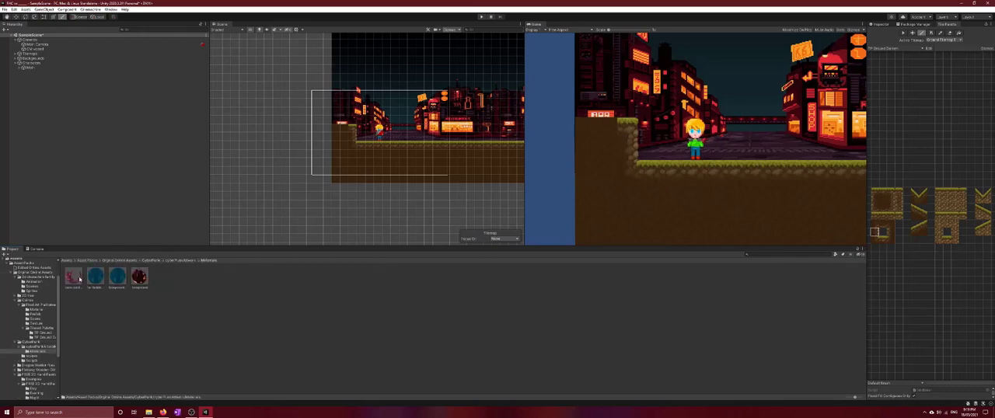
{"action": "left_click", "coordinate": [172, 262]}
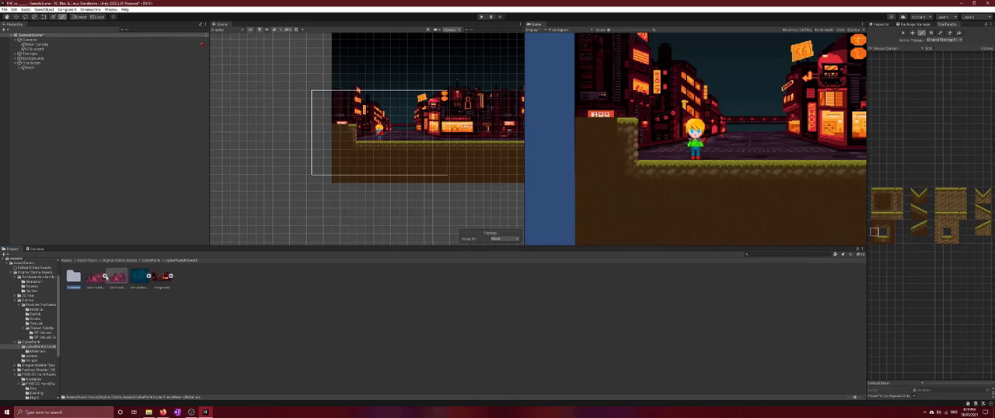
Place the pink city buildings sprite against the level's lower-left corner and enlarge it to cover the empty area beyond the left edge
{"action": "left_click", "coordinate": [110, 282]}
{"action": "left_click_drag", "start_coordinate": [97, 283], "coordinate": [328, 180]}
{"action": "left_click", "coordinate": [921, 35]}
{"action": "left_click", "coordinate": [43, 16]}
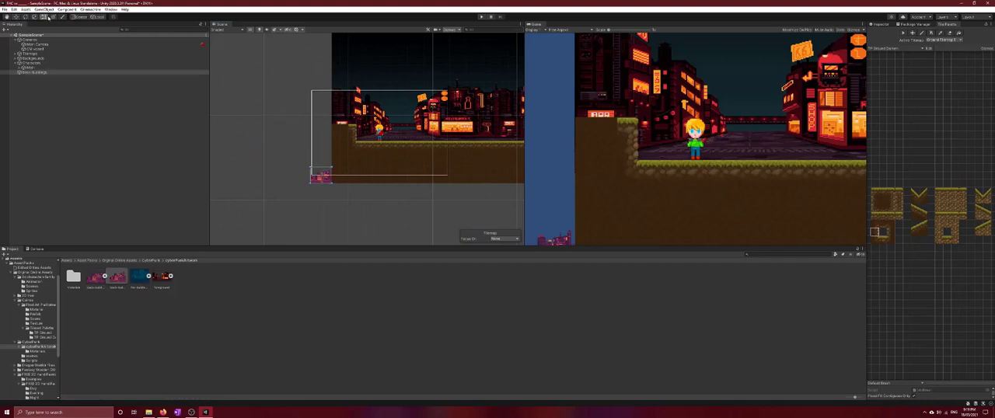
{"action": "left_click_drag", "start_coordinate": [309, 170], "coordinate": [69, 401]}
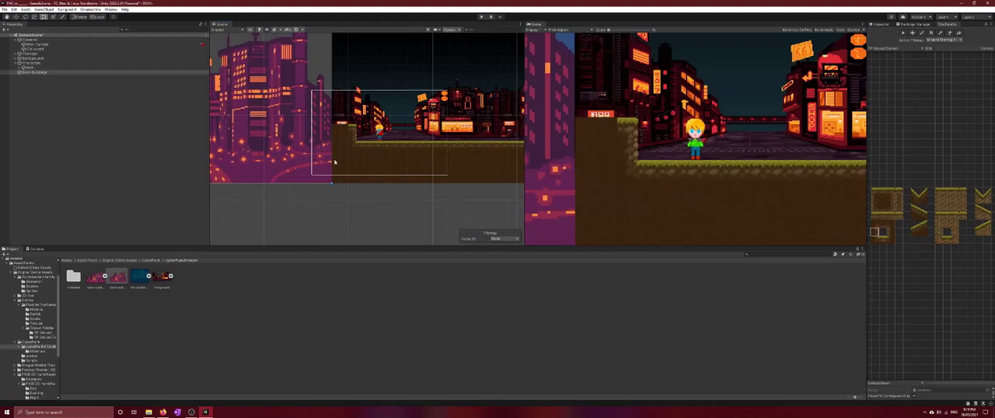
Delete the enlarged pink city buildings sprite from the scene
{"action": "left_click_drag", "start_coordinate": [286, 161], "coordinate": [305, 161]}
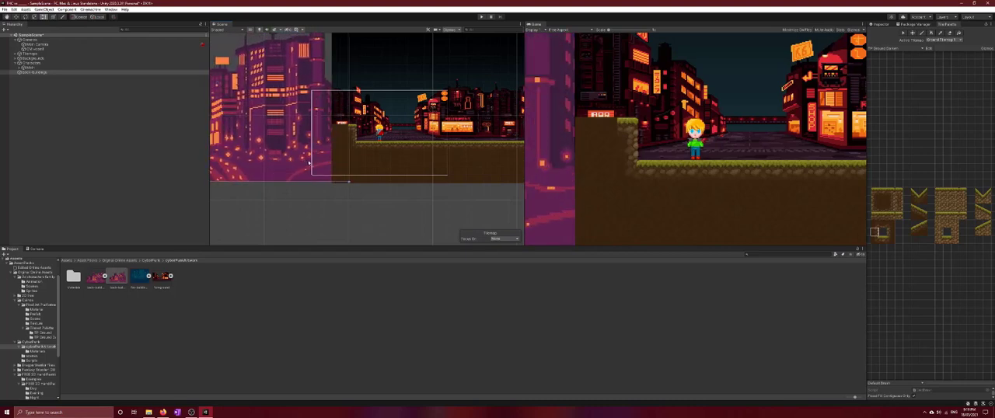
{"action": "key", "text": "Delete"}
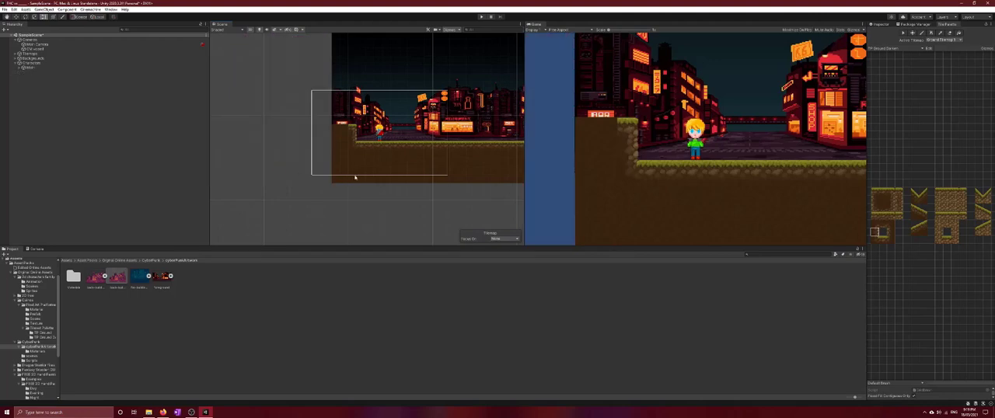
{"action": "left_click_drag", "start_coordinate": [161, 278], "coordinate": [320, 179]}
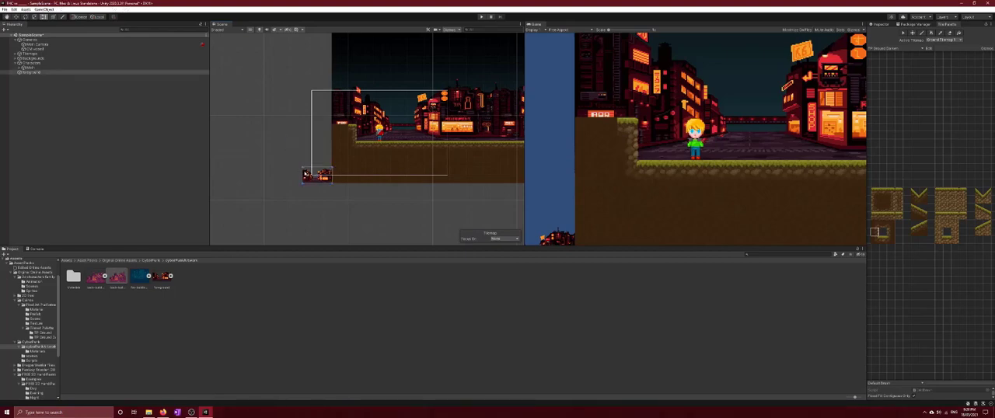
{"action": "left_click_drag", "start_coordinate": [302, 167], "coordinate": [134, 62]}
{"action": "scroll", "coordinate": [271, 162], "scroll_direction": "down", "scroll_amount": 12}
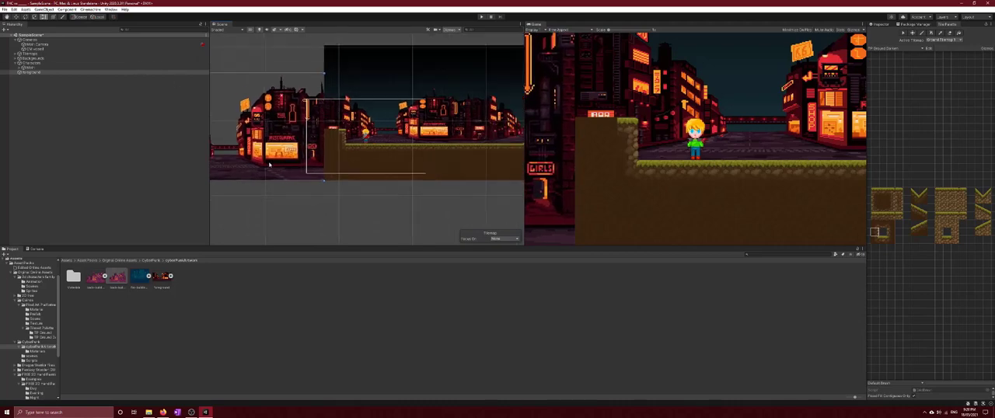
{"action": "left_click_drag", "start_coordinate": [259, 164], "coordinate": [221, 169]}
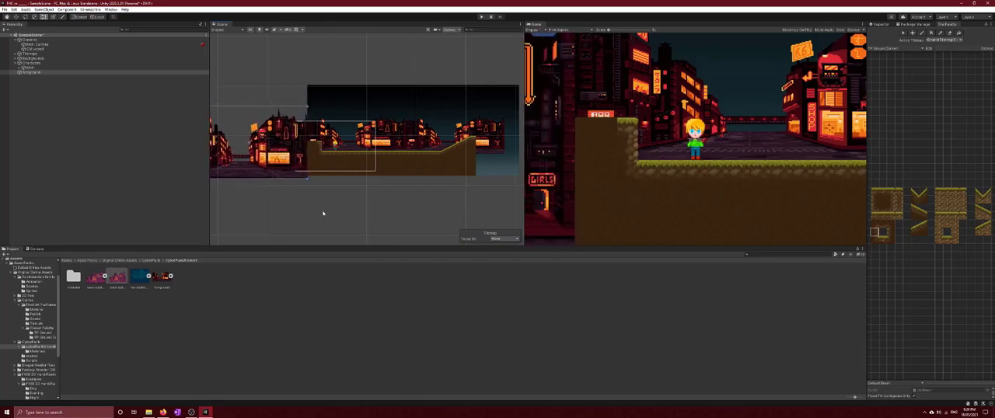
{"action": "key", "text": "Delete"}
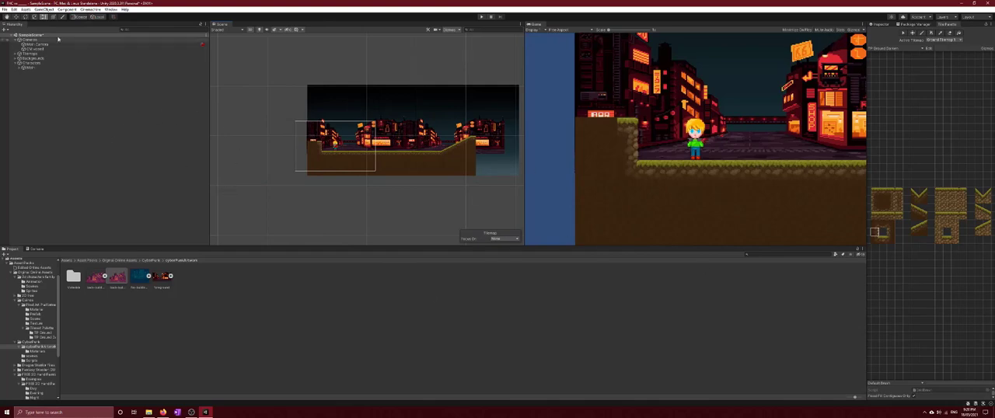
Browse the FREE 2D Hand Painted Background asset pack to its Night folder of sprites
{"action": "scroll", "coordinate": [437, 144], "scroll_direction": "down", "scroll_amount": 5}
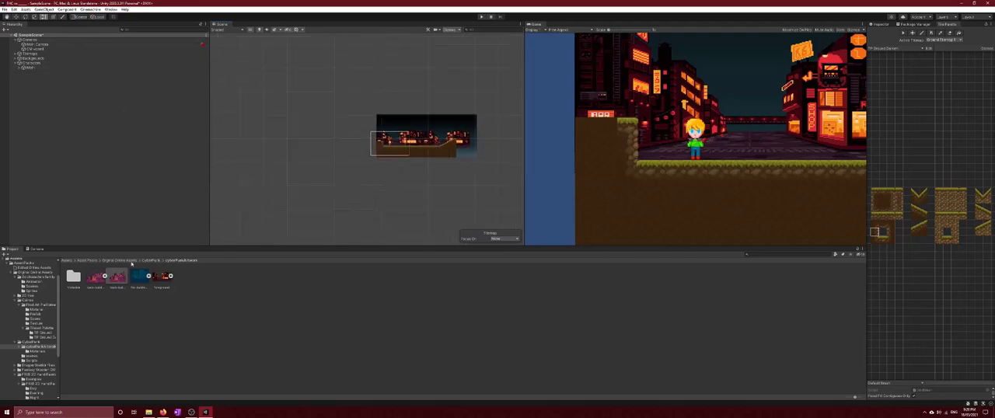
{"action": "left_click", "coordinate": [109, 261]}
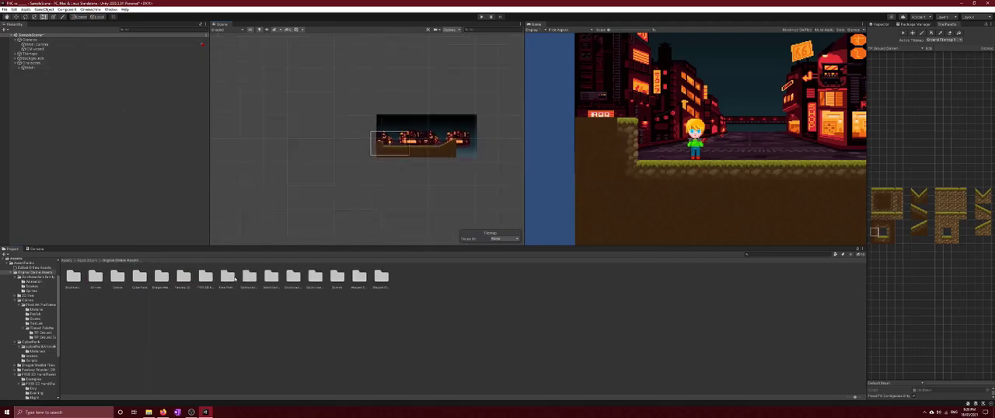
{"action": "double_click", "coordinate": [204, 278]}
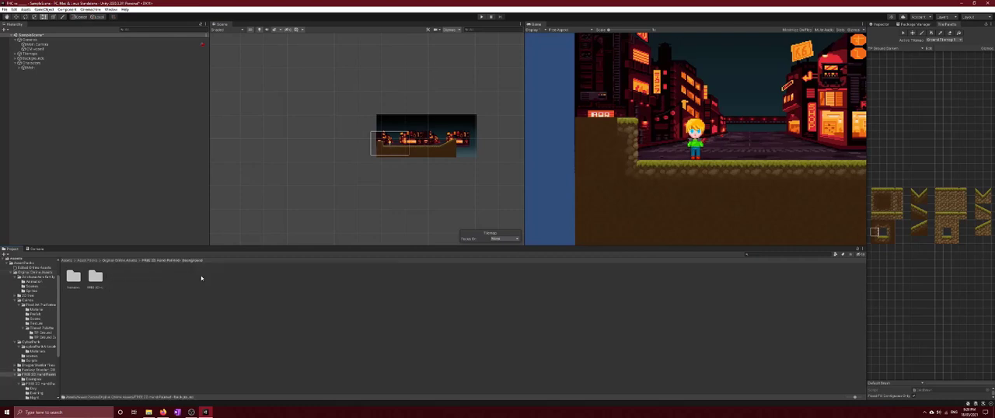
{"action": "double_click", "coordinate": [92, 278]}
{"action": "double_click", "coordinate": [118, 278]}
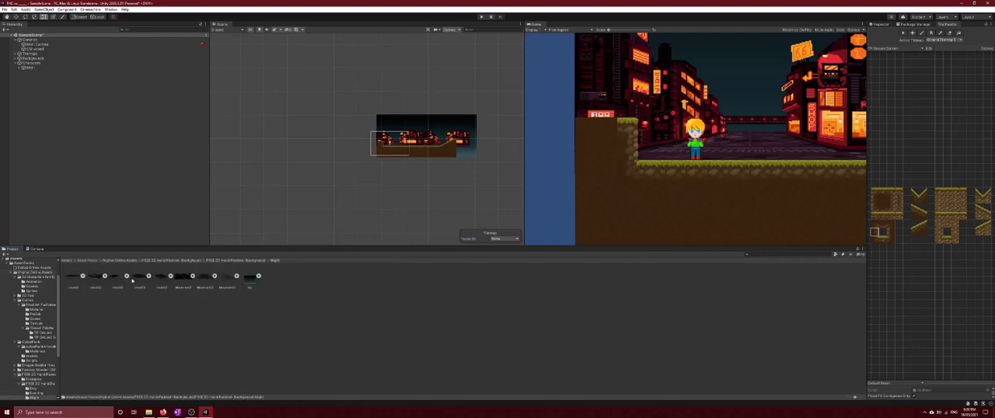
{"action": "left_click", "coordinate": [250, 285]}
{"action": "left_click_drag", "start_coordinate": [255, 276], "coordinate": [328, 95]}
{"action": "scroll", "coordinate": [388, 159], "scroll_direction": "down", "scroll_amount": 3}
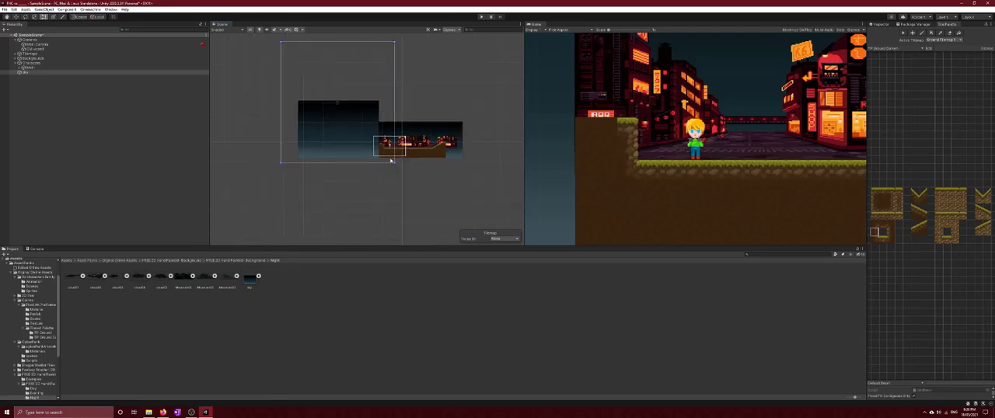
{"action": "left_click_drag", "start_coordinate": [393, 64], "coordinate": [395, 98]}
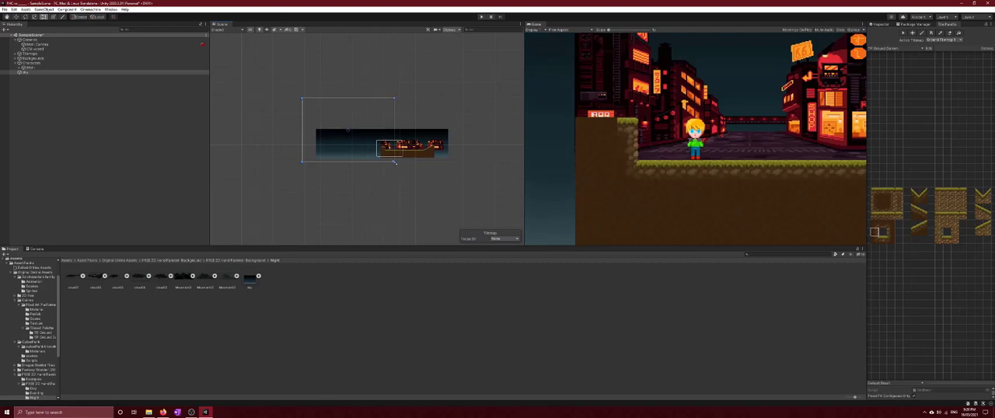
{"action": "left_click_drag", "start_coordinate": [394, 163], "coordinate": [375, 151]}
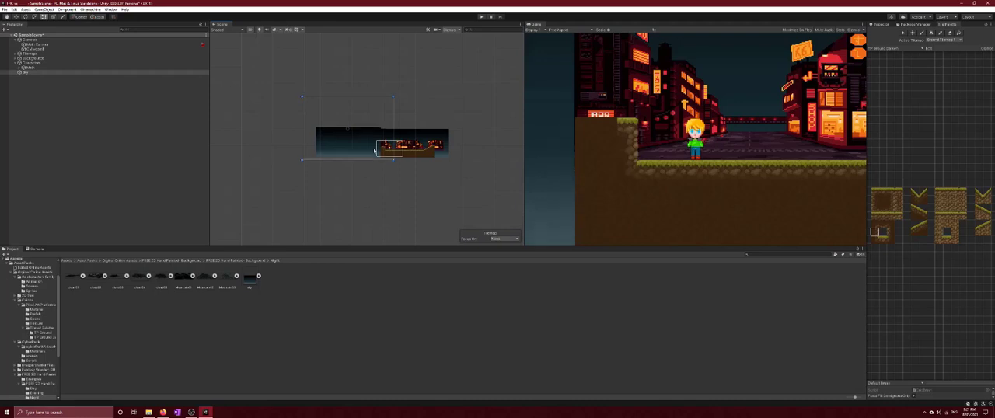
{"action": "left_click_drag", "start_coordinate": [393, 96], "coordinate": [392, 100]}
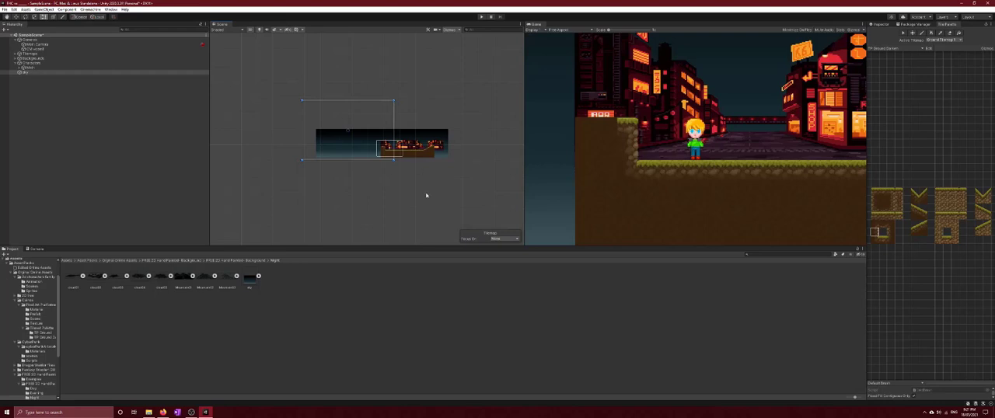
{"action": "left_click", "coordinate": [397, 204]}
{"action": "scroll", "coordinate": [388, 210], "scroll_direction": "down", "scroll_amount": 3}
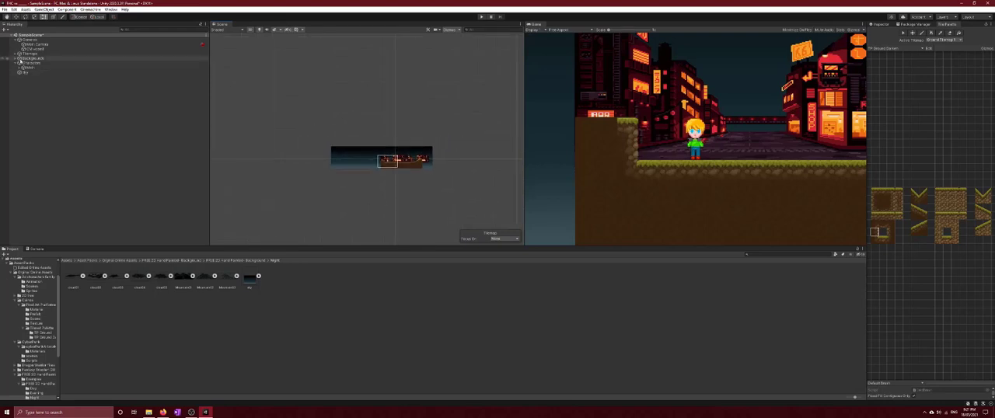
{"action": "left_click", "coordinate": [15, 59]}
{"action": "left_click", "coordinate": [26, 95]}
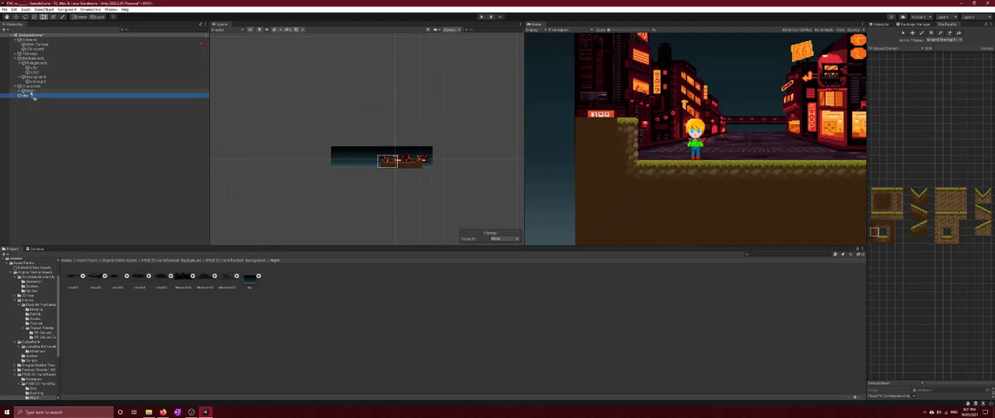
{"action": "left_click", "coordinate": [26, 96]}
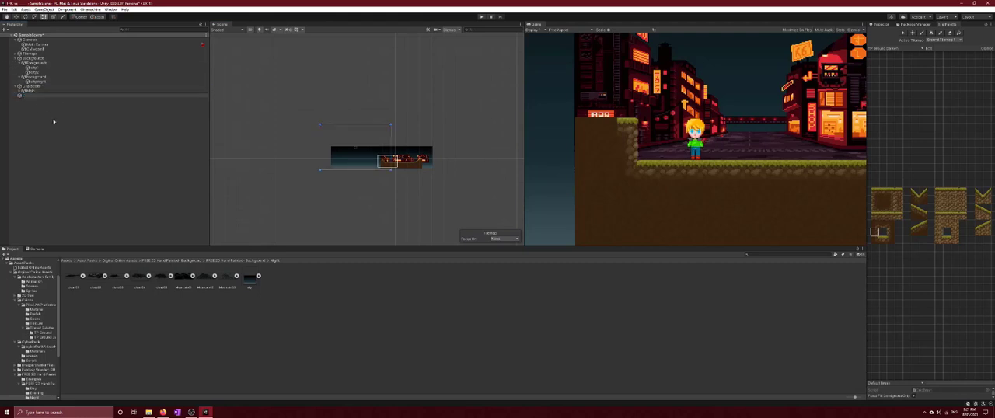
{"action": "left_click", "coordinate": [53, 120]}
{"action": "left_click_drag", "start_coordinate": [26, 96], "coordinate": [35, 78]}
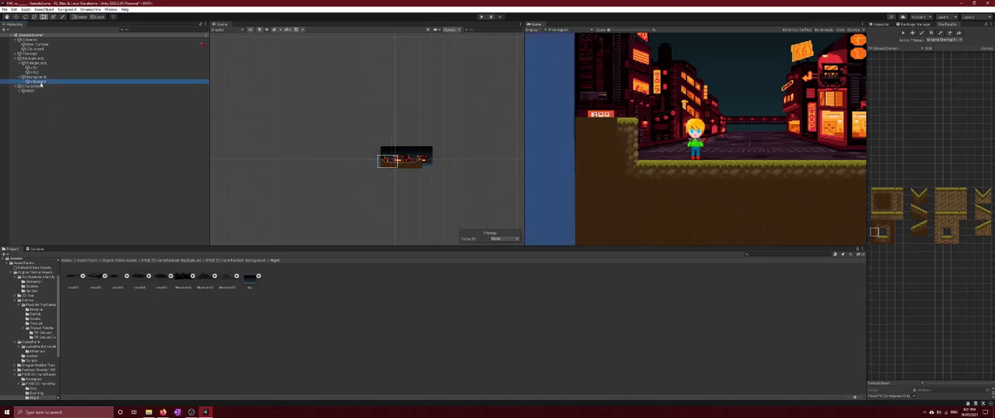
Paste a copy of the existing night sky background object and move it left along X to cover the empty area beyond the level
{"action": "right_click", "coordinate": [41, 82]}
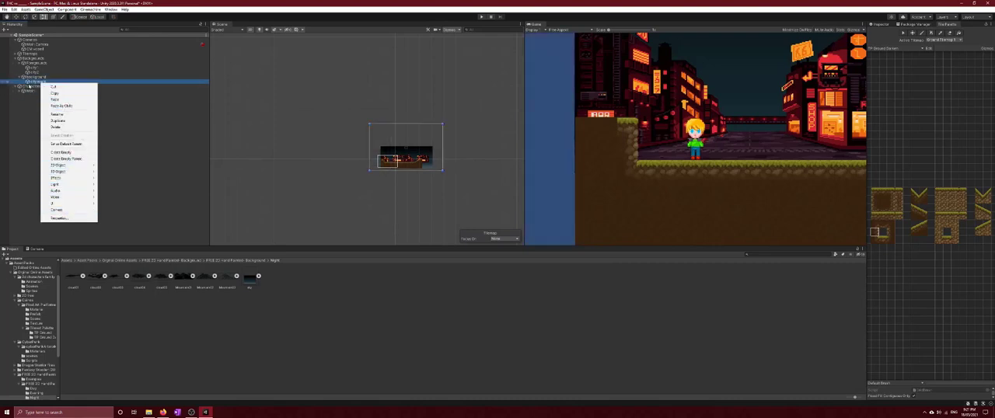
{"action": "left_click", "coordinate": [52, 93]}
{"action": "right_click", "coordinate": [41, 78]}
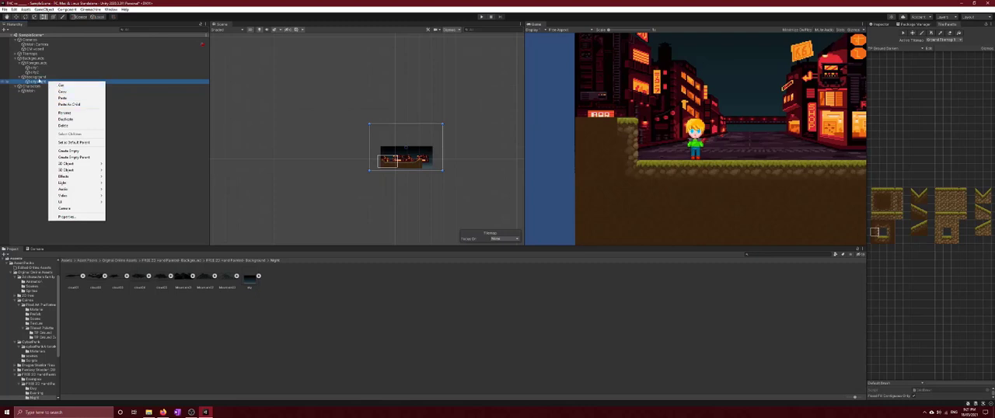
{"action": "left_click", "coordinate": [54, 94]}
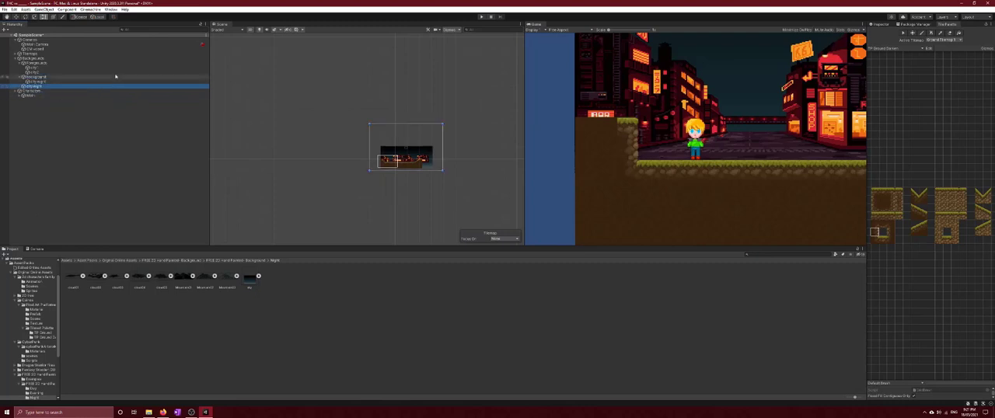
{"action": "left_click", "coordinate": [15, 16]}
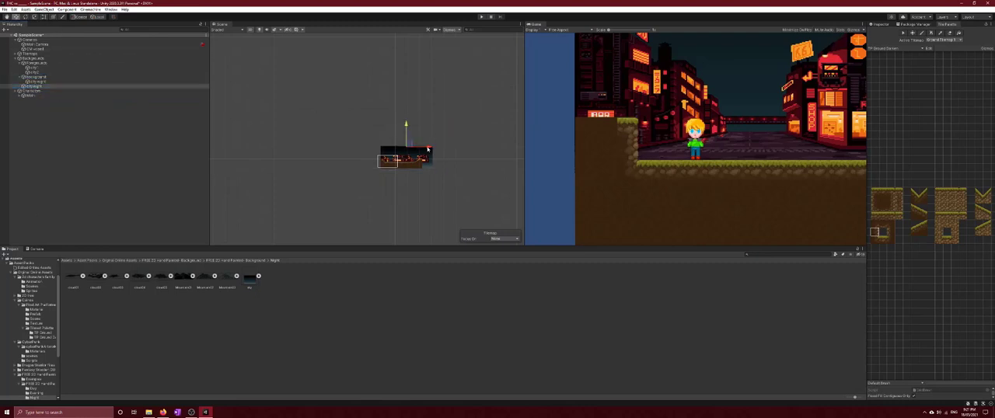
{"action": "left_click_drag", "start_coordinate": [428, 149], "coordinate": [396, 148]}
{"action": "left_click", "coordinate": [406, 206]}
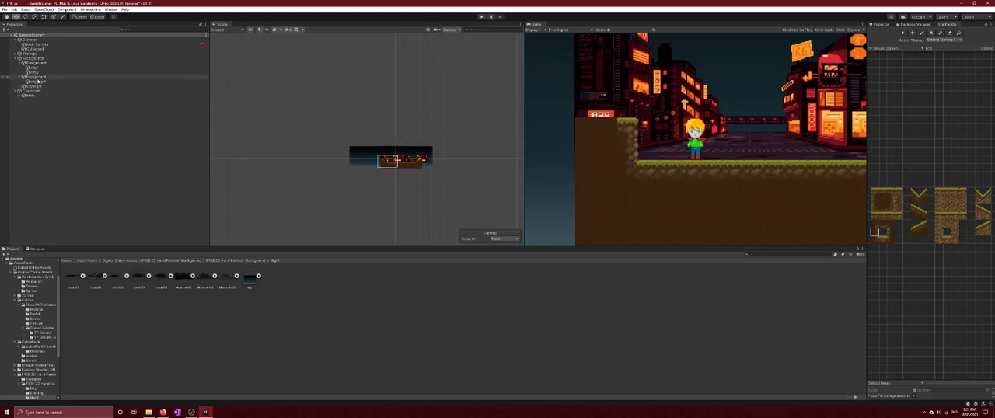
Nest the copied night sky object inside the Background group and show its properties
{"action": "left_click", "coordinate": [23, 54]}
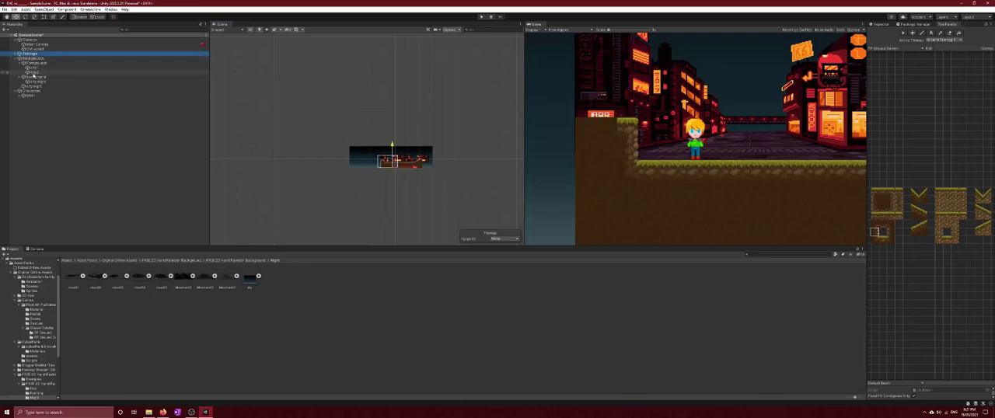
{"action": "left_click", "coordinate": [40, 86]}
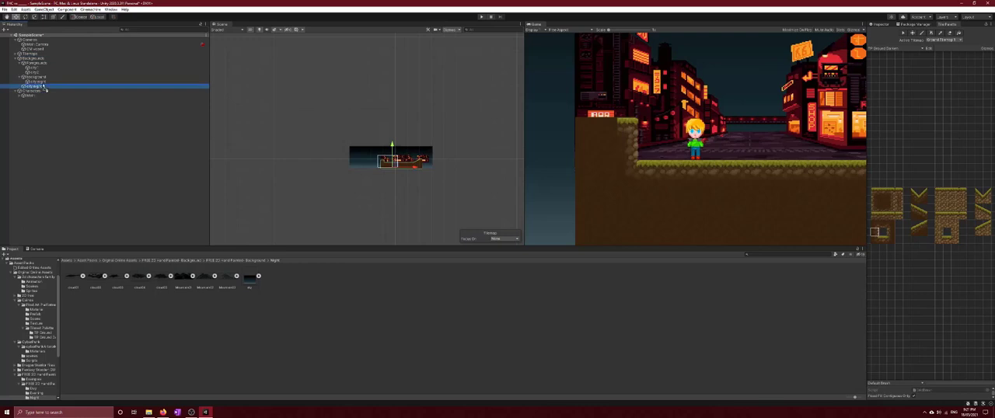
{"action": "left_click_drag", "start_coordinate": [43, 88], "coordinate": [41, 81]}
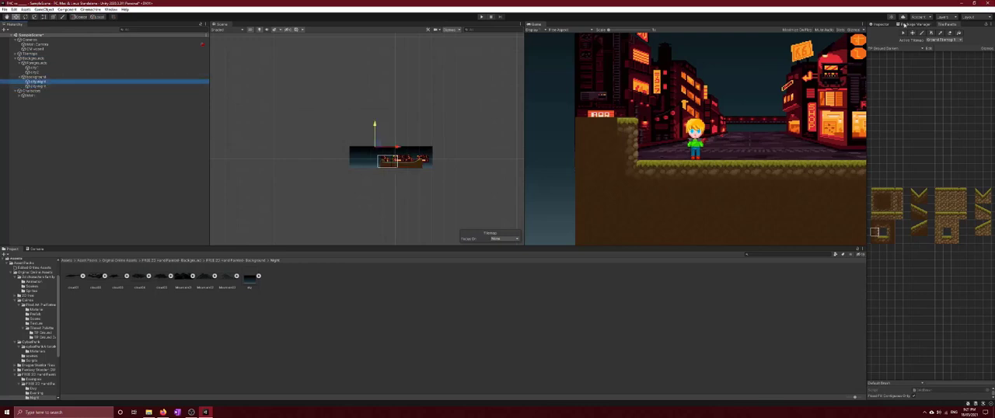
{"action": "left_click", "coordinate": [881, 24]}
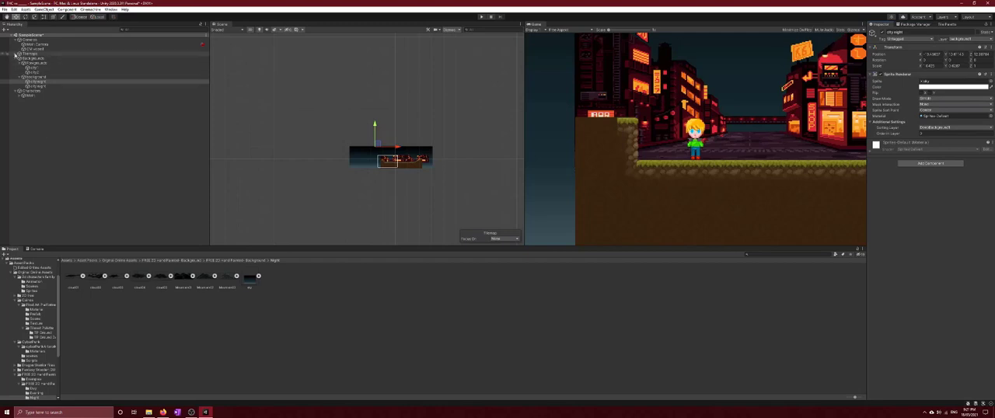
Erase the raised ledge and the row of ground tiles beneath it at the left end of the level's ground tilemap
{"action": "left_click", "coordinate": [30, 54]}
{"action": "left_click", "coordinate": [18, 53]}
{"action": "left_click", "coordinate": [38, 62]}
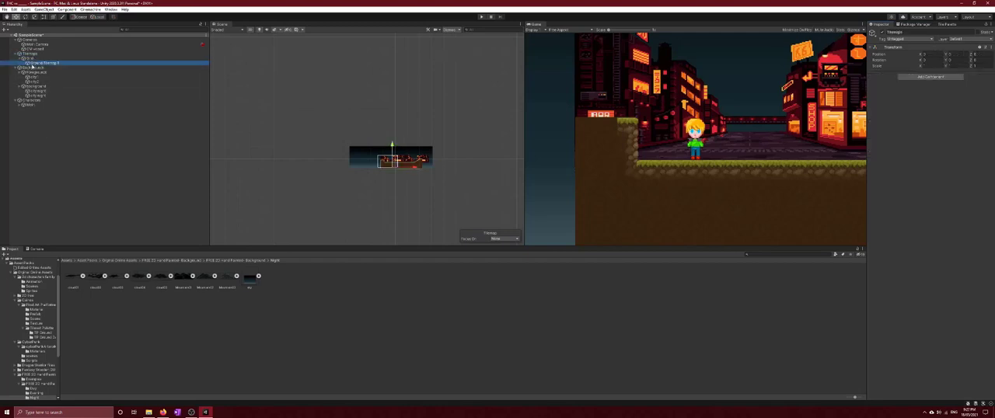
{"action": "left_click", "coordinate": [943, 24]}
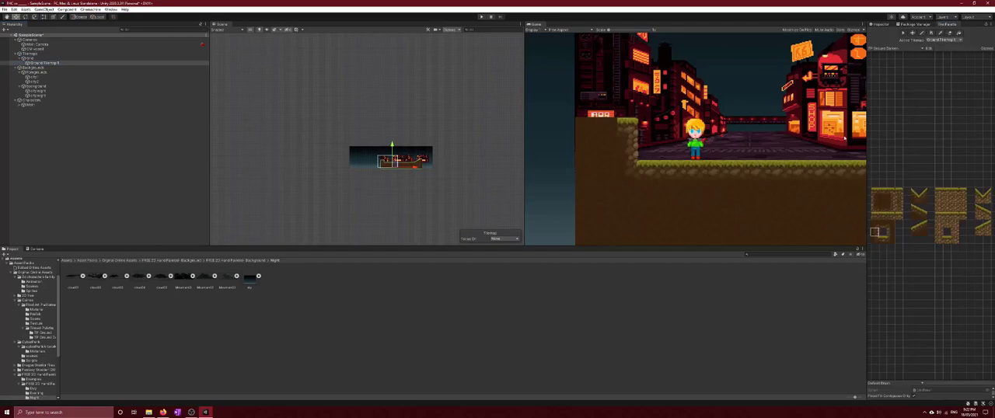
{"action": "scroll", "coordinate": [428, 171], "scroll_direction": "up", "scroll_amount": 10}
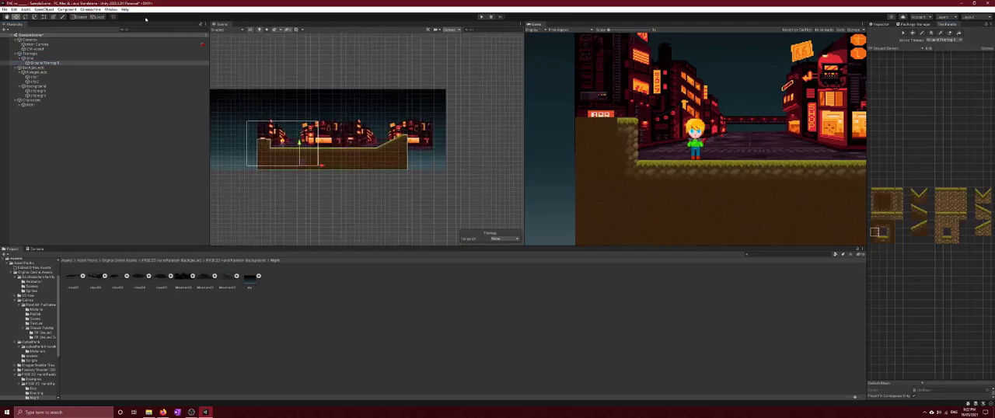
{"action": "middle_click_drag", "start_coordinate": [360, 204], "coordinate": [424, 221]}
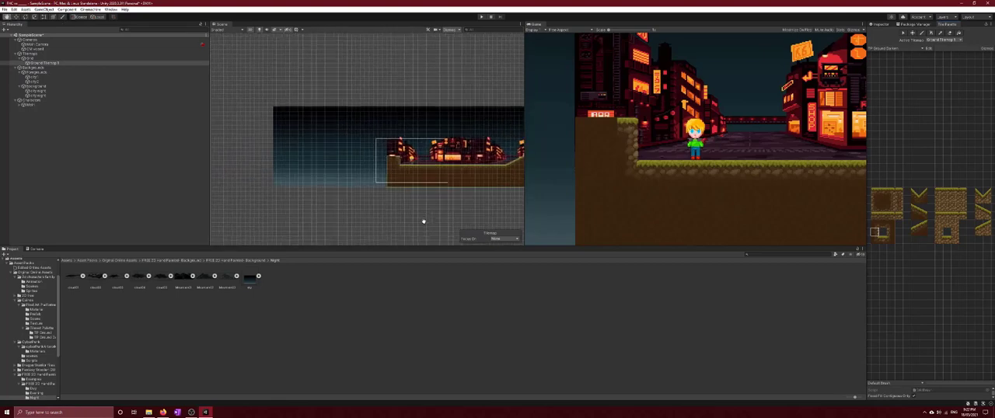
{"action": "scroll", "coordinate": [402, 199], "scroll_direction": "up", "scroll_amount": 6}
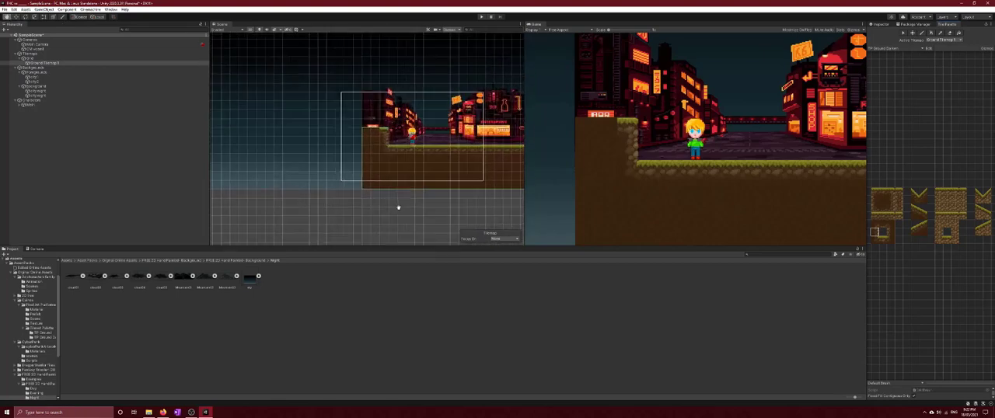
{"action": "scroll", "coordinate": [381, 202], "scroll_direction": "up", "scroll_amount": 2}
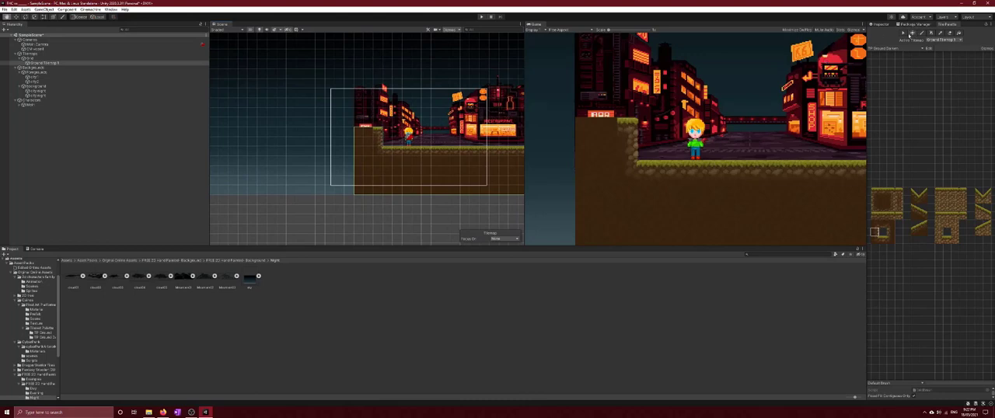
{"action": "key", "text": "b"}
{"action": "left_click", "coordinate": [950, 34]}
{"action": "mouse_move", "coordinate": [374, 146]}
{"action": "left_mouse_down"}
{"action": "mouse_move", "coordinate": [356, 143]}
{"action": "mouse_move", "coordinate": [376, 130]}
{"action": "mouse_move", "coordinate": [356, 129]}
{"action": "left_mouse_up"}
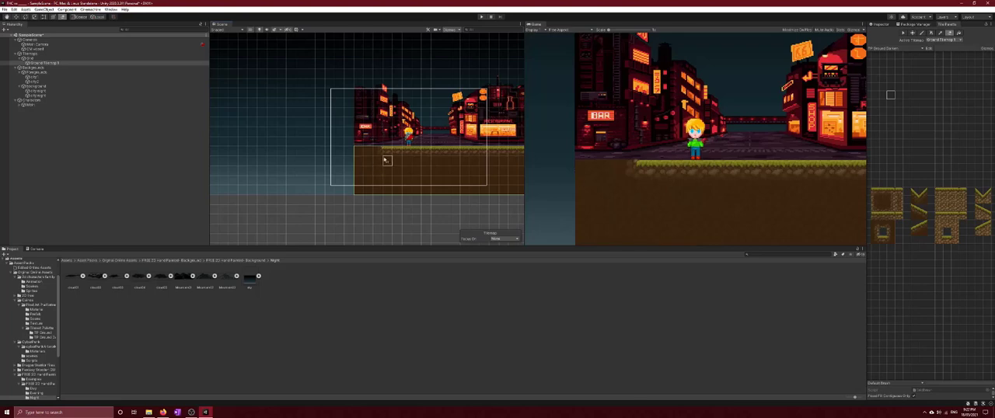
{"action": "left_click_drag", "start_coordinate": [378, 153], "coordinate": [361, 151]}
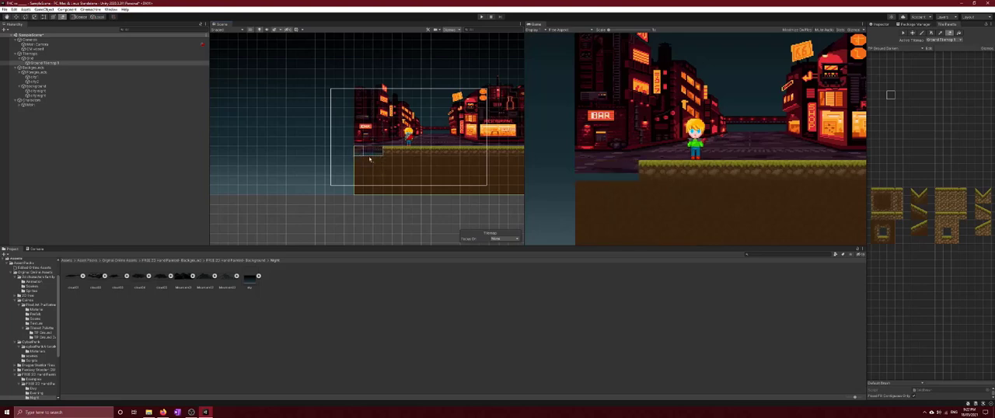
Extend the ground tilemap past the level's left end with a row of grass-topped tiles, filling the area beneath with plain dirt tiles
{"action": "left_click", "coordinate": [882, 191]}
{"action": "left_click_drag", "start_coordinate": [381, 152], "coordinate": [242, 153]}
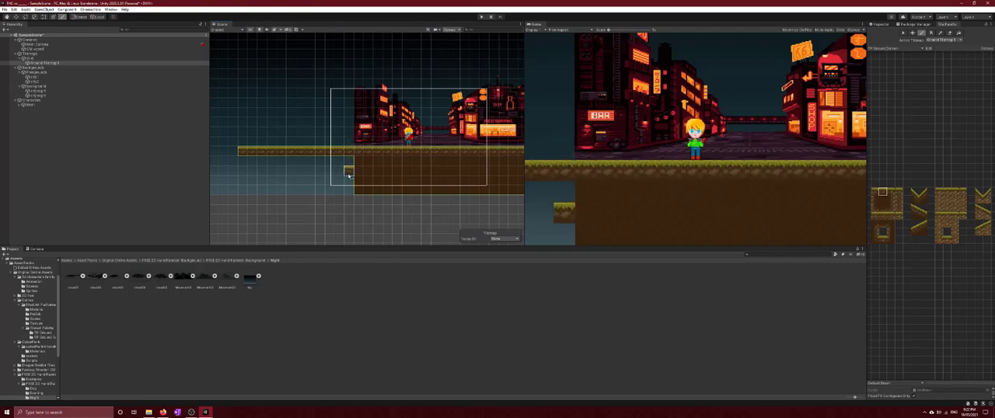
{"action": "left_click", "coordinate": [882, 200]}
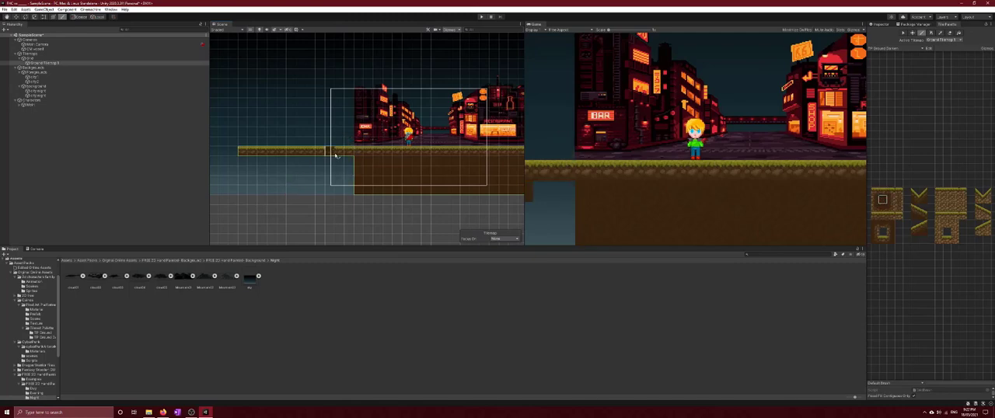
{"action": "mouse_move", "coordinate": [348, 161]}
{"action": "left_mouse_down"}
{"action": "mouse_move", "coordinate": [243, 162]}
{"action": "mouse_move", "coordinate": [243, 191]}
{"action": "mouse_move", "coordinate": [262, 168]}
{"action": "mouse_move", "coordinate": [349, 176]}
{"action": "mouse_move", "coordinate": [257, 186]}
{"action": "mouse_move", "coordinate": [360, 191]}
{"action": "left_mouse_up"}
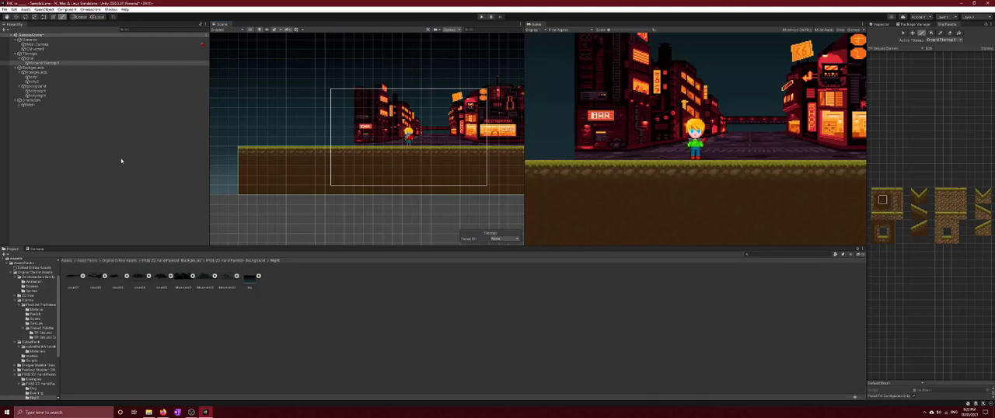
{"action": "left_click", "coordinate": [444, 338]}
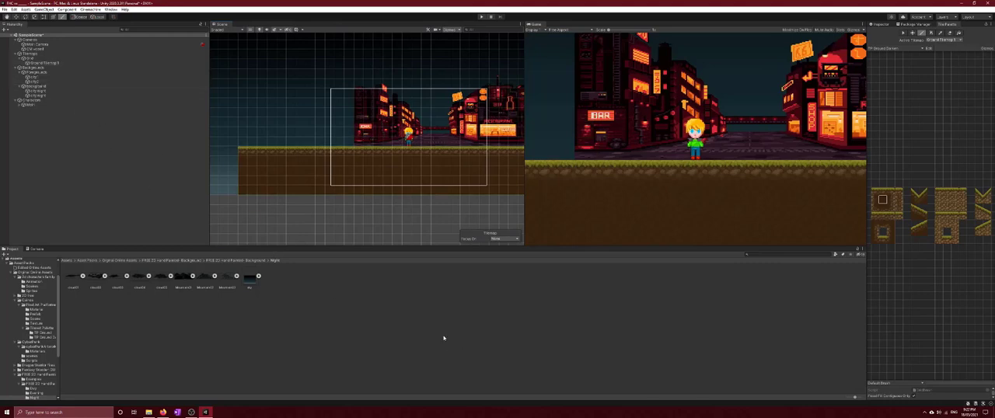
{"action": "left_click", "coordinate": [922, 34]}
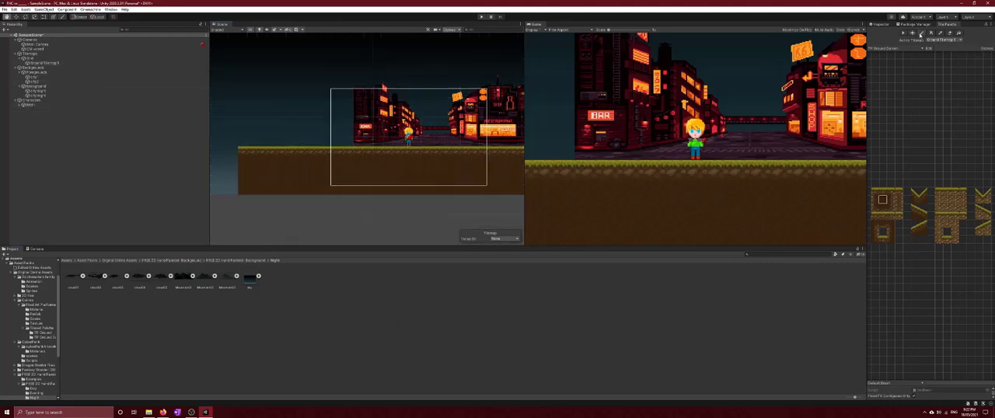
Duplicate the first city object in the foreground group and move the copy left along X to cover the gap beside the existing buildings
{"action": "left_click", "coordinate": [38, 78]}
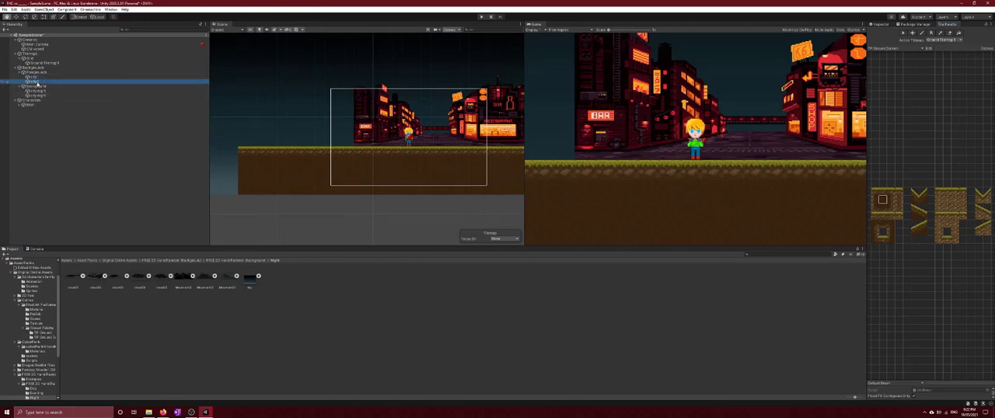
{"action": "scroll", "coordinate": [353, 142], "scroll_direction": "down", "scroll_amount": 2}
{"action": "scroll", "coordinate": [353, 142], "scroll_direction": "down", "scroll_amount": 2}
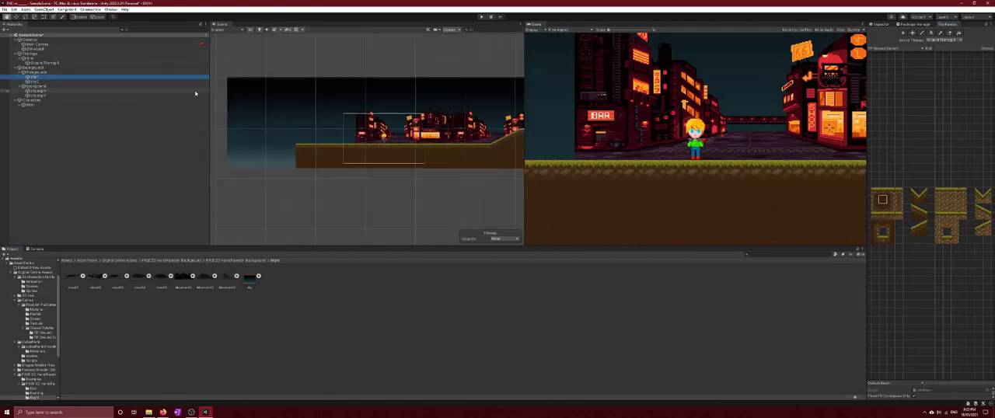
{"action": "right_click", "coordinate": [35, 77]}
{"action": "left_click", "coordinate": [54, 114]}
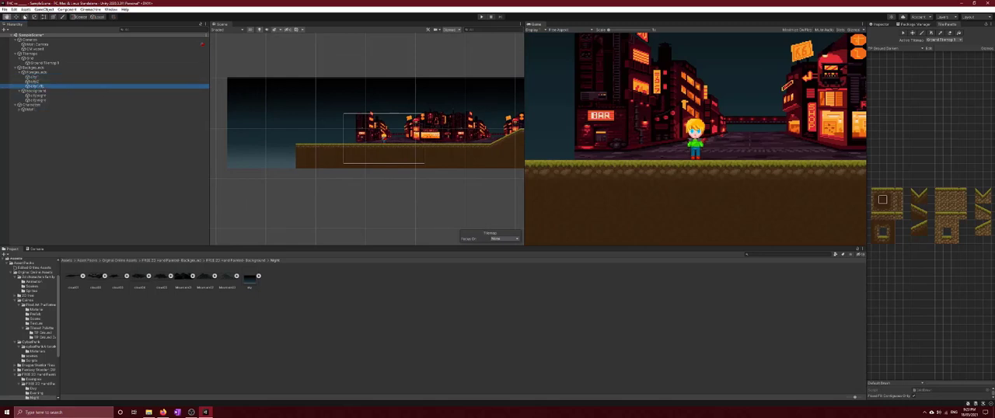
{"action": "left_click", "coordinate": [17, 16]}
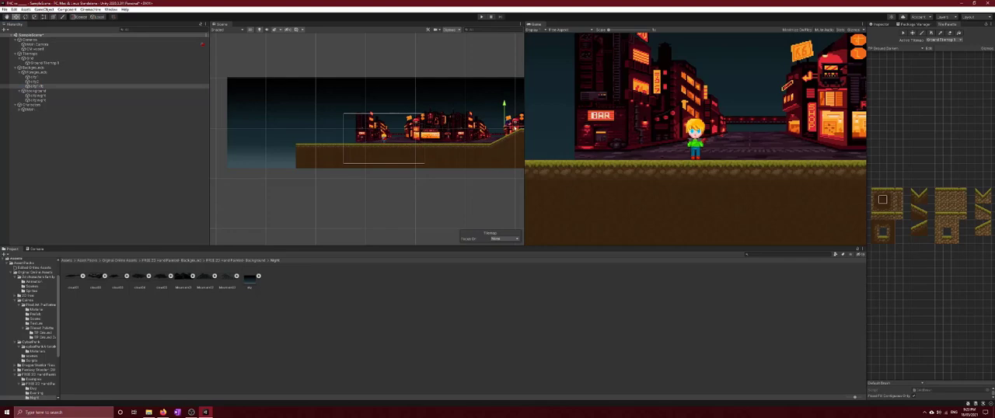
{"action": "left_click_drag", "start_coordinate": [504, 124], "coordinate": [318, 134]}
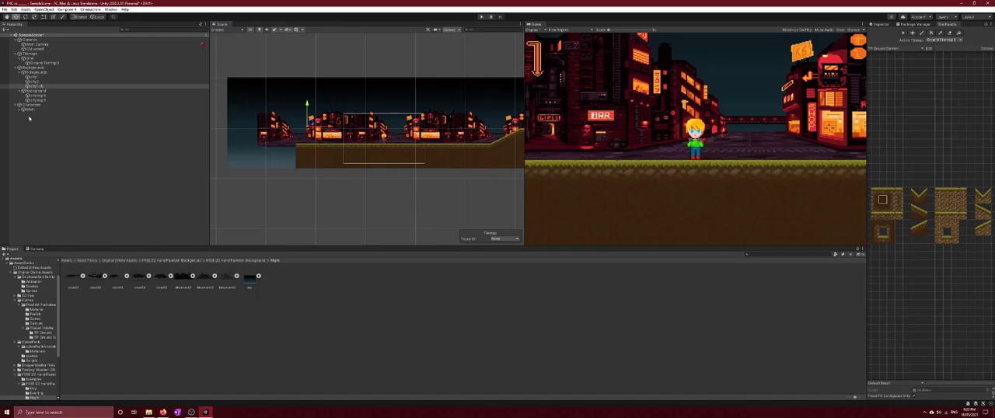
Collapse the tilemap, background and character groups in the hierarchy and create an empty top-level object named Boxes
{"action": "left_click", "coordinate": [29, 118]}
{"action": "left_click", "coordinate": [16, 67]}
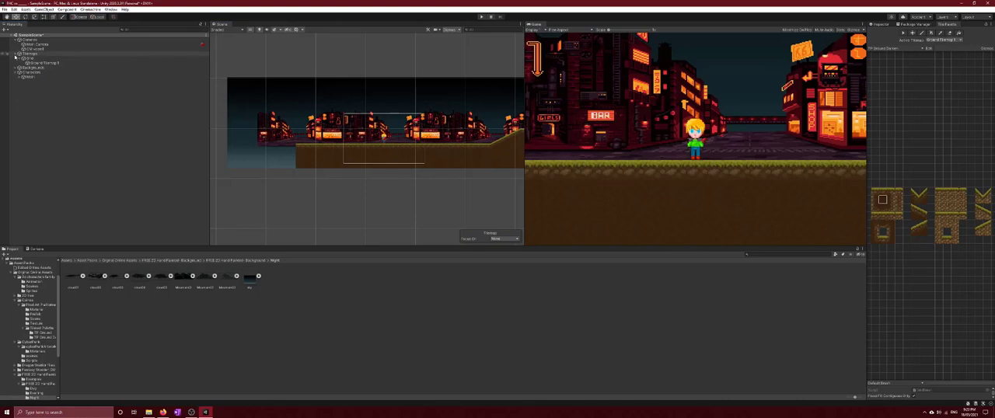
{"action": "left_click", "coordinate": [15, 53]}
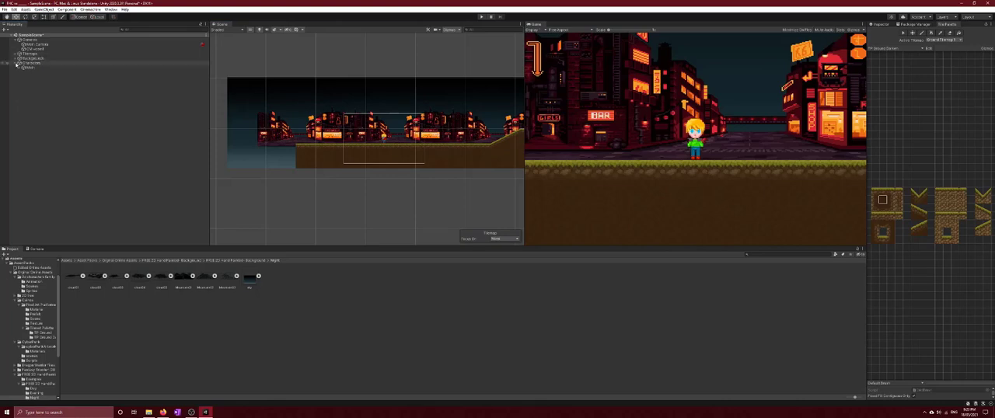
{"action": "left_click", "coordinate": [16, 63]}
{"action": "right_click", "coordinate": [27, 77]}
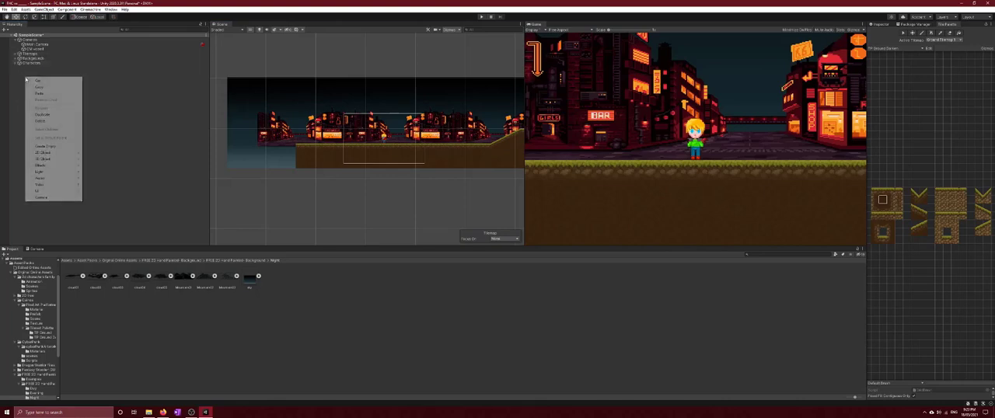
{"action": "left_click", "coordinate": [77, 146]}
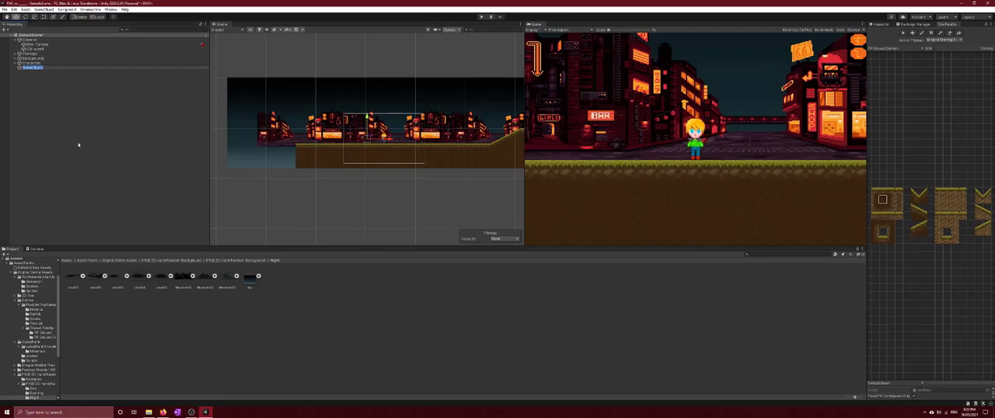
{"action": "type", "text": "Bo"}
Add a 2D square sprite as a child of the new Boxes object and name it Block1
{"action": "right_click", "coordinate": [28, 67]}
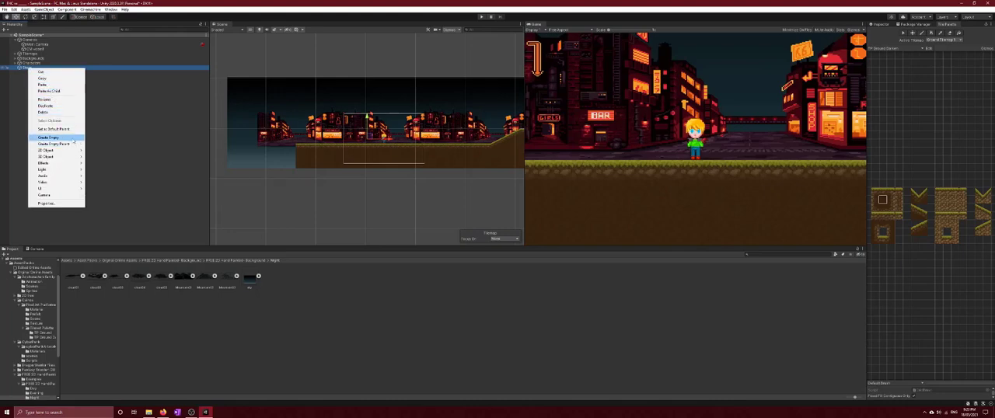
{"action": "mouse_move", "coordinate": [75, 151]}
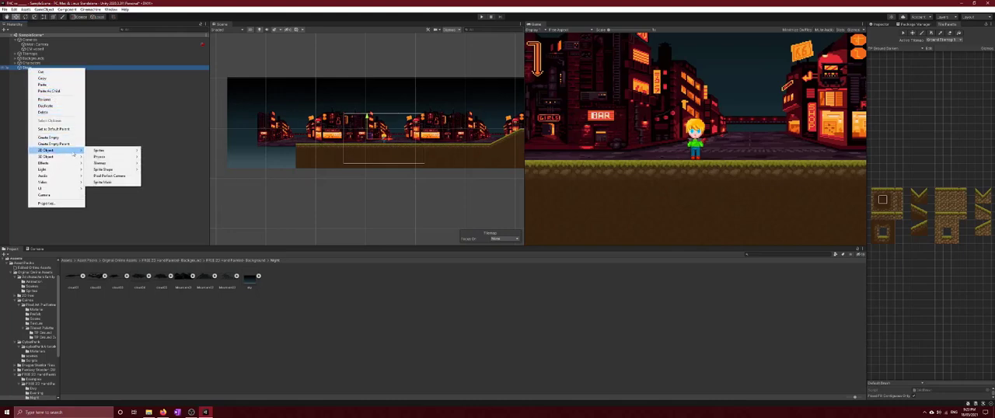
{"action": "mouse_move", "coordinate": [106, 151]}
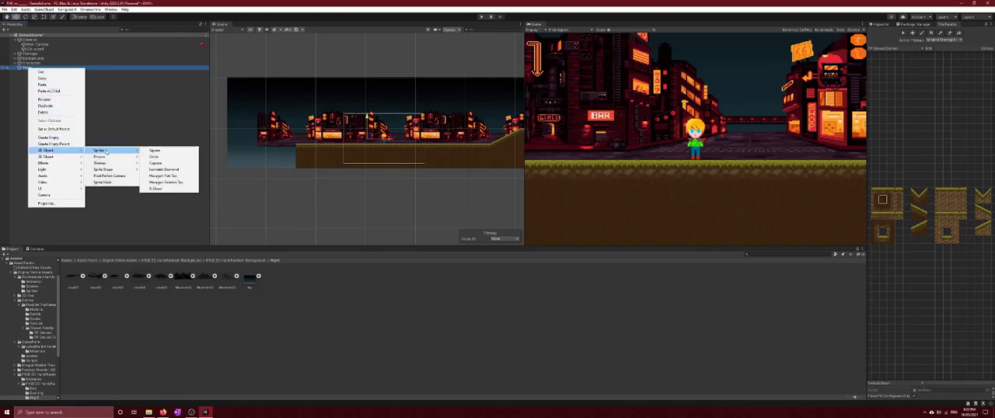
{"action": "left_click", "coordinate": [152, 151]}
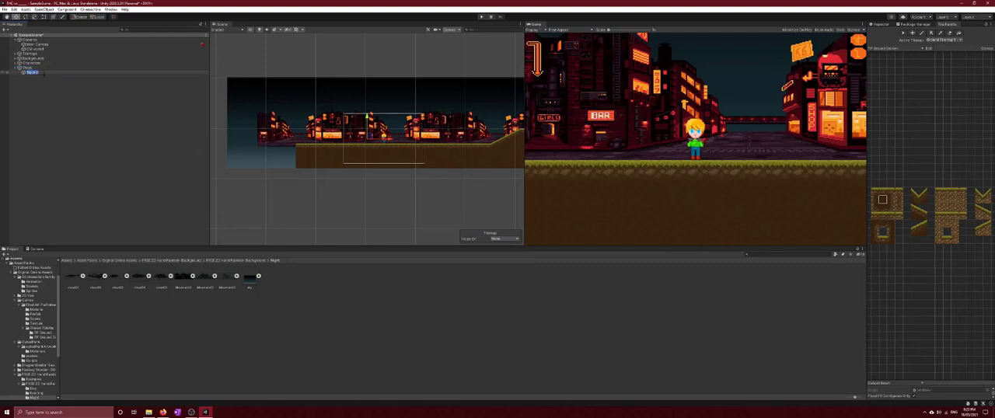
{"action": "type", "text": "Block1"}
{"action": "left_click", "coordinate": [91, 153]}
{"action": "left_click", "coordinate": [40, 73]}
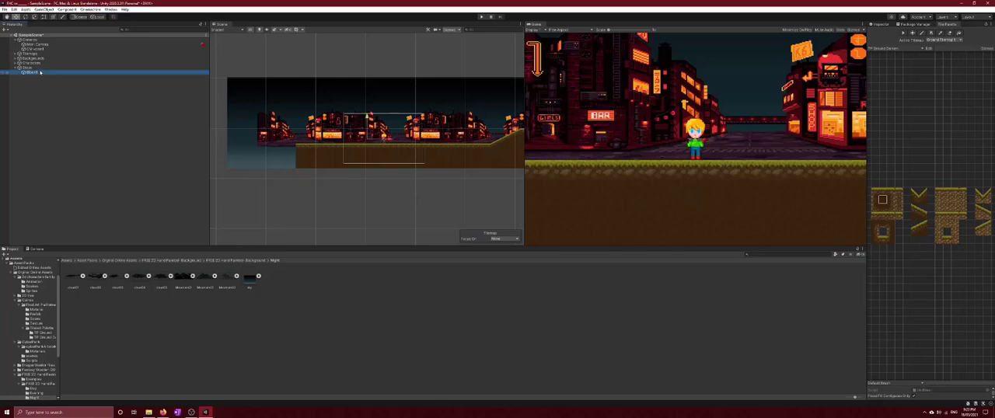
Show the block's properties, adjust its sprite colour and set its sprite to None
{"action": "left_click", "coordinate": [880, 24]}
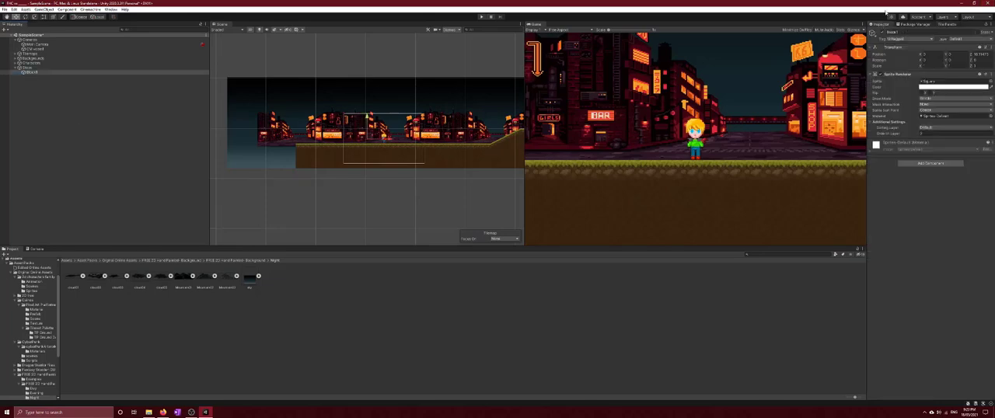
{"action": "left_click", "coordinate": [970, 40]}
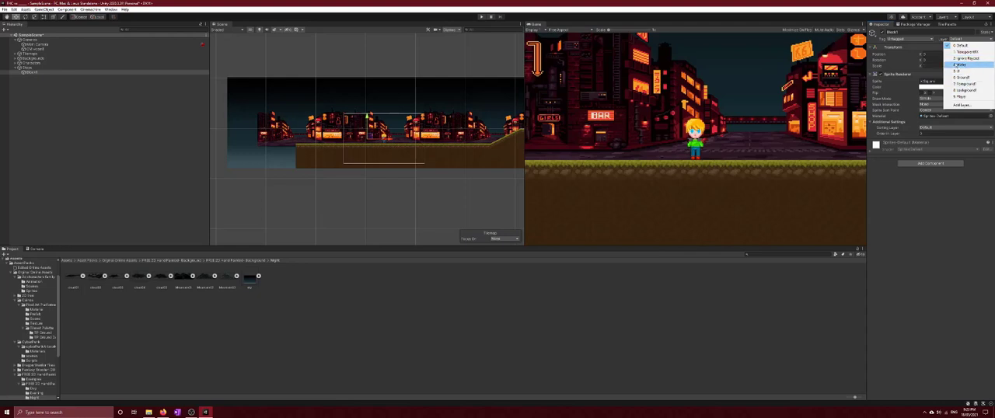
{"action": "left_click", "coordinate": [957, 178]}
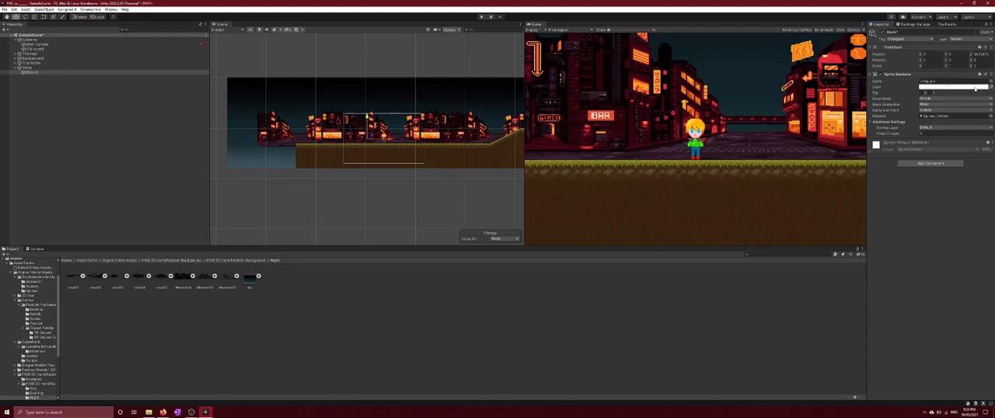
{"action": "left_click", "coordinate": [968, 87]}
{"action": "left_click", "coordinate": [989, 81]}
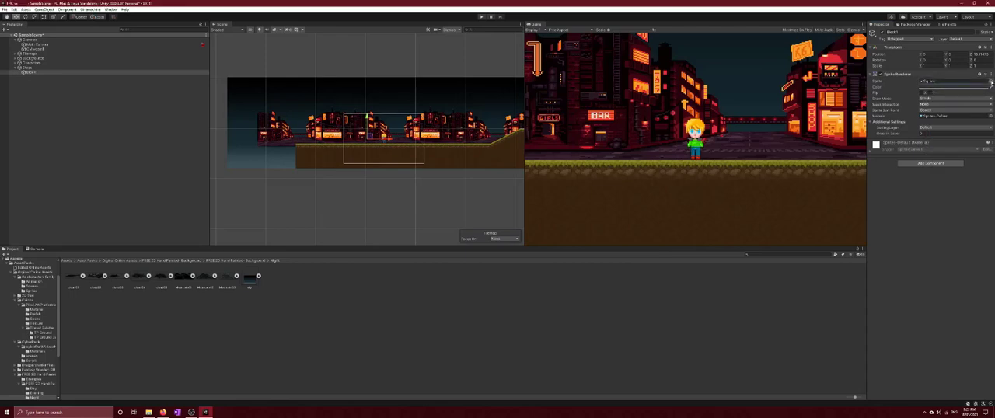
{"action": "left_click", "coordinate": [991, 81]}
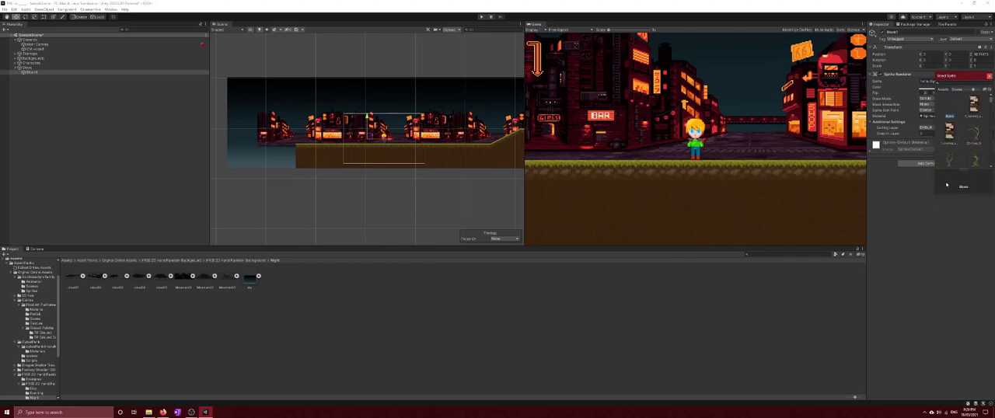
{"action": "left_click", "coordinate": [943, 246]}
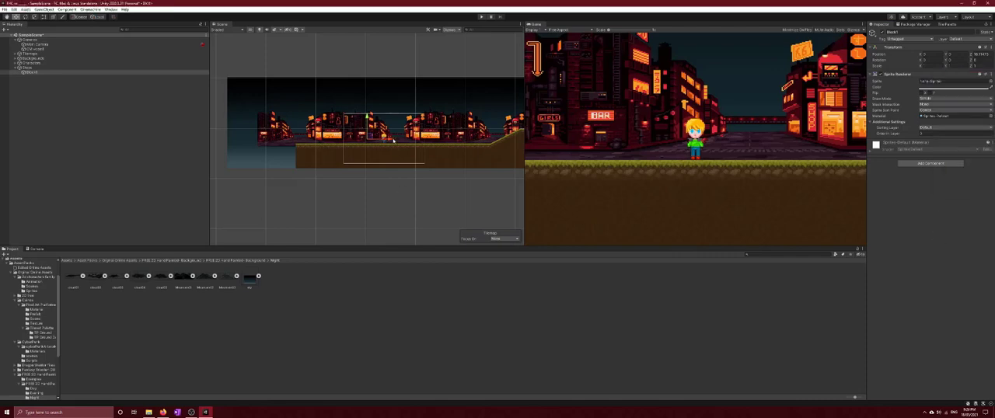
Add a Box Collider 2D component to the block
{"action": "left_click", "coordinate": [931, 163]}
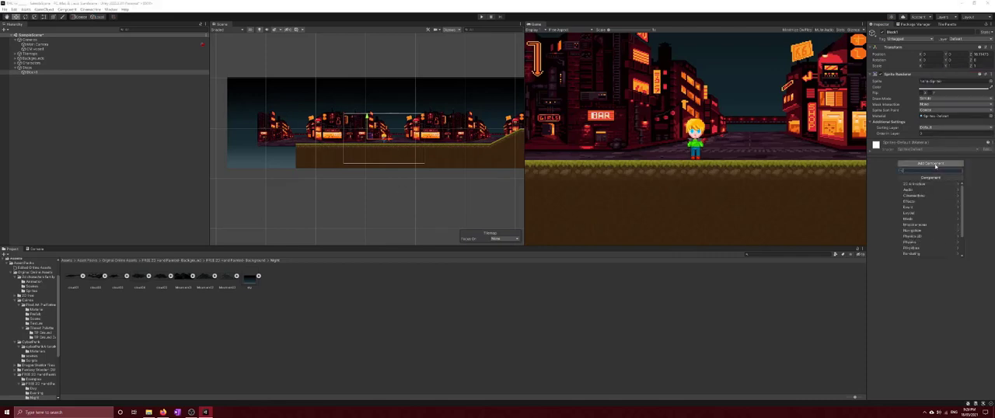
{"action": "left_click", "coordinate": [879, 222]}
{"action": "left_click", "coordinate": [930, 163]}
{"action": "left_click", "coordinate": [937, 231]}
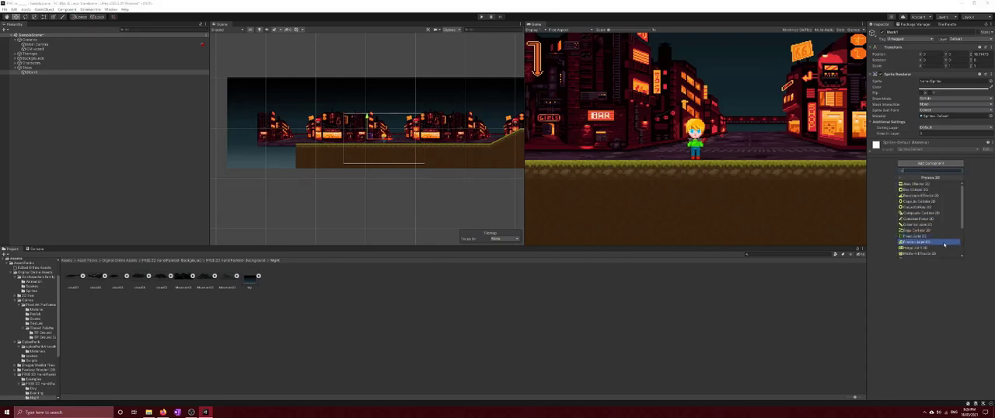
{"action": "left_click", "coordinate": [914, 190]}
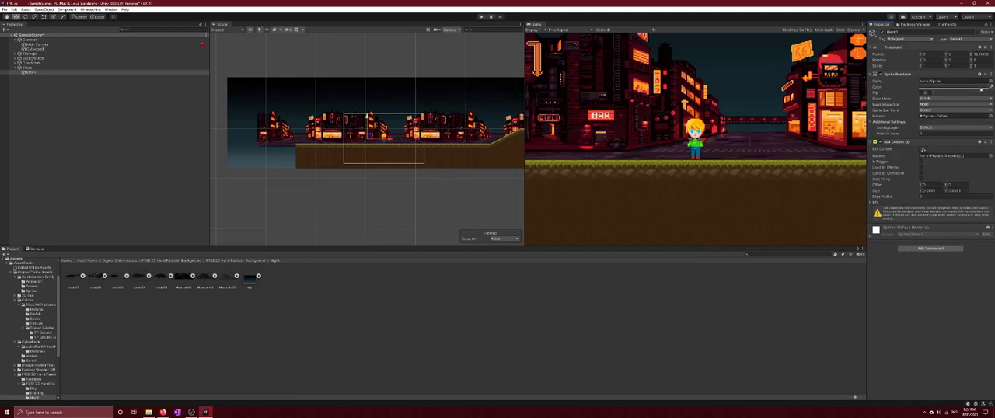
Assign a TX Tileset Ground tile as the block's sprite
{"action": "left_click", "coordinate": [989, 81]}
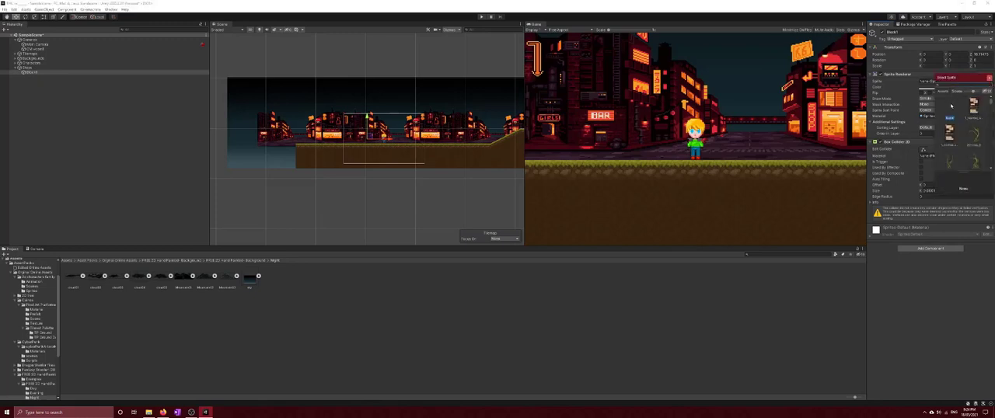
{"action": "scroll", "coordinate": [956, 117], "scroll_direction": "down", "scroll_amount": 5}
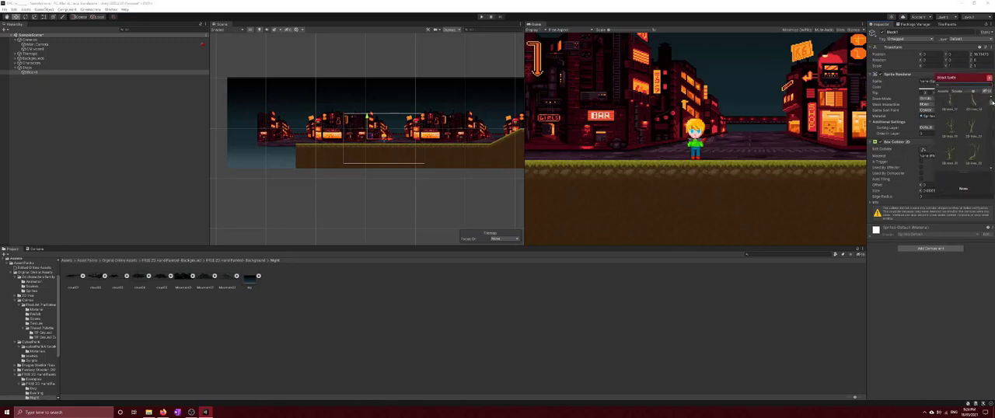
{"action": "left_click_drag", "start_coordinate": [993, 102], "coordinate": [991, 150]}
{"action": "left_click", "coordinate": [973, 128]}
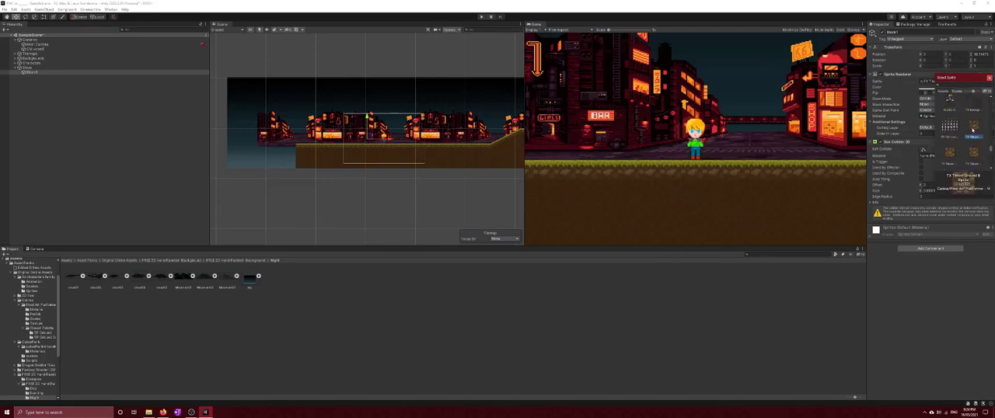
{"action": "double_click", "coordinate": [973, 132]}
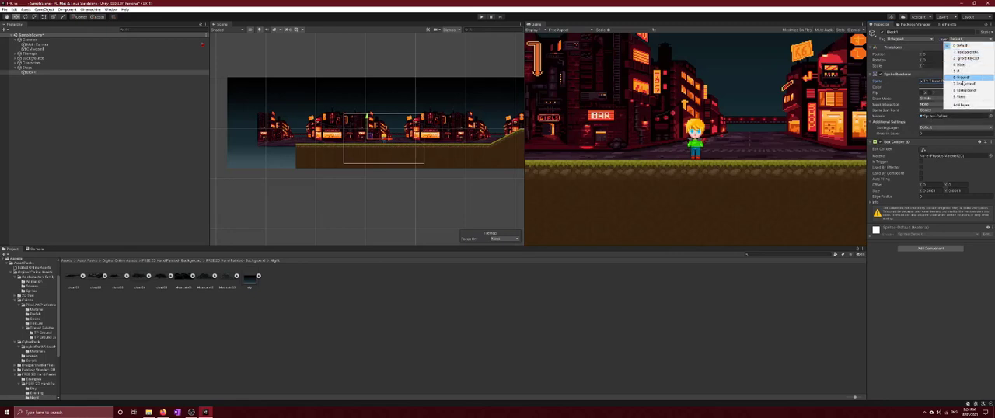
Set both the block's object layer and its Sprite Renderer sorting layer to Player
{"action": "left_click", "coordinate": [961, 96]}
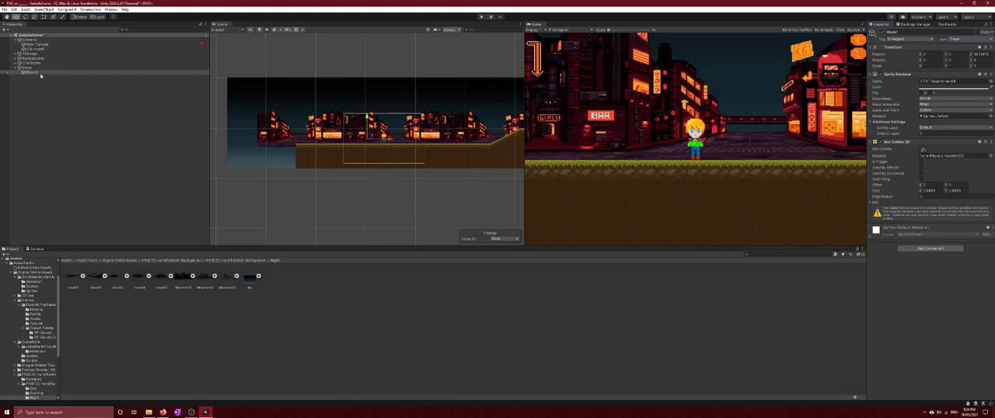
{"action": "scroll", "coordinate": [400, 164], "scroll_direction": "up", "scroll_amount": 5}
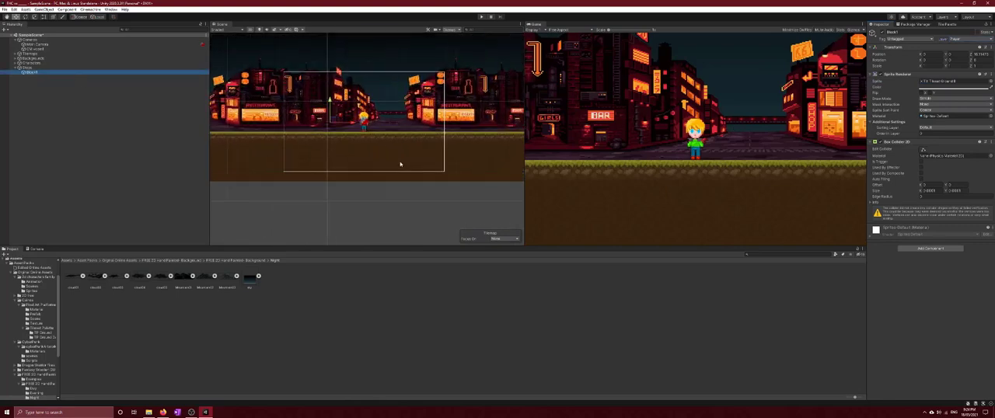
{"action": "scroll", "coordinate": [400, 164], "scroll_direction": "up", "scroll_amount": 2}
{"action": "left_click", "coordinate": [922, 66]}
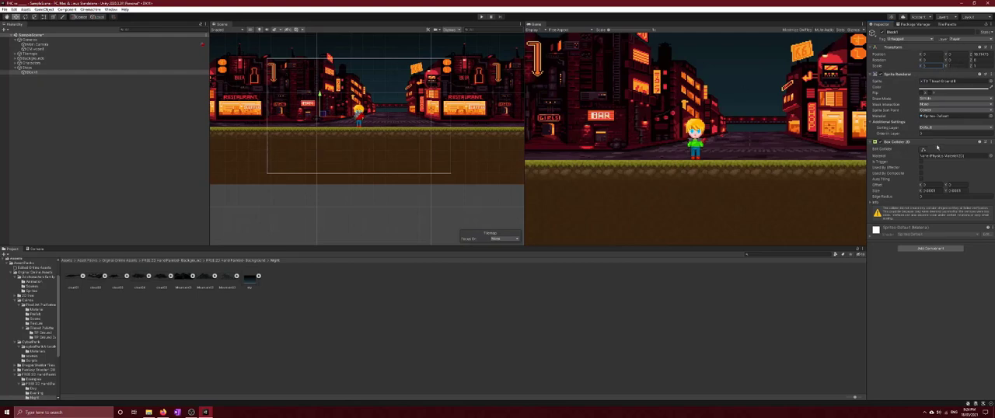
{"action": "left_click", "coordinate": [928, 128]}
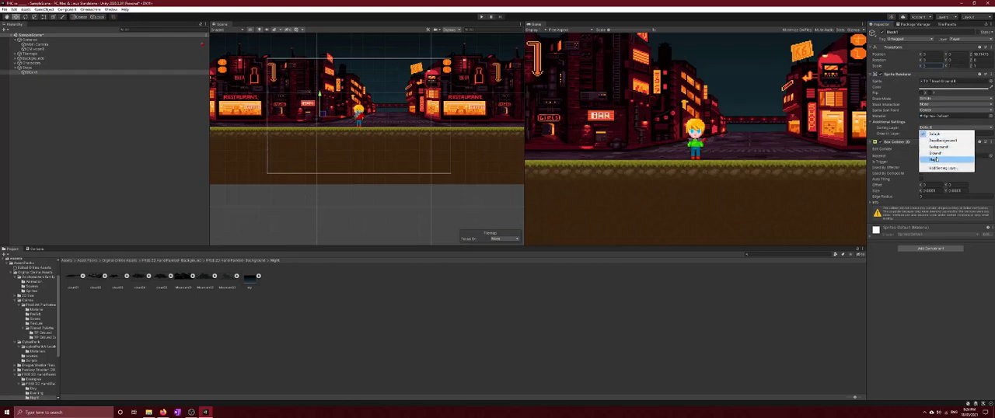
{"action": "left_click", "coordinate": [936, 160]}
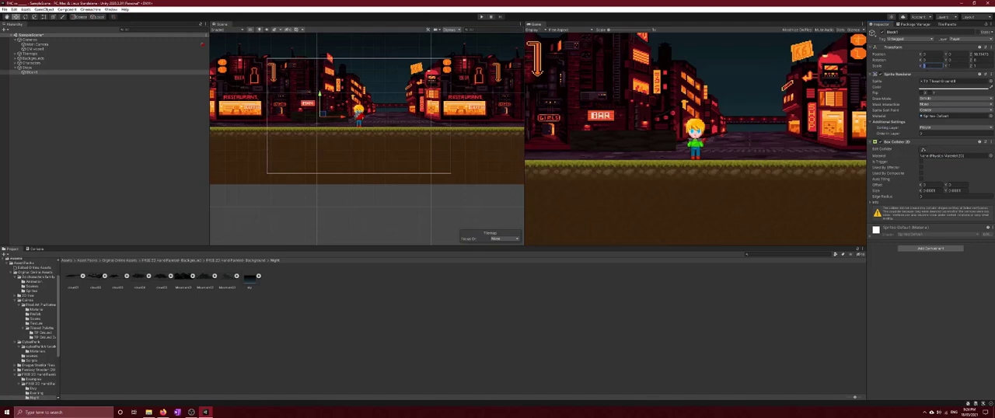
Locate the block's sprite in the project's Texture folder, open a TX Village Props sprite for viewing, and return to the block's properties
{"action": "left_click", "coordinate": [924, 150]}
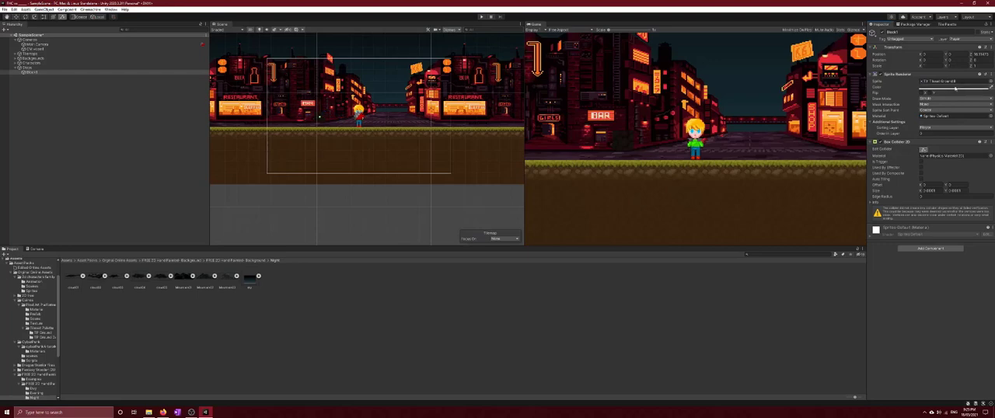
{"action": "left_click", "coordinate": [955, 81]}
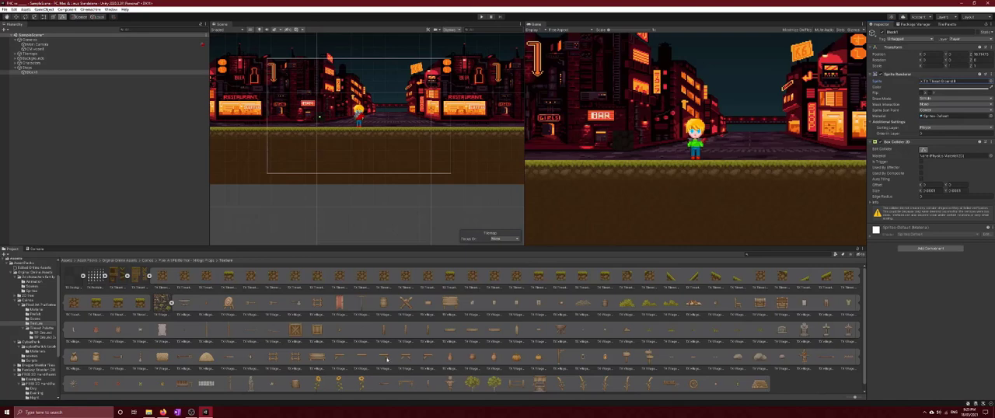
{"action": "left_click", "coordinate": [538, 385]}
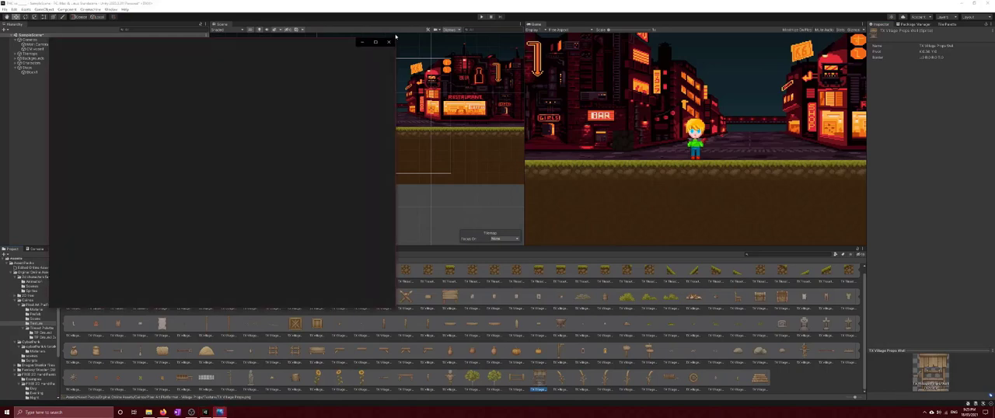
{"action": "left_click", "coordinate": [389, 43]}
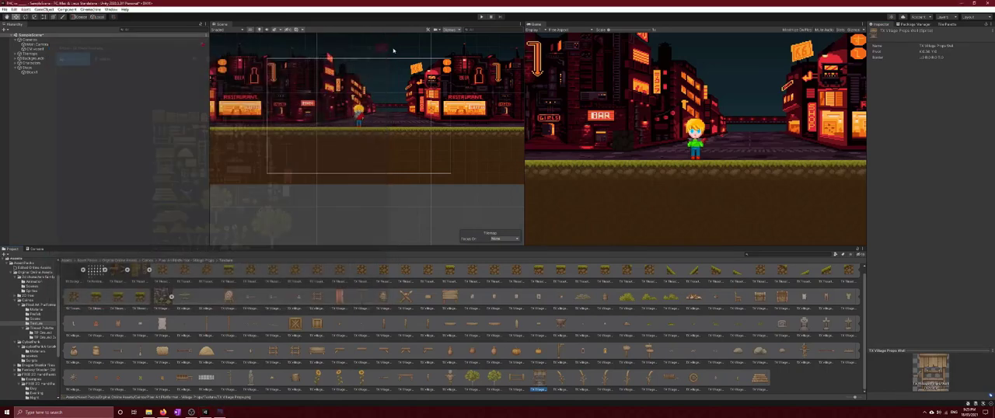
{"action": "left_click", "coordinate": [31, 72]}
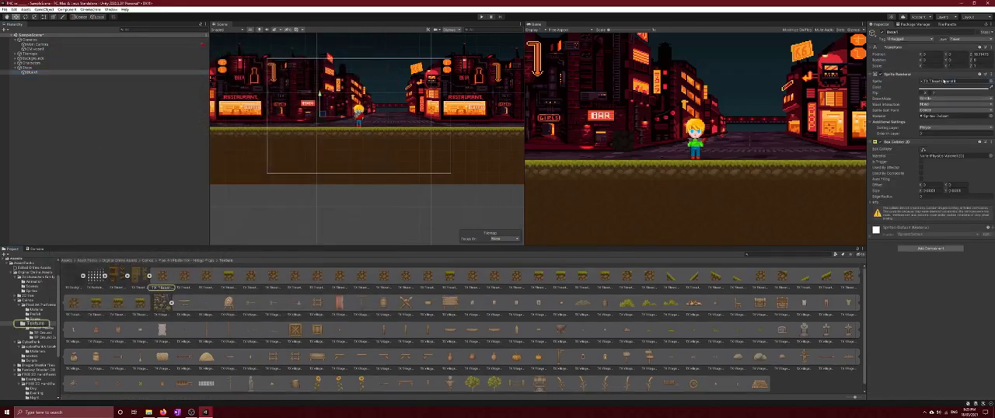
Assign the 2D tree_0 sprite to Block1 in place of the ground tile
{"action": "left_click", "coordinate": [984, 81]}
{"action": "scroll", "coordinate": [968, 147], "scroll_direction": "down", "scroll_amount": 8}
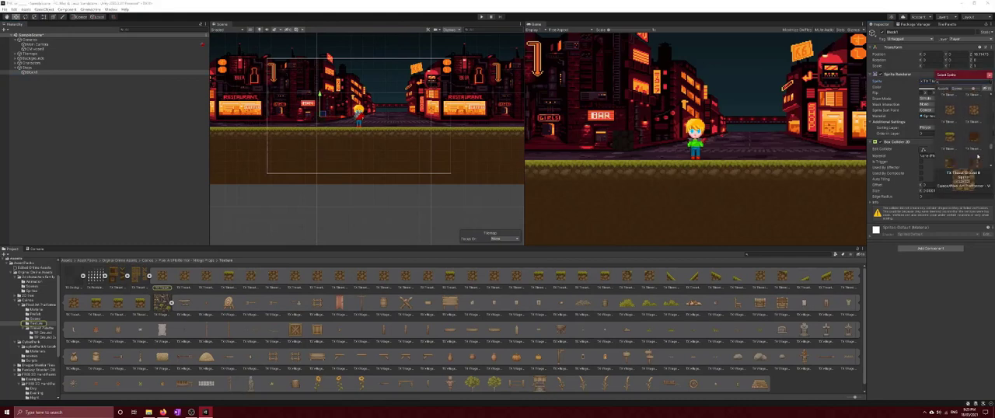
{"action": "left_click_drag", "start_coordinate": [991, 147], "coordinate": [991, 98]}
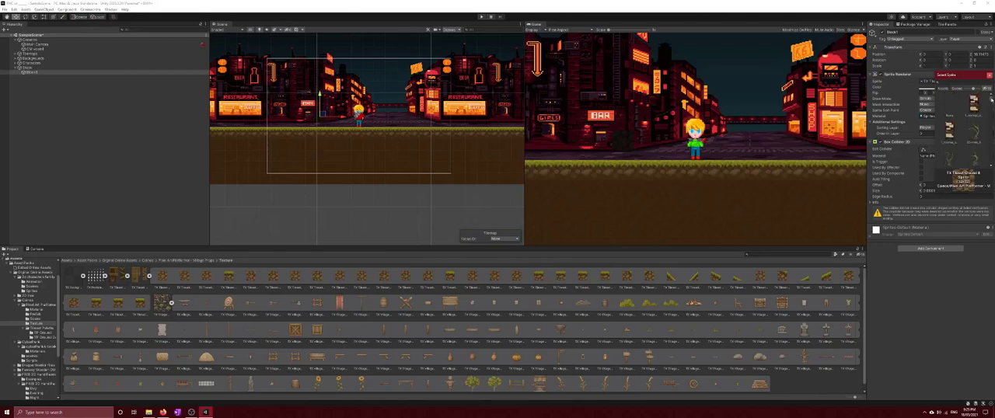
{"action": "double_click", "coordinate": [975, 133]}
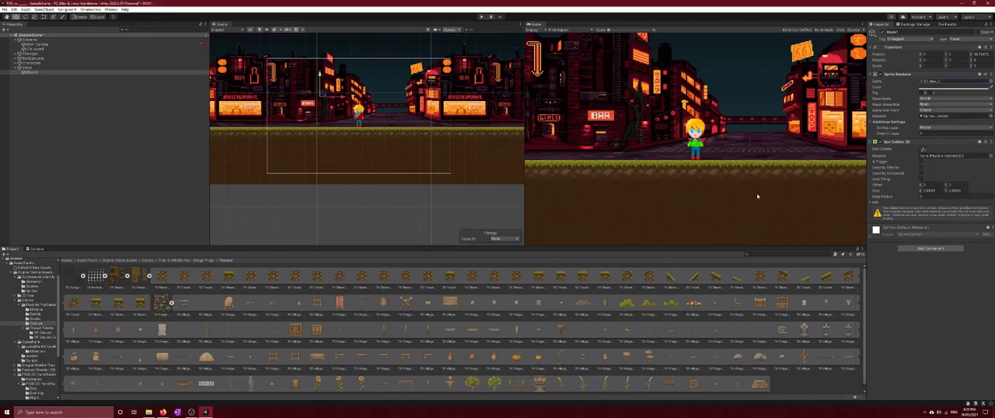
Move the tree block to the left of the character, near the left edge of the camera frame and down towards the ground
{"action": "left_click", "coordinate": [349, 101]}
{"action": "left_click", "coordinate": [344, 97]}
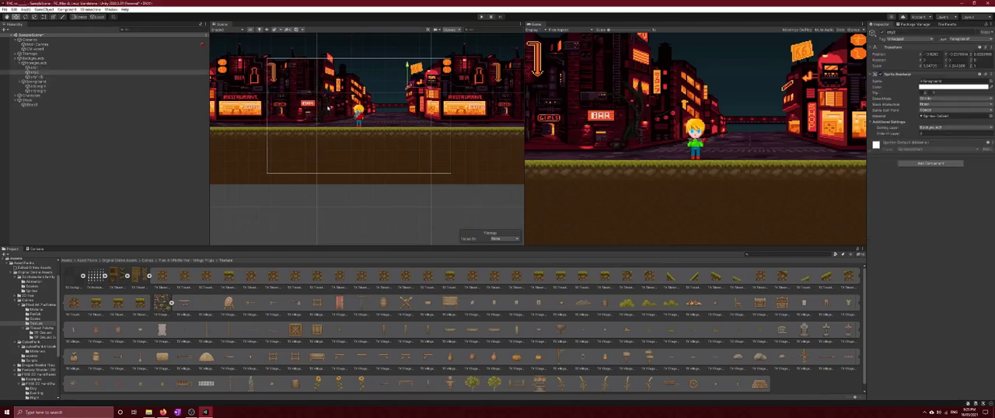
{"action": "left_click", "coordinate": [33, 103]}
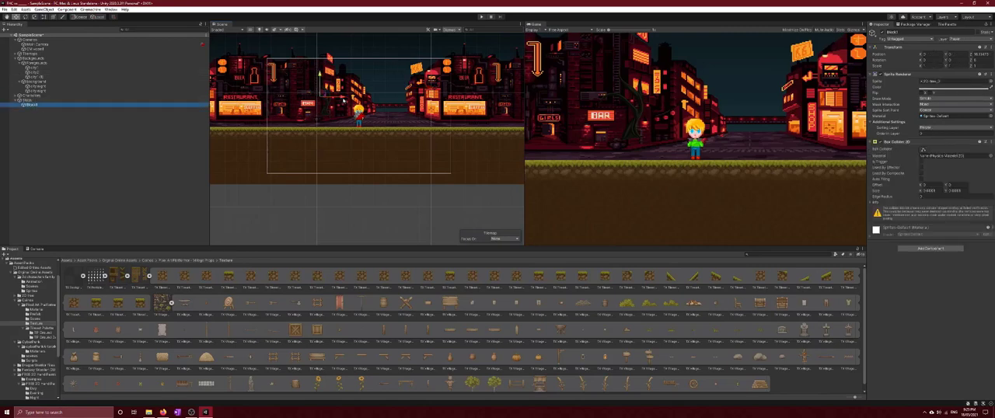
{"action": "left_click_drag", "start_coordinate": [342, 100], "coordinate": [293, 110]}
{"action": "left_click", "coordinate": [434, 224]}
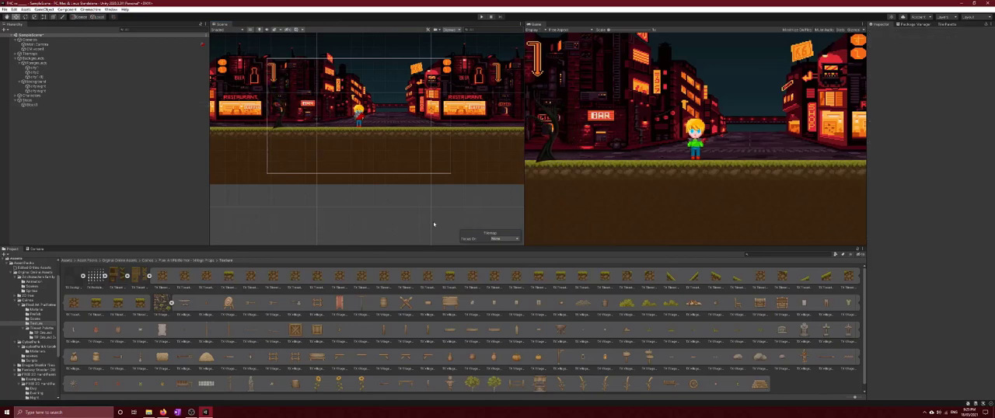
Set the tree block's sorting layer to Ground
{"action": "left_click", "coordinate": [42, 103]}
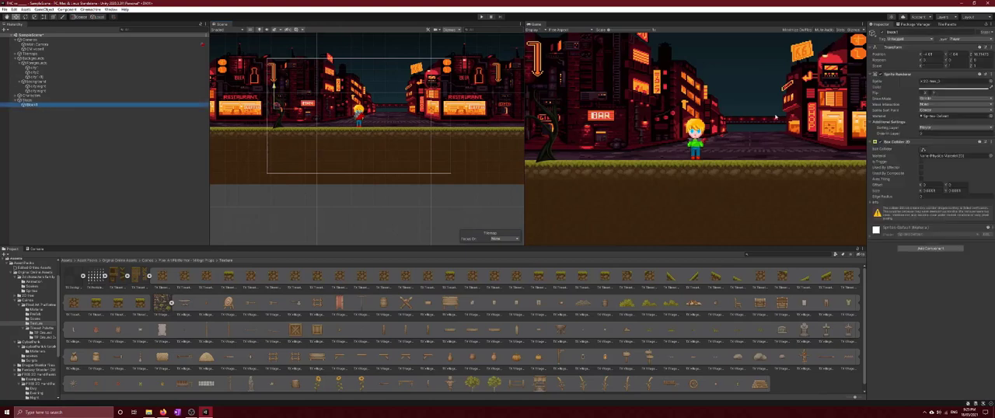
{"action": "left_click", "coordinate": [940, 126]}
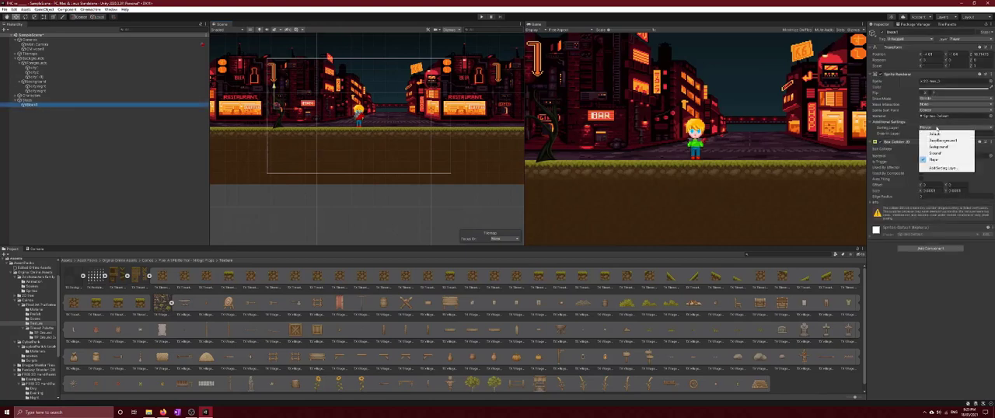
{"action": "left_click", "coordinate": [940, 154]}
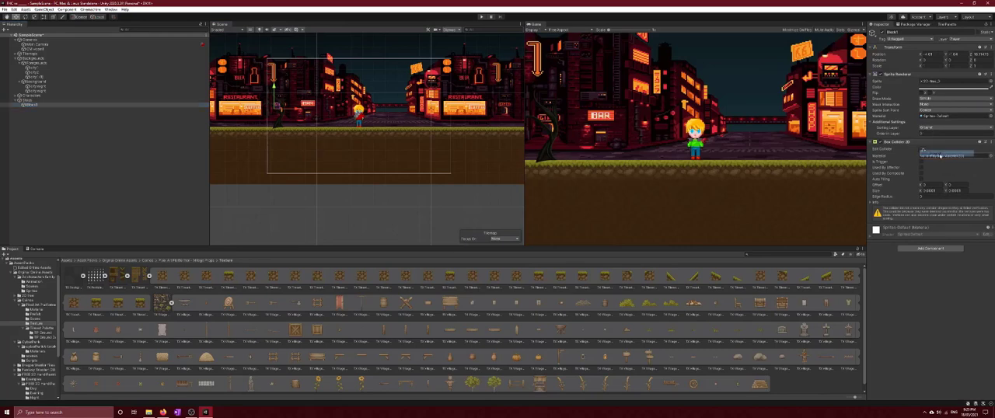
Collapse the Backgrounds group and examine the Ground Tilemap's renderer sorting, rigidbody and collider settings
{"action": "left_click", "coordinate": [20, 64]}
{"action": "left_click", "coordinate": [15, 59]}
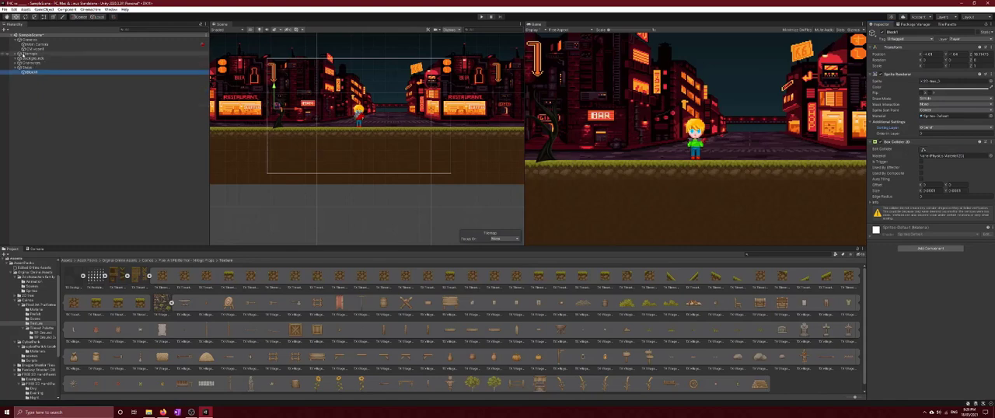
{"action": "left_click", "coordinate": [14, 55]}
{"action": "left_click", "coordinate": [35, 62]}
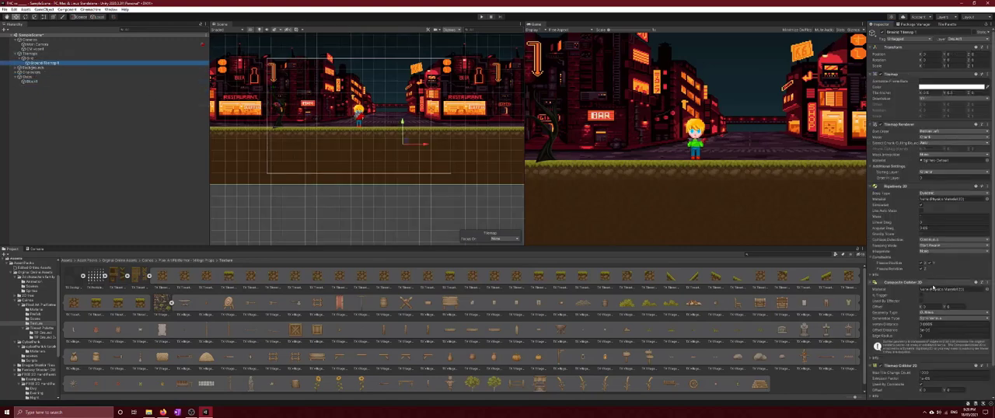
{"action": "left_click", "coordinate": [925, 179]}
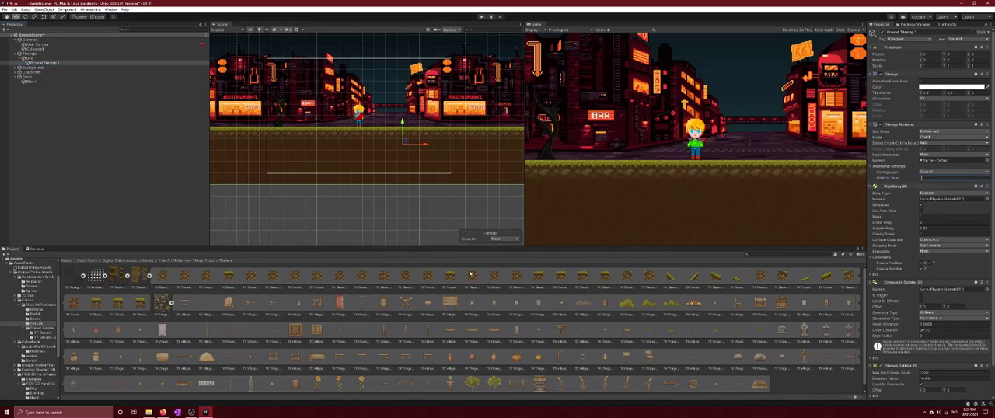
Replace the tree block's Box Collider 2D component with a Capsule Collider 2D
{"action": "left_click", "coordinate": [39, 82]}
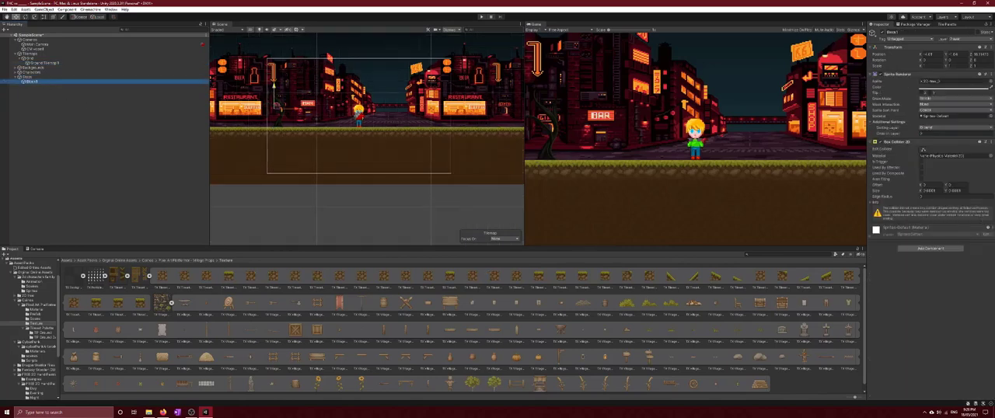
{"action": "right_click", "coordinate": [929, 143]}
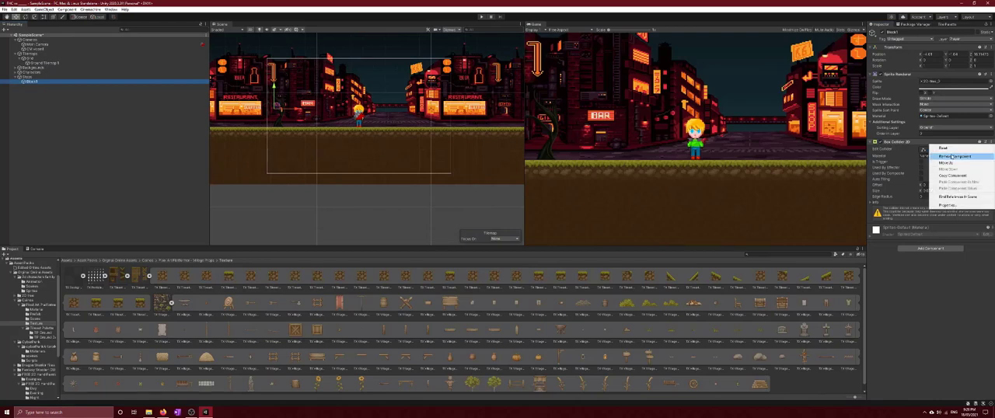
{"action": "left_click", "coordinate": [953, 156]}
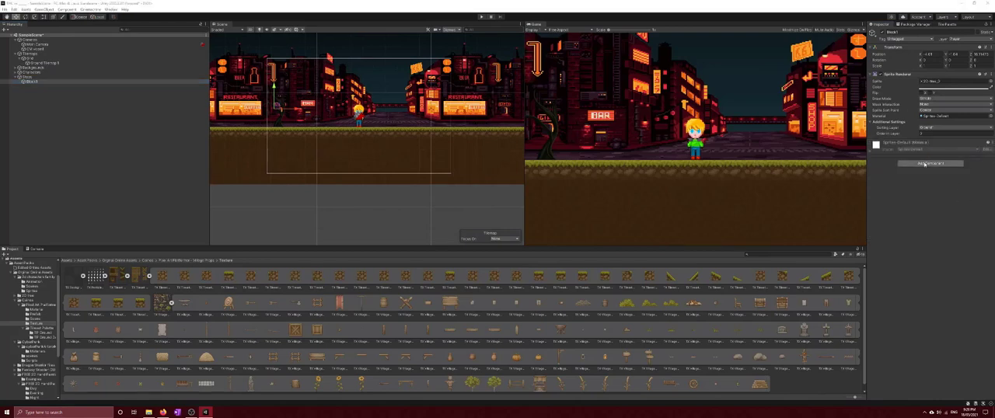
{"action": "left_click", "coordinate": [925, 164]}
{"action": "left_click", "coordinate": [937, 231]}
{"action": "scroll", "coordinate": [940, 238], "scroll_direction": "down", "scroll_amount": 3}
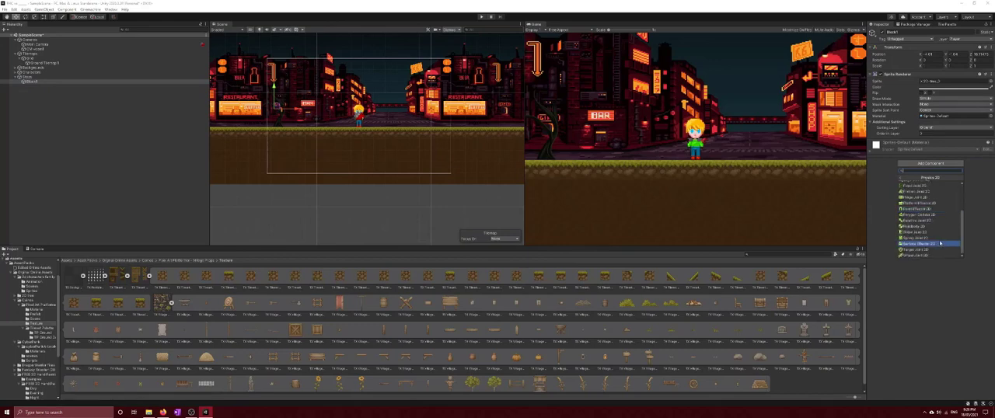
{"action": "scroll", "coordinate": [941, 244], "scroll_direction": "up", "scroll_amount": 2}
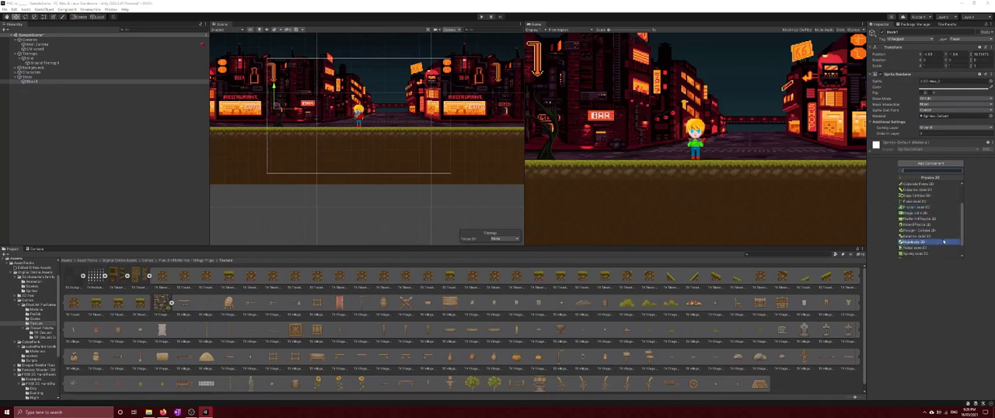
{"action": "scroll", "coordinate": [933, 218], "scroll_direction": "up", "scroll_amount": 2}
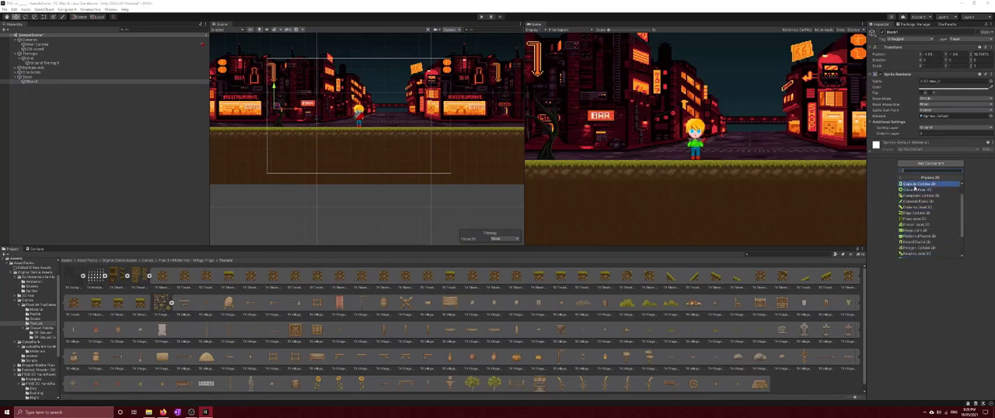
{"action": "left_click", "coordinate": [921, 185]}
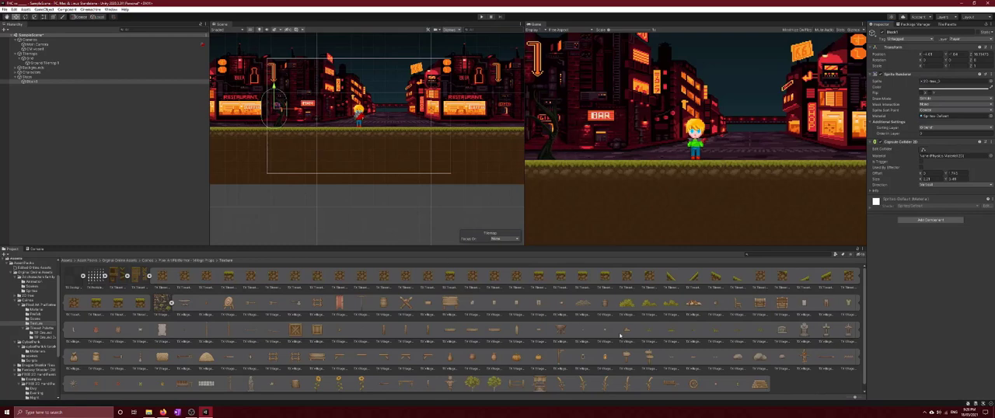
Browse the available sprites for an alternative to the block's current tree sprite
{"action": "scroll", "coordinate": [639, 344], "scroll_direction": "down", "scroll_amount": 1}
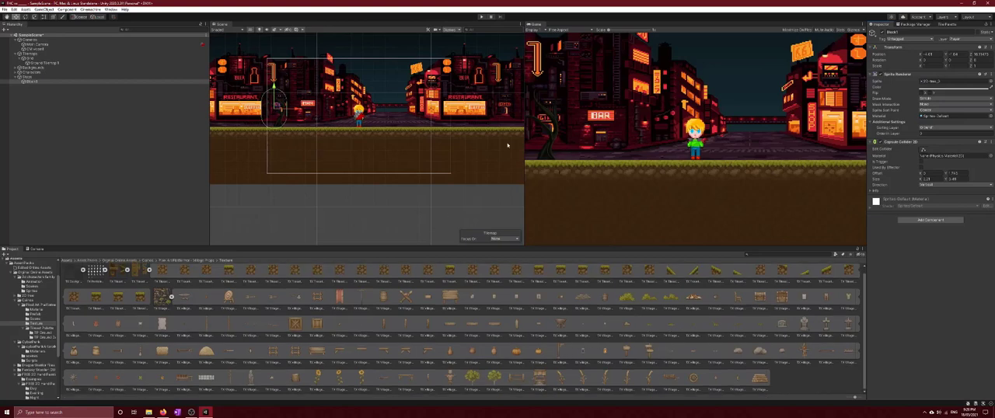
{"action": "left_click", "coordinate": [953, 81]}
{"action": "left_click", "coordinate": [991, 82]}
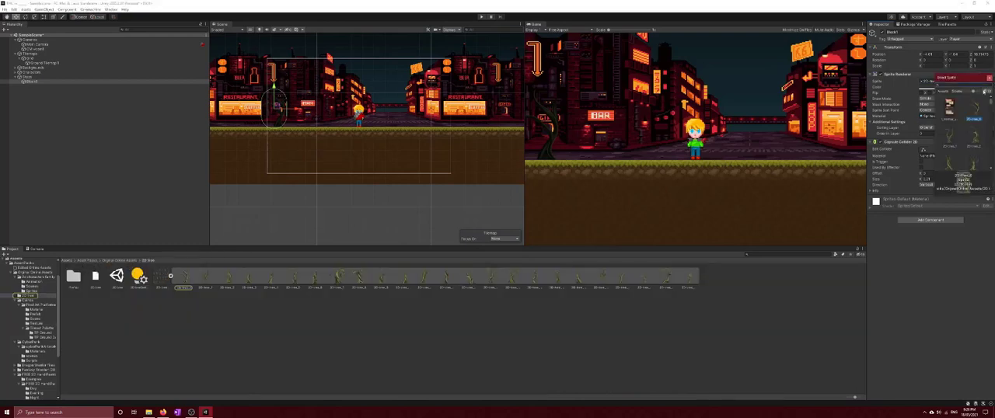
{"action": "scroll", "coordinate": [981, 152], "scroll_direction": "down", "scroll_amount": 5}
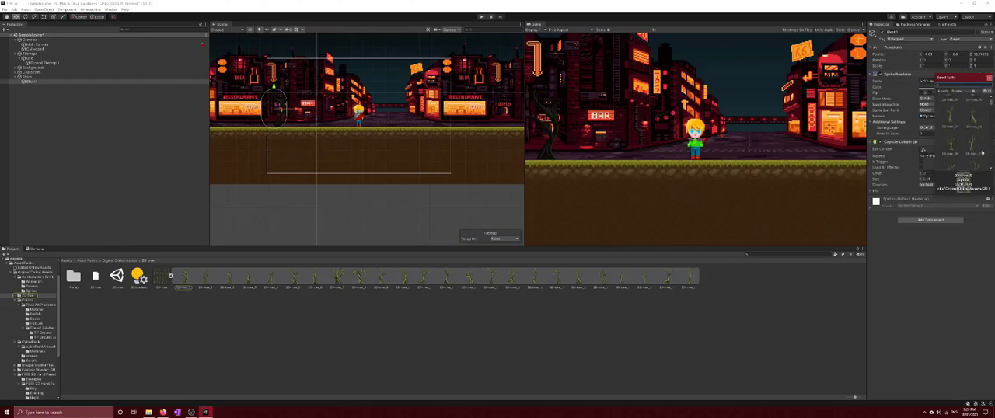
{"action": "left_click_drag", "start_coordinate": [991, 105], "coordinate": [973, 140]}
Open the Texture folder of the Cainos Pixel Art Platformer - Village Props pack in the project assets
{"action": "left_click", "coordinate": [288, 336]}
{"action": "left_click", "coordinate": [117, 261]}
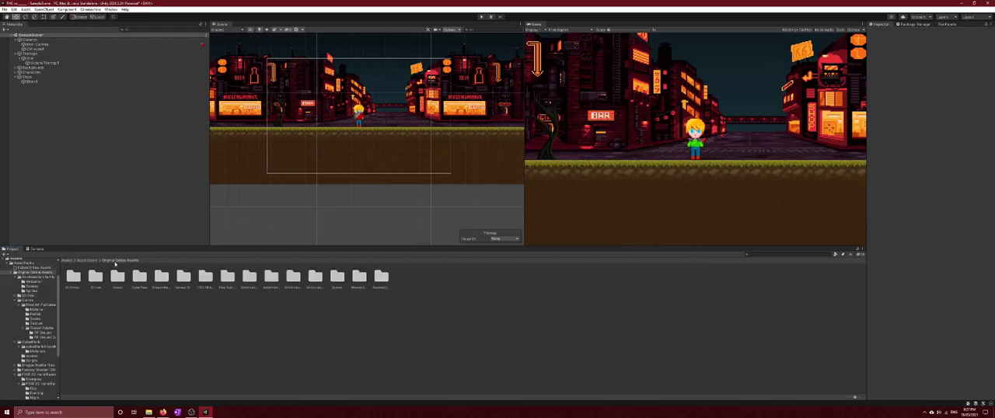
{"action": "left_click", "coordinate": [140, 279]}
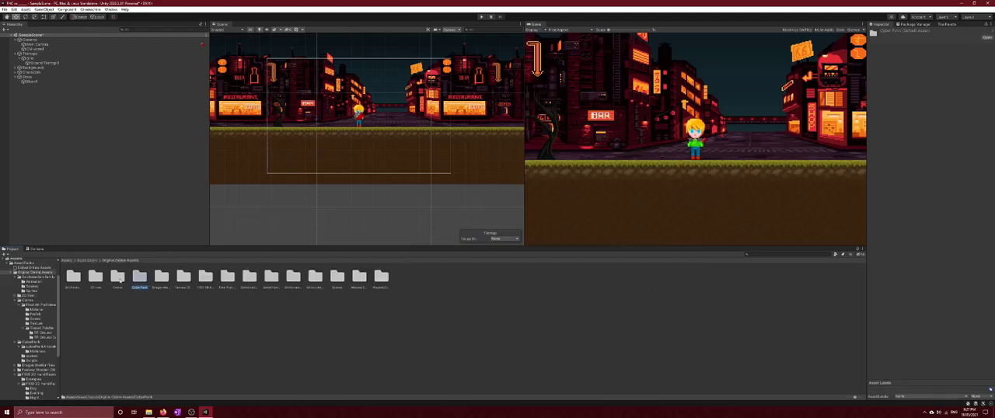
{"action": "double_click", "coordinate": [118, 277]}
{"action": "double_click", "coordinate": [74, 276]}
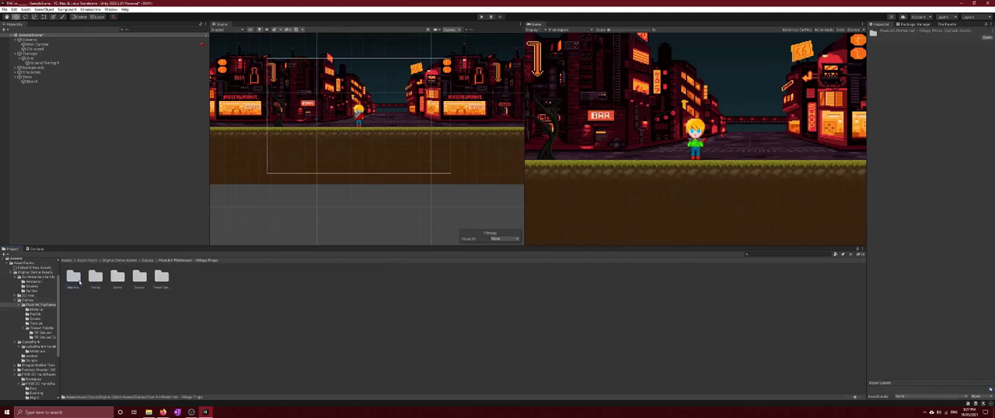
{"action": "double_click", "coordinate": [139, 277]}
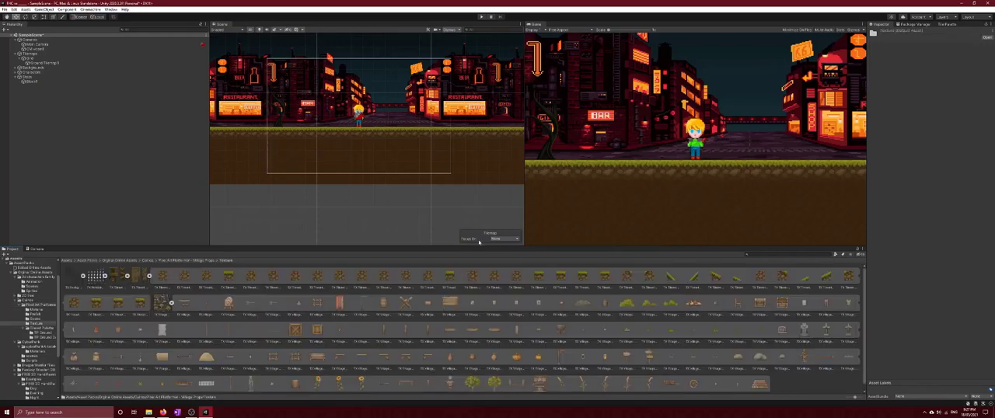
Replace the block's tree sprite with the Village Props Road Lamp post and shift the block slightly right along the ground
{"action": "left_click", "coordinate": [33, 82]}
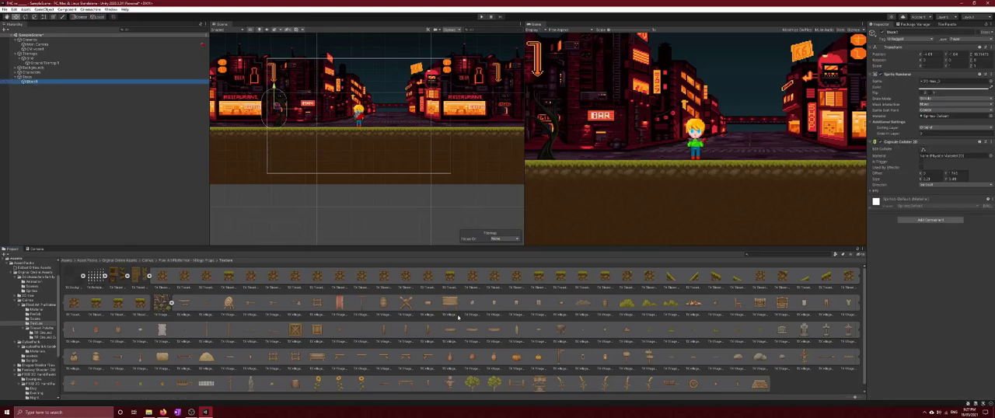
{"action": "left_click_drag", "start_coordinate": [560, 356], "coordinate": [950, 84]}
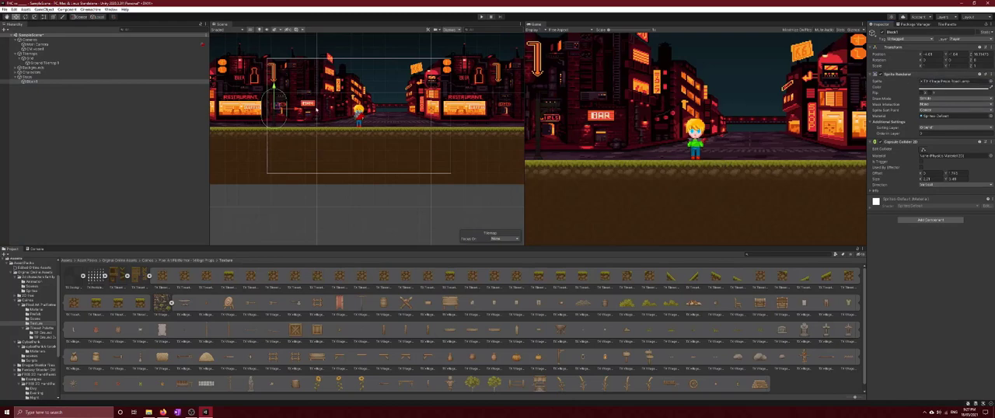
{"action": "left_click_drag", "start_coordinate": [296, 111], "coordinate": [315, 110]}
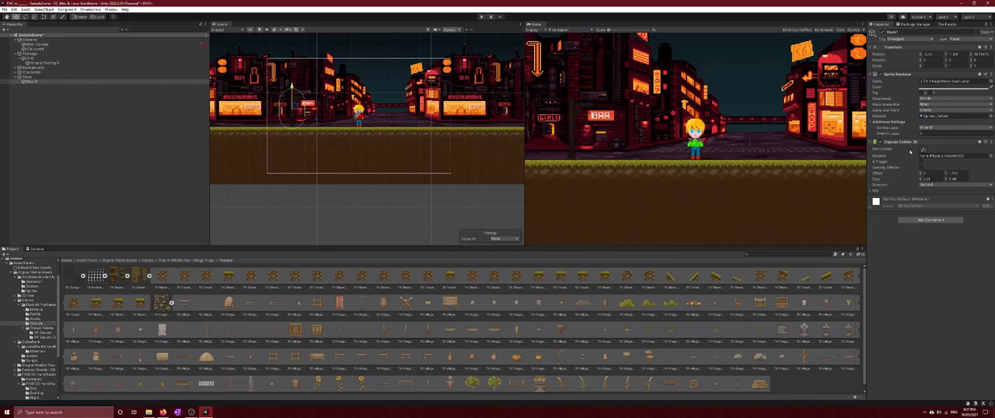
Narrow the lamp post's Capsule Collider 2D so it fits closely around the vertical post
{"action": "left_click", "coordinate": [923, 150]}
{"action": "mouse_move", "coordinate": [280, 111]}
{"action": "left_mouse_down"}
{"action": "mouse_move", "coordinate": [303, 111]}
{"action": "mouse_move", "coordinate": [290, 111]}
{"action": "left_mouse_up"}
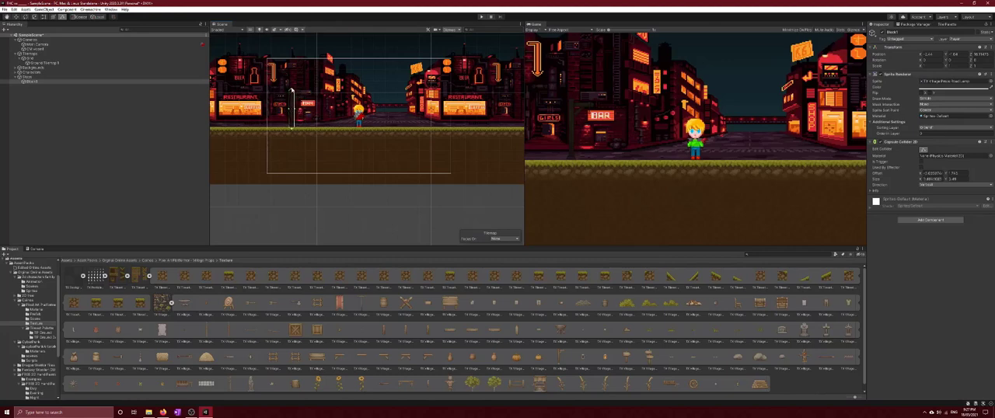
{"action": "left_click", "coordinate": [293, 97]}
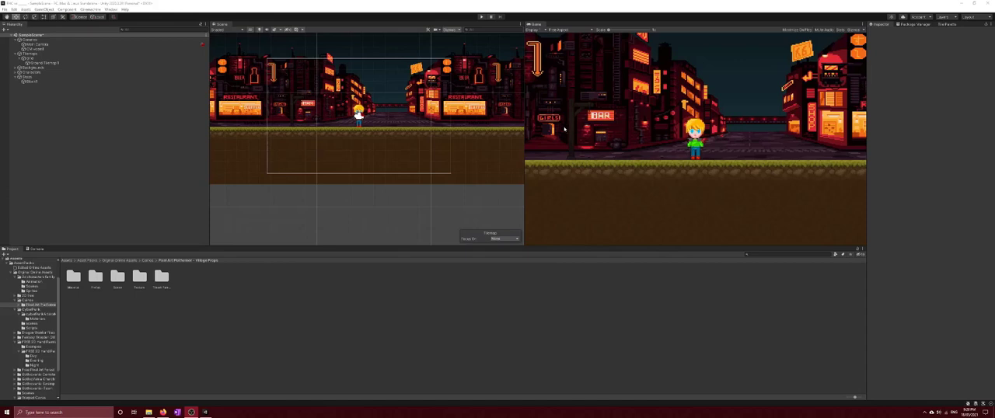
Create a 2D Square sprite as a child of the lamp post block
{"action": "scroll", "coordinate": [296, 135], "scroll_direction": "down", "scroll_amount": 6}
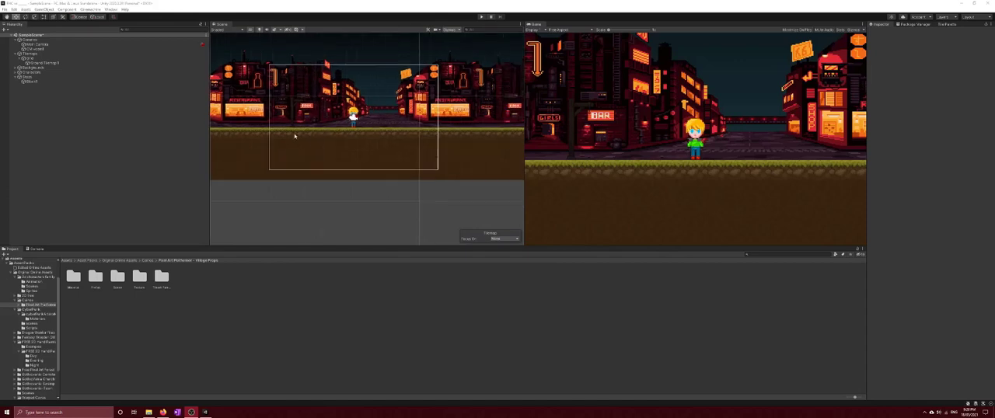
{"action": "scroll", "coordinate": [487, 127], "scroll_direction": "down", "scroll_amount": 1}
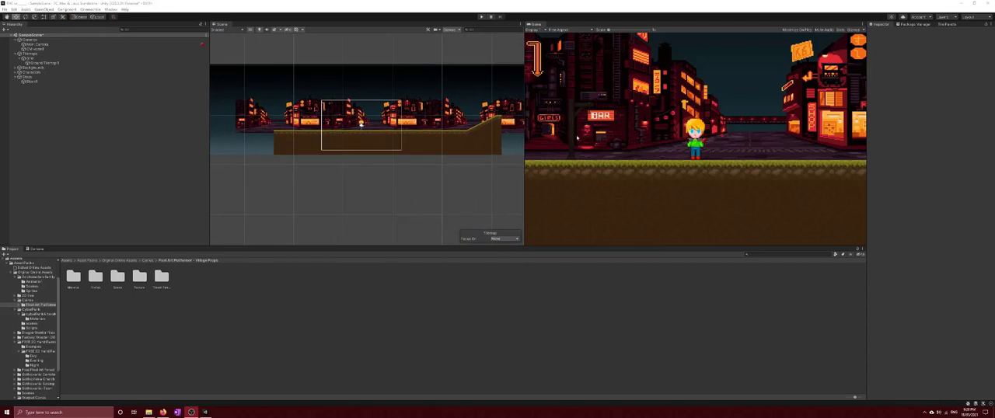
{"action": "left_click", "coordinate": [32, 83]}
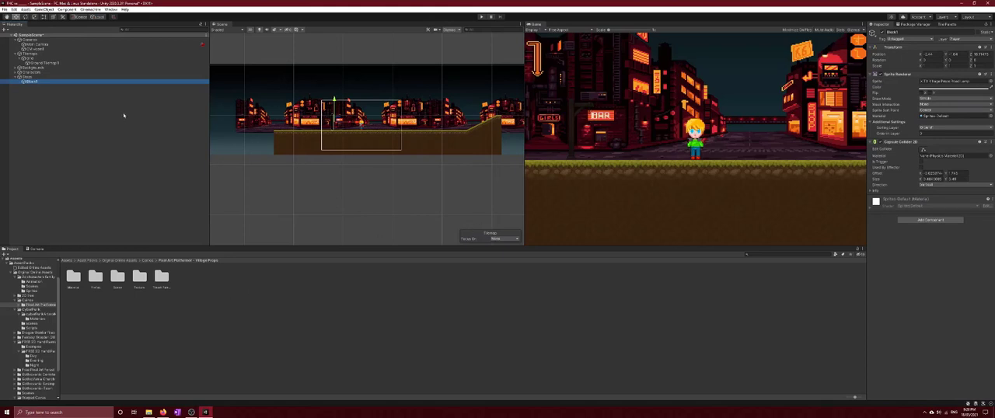
{"action": "right_click", "coordinate": [40, 82]}
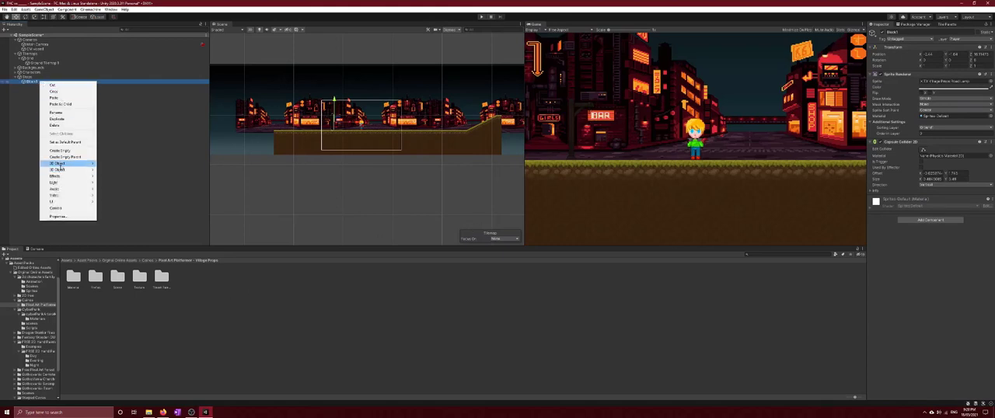
{"action": "mouse_move", "coordinate": [68, 166]}
{"action": "mouse_move", "coordinate": [124, 164]}
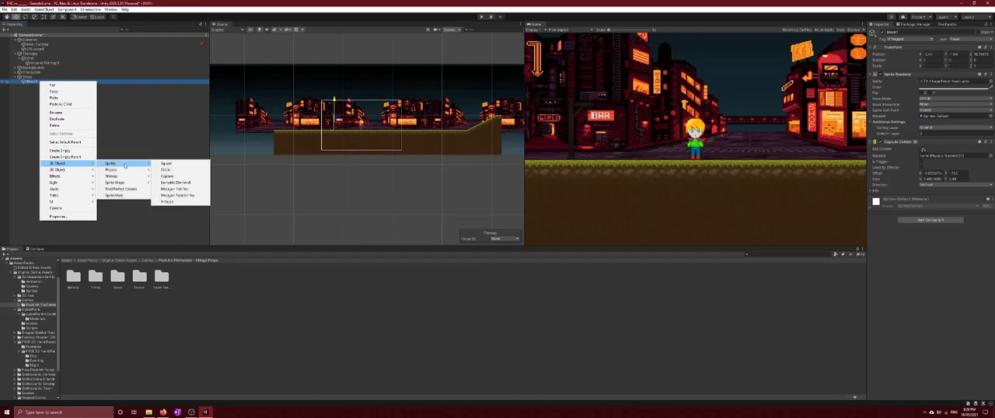
{"action": "left_click", "coordinate": [178, 166]}
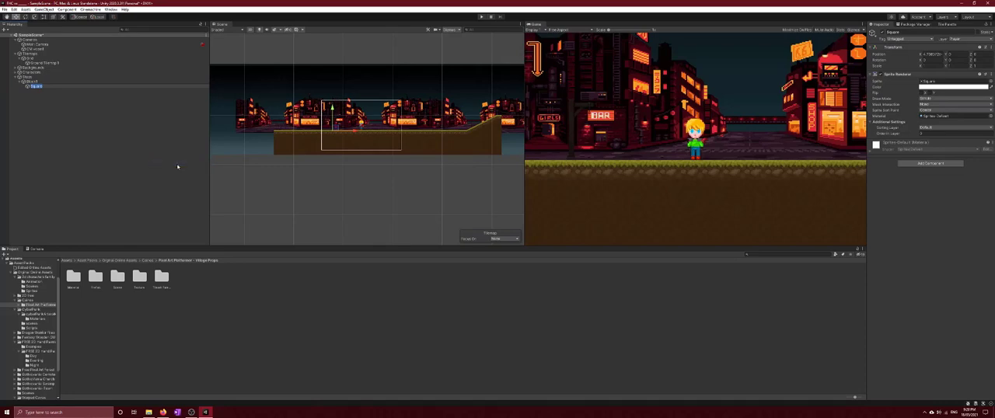
Assign the child square to the ground sorting layer and move it up beside the lamp post
{"action": "scroll", "coordinate": [348, 148], "scroll_direction": "up", "scroll_amount": 2}
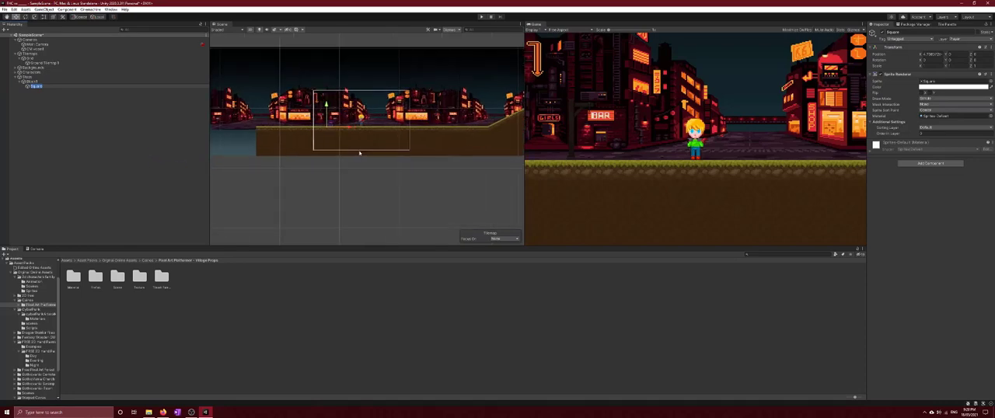
{"action": "double_click", "coordinate": [31, 82]}
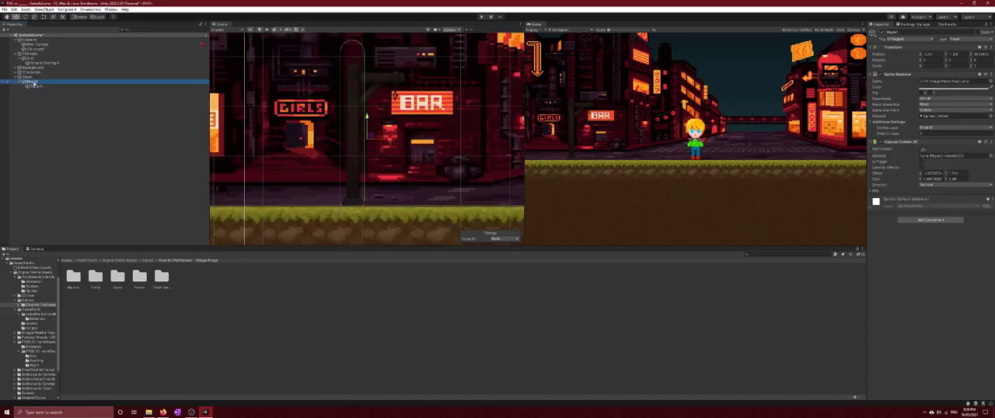
{"action": "left_click", "coordinate": [35, 87]}
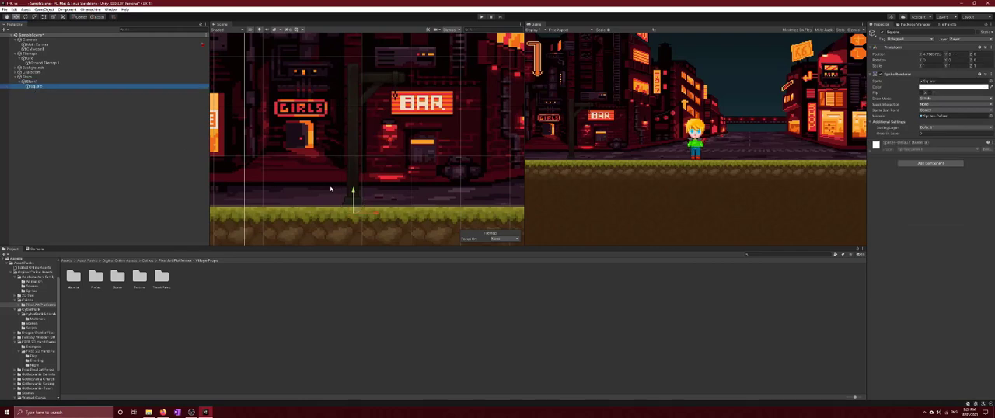
{"action": "left_click", "coordinate": [927, 128]}
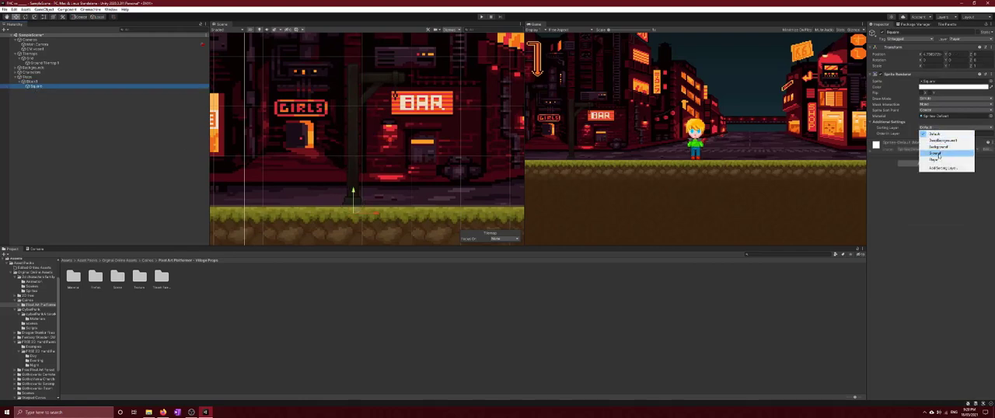
{"action": "left_click", "coordinate": [937, 153]}
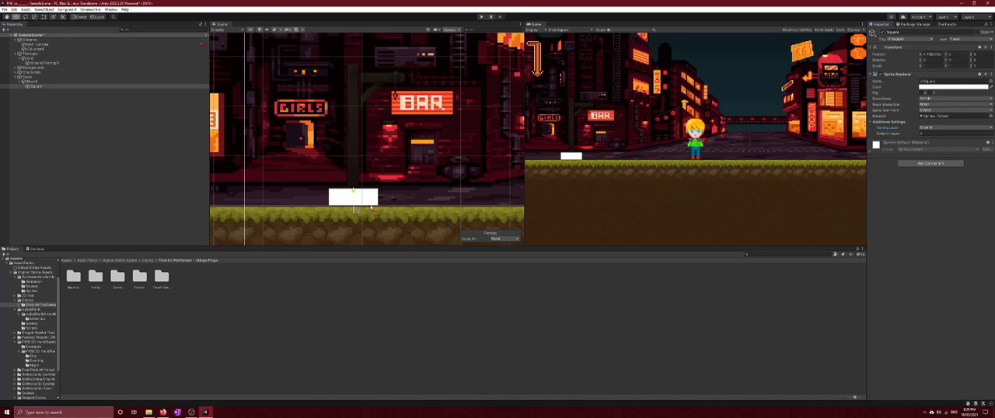
{"action": "left_click_drag", "start_coordinate": [353, 193], "coordinate": [401, 114]}
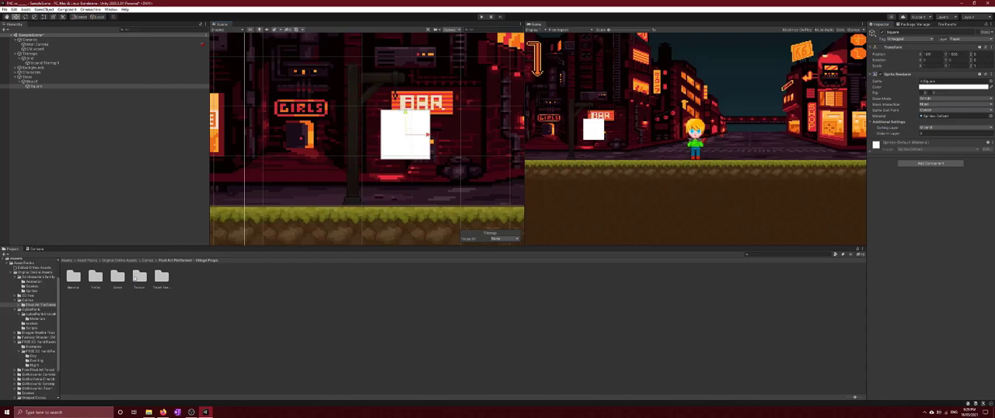
Replace the child square's sprite with the Road Lamp Light lantern from the Village Props Texture folder
{"action": "double_click", "coordinate": [160, 278]}
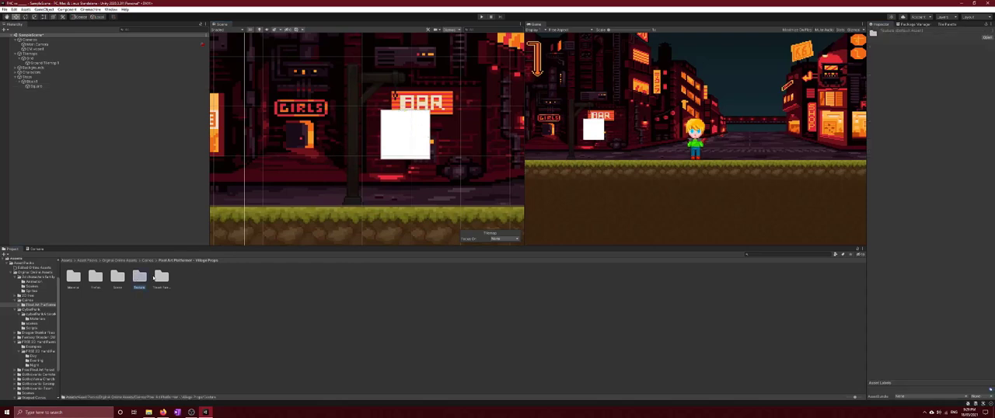
{"action": "left_click", "coordinate": [204, 261]}
{"action": "double_click", "coordinate": [140, 276]}
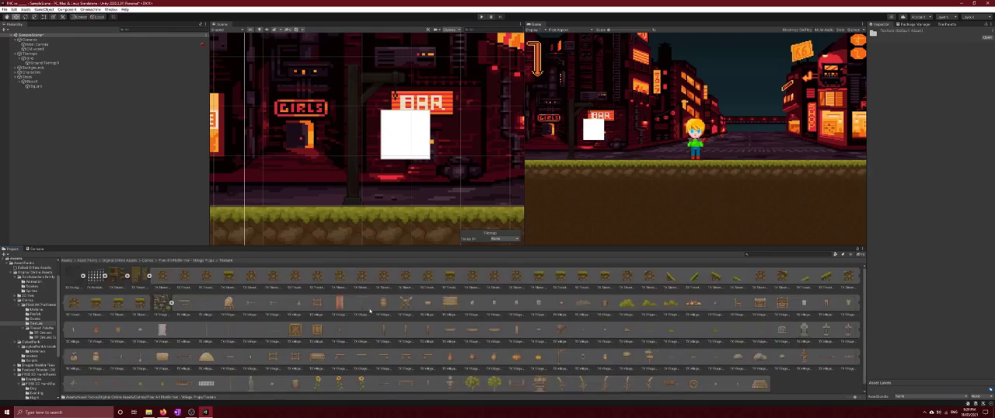
{"action": "left_click", "coordinate": [49, 85]}
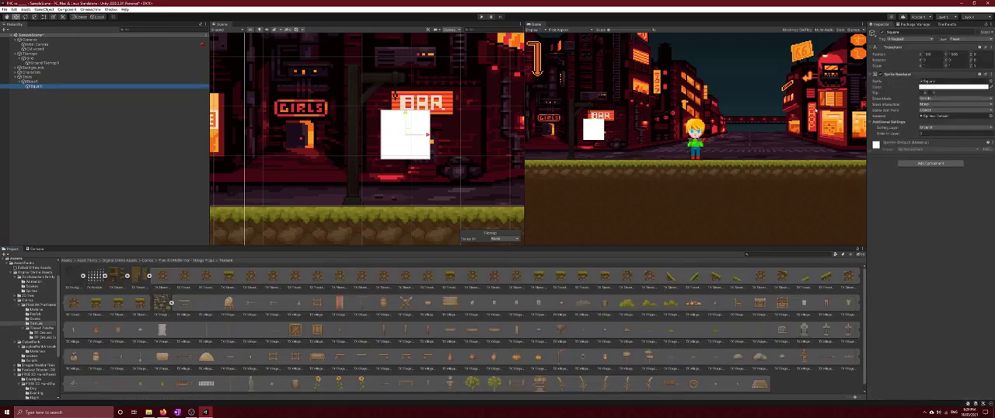
{"action": "left_click_drag", "start_coordinate": [607, 361], "coordinate": [964, 84]}
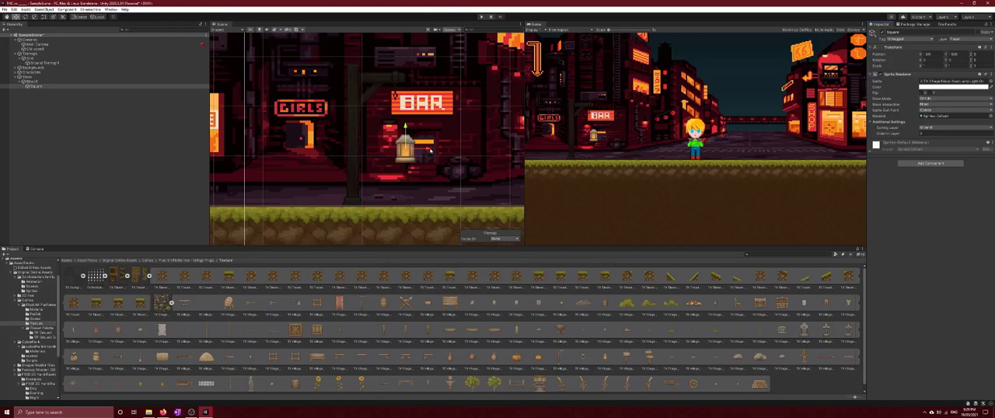
Move the lantern up and left so it hangs from the end of the lamp post's arm
{"action": "left_click_drag", "start_coordinate": [430, 151], "coordinate": [420, 149]}
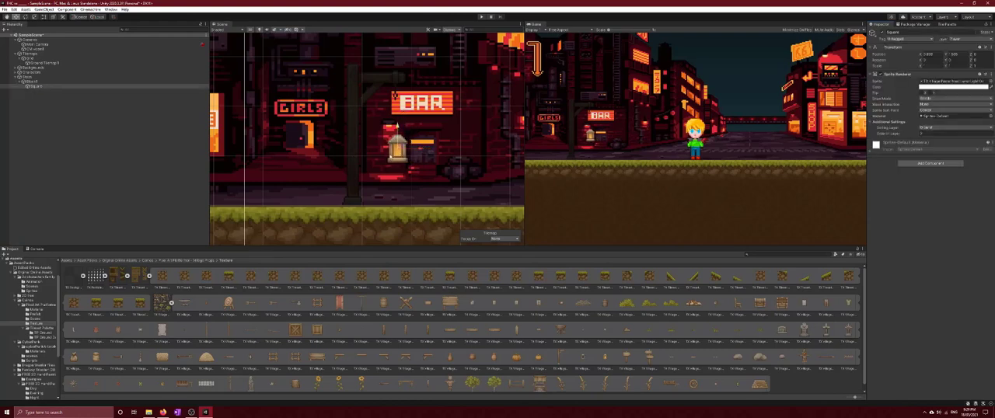
{"action": "left_click_drag", "start_coordinate": [397, 124], "coordinate": [398, 91]}
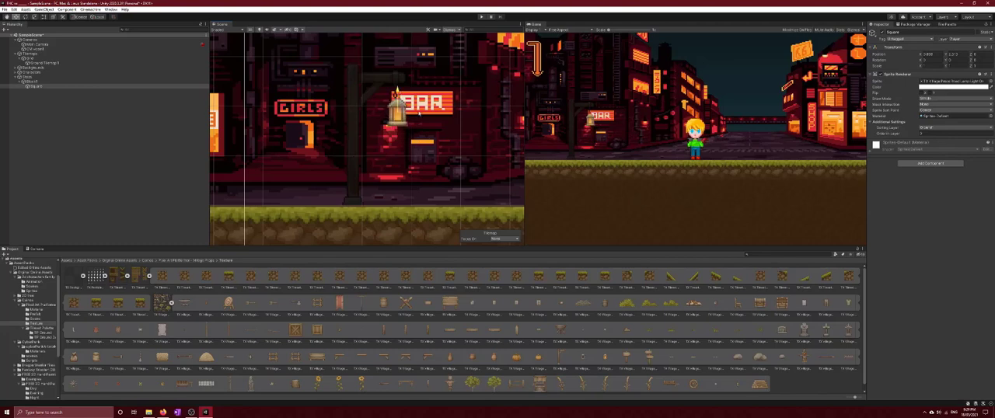
{"action": "left_click_drag", "start_coordinate": [420, 114], "coordinate": [418, 114]}
Create a separate 2D Square sprite at the scene's root level and assign it to the ground sorting layer
{"action": "scroll", "coordinate": [494, 348], "scroll_direction": "down", "scroll_amount": 2}
{"action": "scroll", "coordinate": [483, 348], "scroll_direction": "up", "scroll_amount": 2}
{"action": "scroll", "coordinate": [325, 380], "scroll_direction": "down", "scroll_amount": 2}
{"action": "left_click", "coordinate": [320, 379]}
{"action": "right_click", "coordinate": [67, 125]}
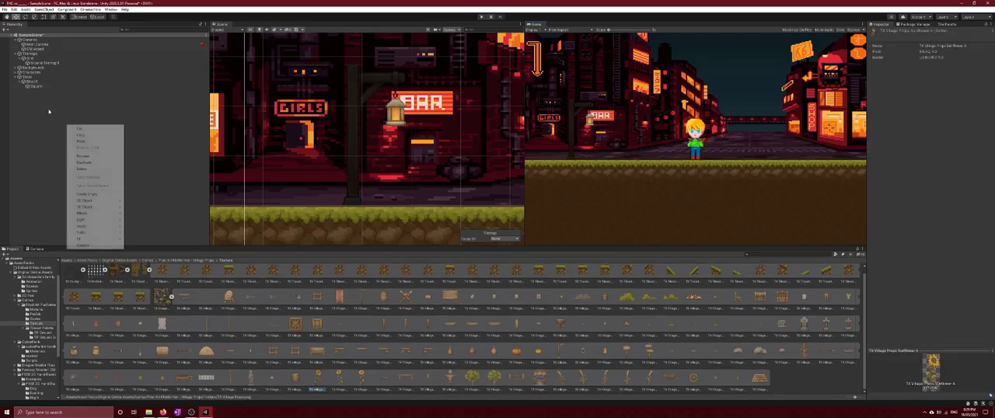
{"action": "mouse_move", "coordinate": [94, 202]}
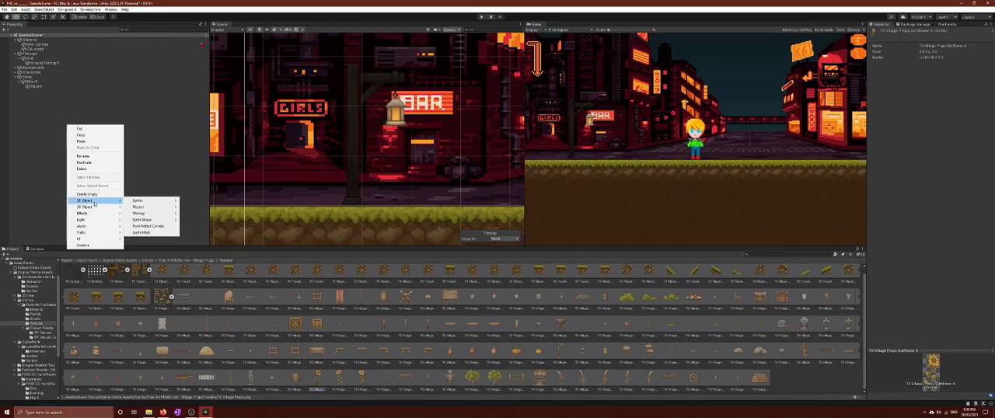
{"action": "mouse_move", "coordinate": [140, 202]}
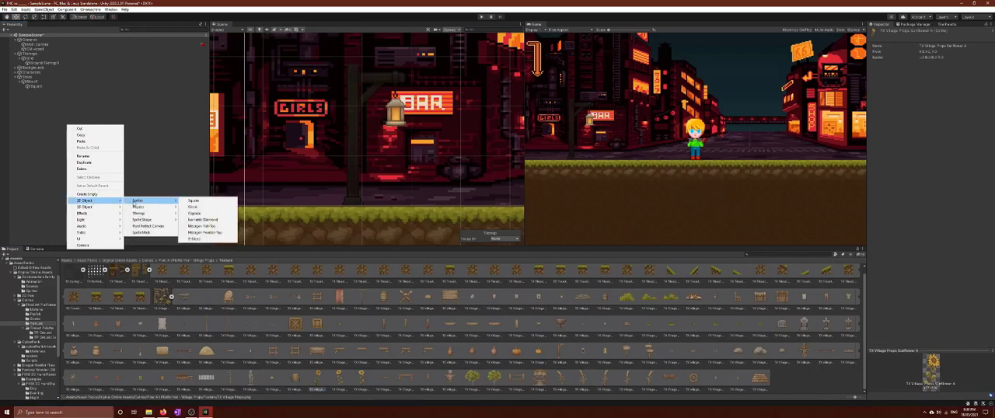
{"action": "left_click", "coordinate": [203, 201]}
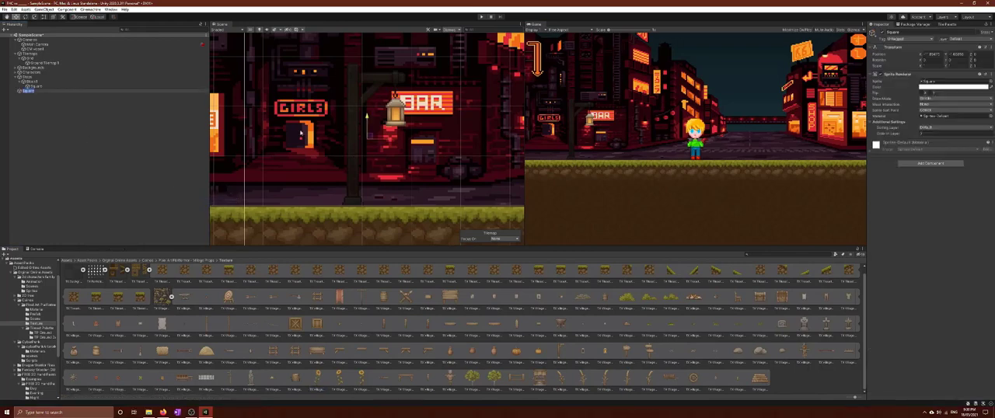
{"action": "left_click", "coordinate": [945, 128]}
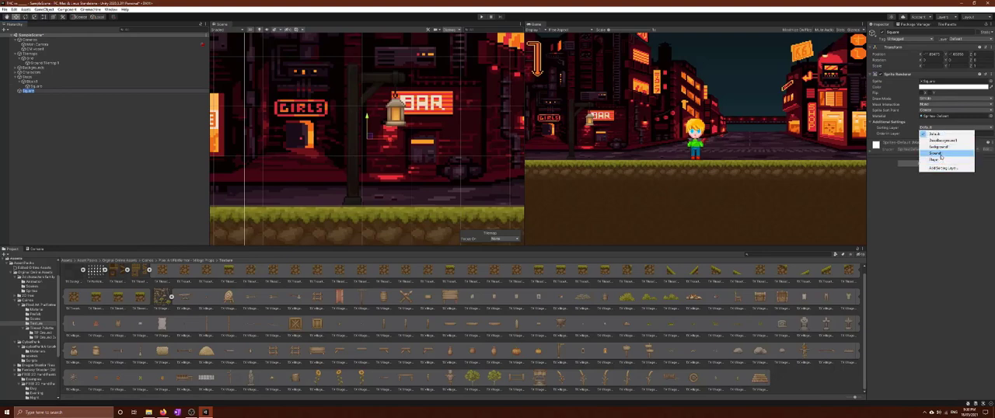
{"action": "left_click", "coordinate": [944, 156]}
Give the new square the Village Props Pumpkin A sprite and rest it on the grass to the right of the lamp post
{"action": "left_click_drag", "start_coordinate": [392, 147], "coordinate": [535, 148]}
{"action": "left_click_drag", "start_coordinate": [502, 114], "coordinate": [508, 158]}
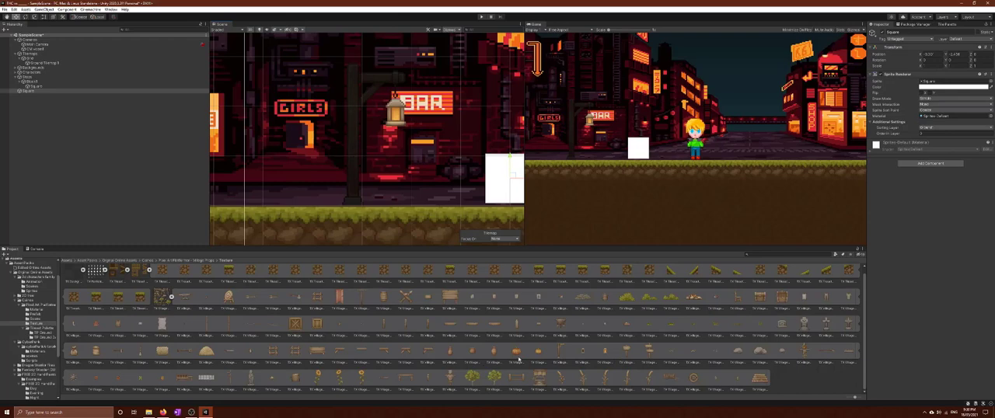
{"action": "left_click_drag", "start_coordinate": [519, 359], "coordinate": [947, 83]}
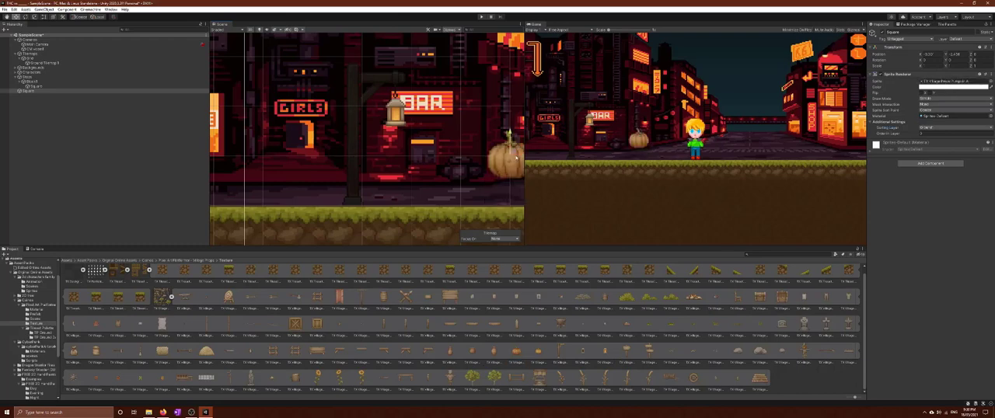
{"action": "left_click_drag", "start_coordinate": [516, 155], "coordinate": [470, 165]}
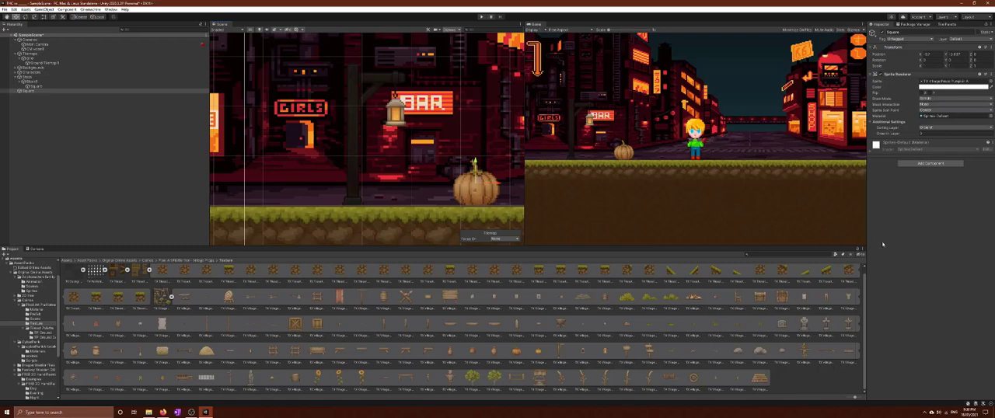